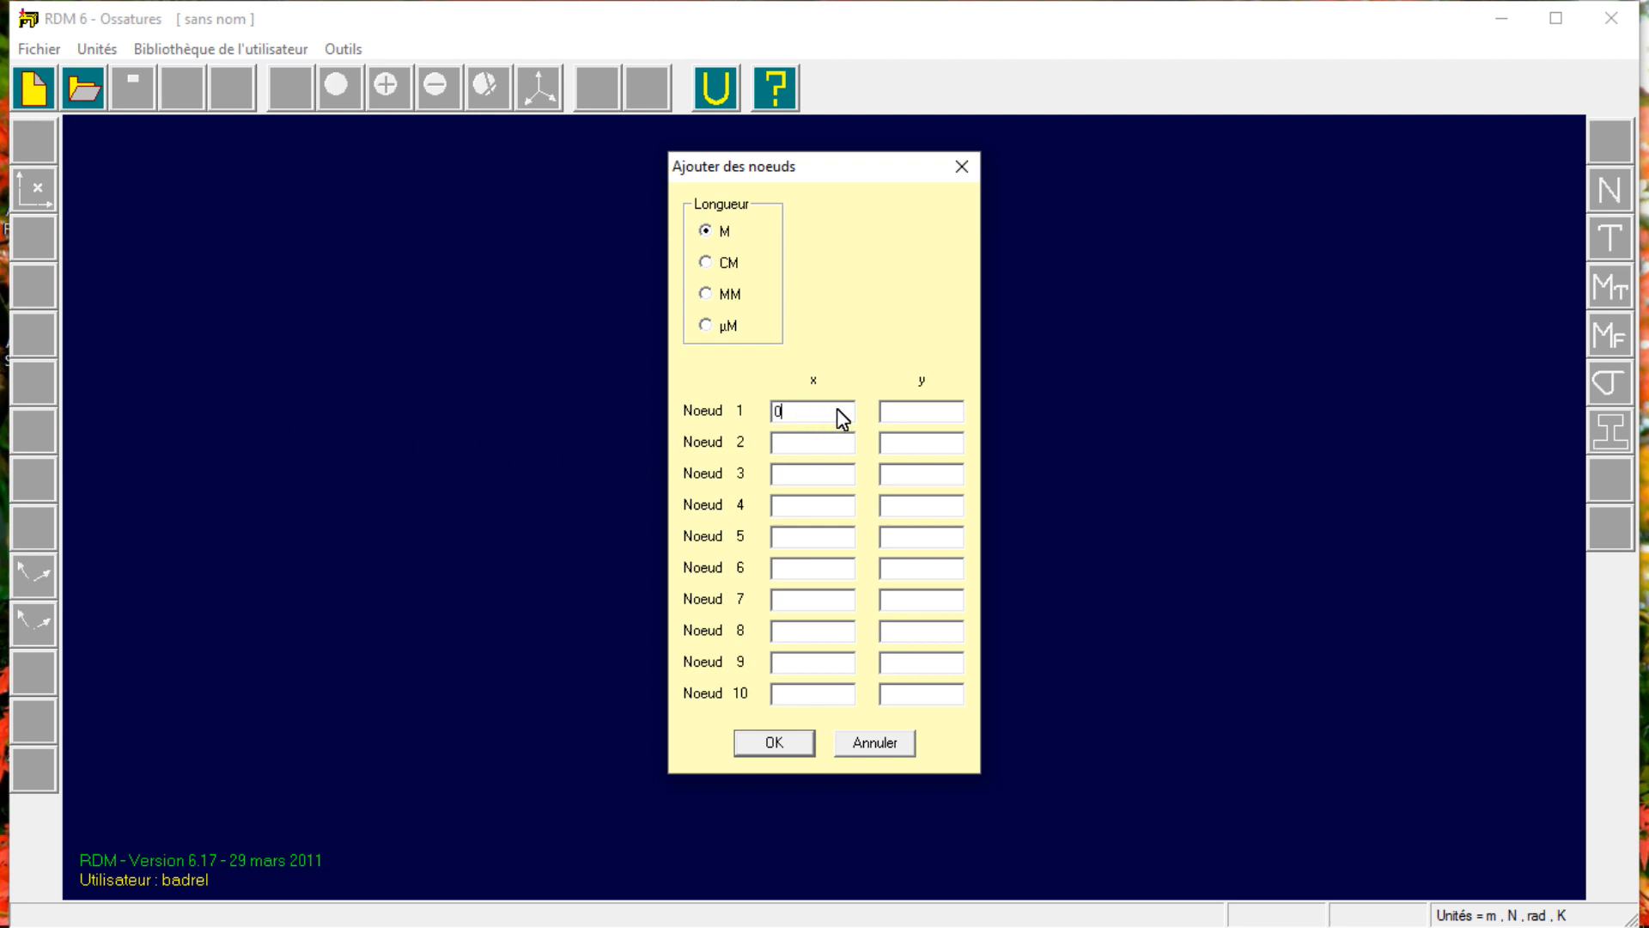
Add five nodes in metres at (0, 0), (0, 5), (10, 6), (20, 5) and (20, 0).
{"action": "left_click", "coordinate": [921, 417]}
{"action": "type", "text": "0"}
{"action": "left_click", "coordinate": [896, 447]}
{"action": "type", "text": "5"}
{"action": "left_click", "coordinate": [839, 451]}
{"action": "type", "text": "0"}
{"action": "left_click", "coordinate": [905, 479]}
{"action": "type", "text": "6"}
{"action": "left_click", "coordinate": [829, 514]}
{"action": "type", "text": "20"}
{"action": "left_click", "coordinate": [928, 511]}
{"action": "type", "text": "5"}
{"action": "left_click", "coordinate": [816, 541]}
{"action": "type", "text": "20"}
{"action": "left_click", "coordinate": [890, 540]}
{"action": "type", "text": "0"}
{"action": "left_click", "coordinate": [770, 742]}
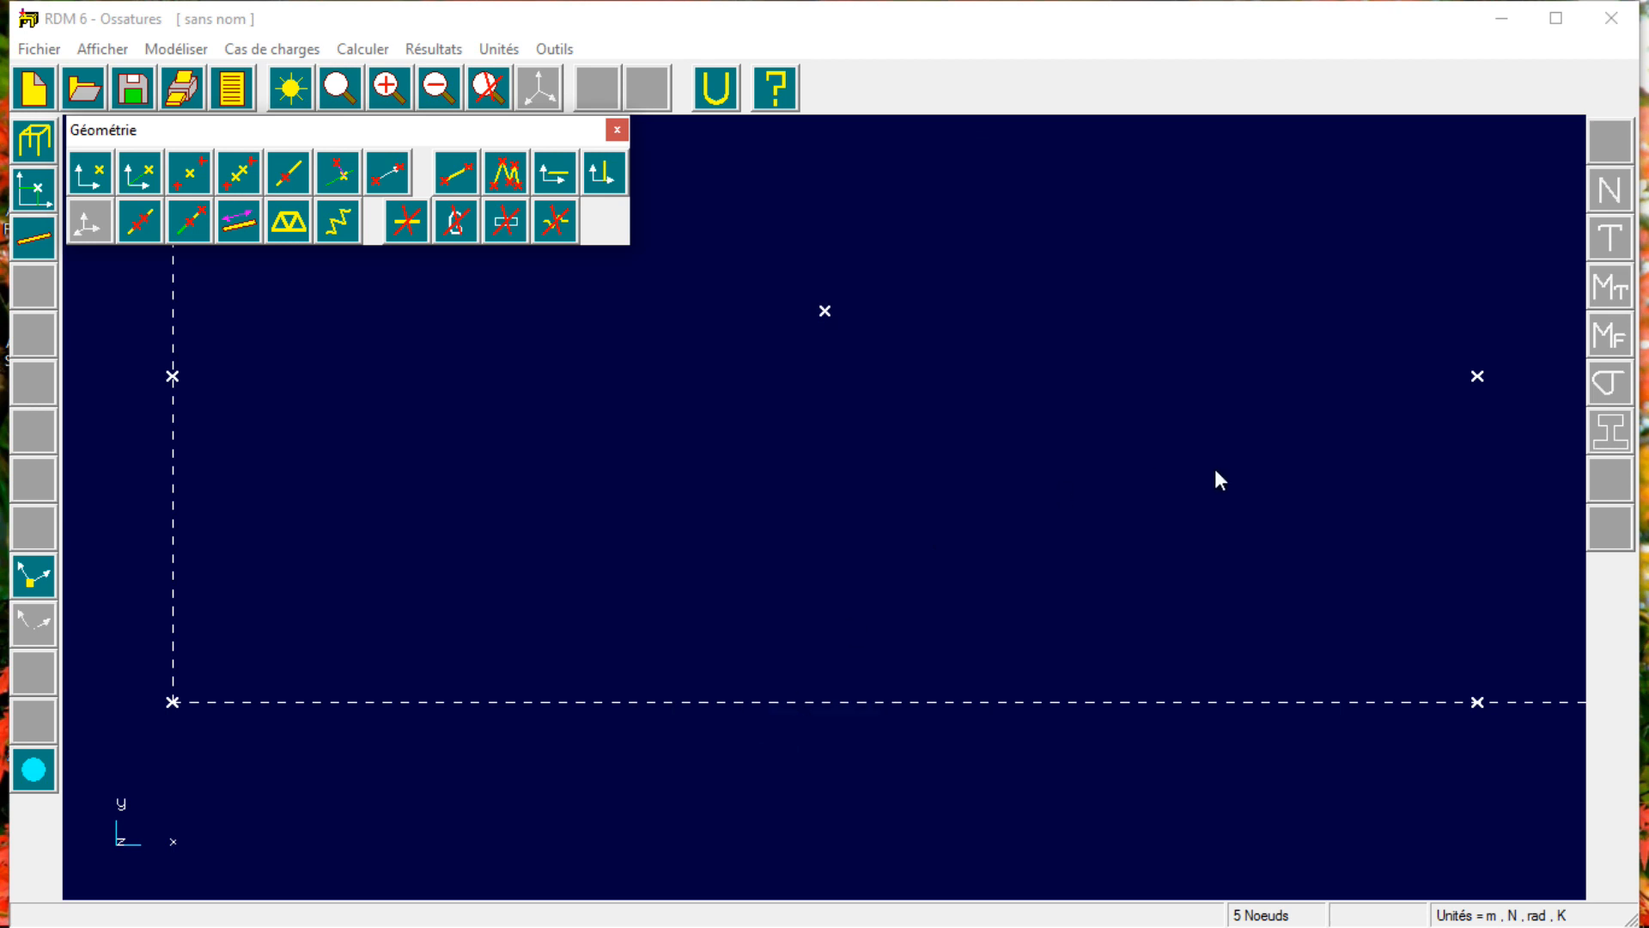
{"action": "left_click", "coordinate": [617, 130]}
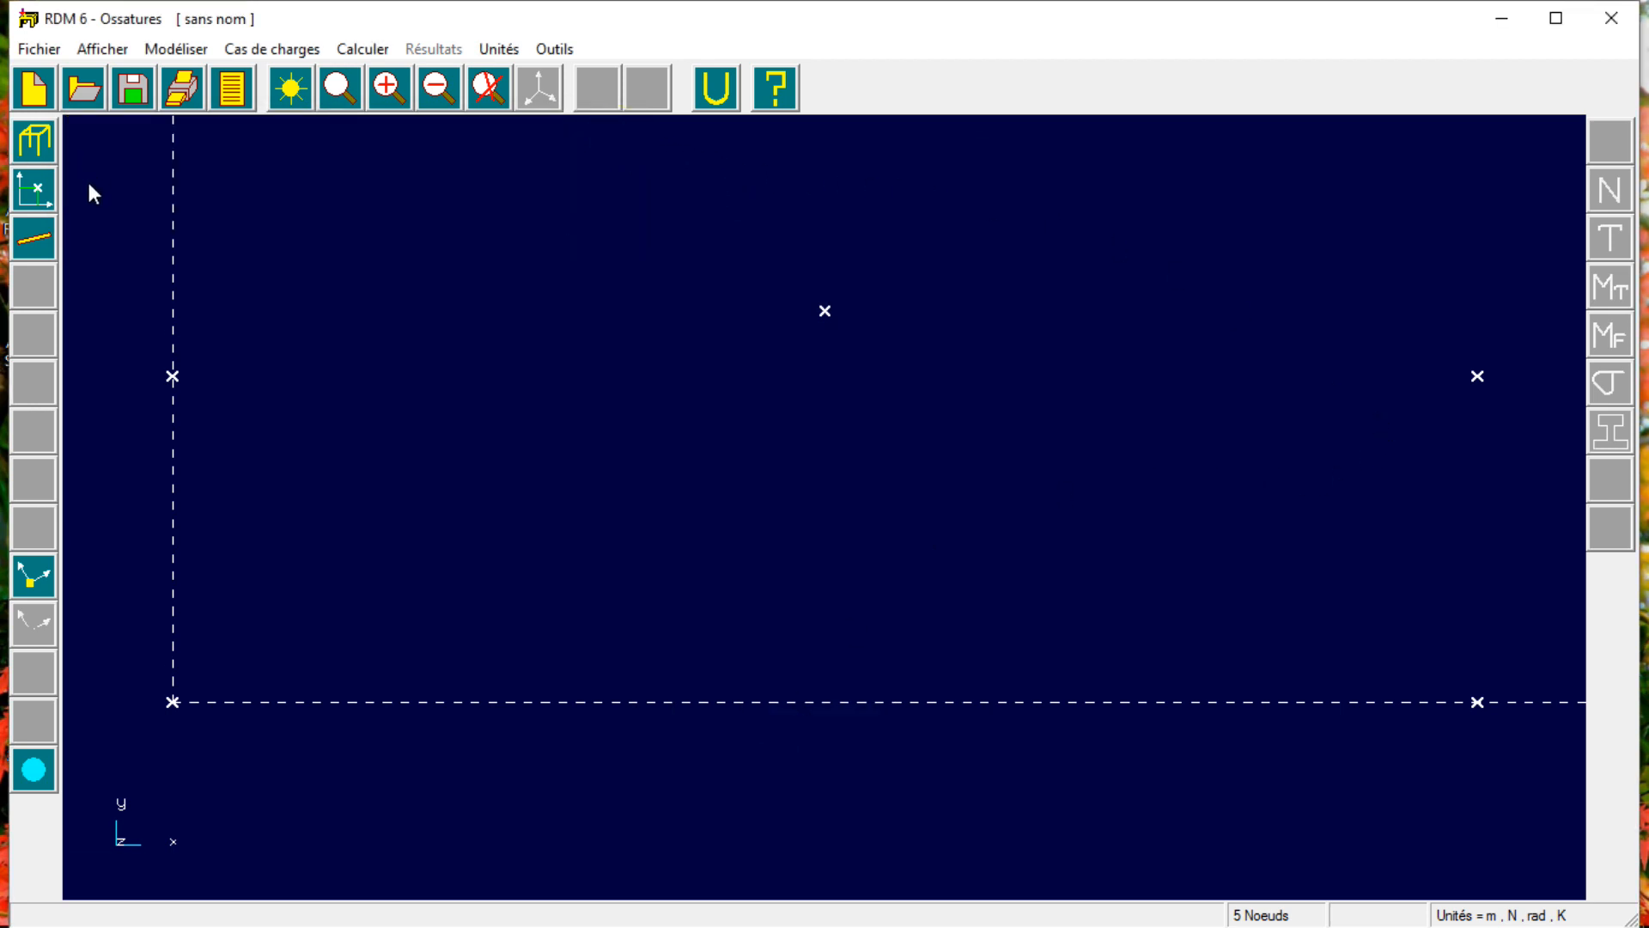
Create the four frame beams joining nodes 1–2, 2–3, 3–4 and 4–5: two columns and two rafters.
{"action": "left_click", "coordinate": [40, 240]}
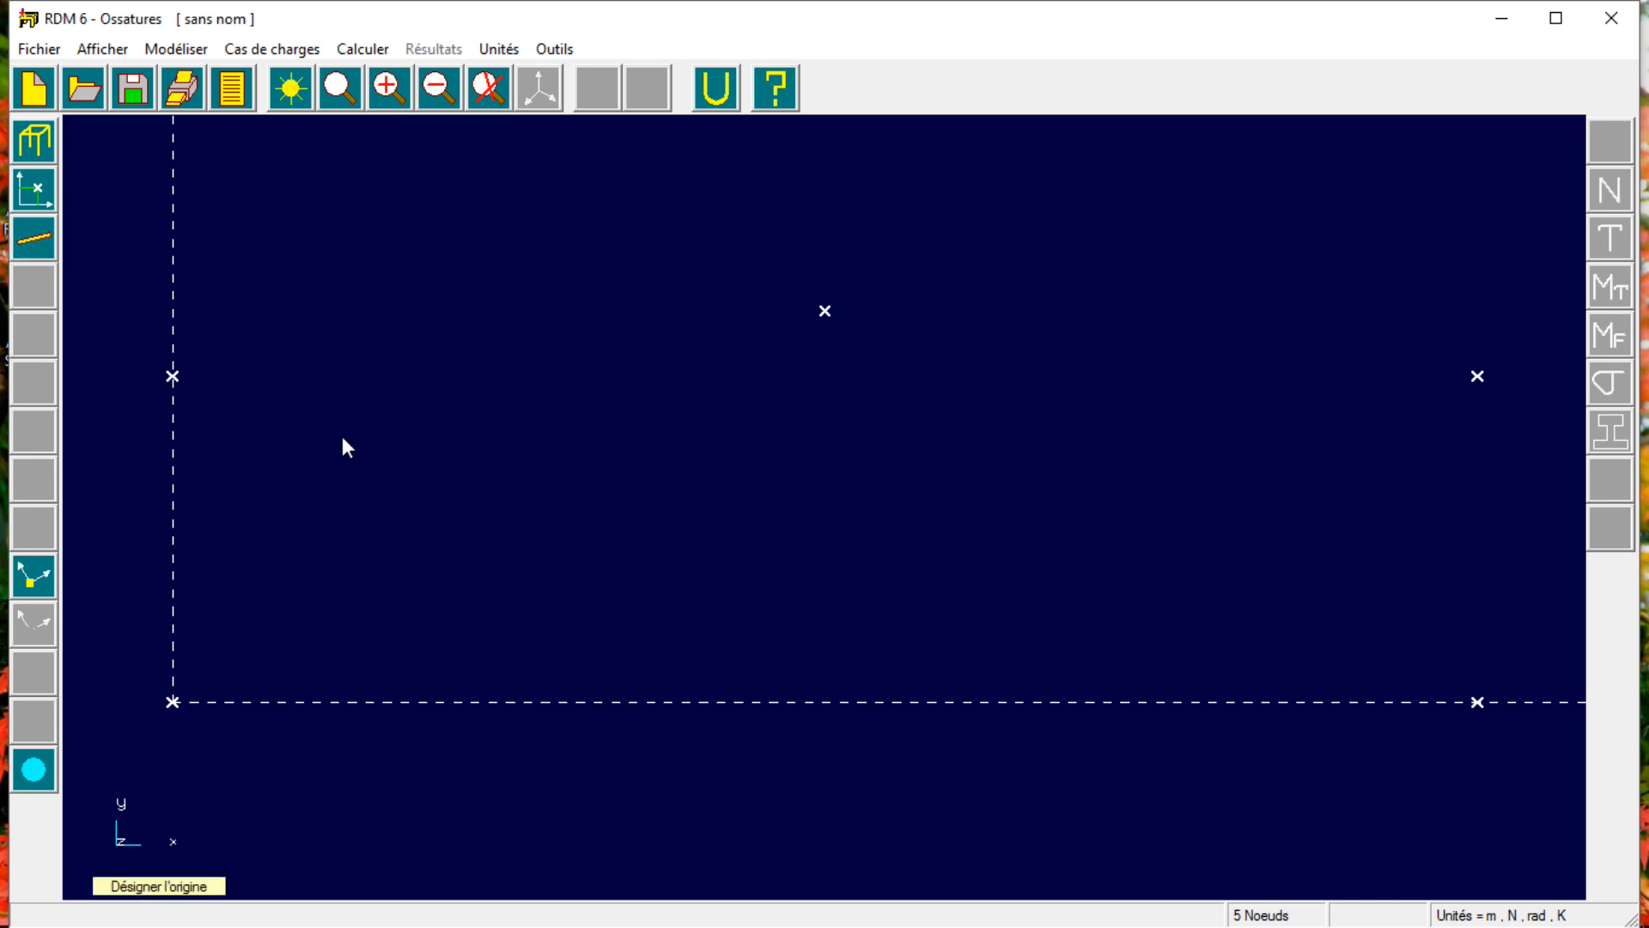
{"action": "left_click", "coordinate": [172, 703]}
{"action": "left_click", "coordinate": [172, 378]}
{"action": "left_click", "coordinate": [172, 378]}
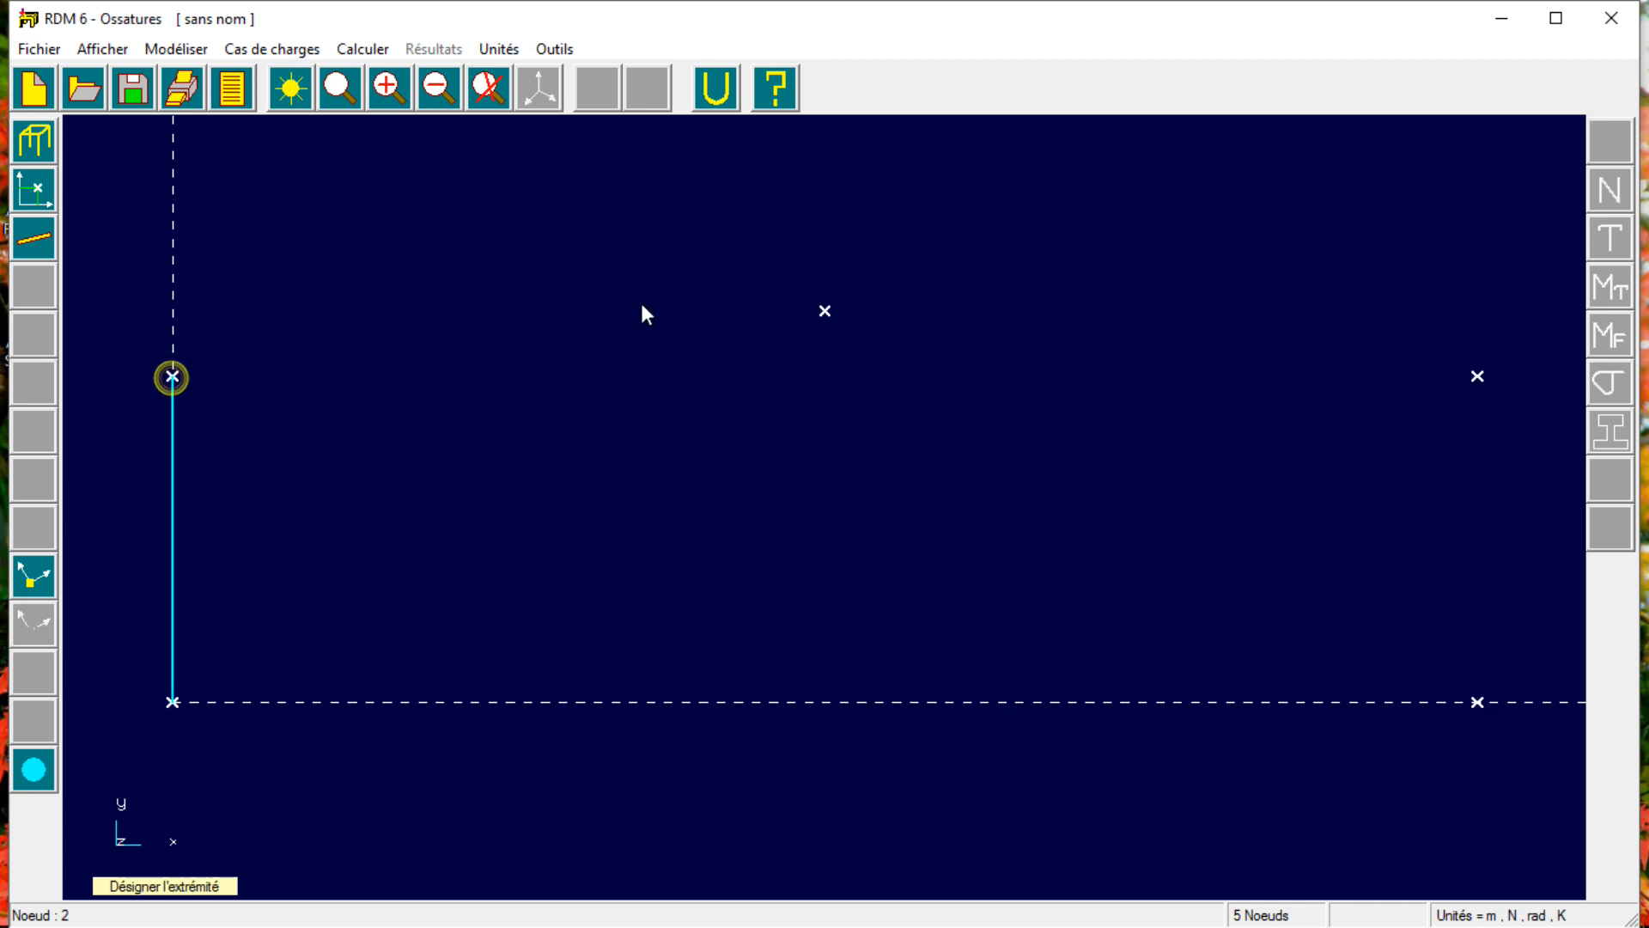
{"action": "left_click", "coordinate": [825, 312]}
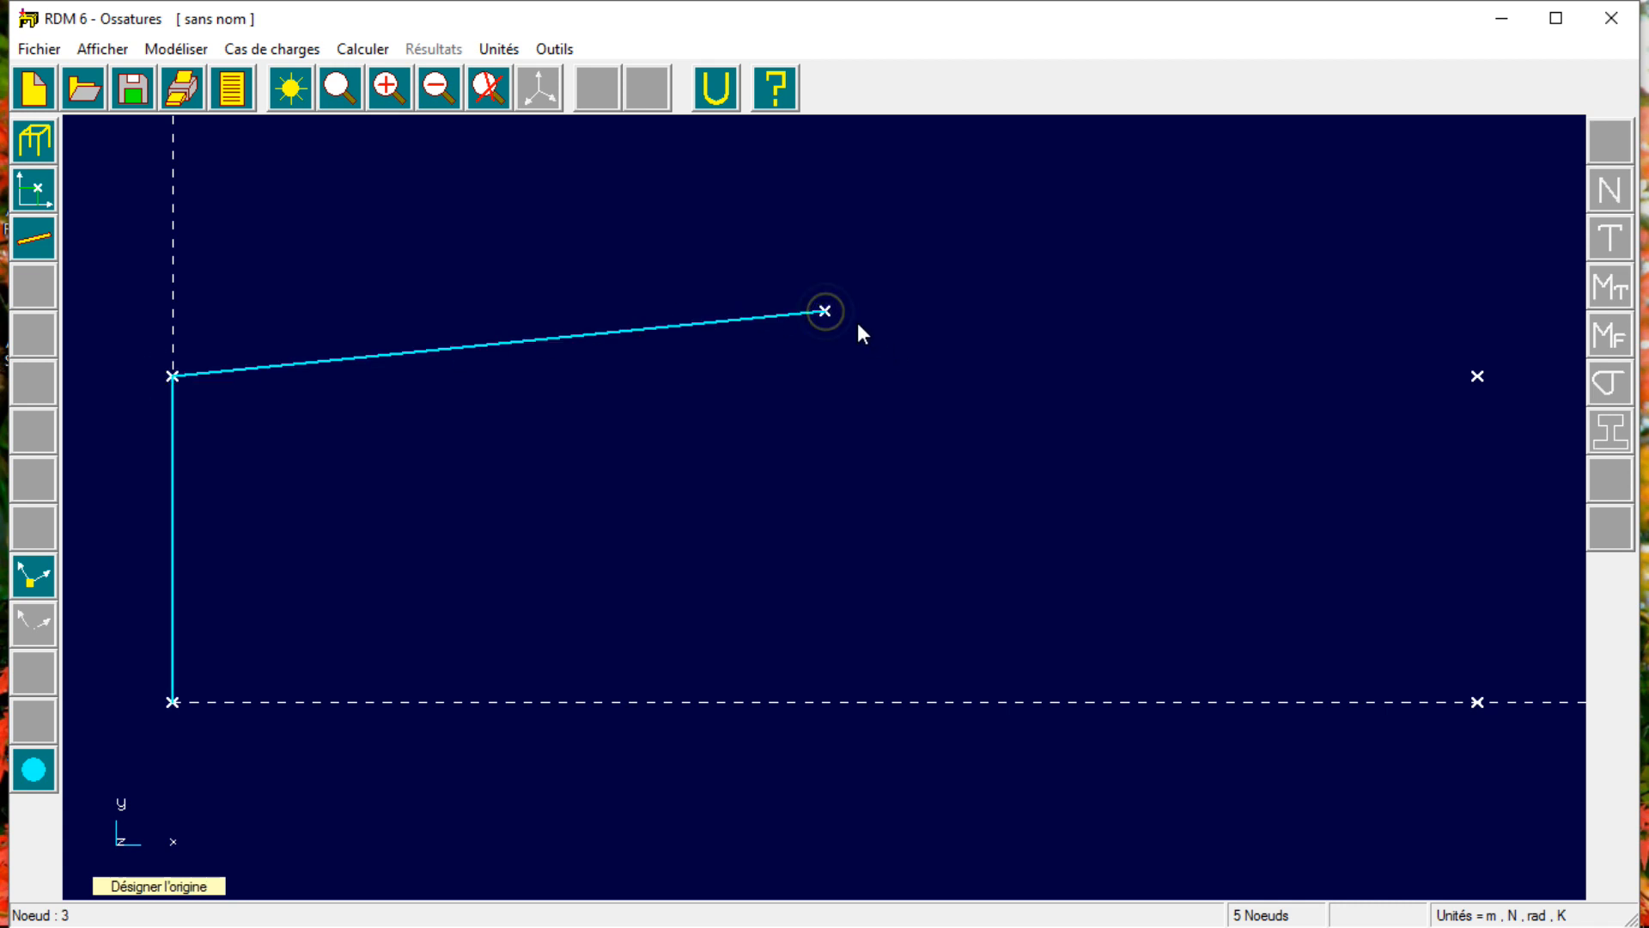
{"action": "left_click", "coordinate": [827, 312]}
{"action": "left_click", "coordinate": [1476, 377]}
{"action": "left_click", "coordinate": [1481, 379]}
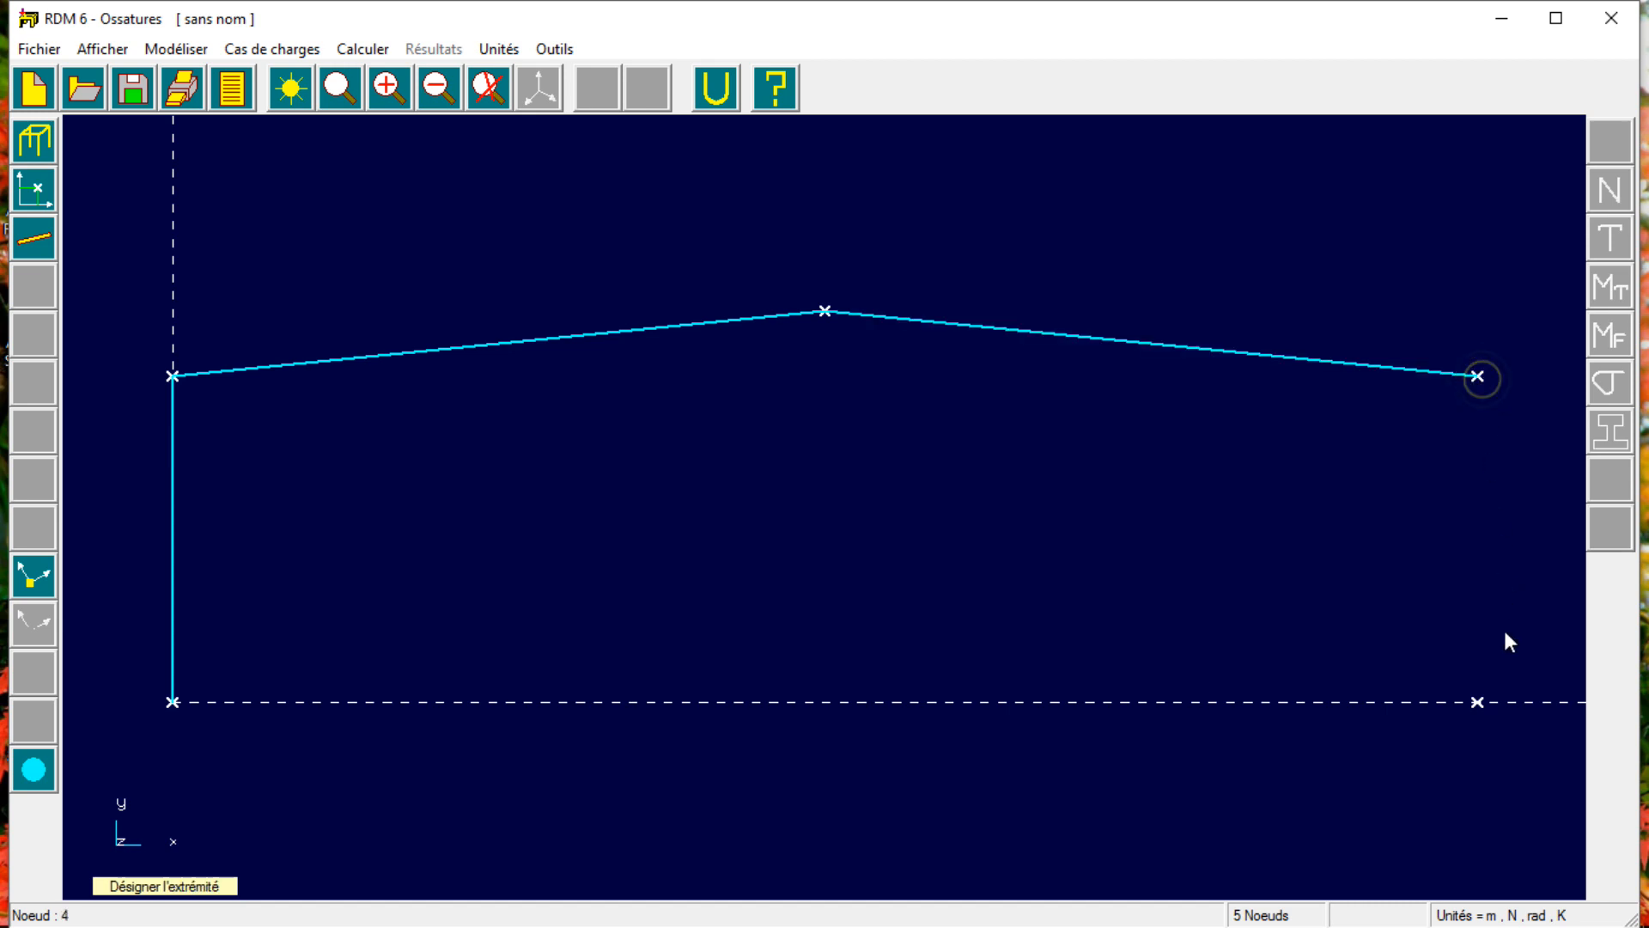
{"action": "left_click", "coordinate": [1482, 701]}
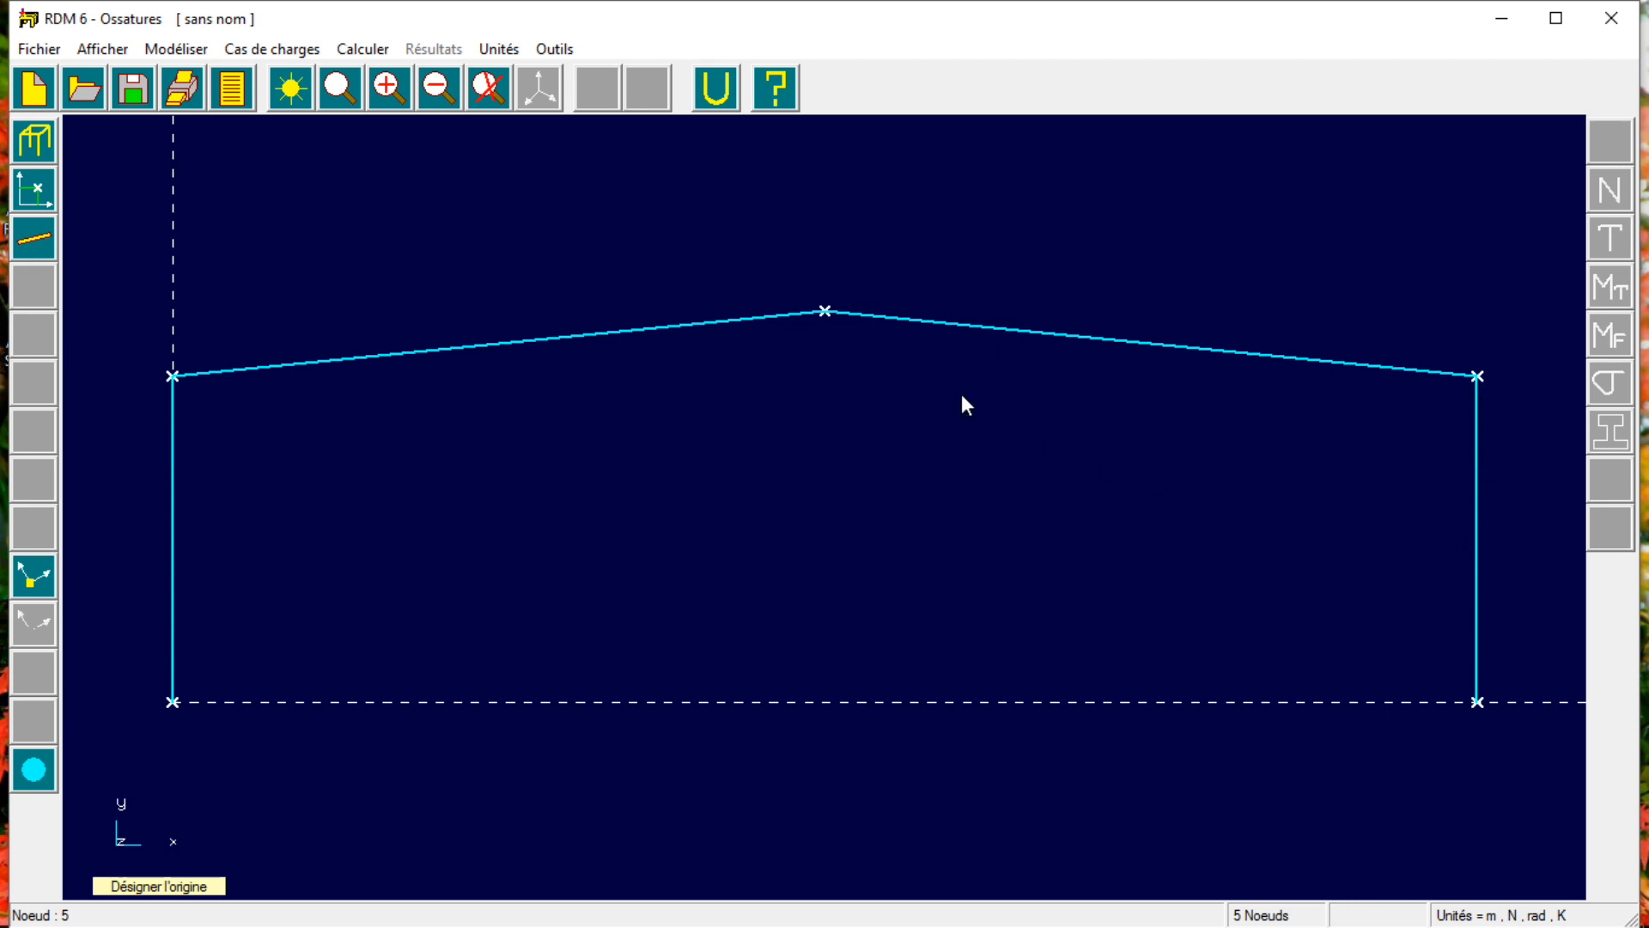
{"action": "left_click", "coordinate": [33, 146]}
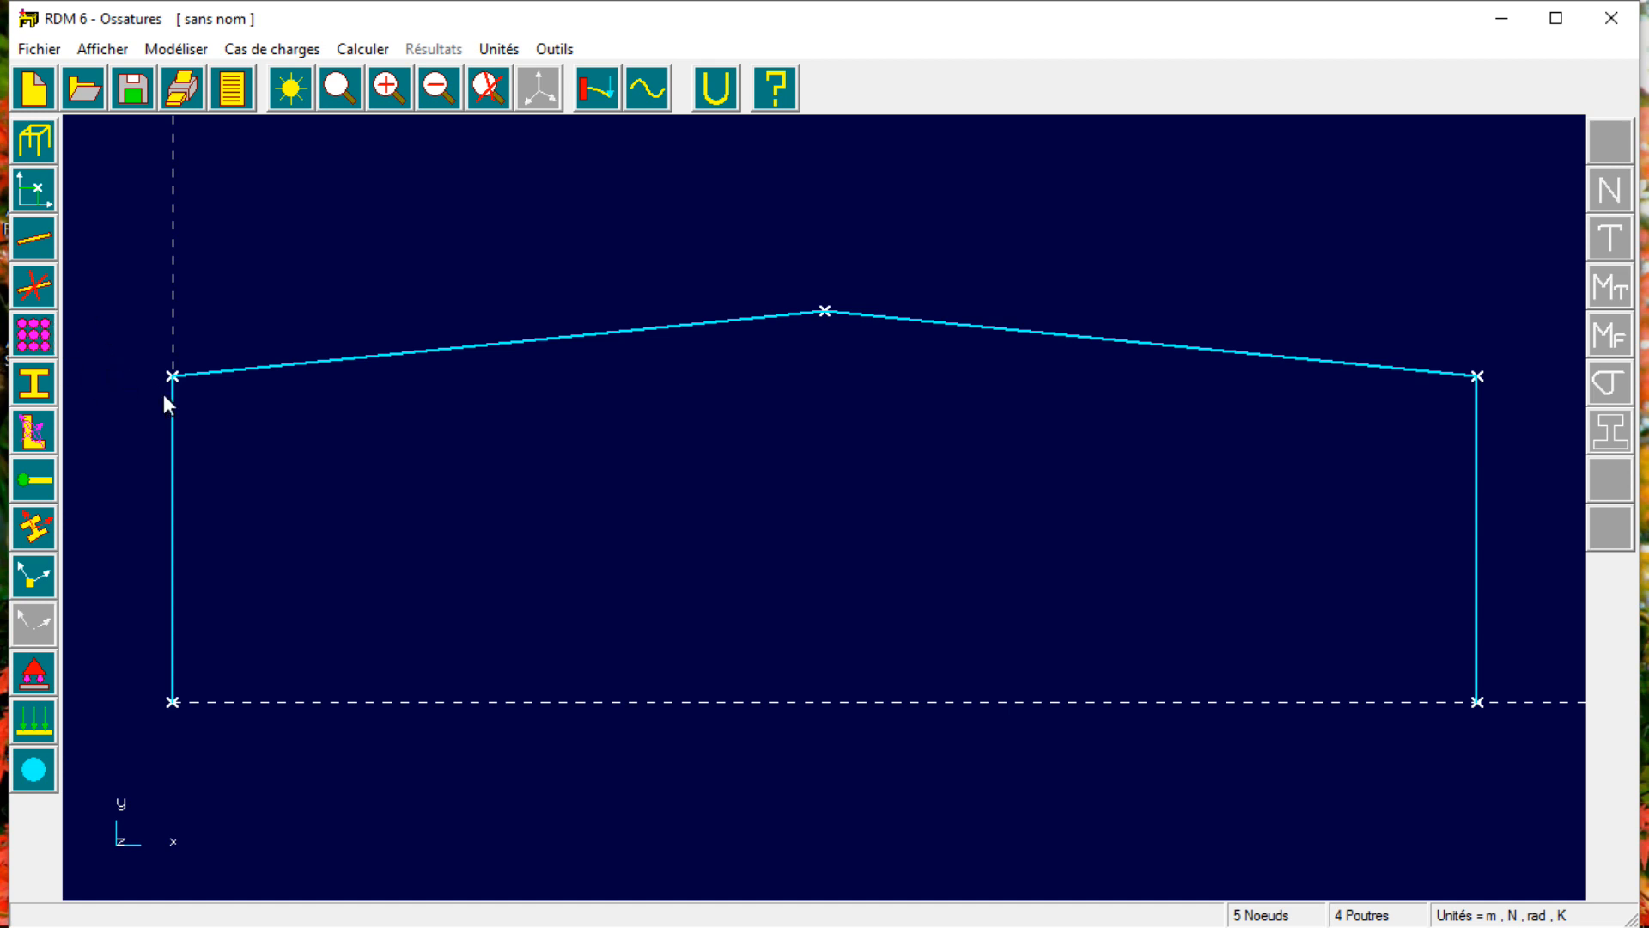
Assign both vertical columns to the yellow cross-section group, first by element and also by group.
{"action": "left_click", "coordinate": [33, 385]}
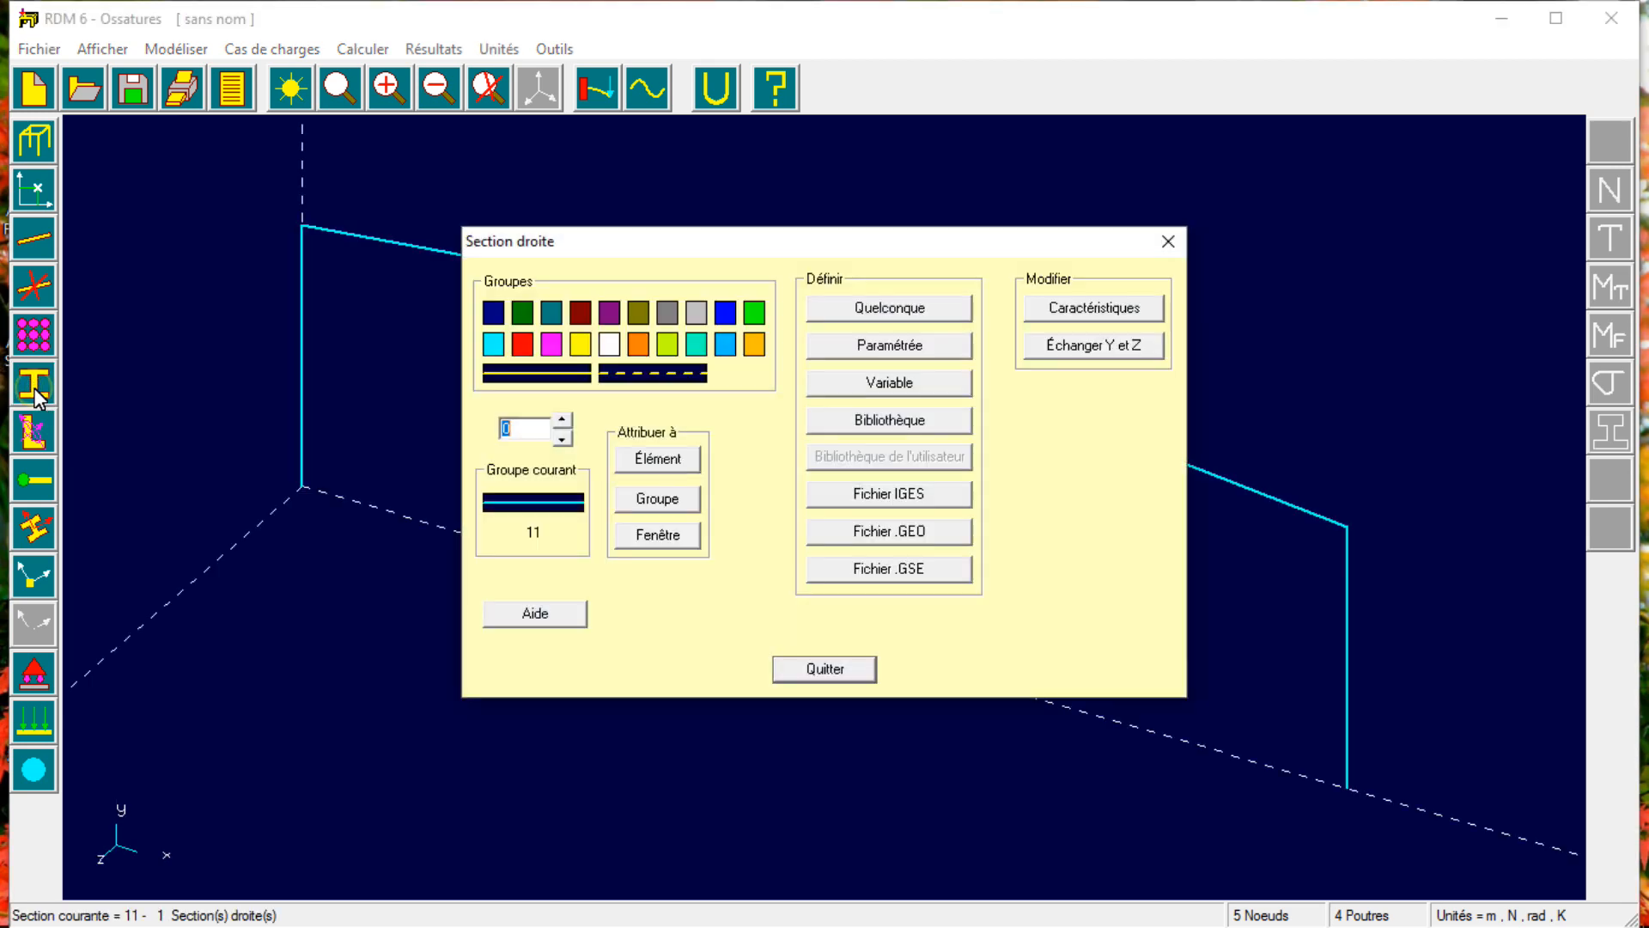
{"action": "left_click_drag", "start_coordinate": [704, 247], "coordinate": [1073, 217]}
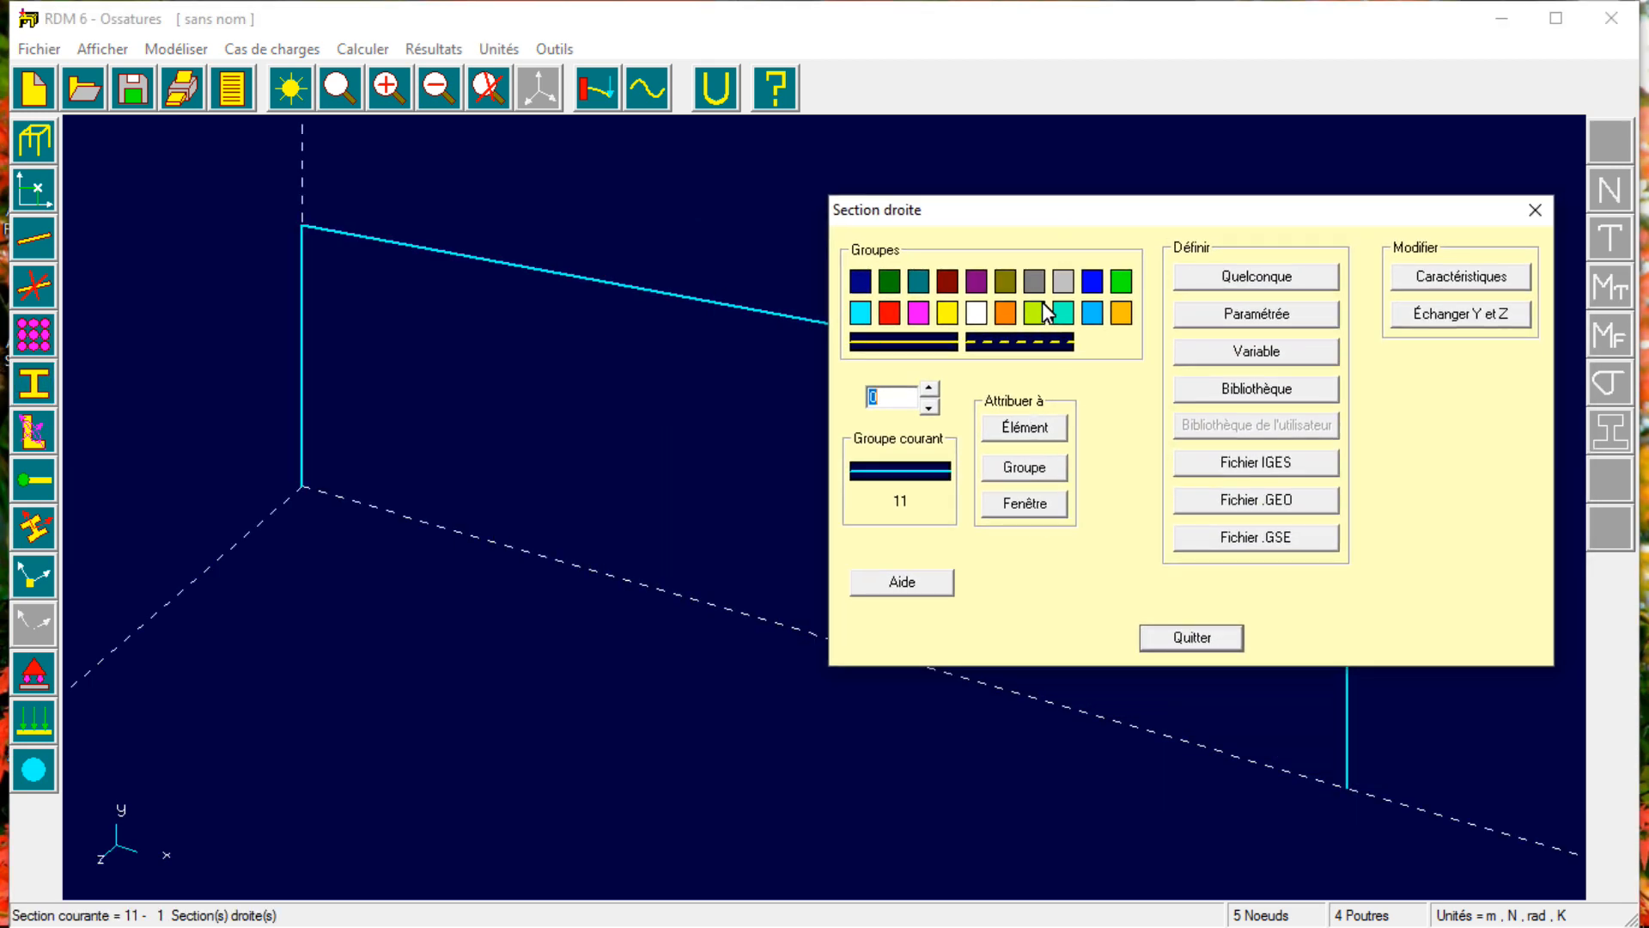
{"action": "left_click_drag", "start_coordinate": [1031, 220], "coordinate": [964, 338]}
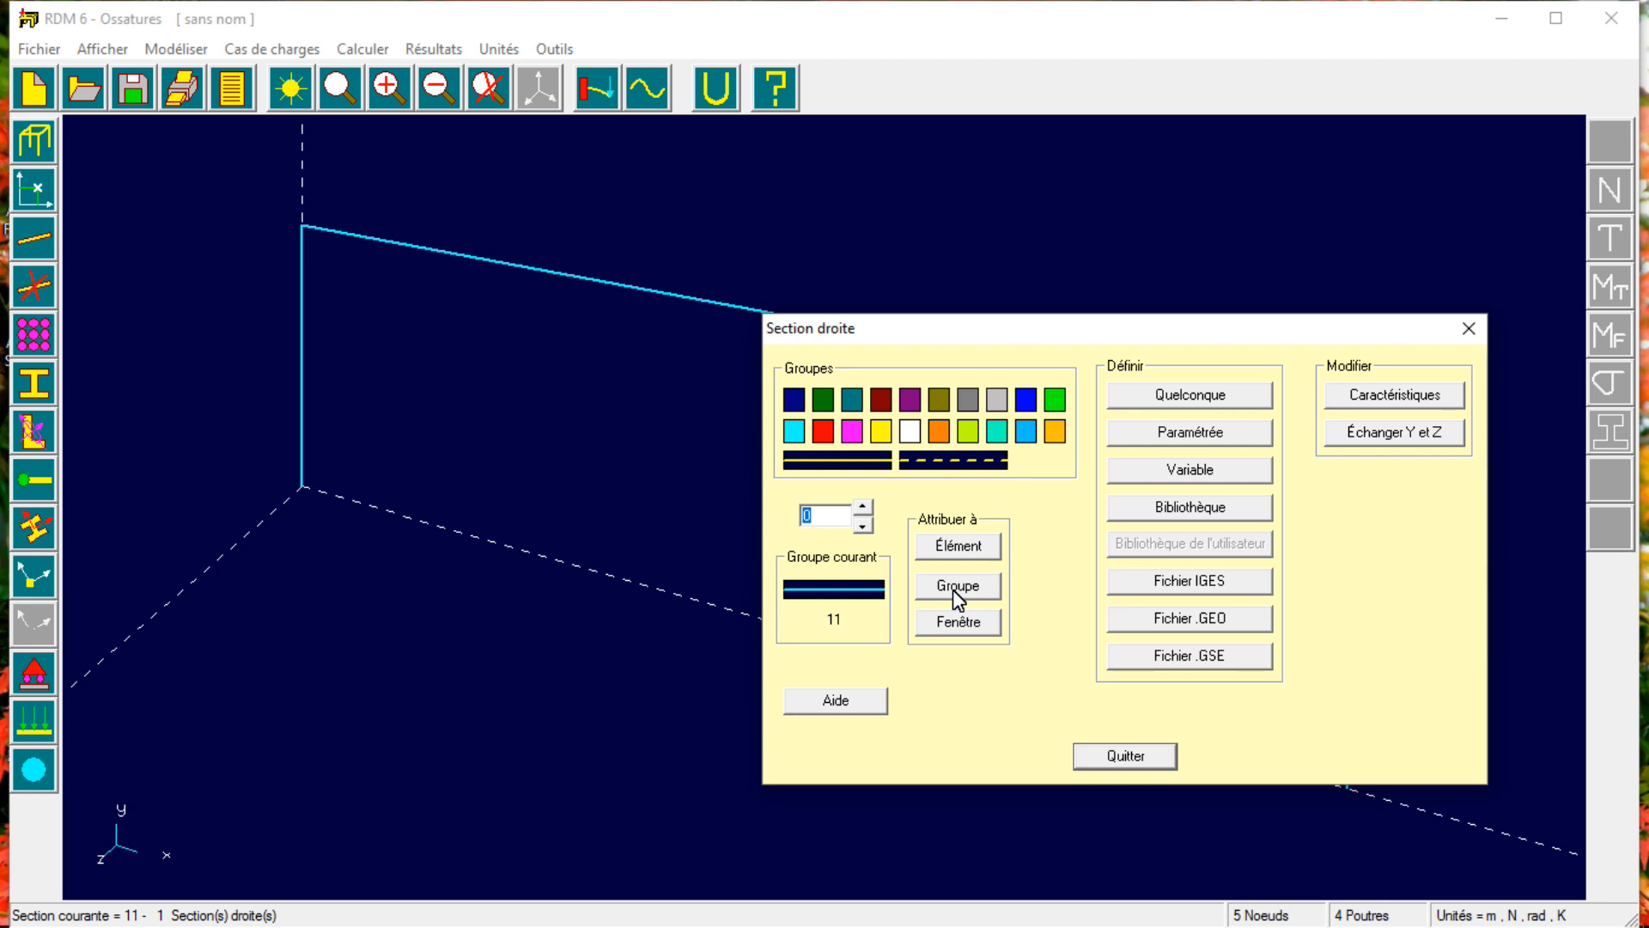
{"action": "left_click", "coordinate": [887, 437]}
{"action": "left_click", "coordinate": [956, 545]}
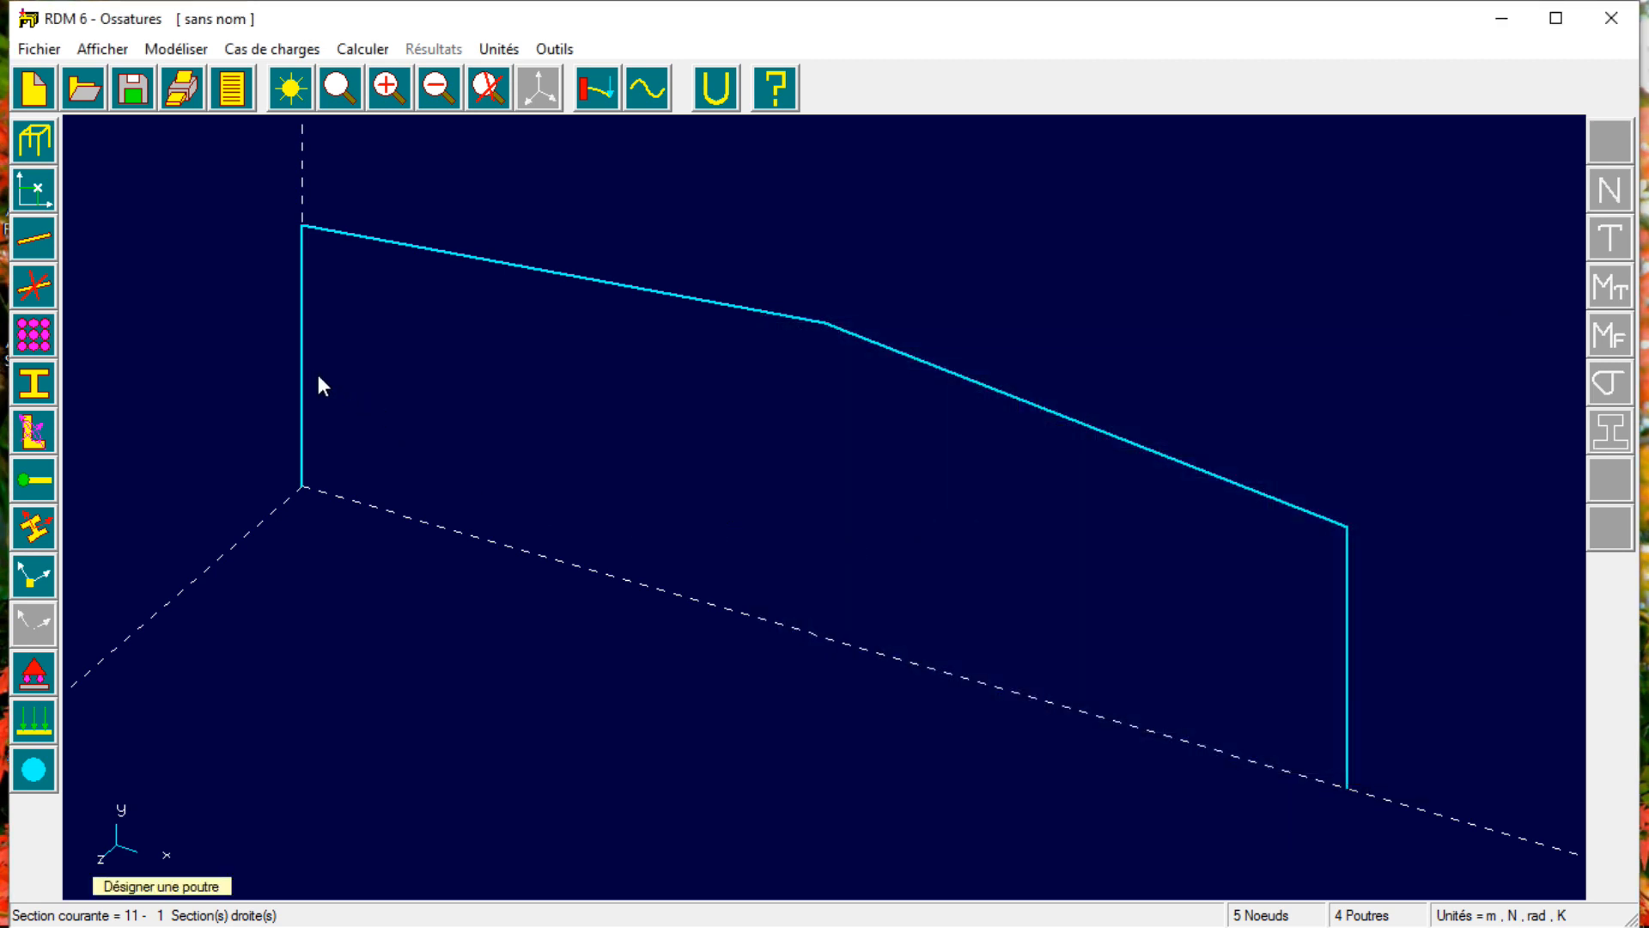
{"action": "left_click", "coordinate": [301, 360]}
{"action": "left_click", "coordinate": [1346, 620]}
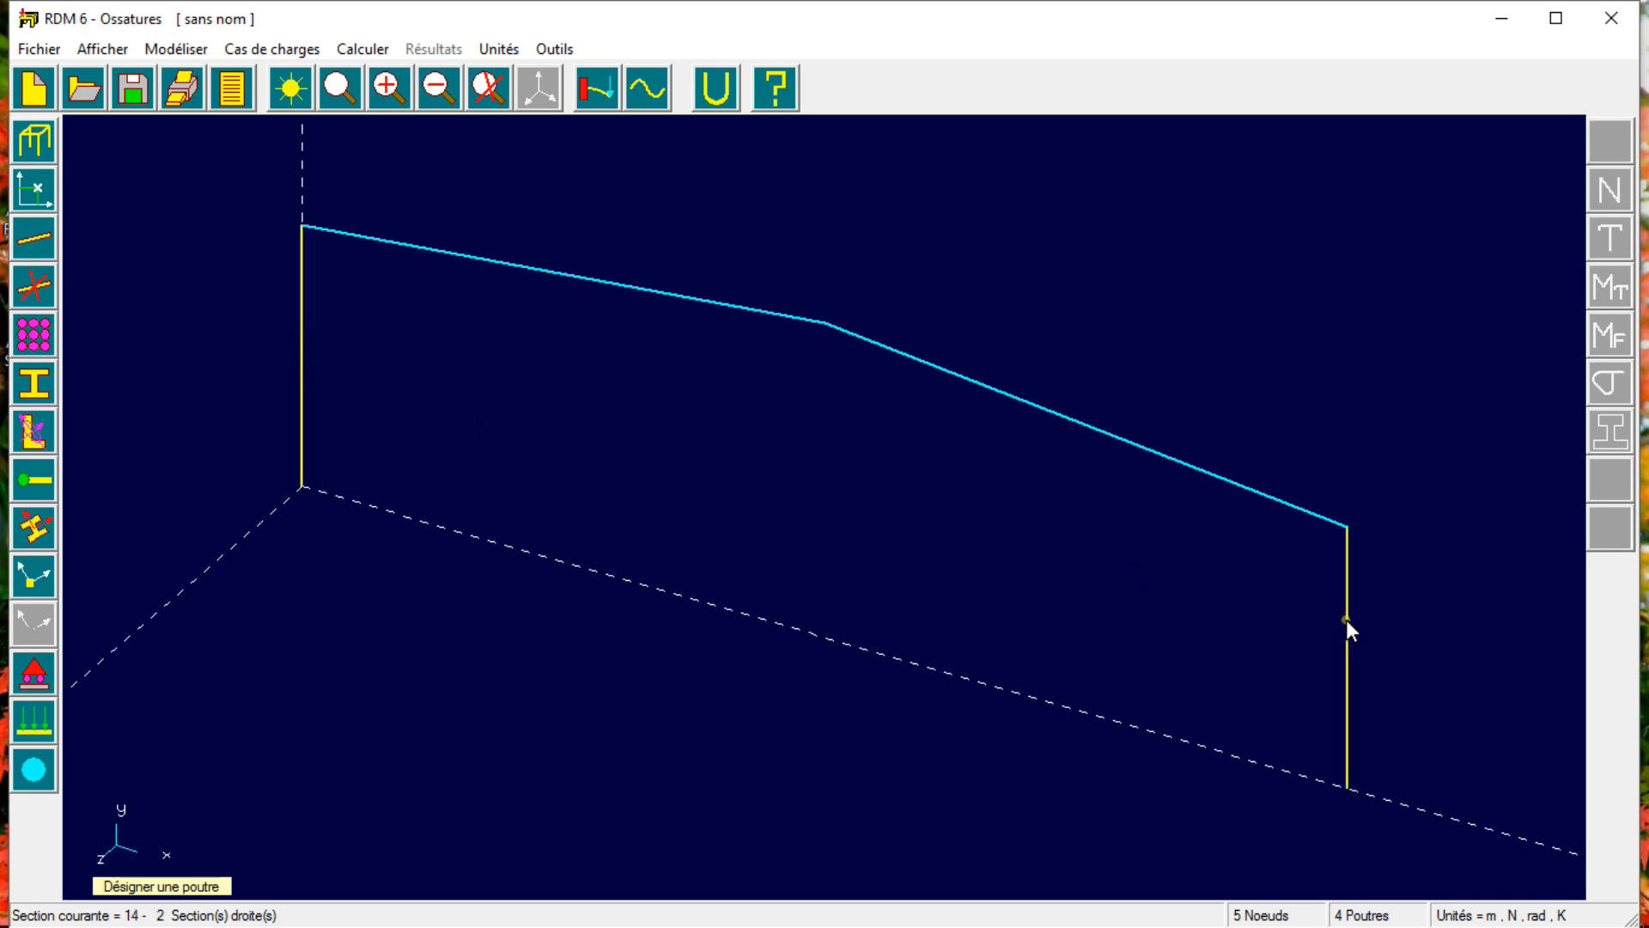
{"action": "right_click", "coordinate": [724, 422]}
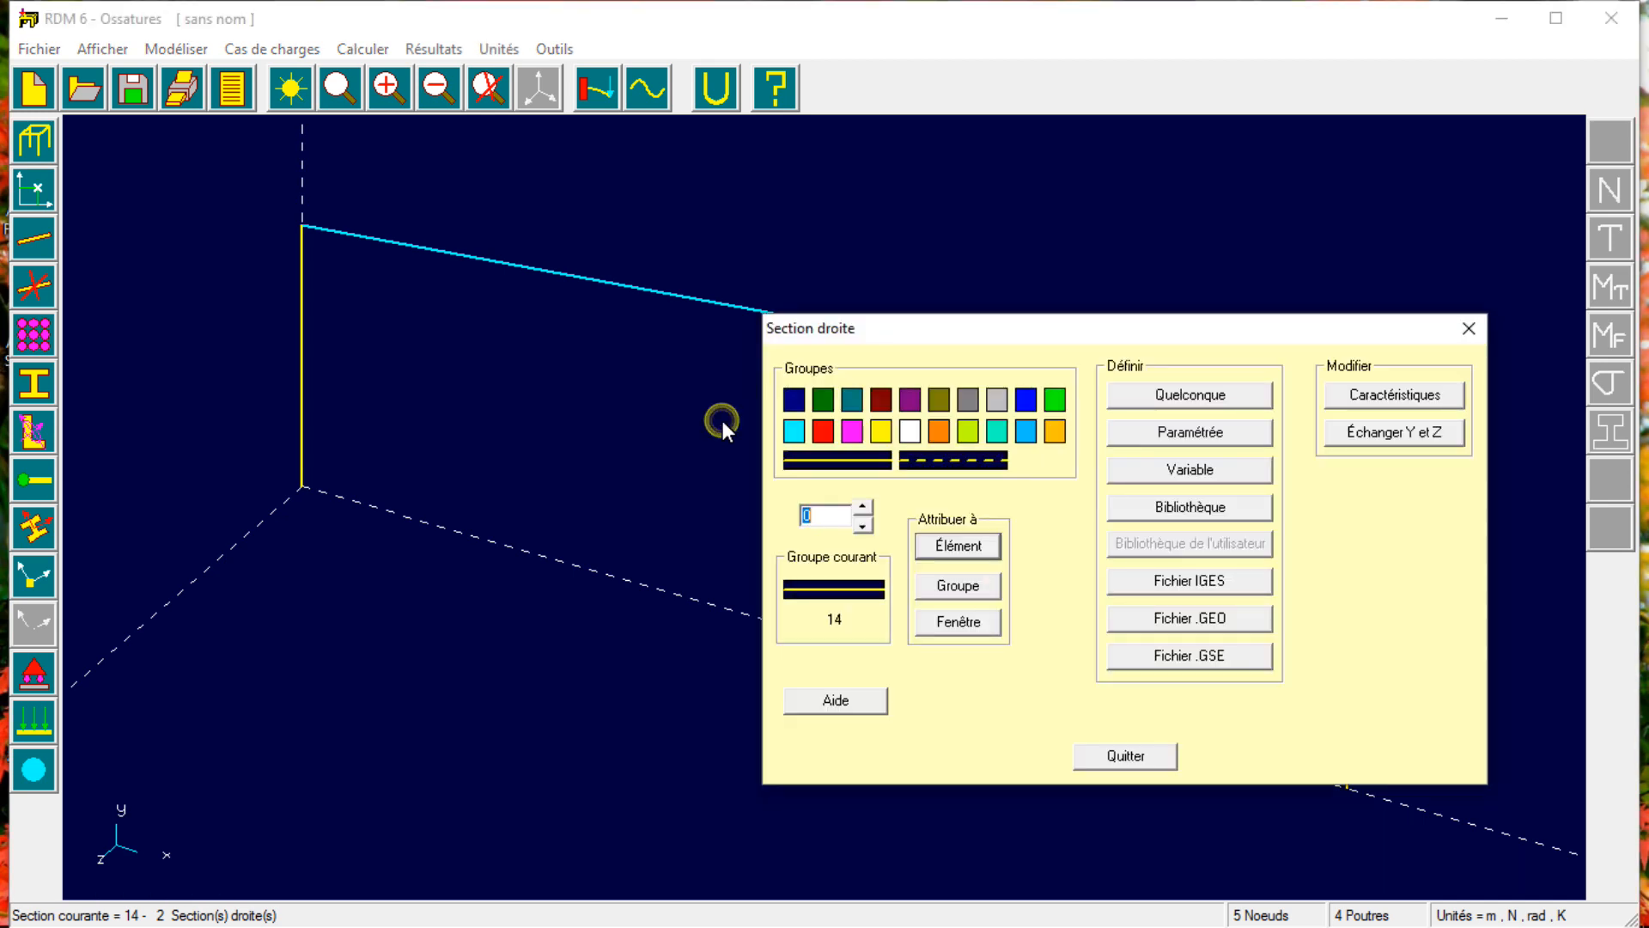
{"action": "left_click", "coordinate": [947, 586]}
{"action": "left_click", "coordinate": [302, 355]}
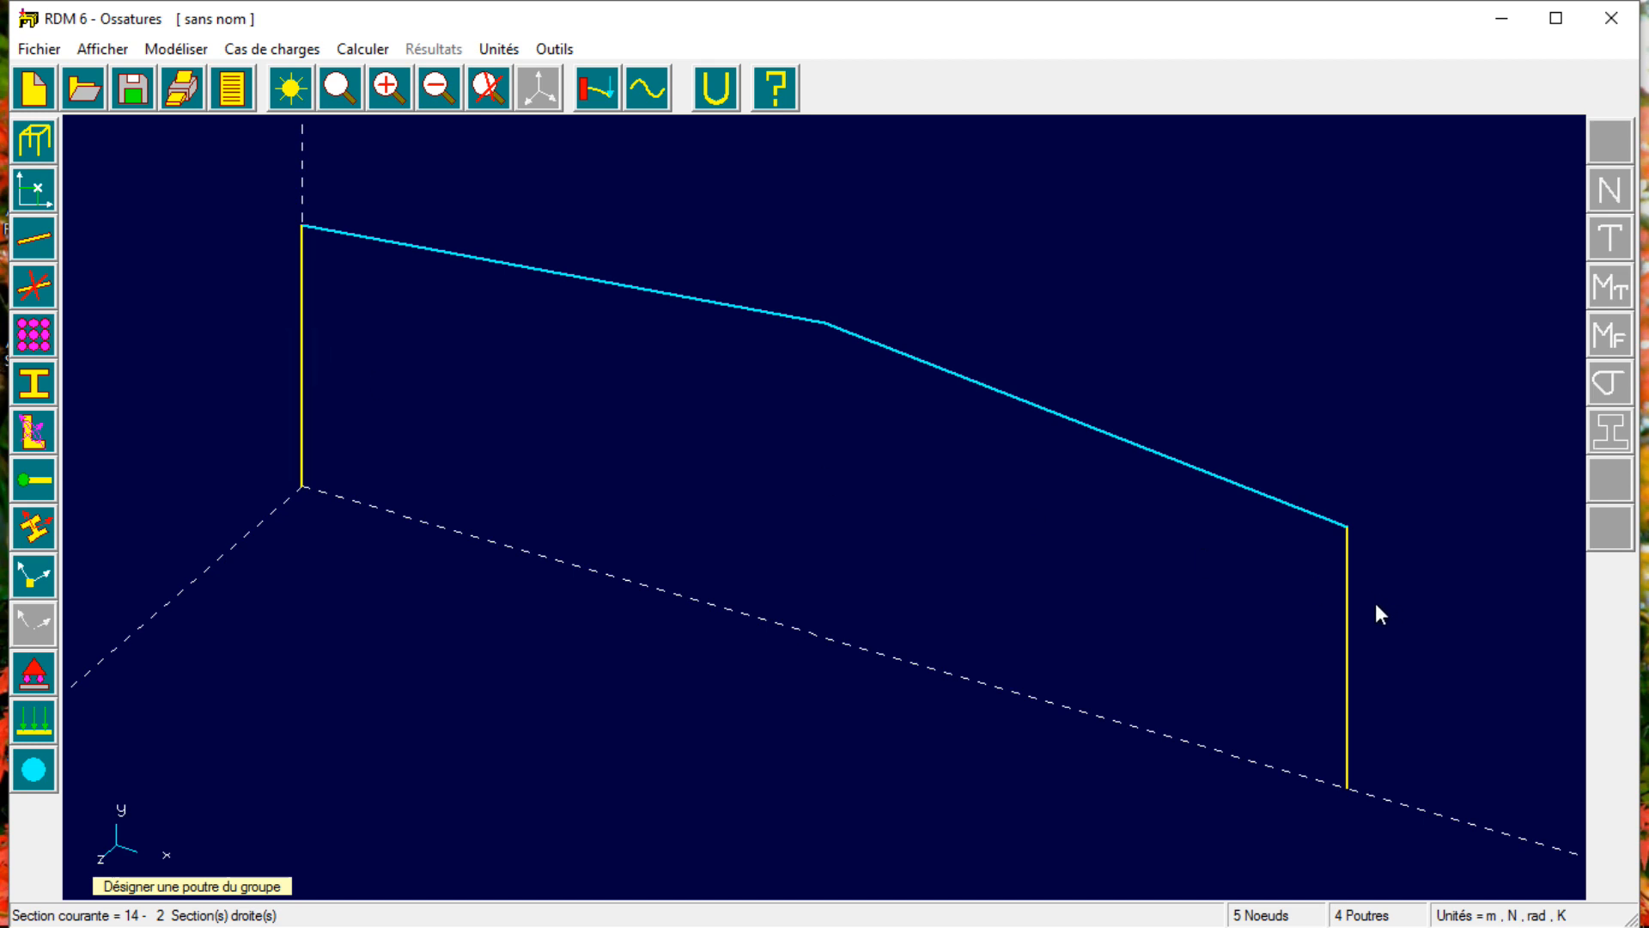
{"action": "left_click", "coordinate": [1348, 616]}
{"action": "right_click", "coordinate": [779, 474]}
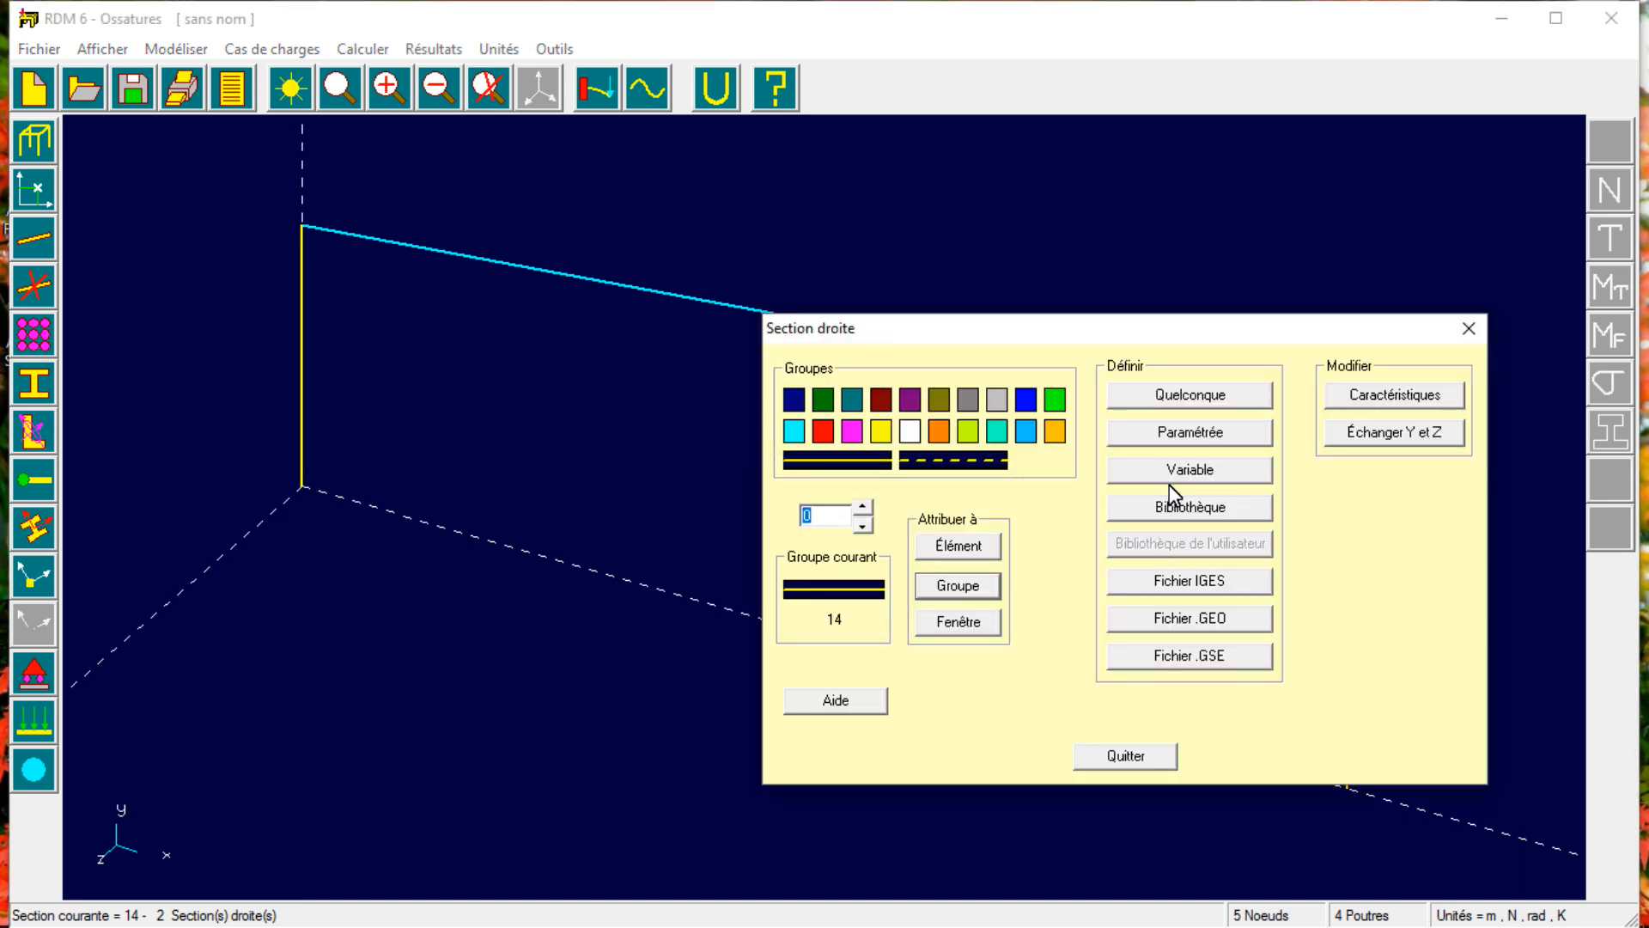
Define the yellow column group's cross-section as an HEA 240 profile from the library.
{"action": "left_click", "coordinate": [1172, 507]}
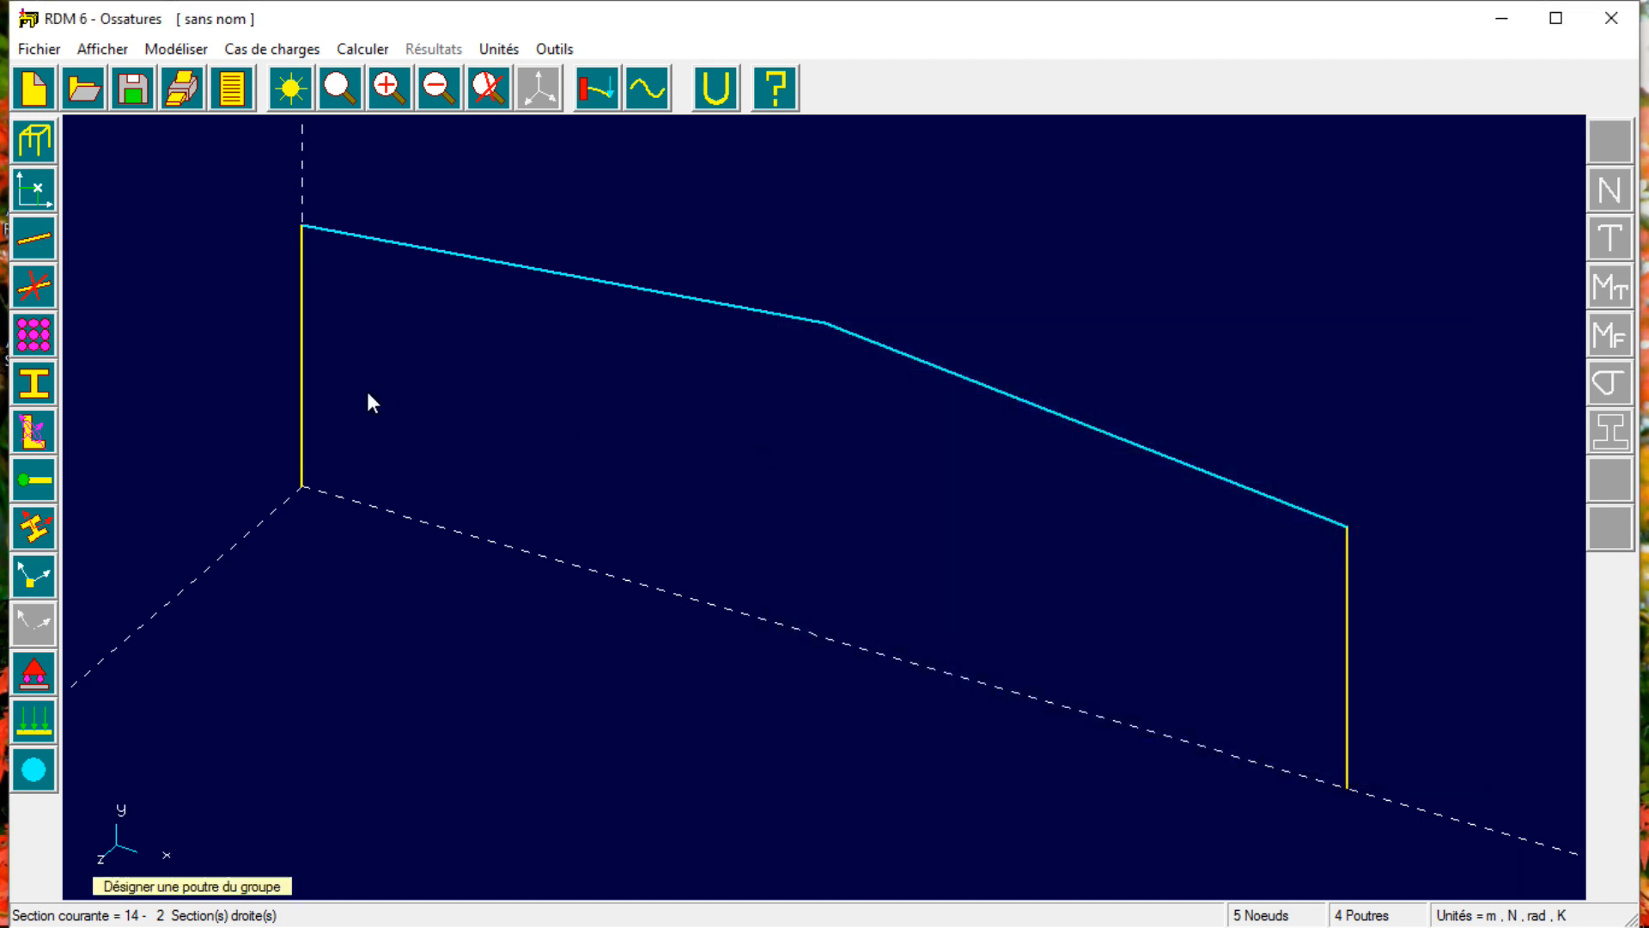
{"action": "left_click", "coordinate": [302, 372]}
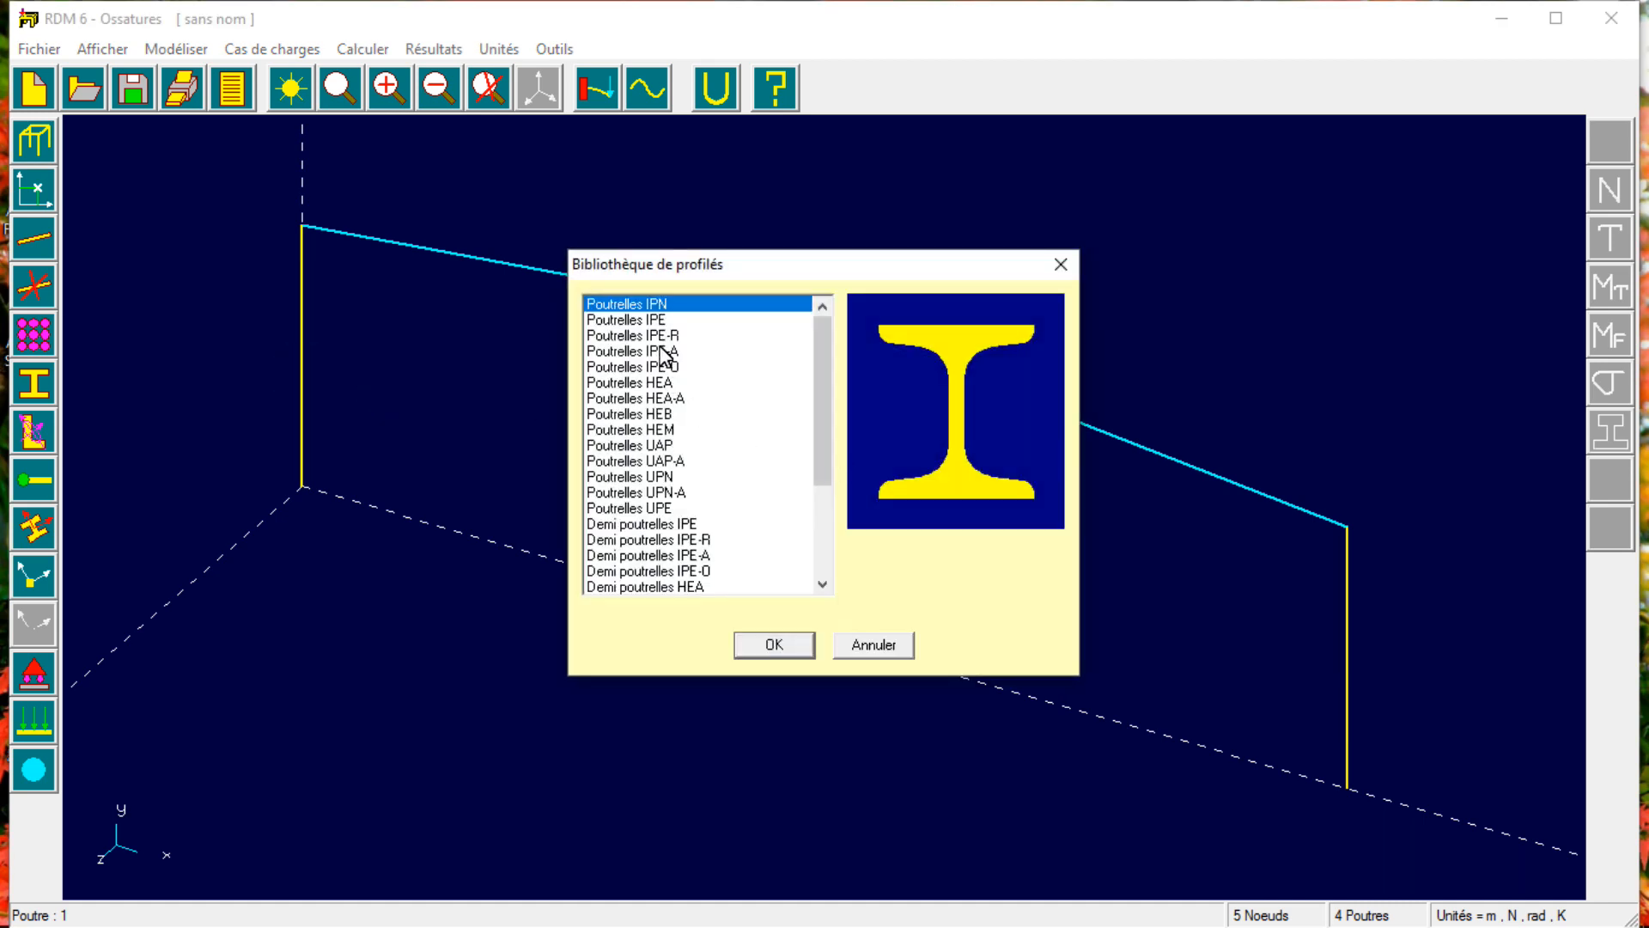
{"action": "left_click", "coordinate": [643, 383]}
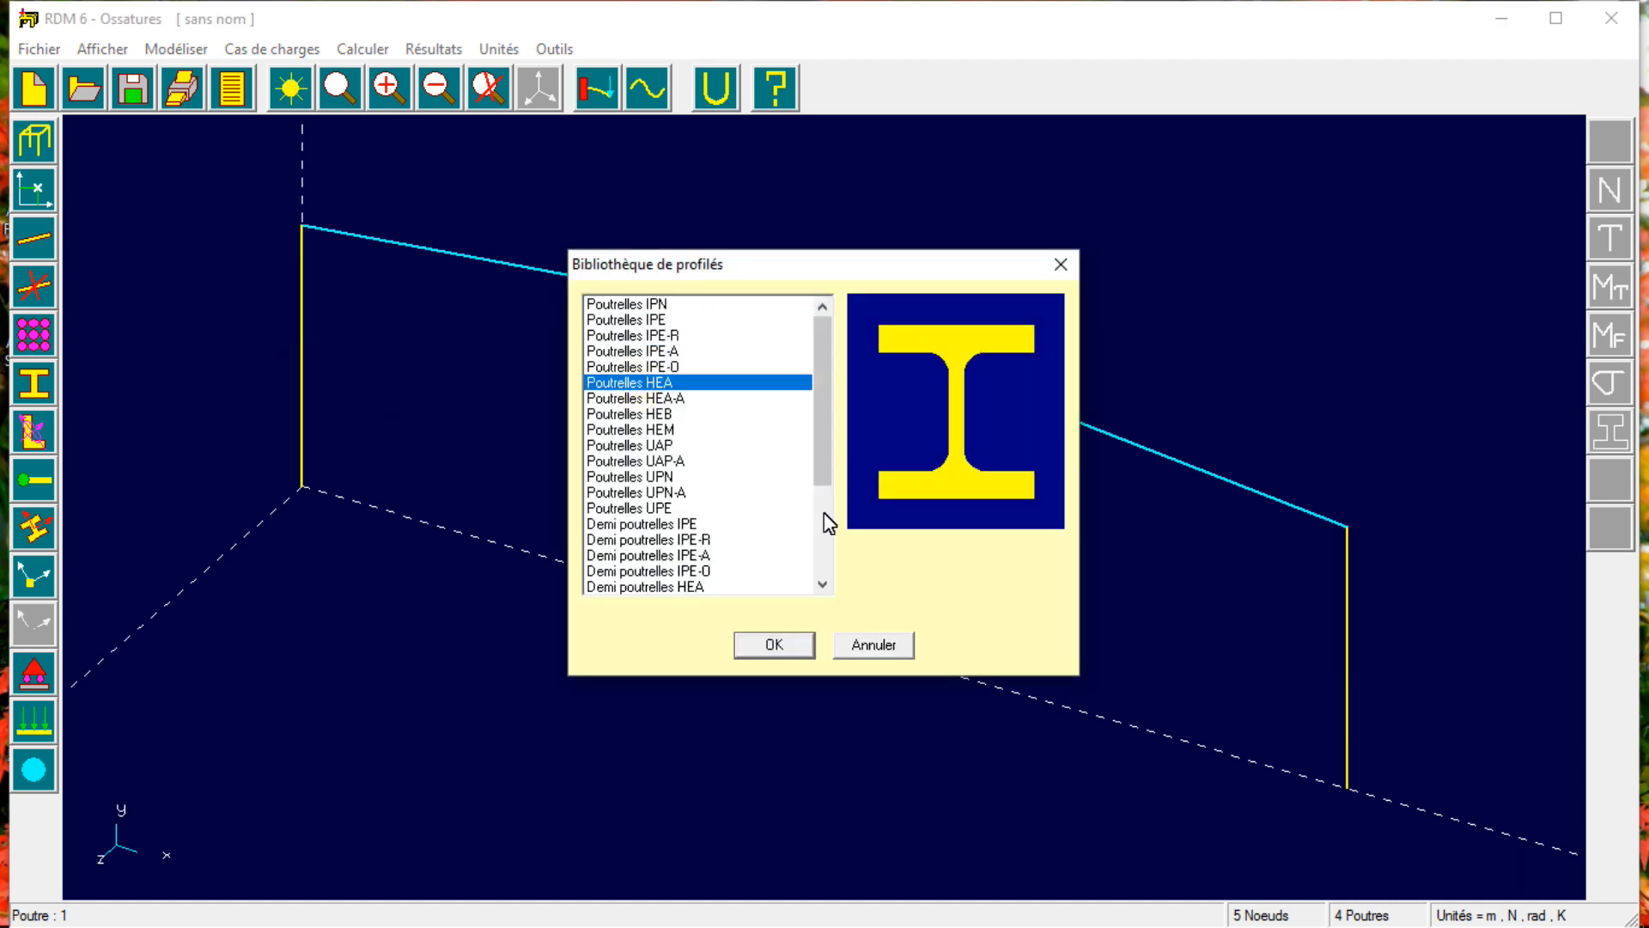
{"action": "left_click", "coordinate": [777, 646]}
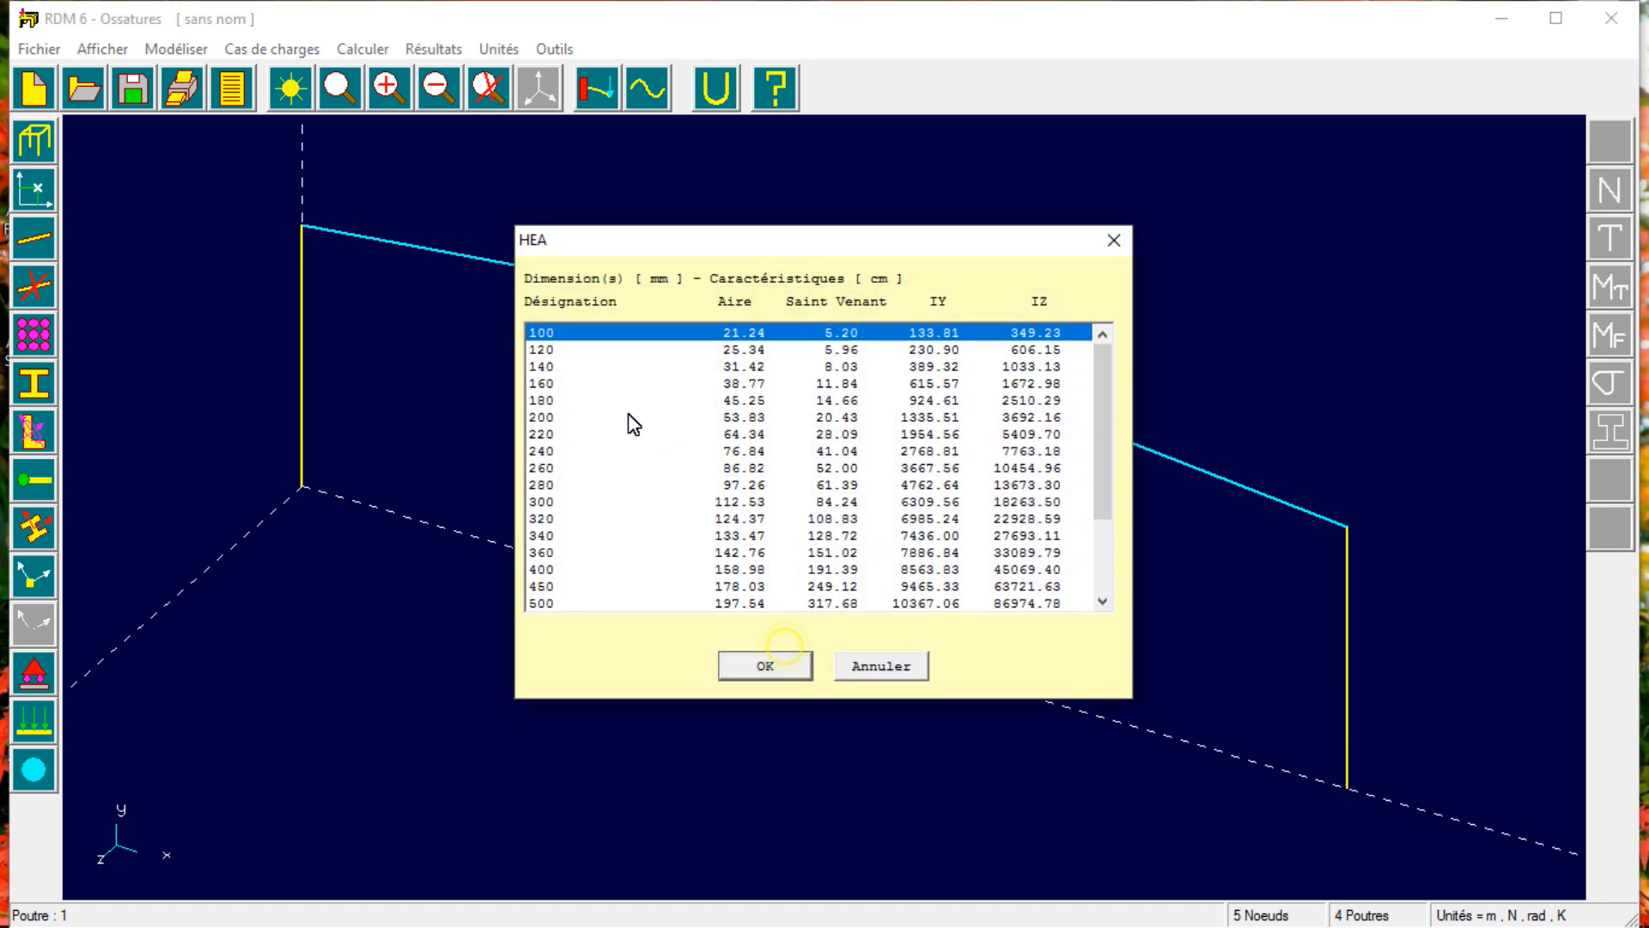
{"action": "left_click", "coordinate": [548, 452]}
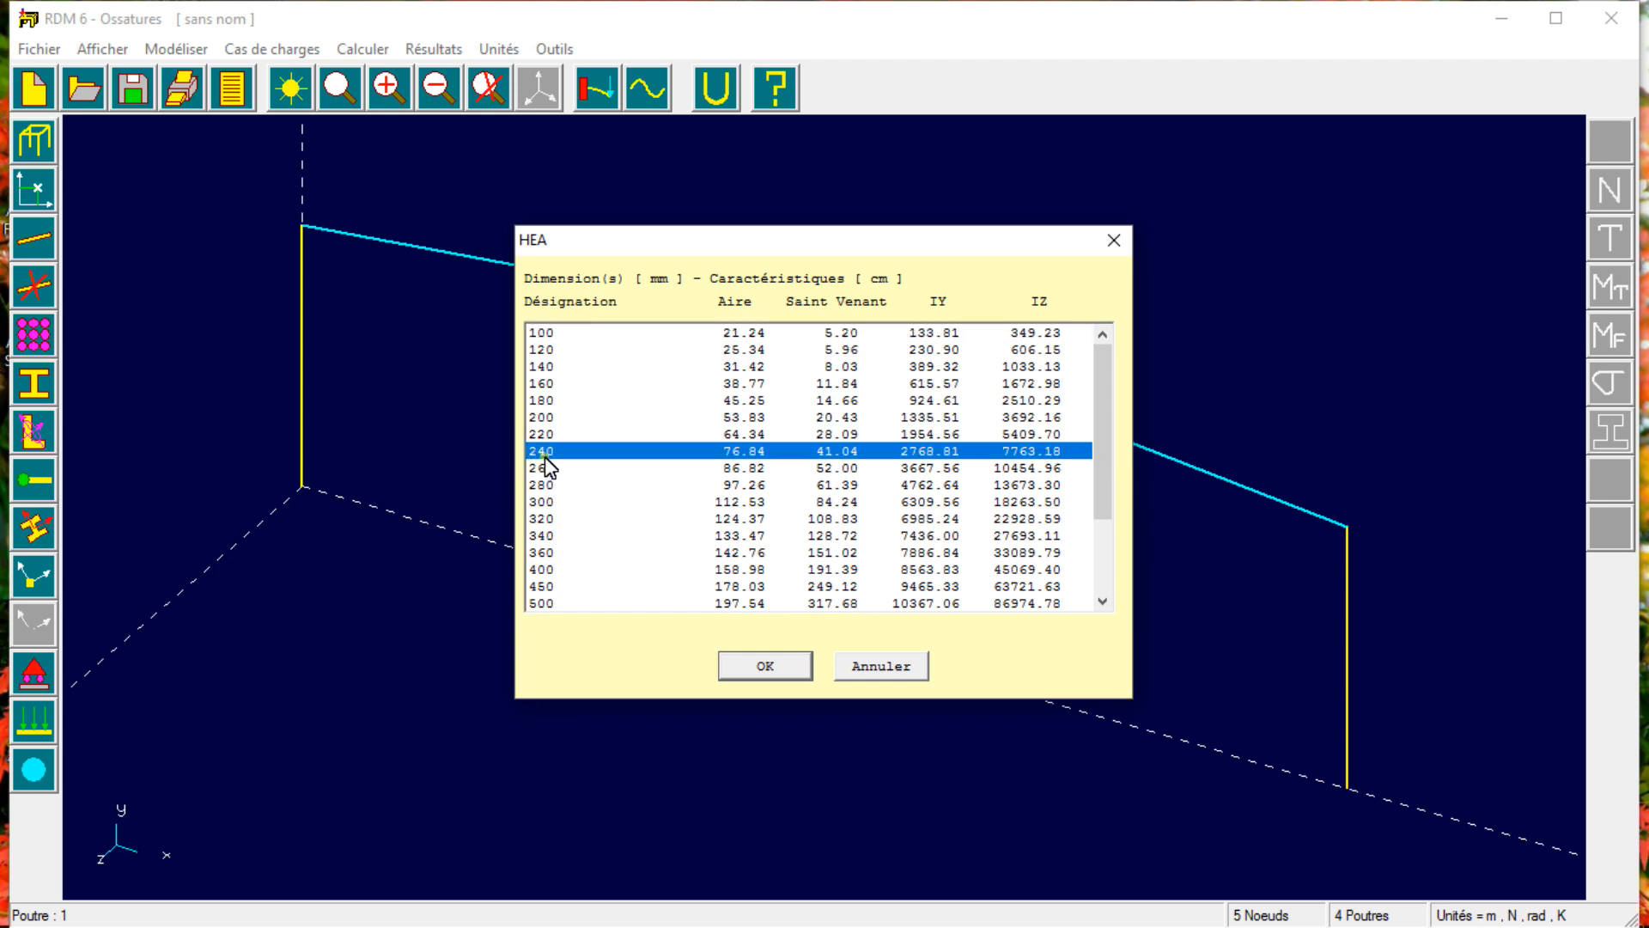
{"action": "left_click", "coordinate": [762, 664]}
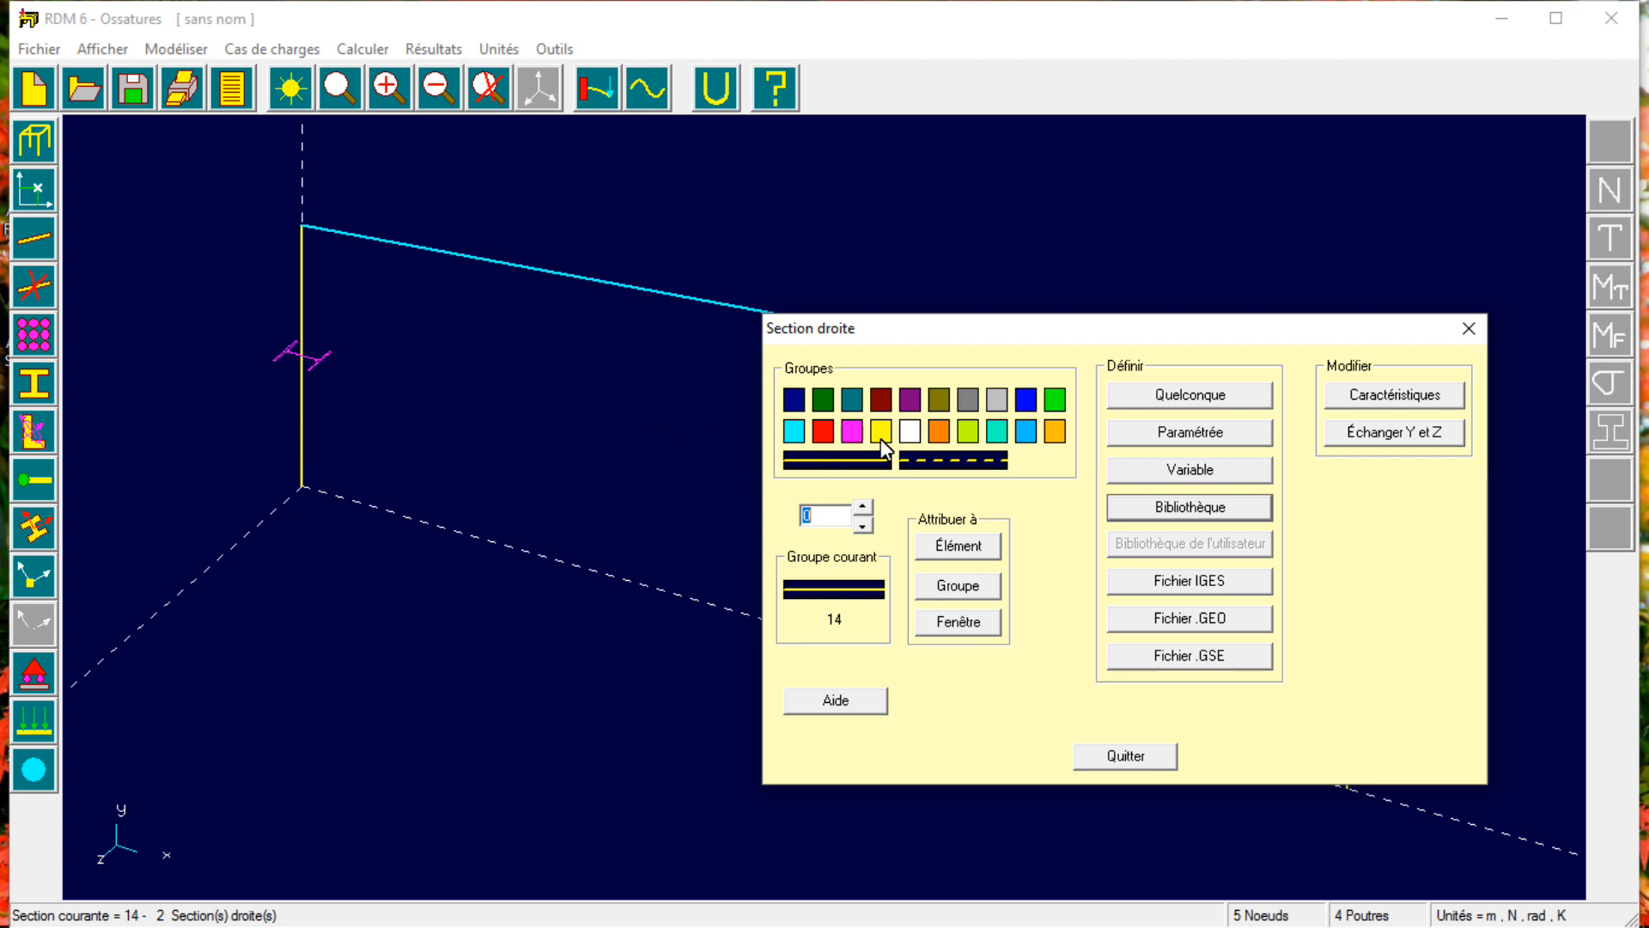
Assign both sloping rafters to the red cross-section group, first by element and also by group.
{"action": "left_click", "coordinate": [819, 433]}
{"action": "left_click", "coordinate": [952, 547]}
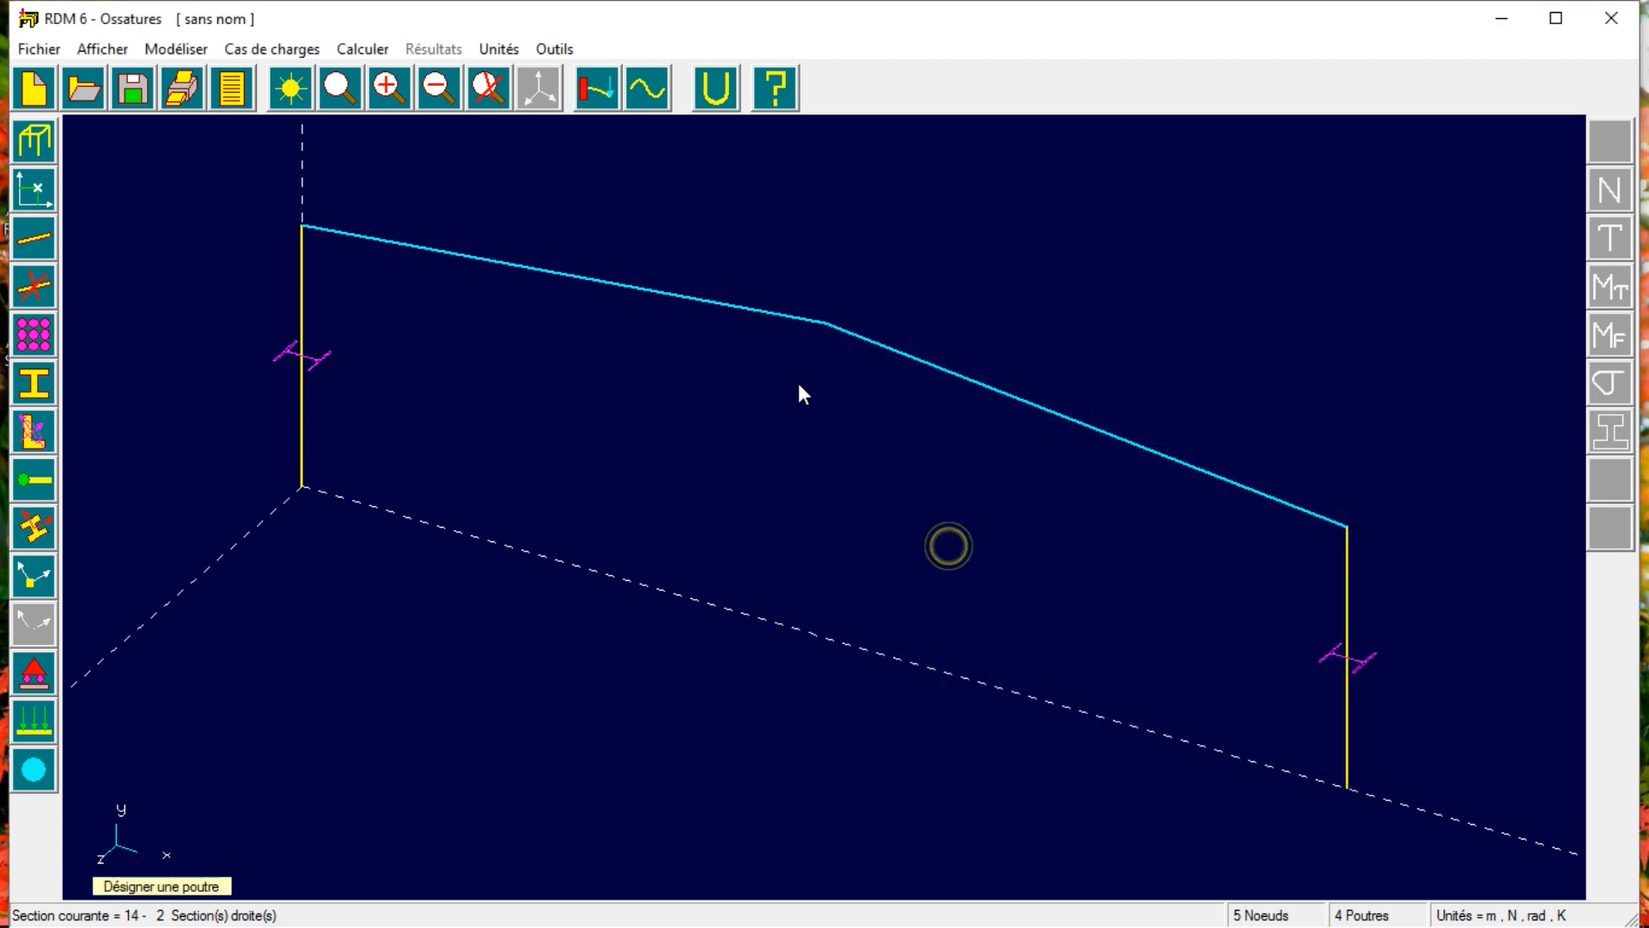
{"action": "left_click", "coordinate": [775, 316]}
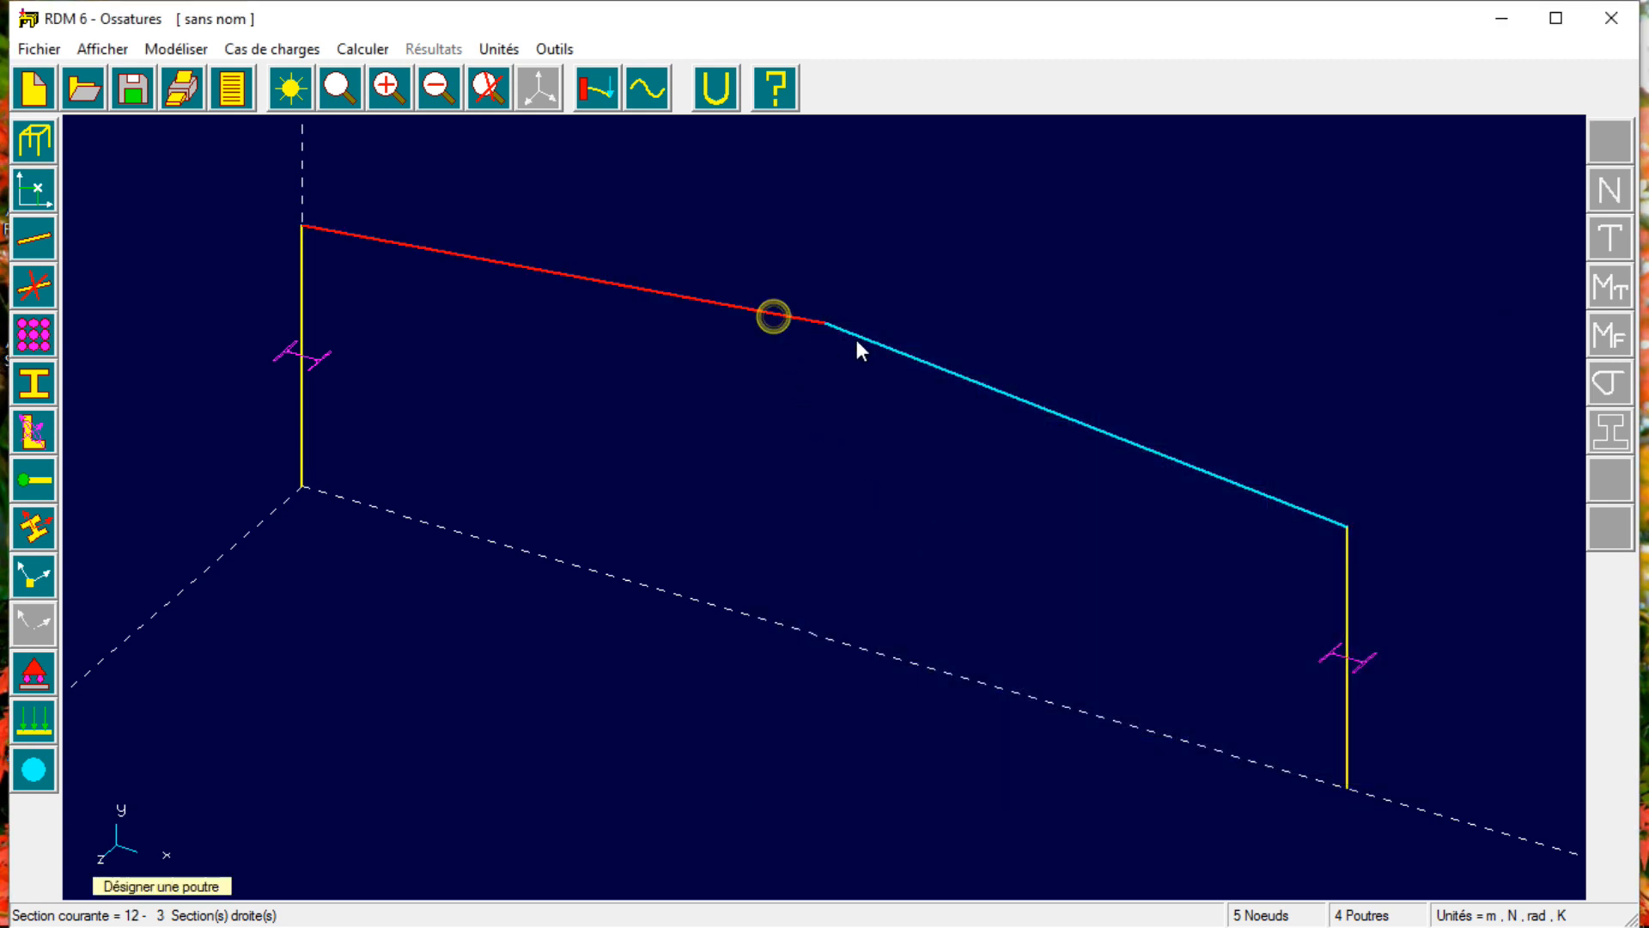
{"action": "left_click", "coordinate": [869, 342]}
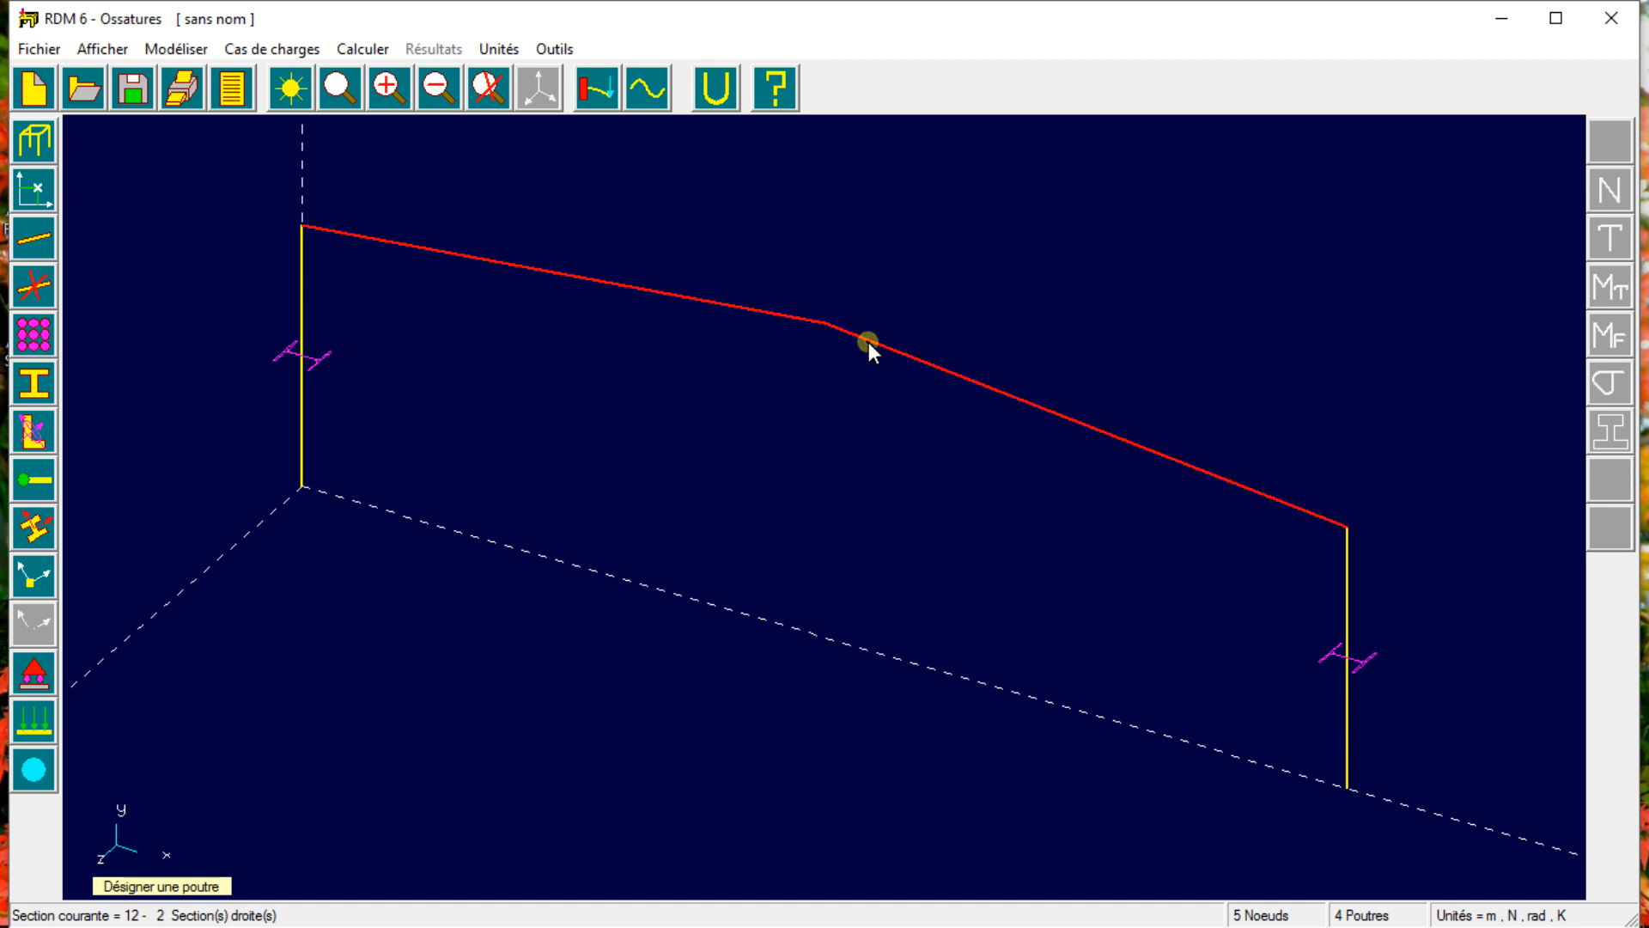
{"action": "right_click", "coordinate": [852, 390]}
{"action": "left_click", "coordinate": [959, 586]}
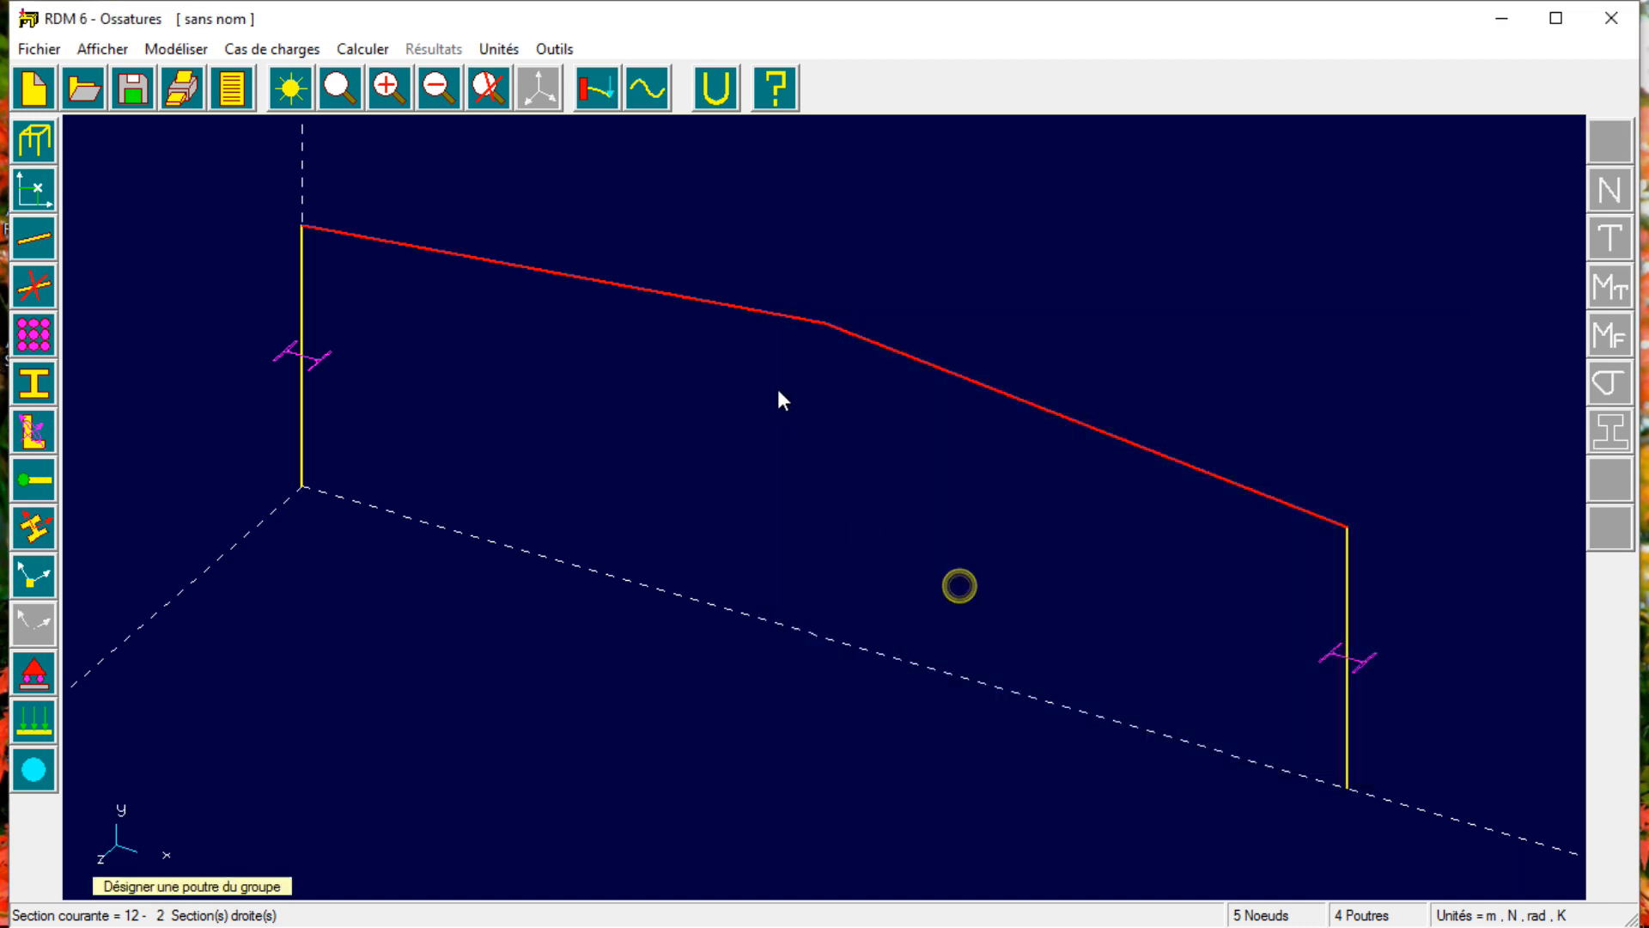
{"action": "left_click", "coordinate": [755, 311]}
{"action": "right_click", "coordinate": [878, 347]}
Define the red rafter group's cross-section as an IPE 270 profile from the library and leave the section settings.
{"action": "left_click", "coordinate": [1149, 507]}
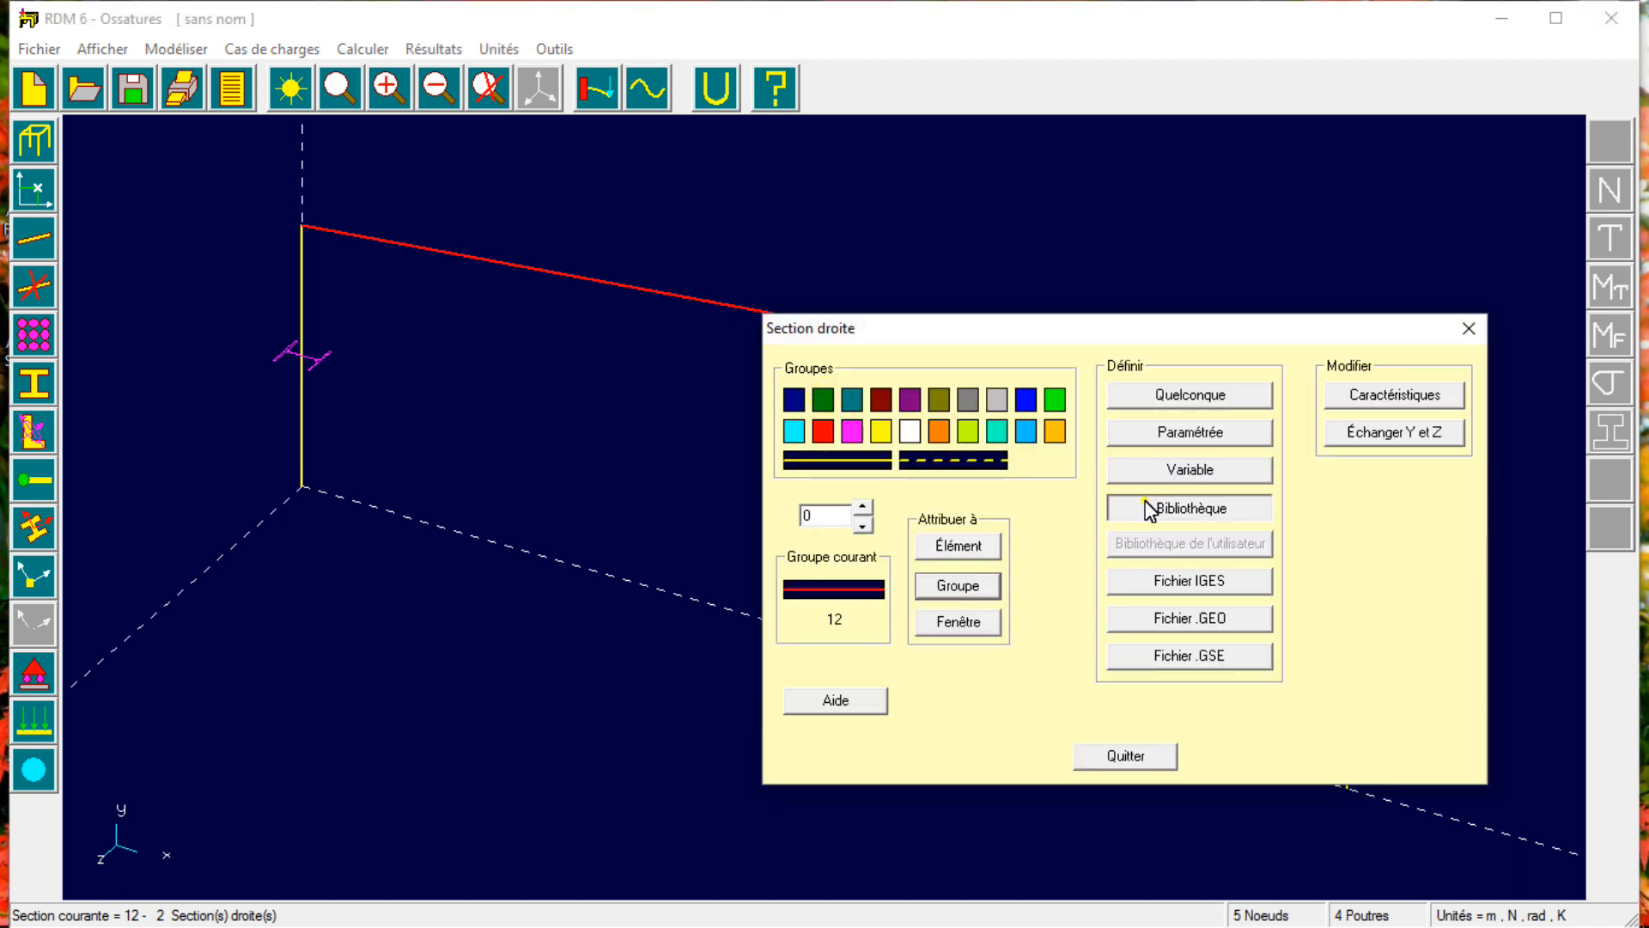
{"action": "left_click", "coordinate": [752, 317]}
{"action": "left_click", "coordinate": [658, 321]}
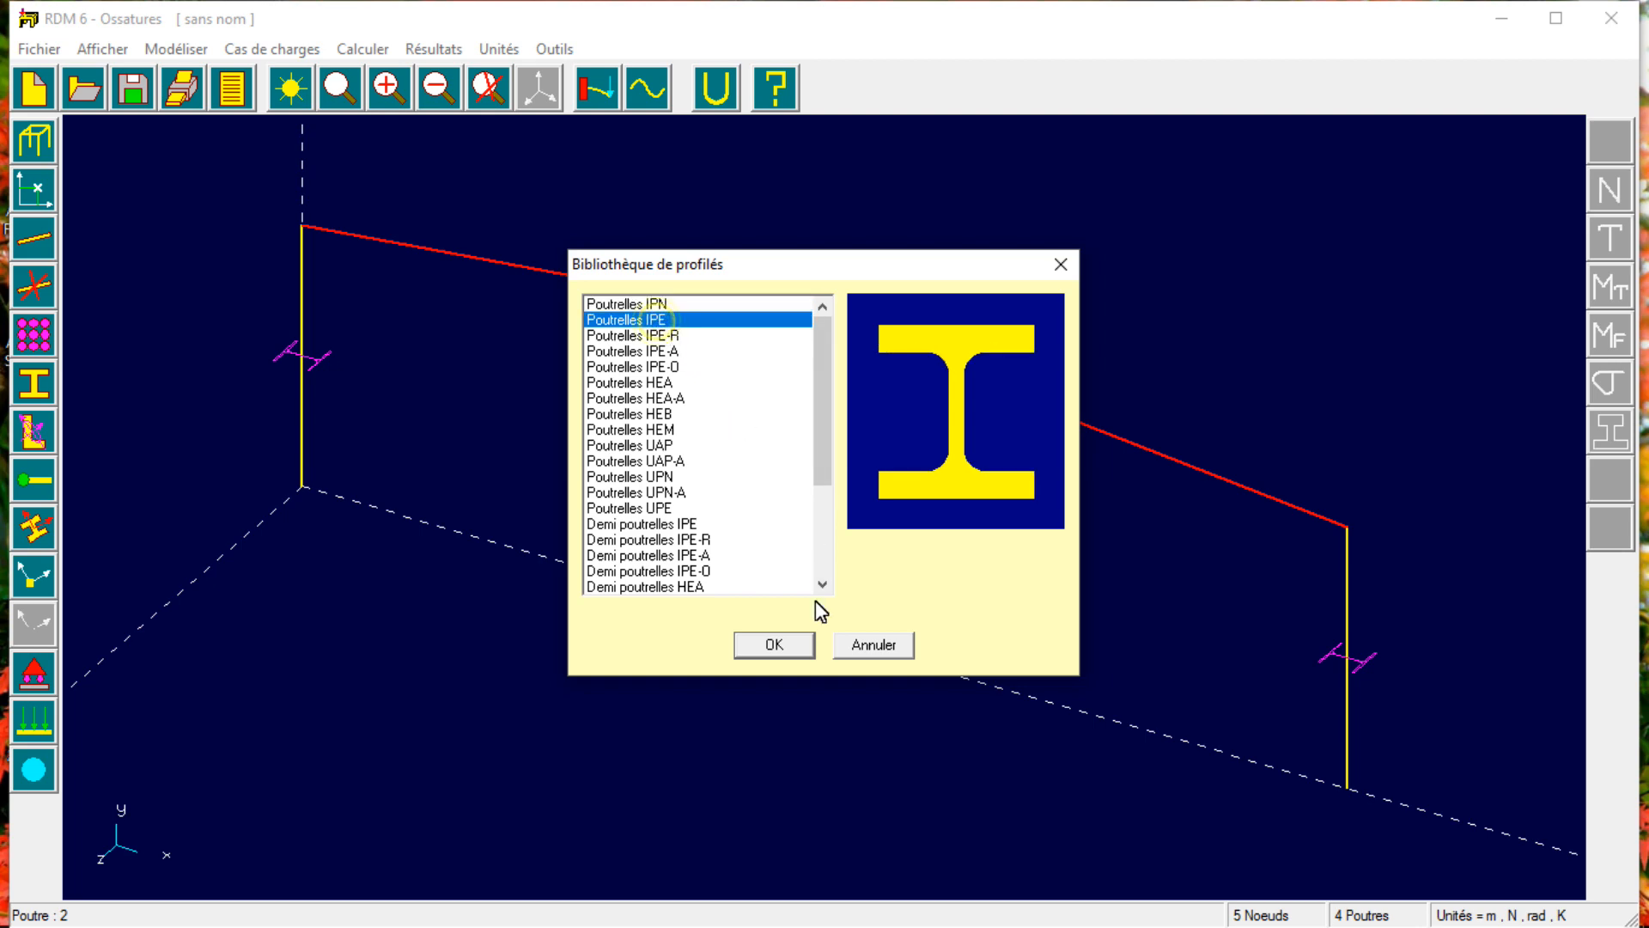
{"action": "left_click", "coordinate": [795, 643]}
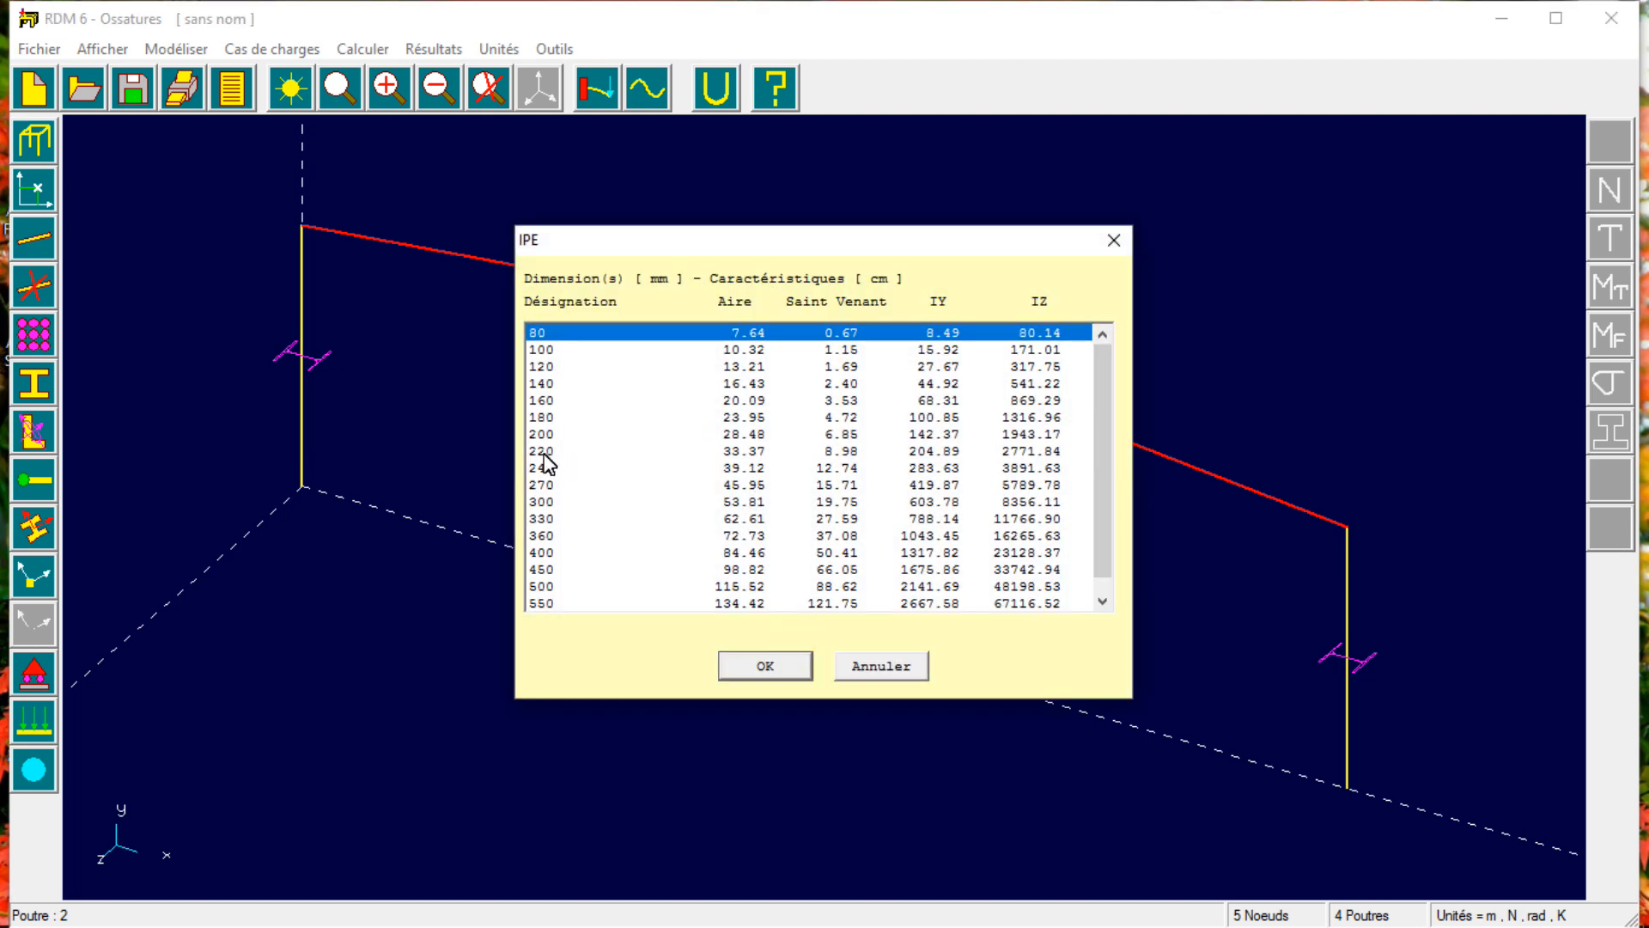
{"action": "left_click", "coordinate": [546, 485]}
{"action": "left_click", "coordinate": [764, 664]}
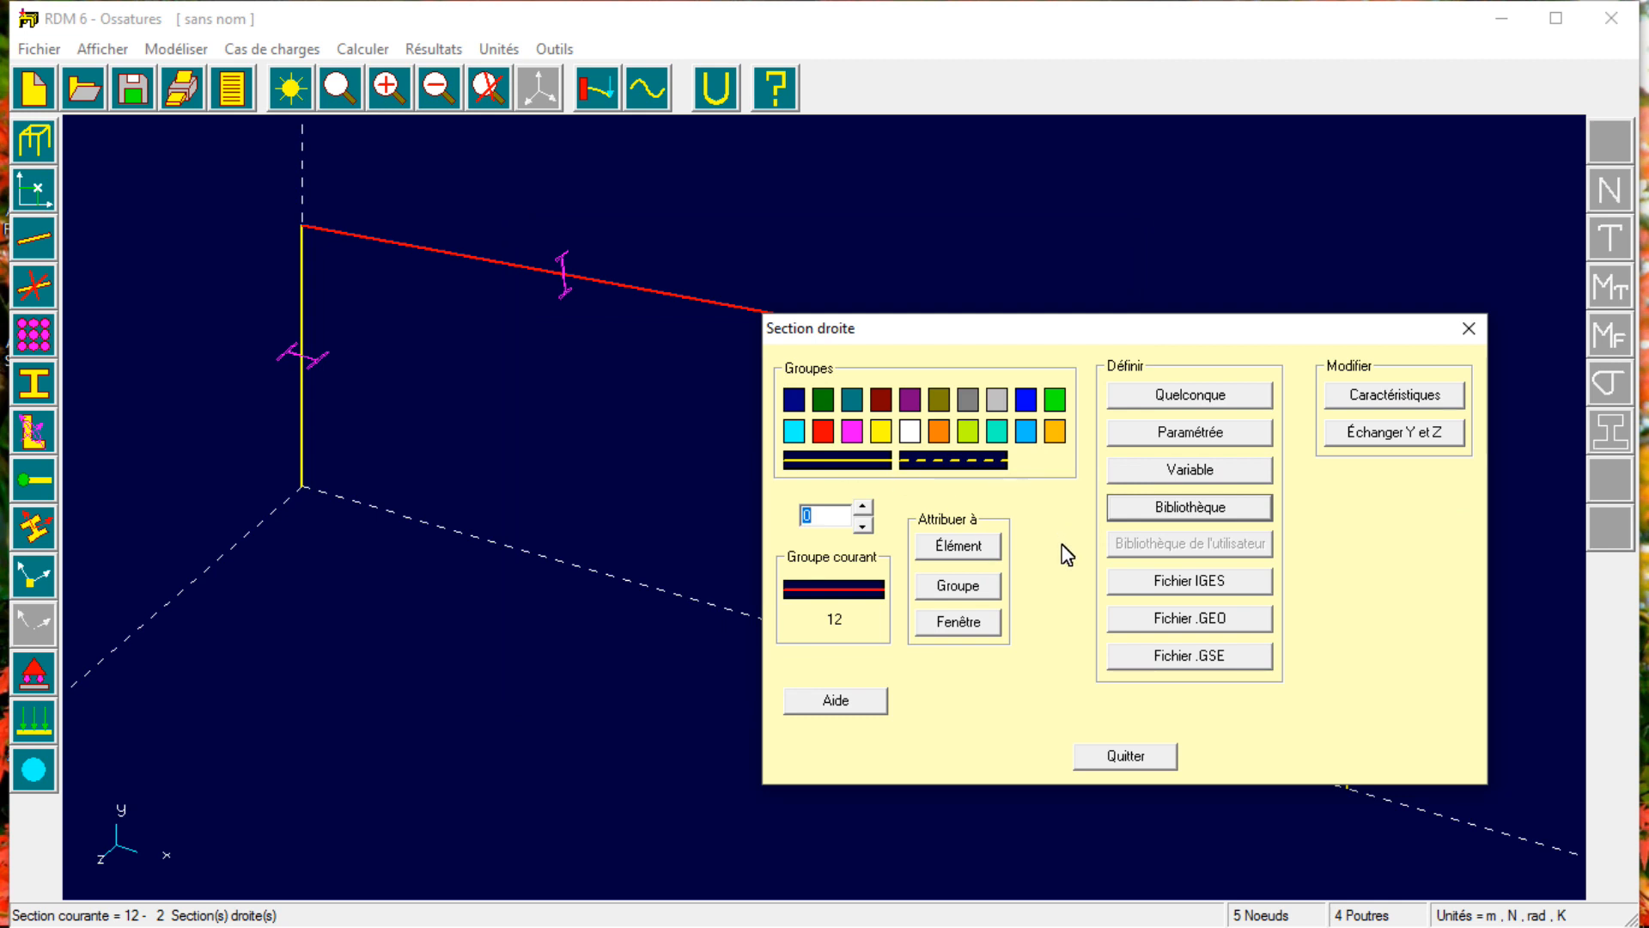
{"action": "left_click", "coordinate": [1468, 330]}
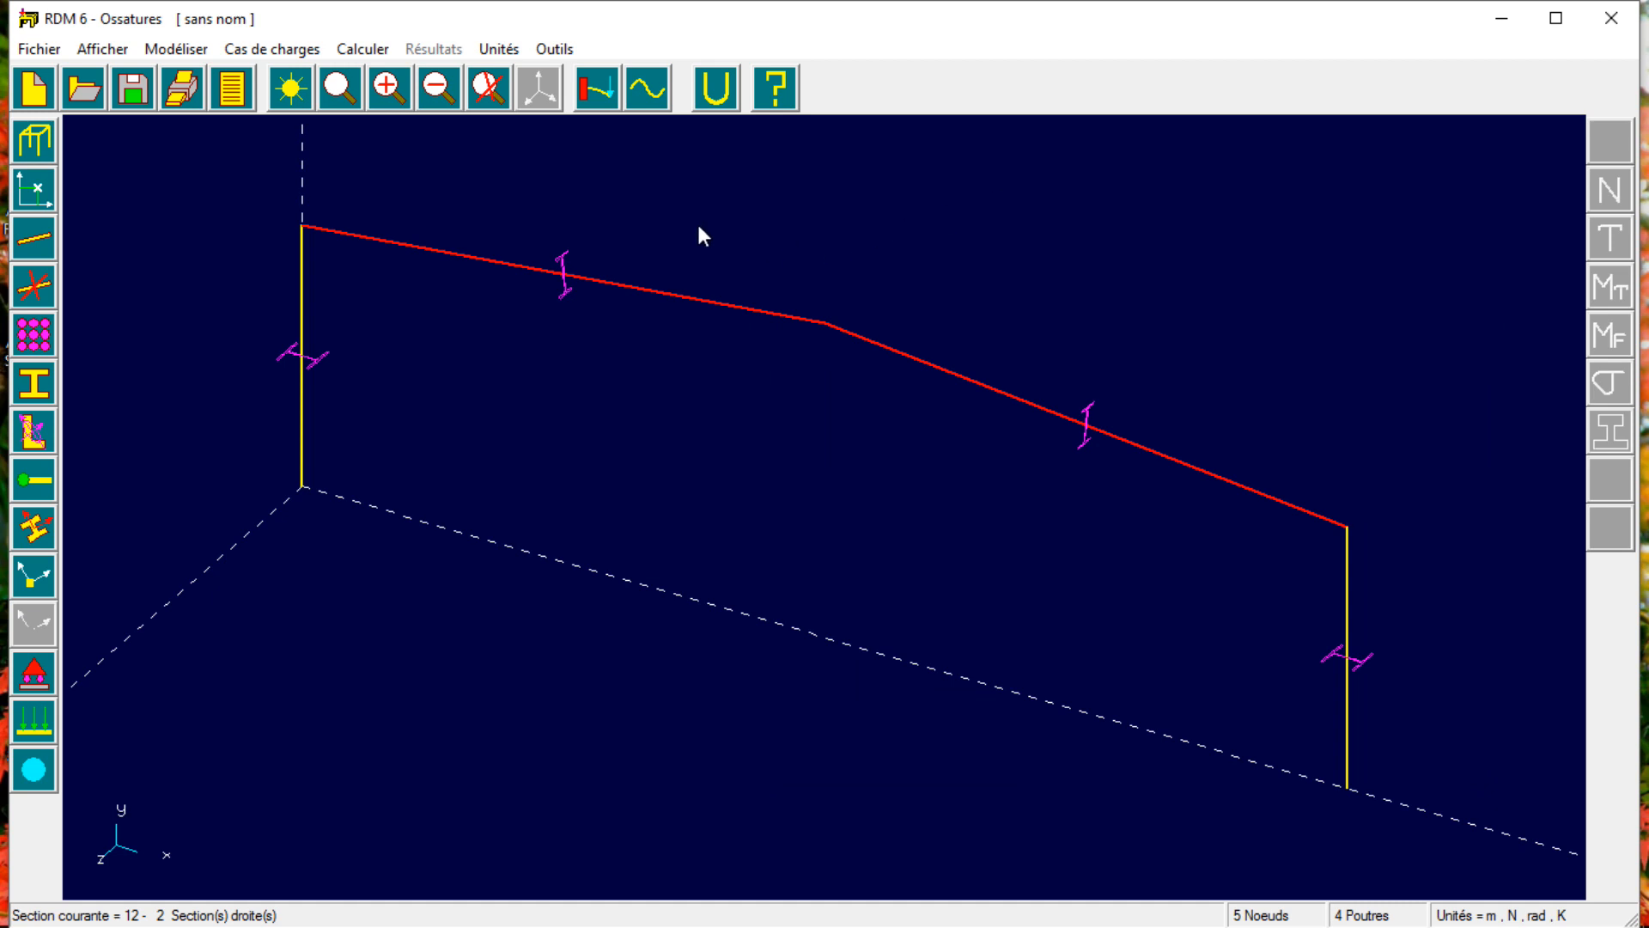
Add fixed supports at the base nodes of both columns.
{"action": "left_click", "coordinate": [29, 682]}
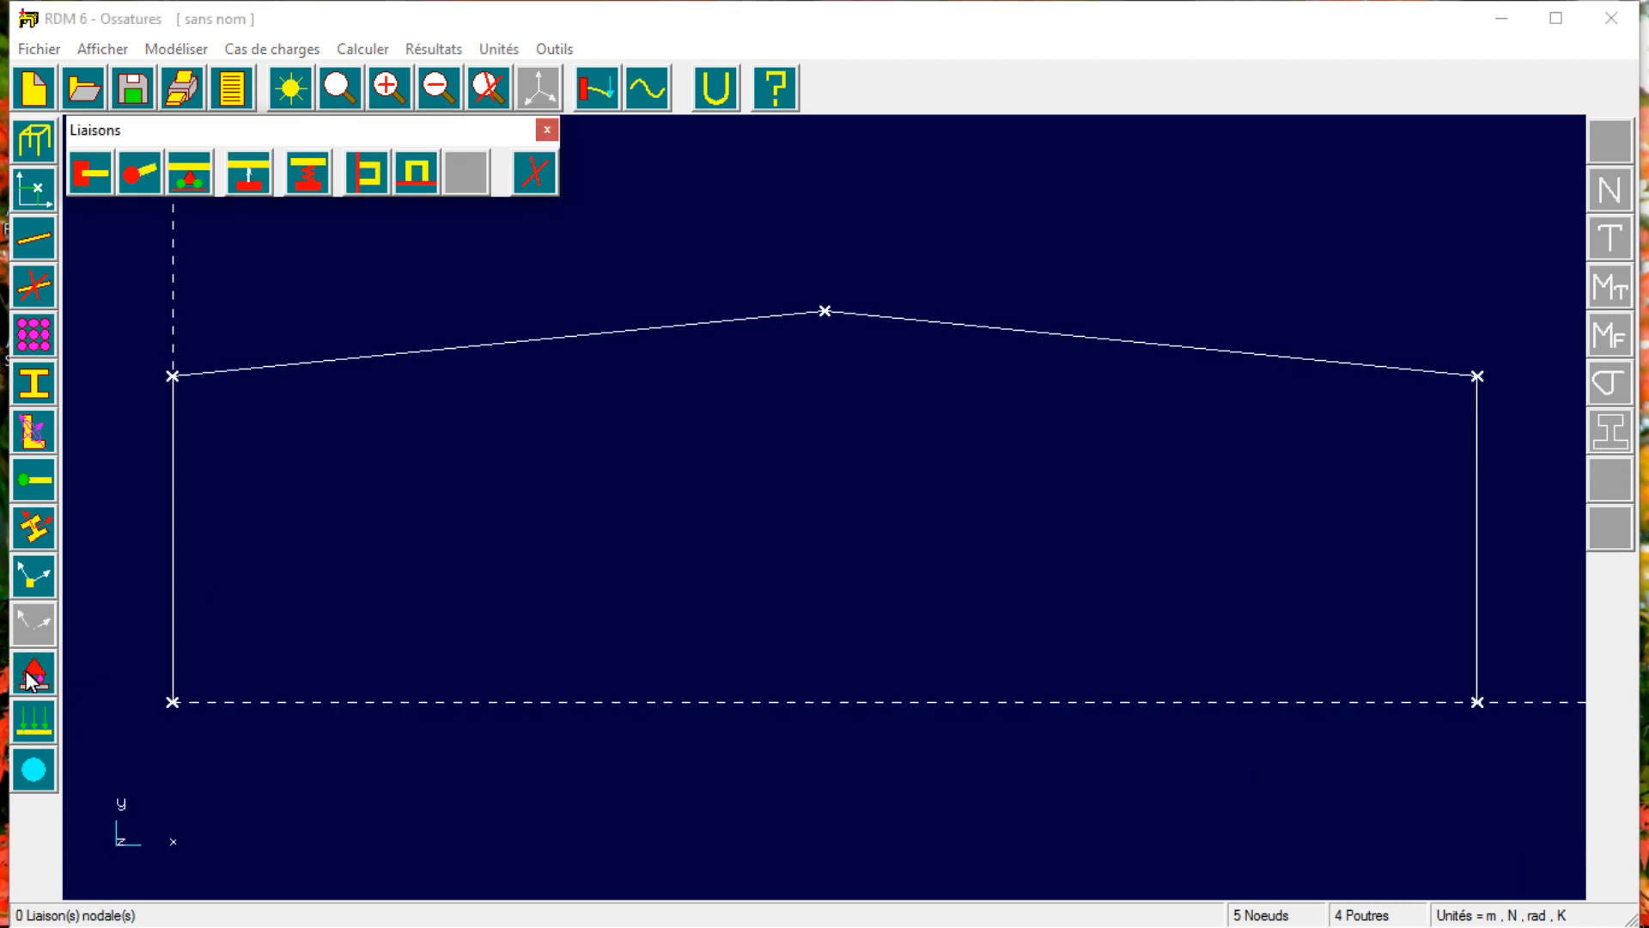
{"action": "left_click", "coordinate": [92, 180]}
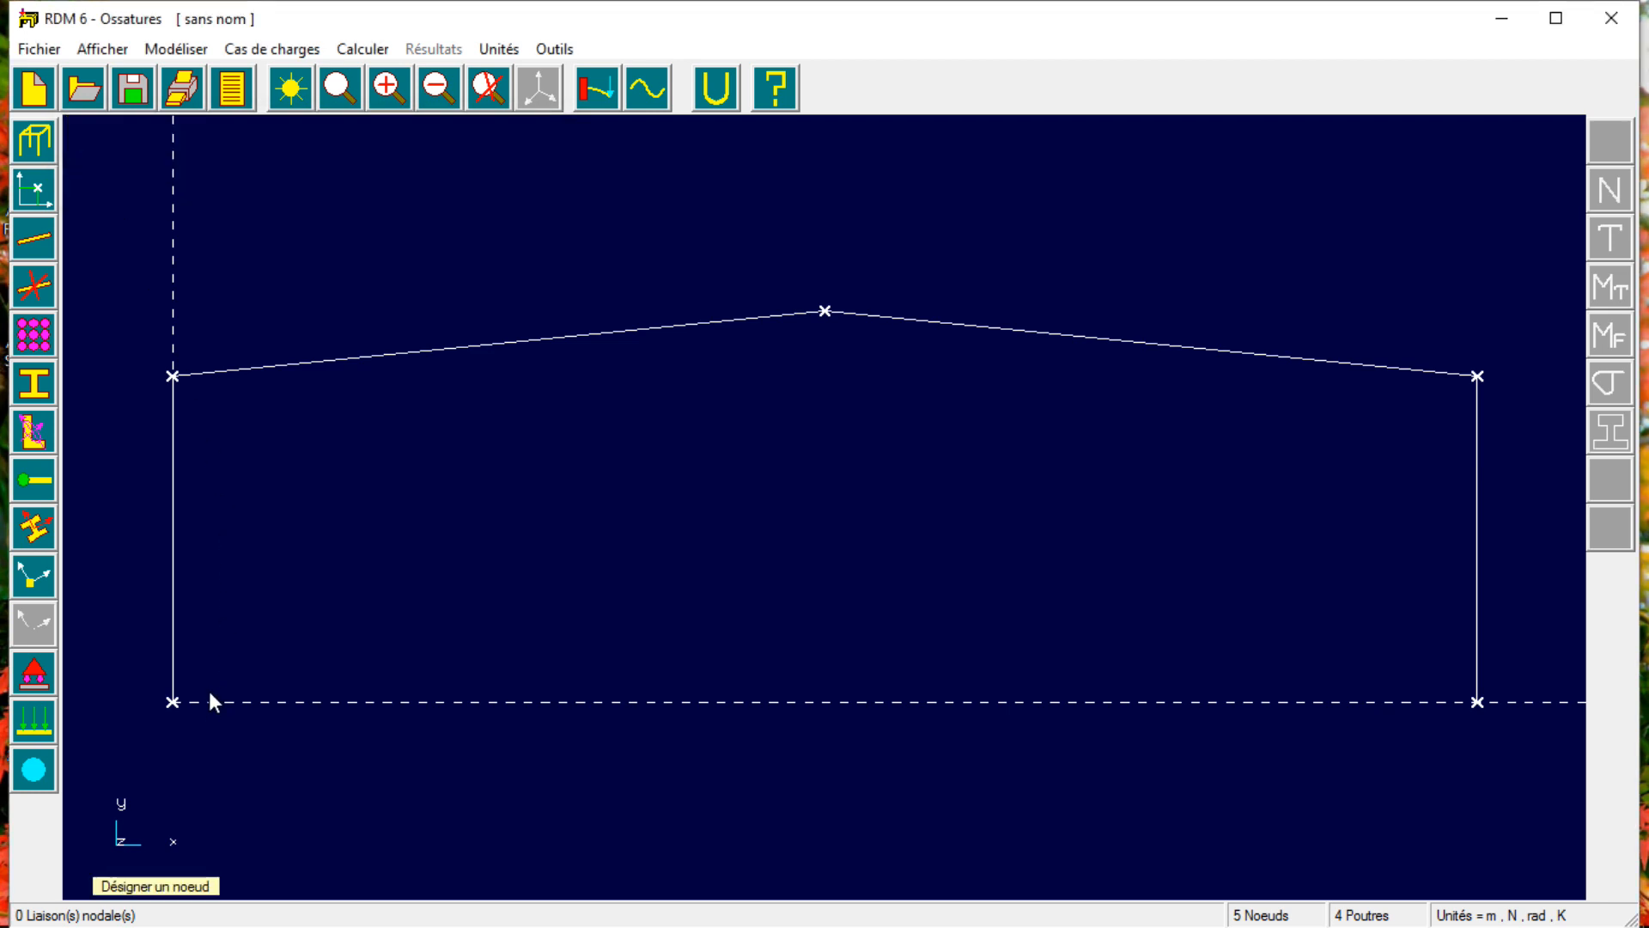
{"action": "left_click", "coordinate": [172, 703]}
{"action": "left_click", "coordinate": [1479, 705]}
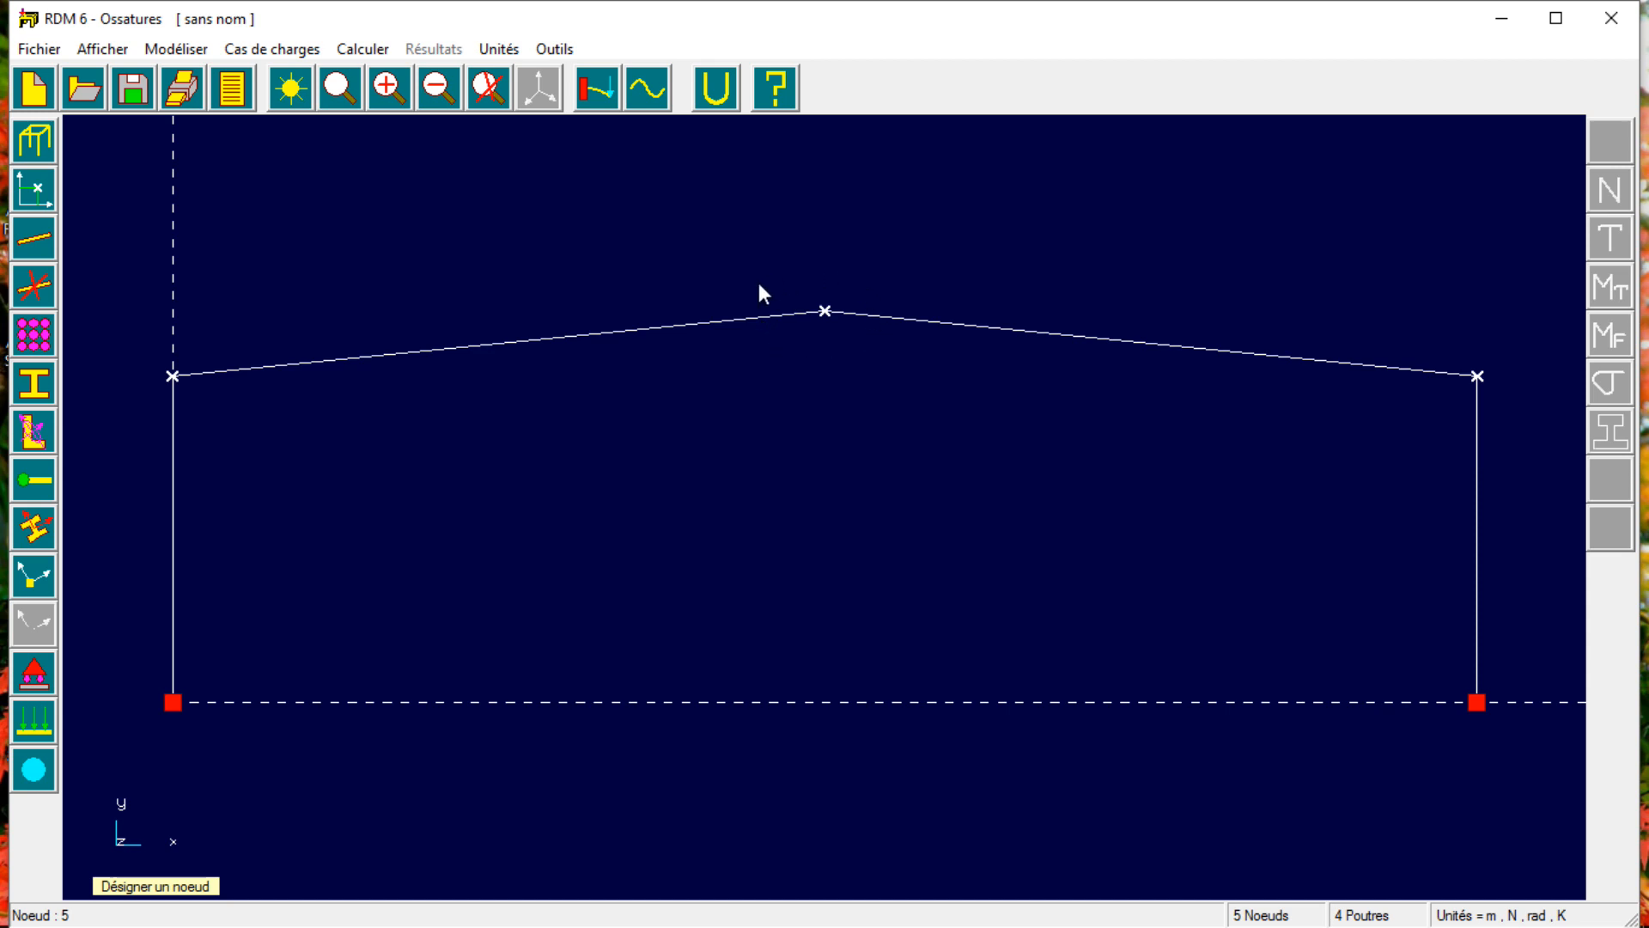
Release both rafters at the ridge node with the Rigide - Rotule relaxation and leave the relaxation settings.
{"action": "left_click", "coordinate": [34, 485]}
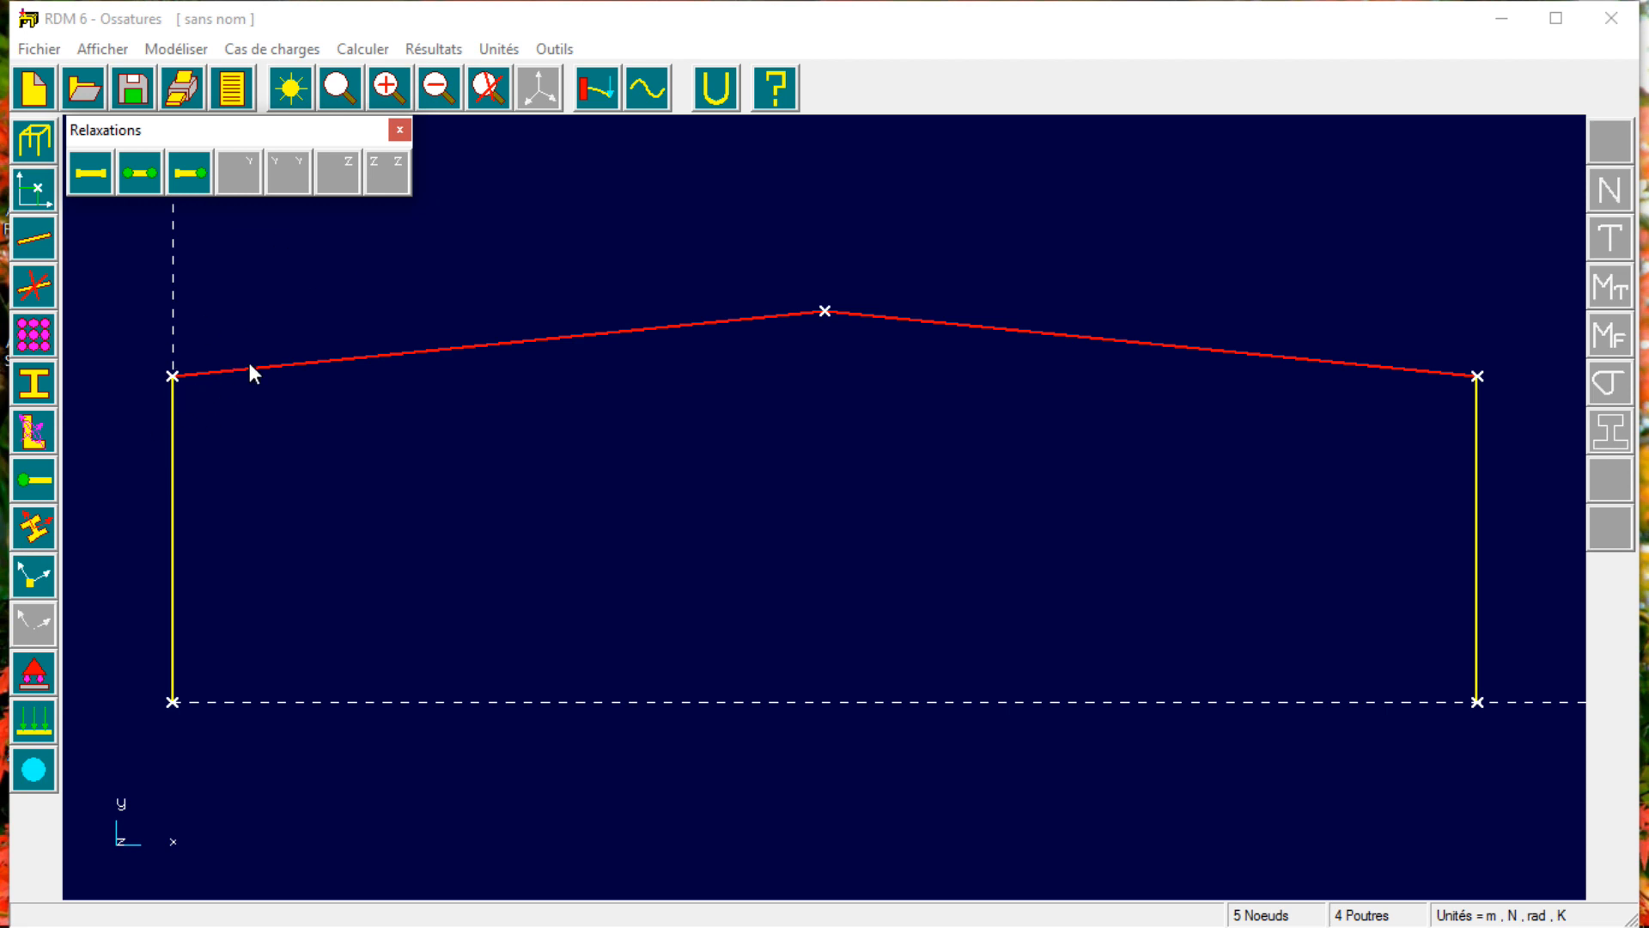
{"action": "left_click", "coordinate": [177, 173]}
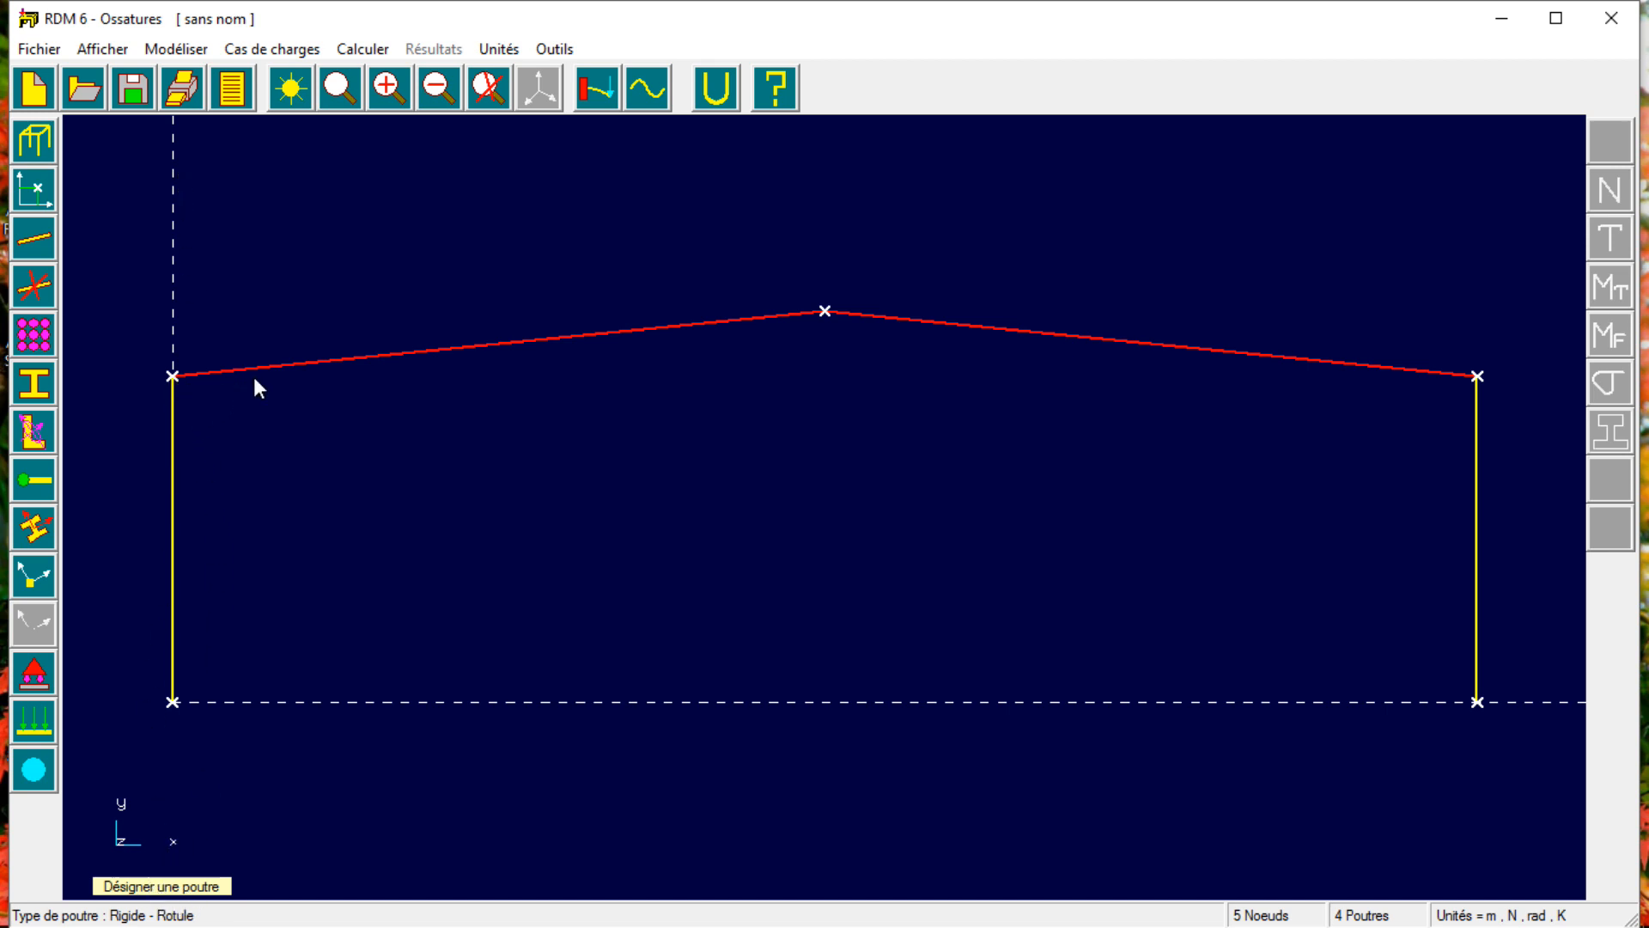
{"action": "left_click", "coordinate": [398, 364]}
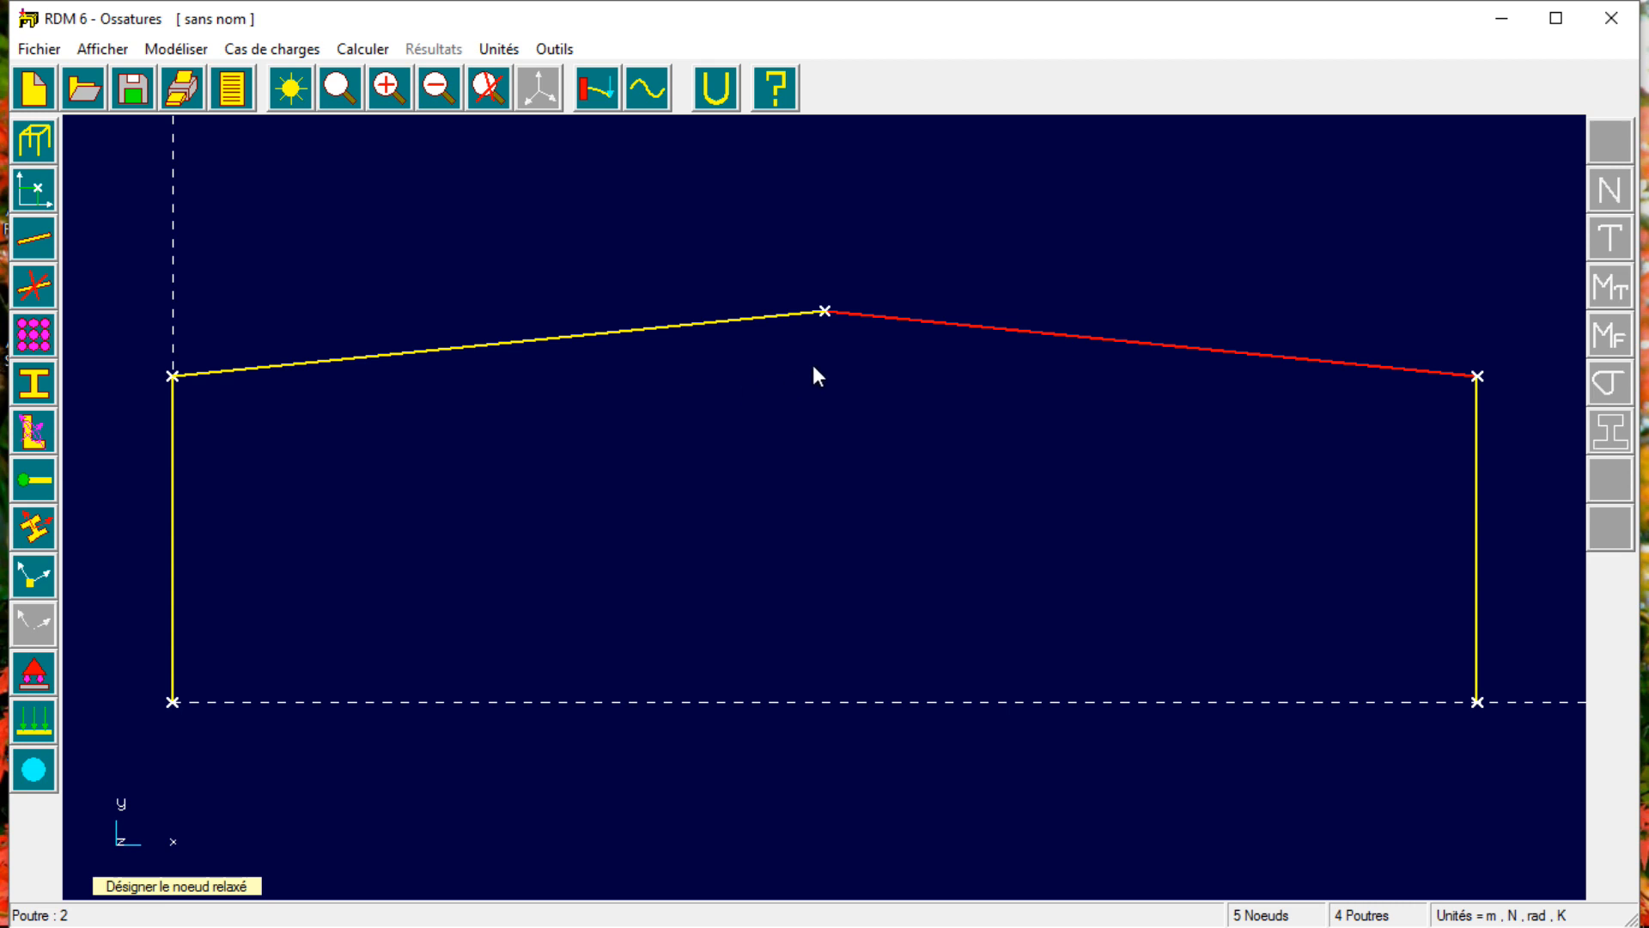
{"action": "left_click", "coordinate": [826, 311]}
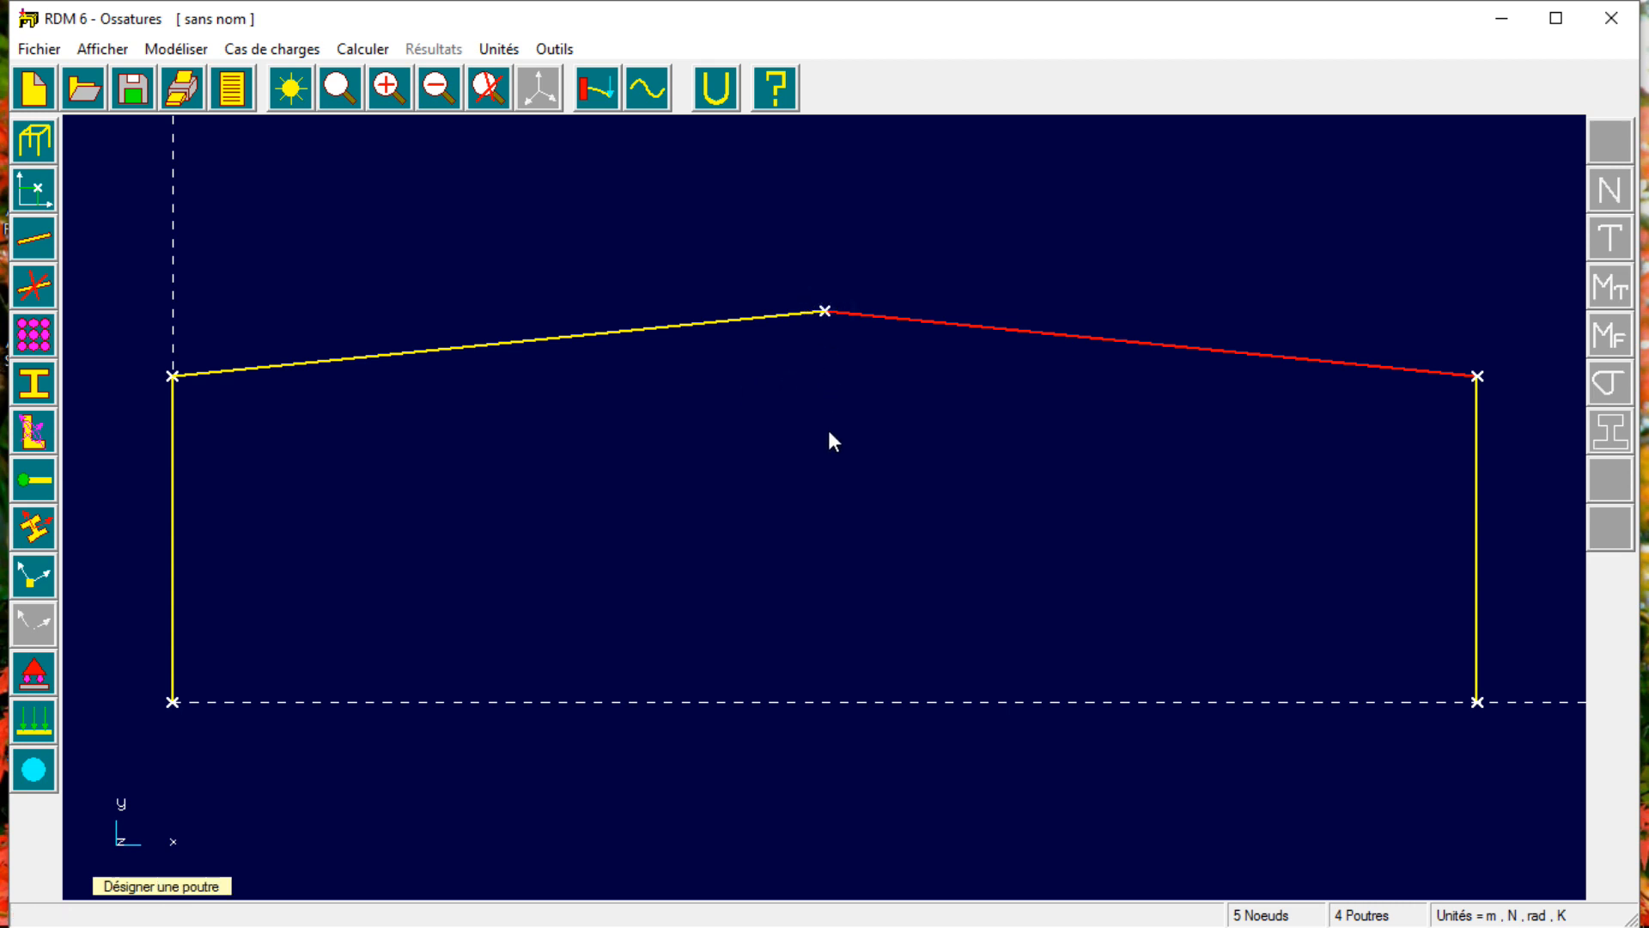
{"action": "left_click", "coordinate": [1059, 339]}
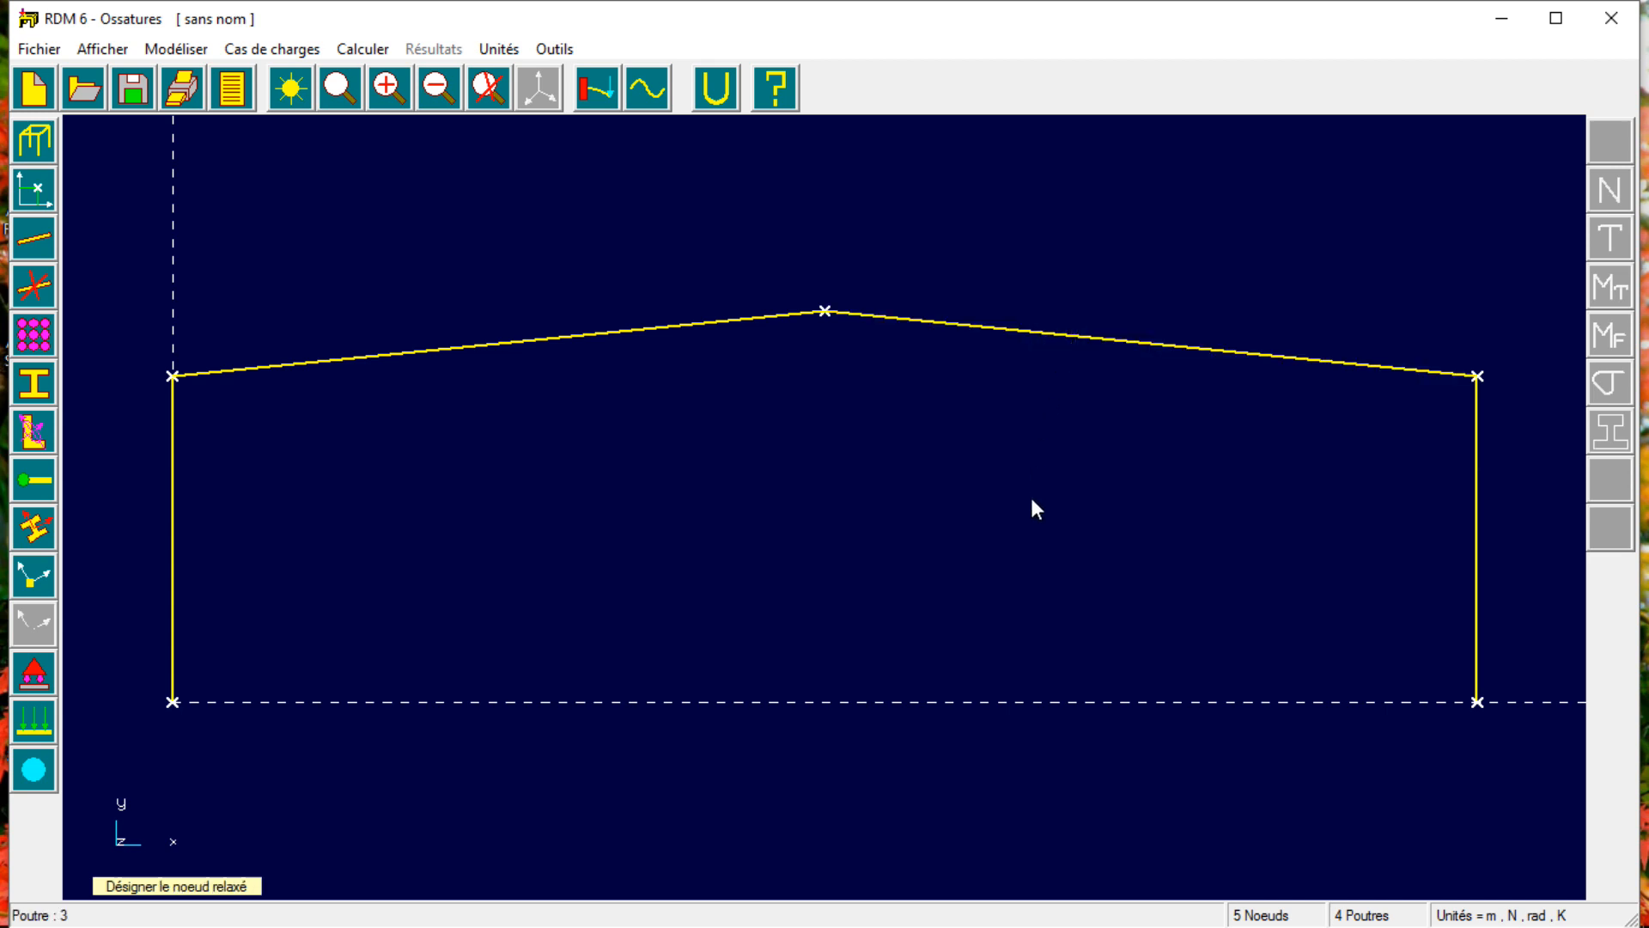
{"action": "left_click", "coordinate": [825, 312]}
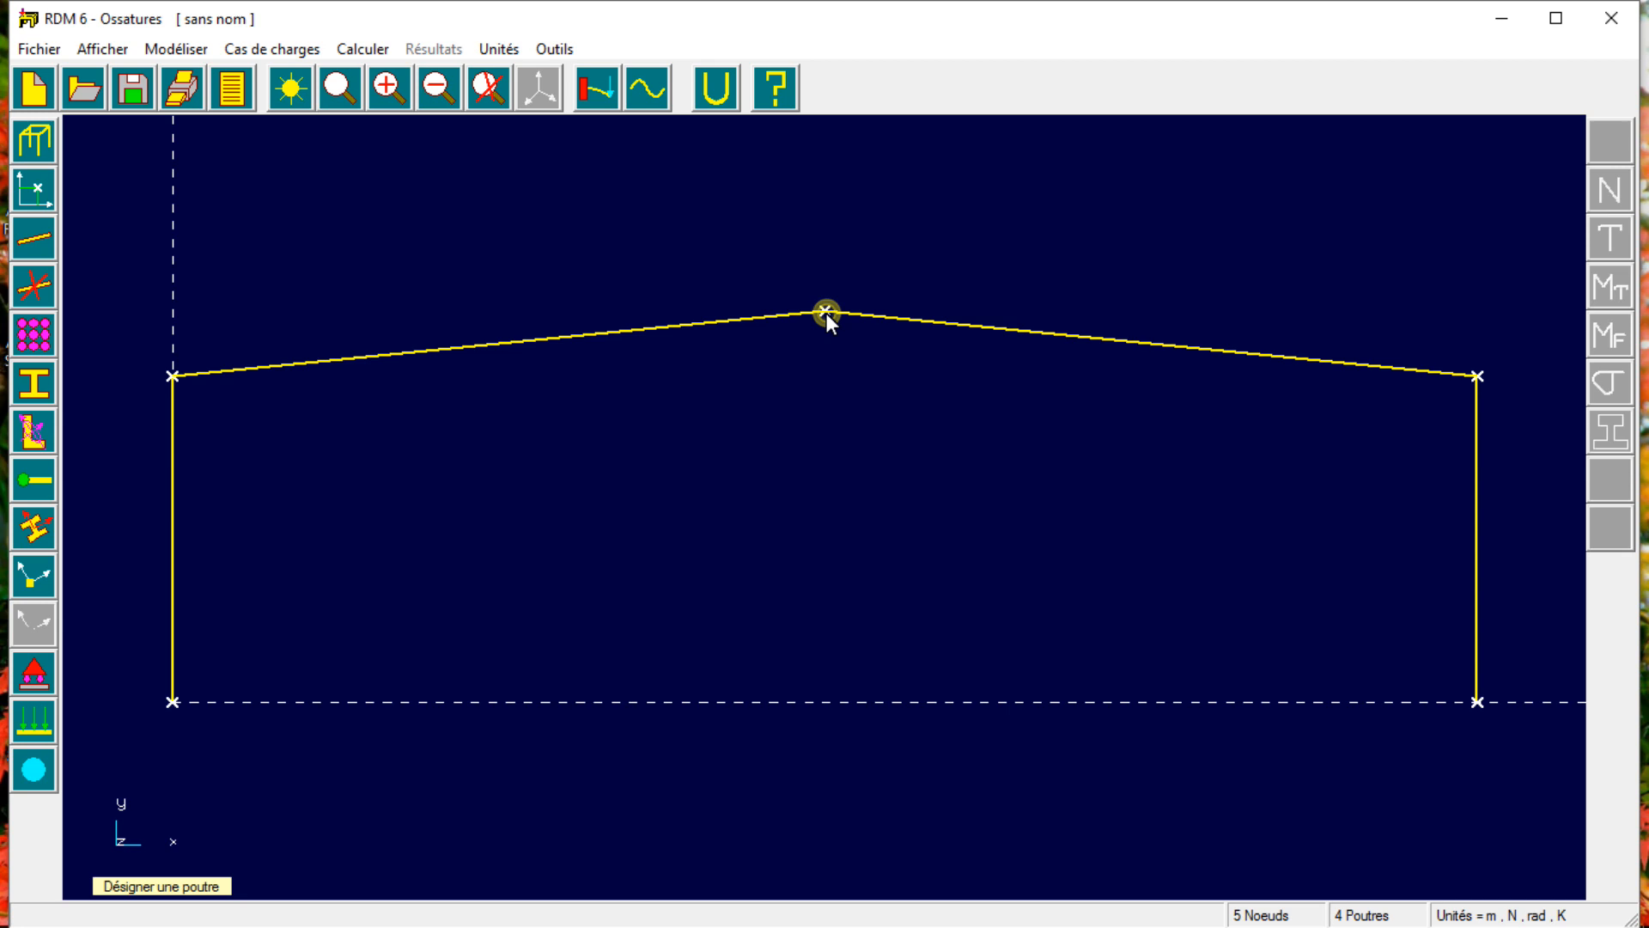
{"action": "left_click", "coordinate": [702, 488]}
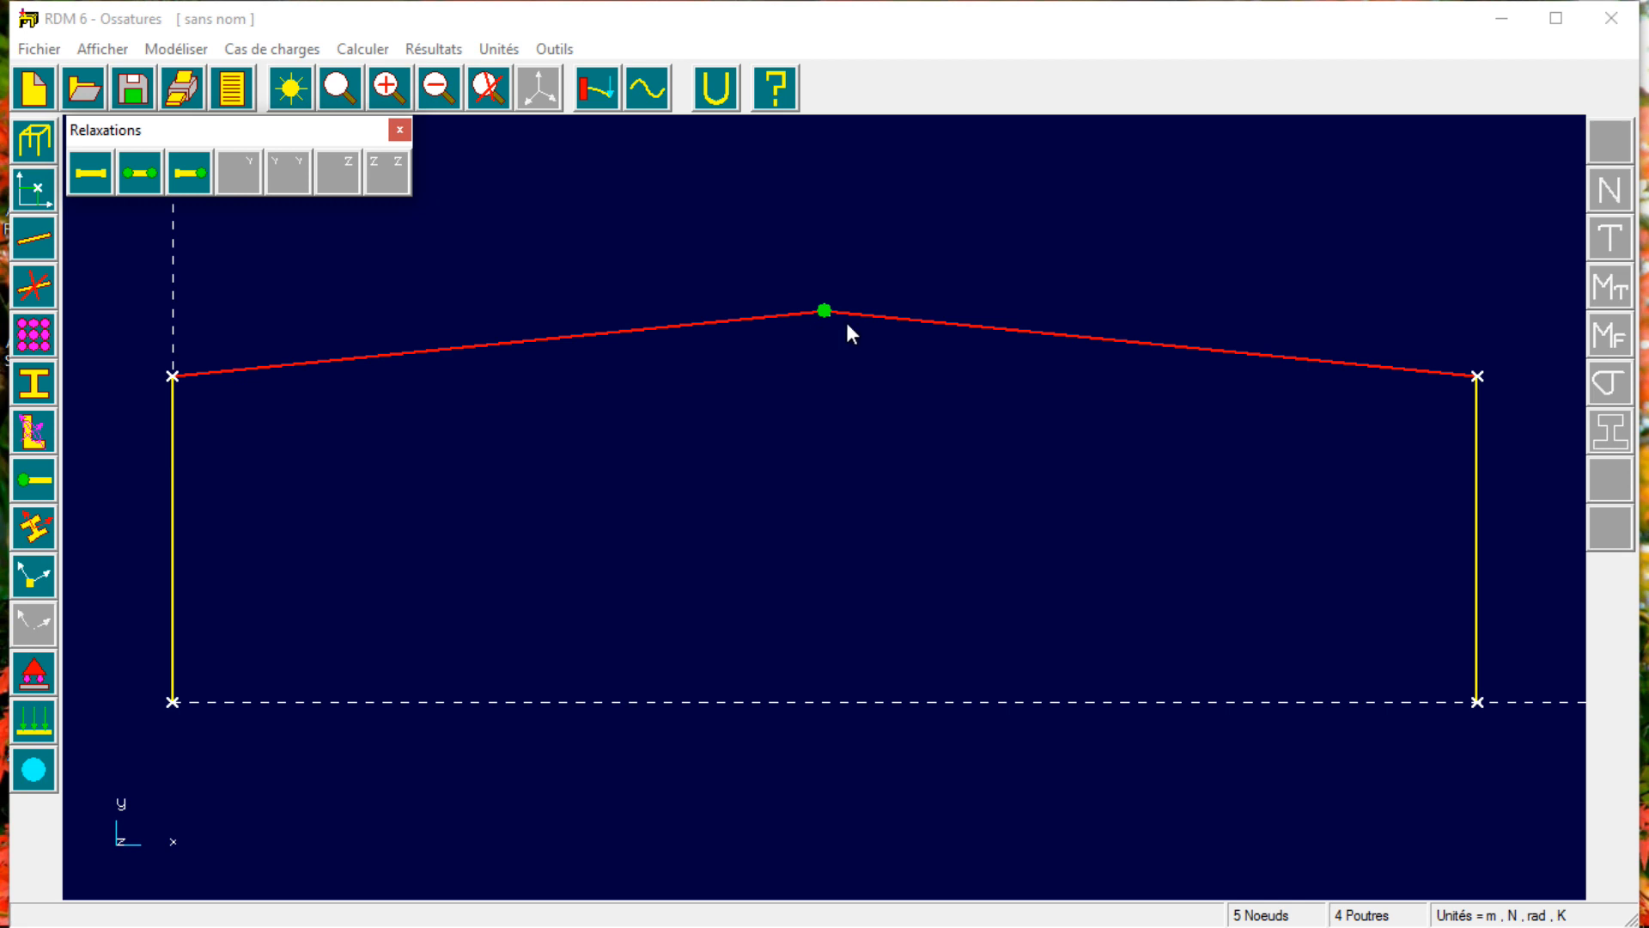
{"action": "left_click", "coordinate": [400, 131]}
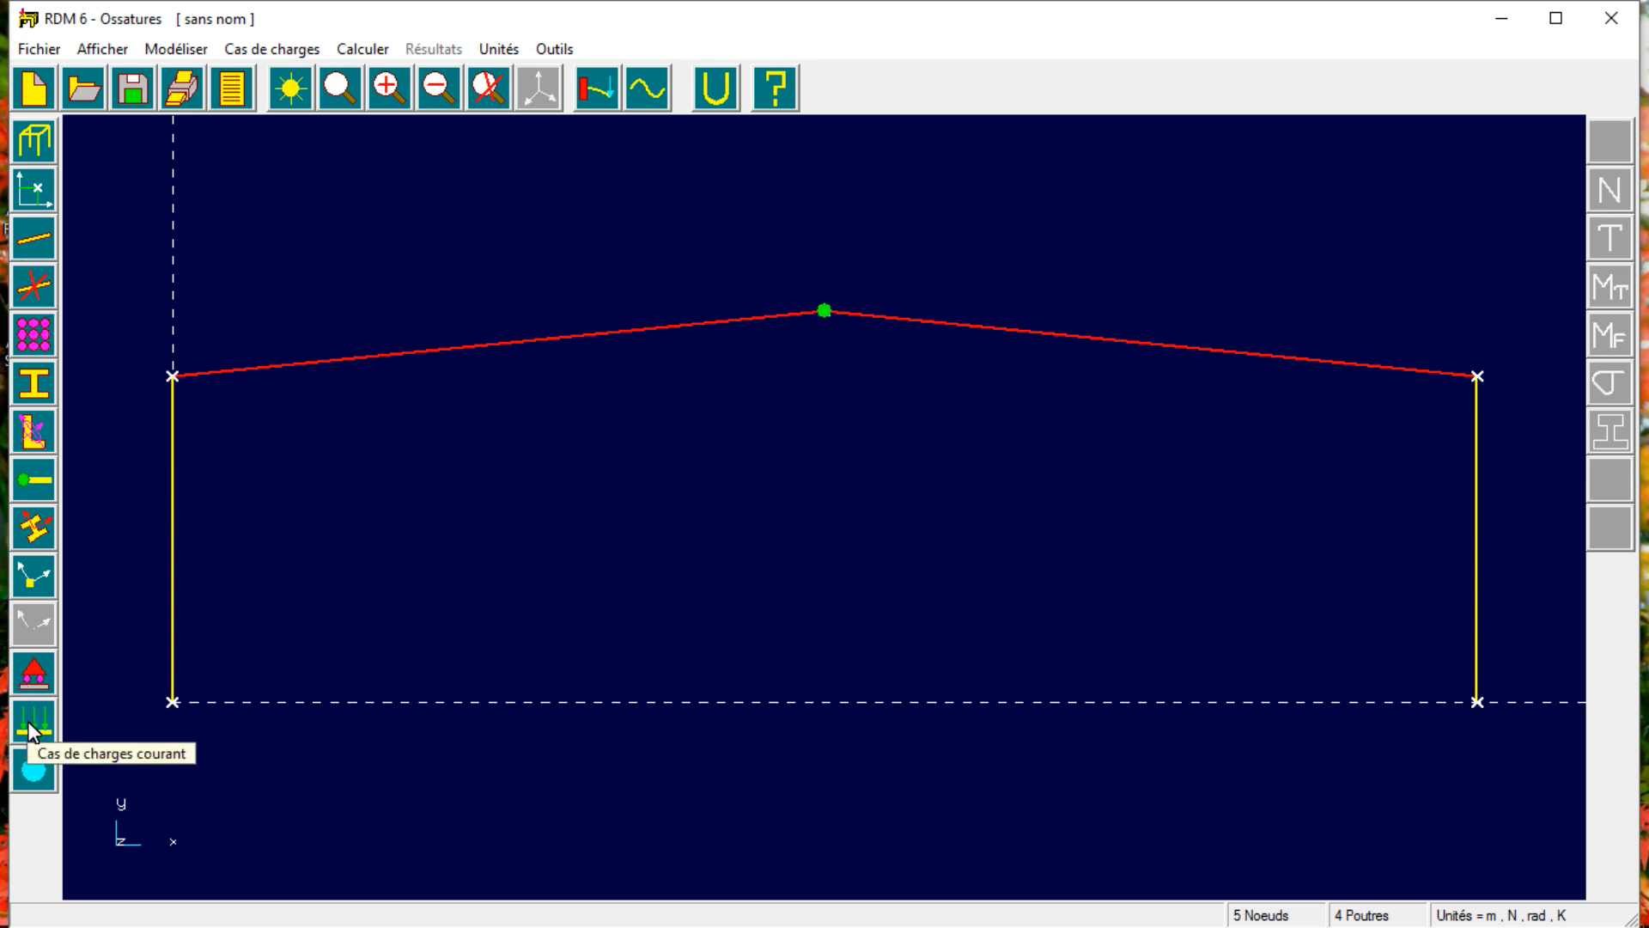
Switch to the exercise statement in the Snipping Tool to examine the frame spacing and the permanent, snow and wind actions, and return to RDM 6.
{"action": "left_click", "coordinate": [1502, 18]}
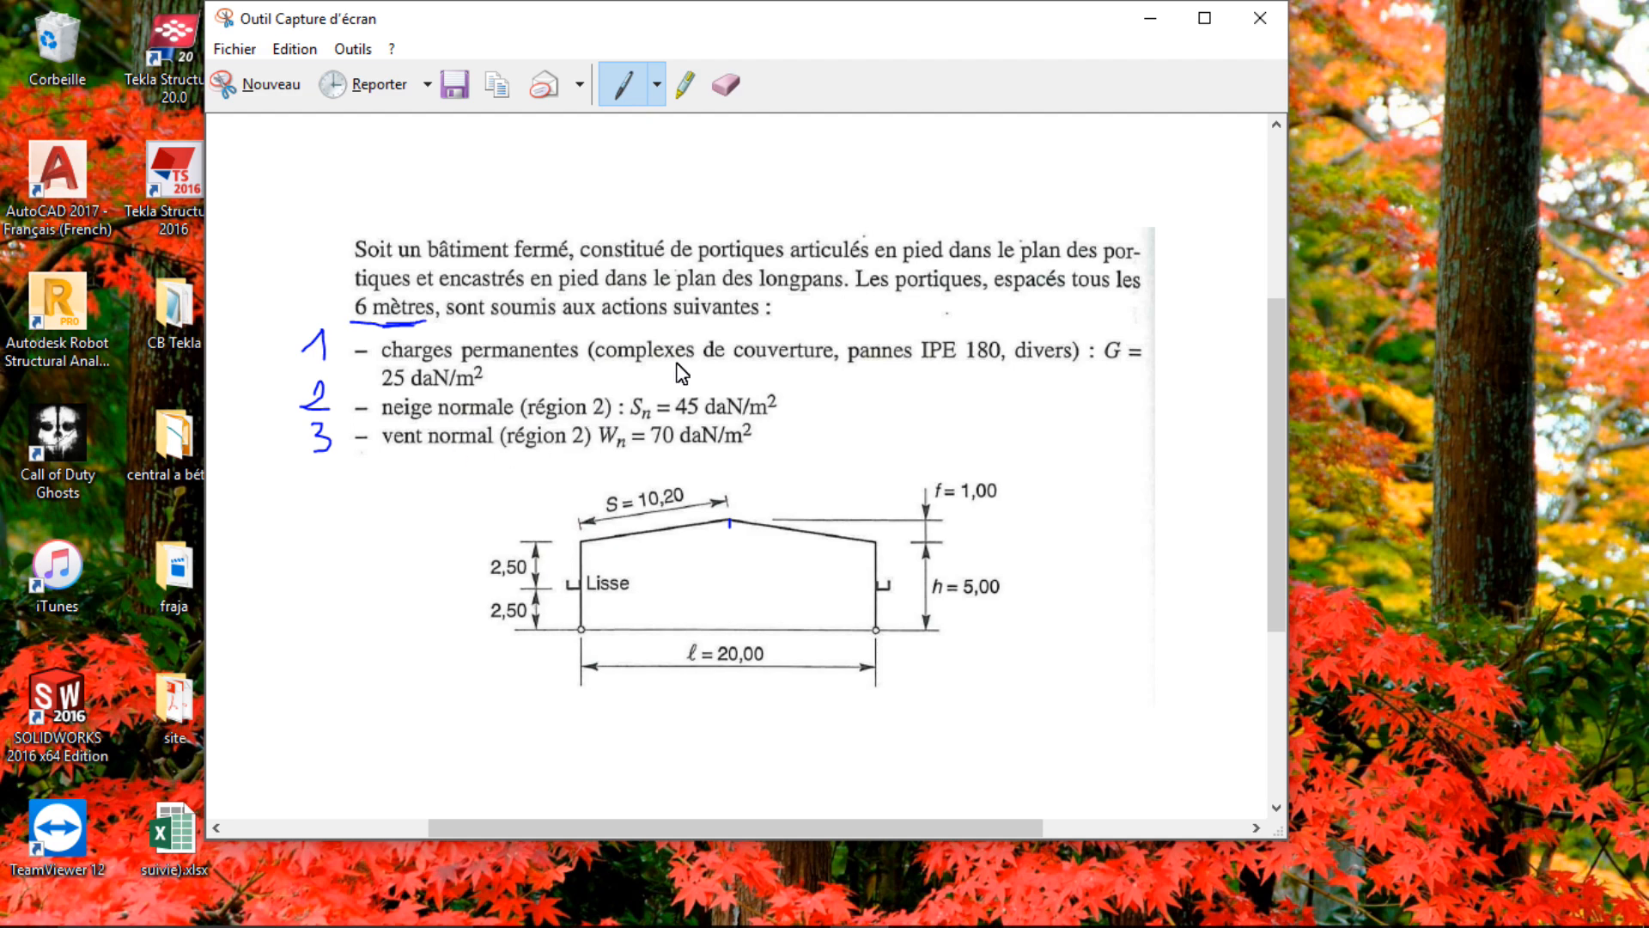
{"action": "left_click", "coordinate": [1148, 18]}
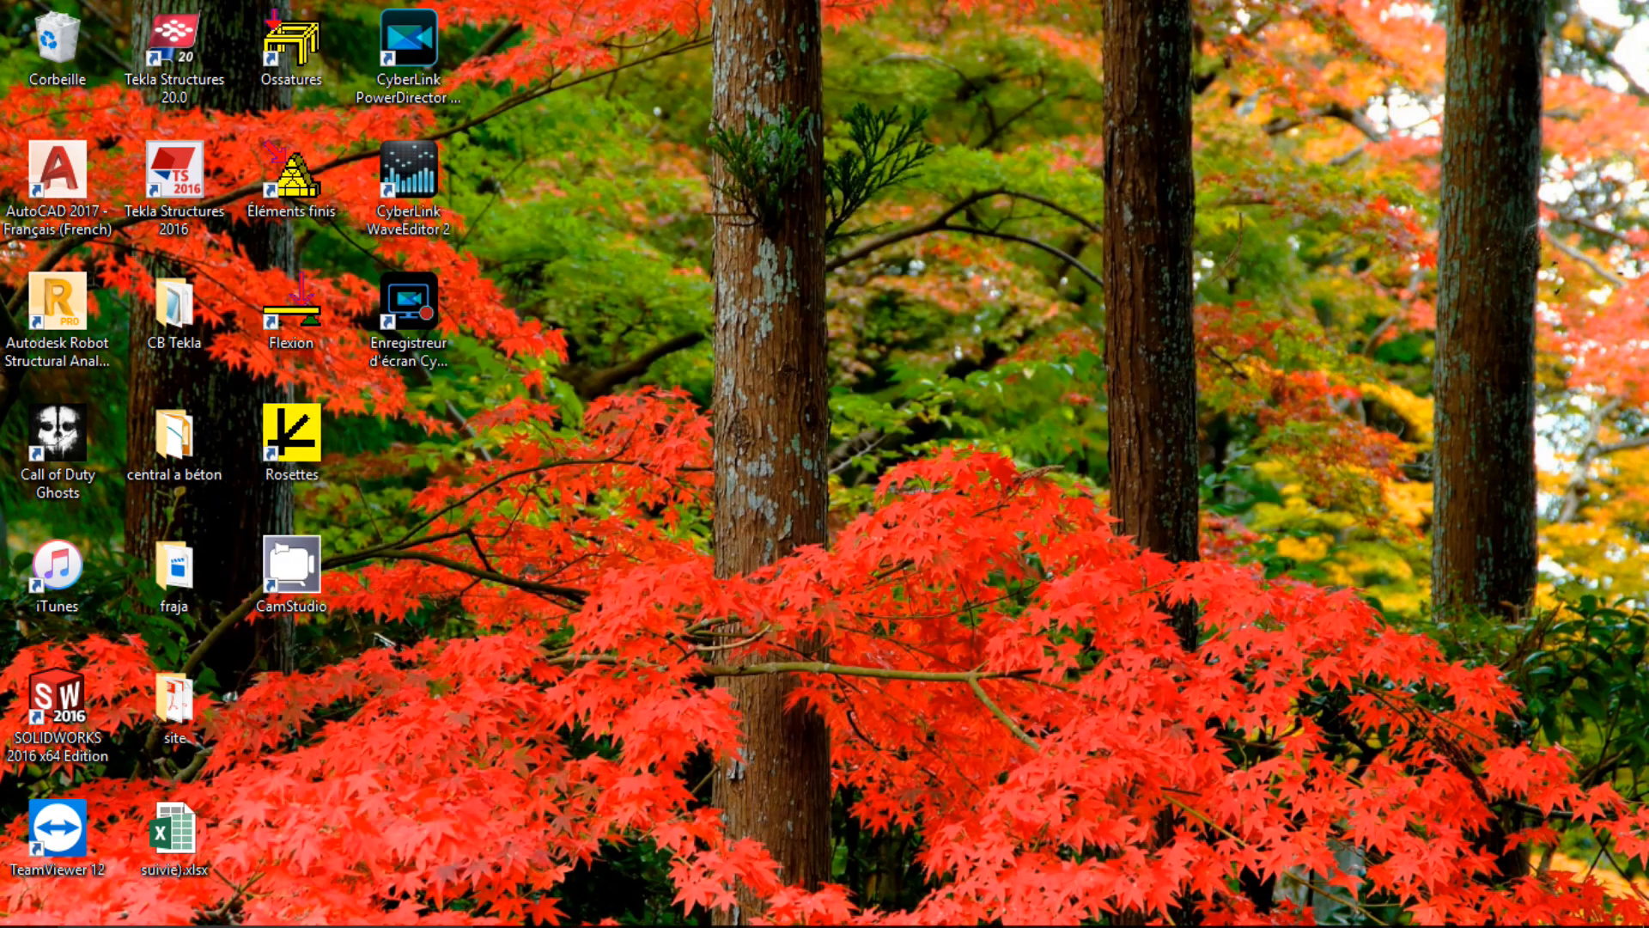
{"action": "left_click", "coordinate": [961, 911]}
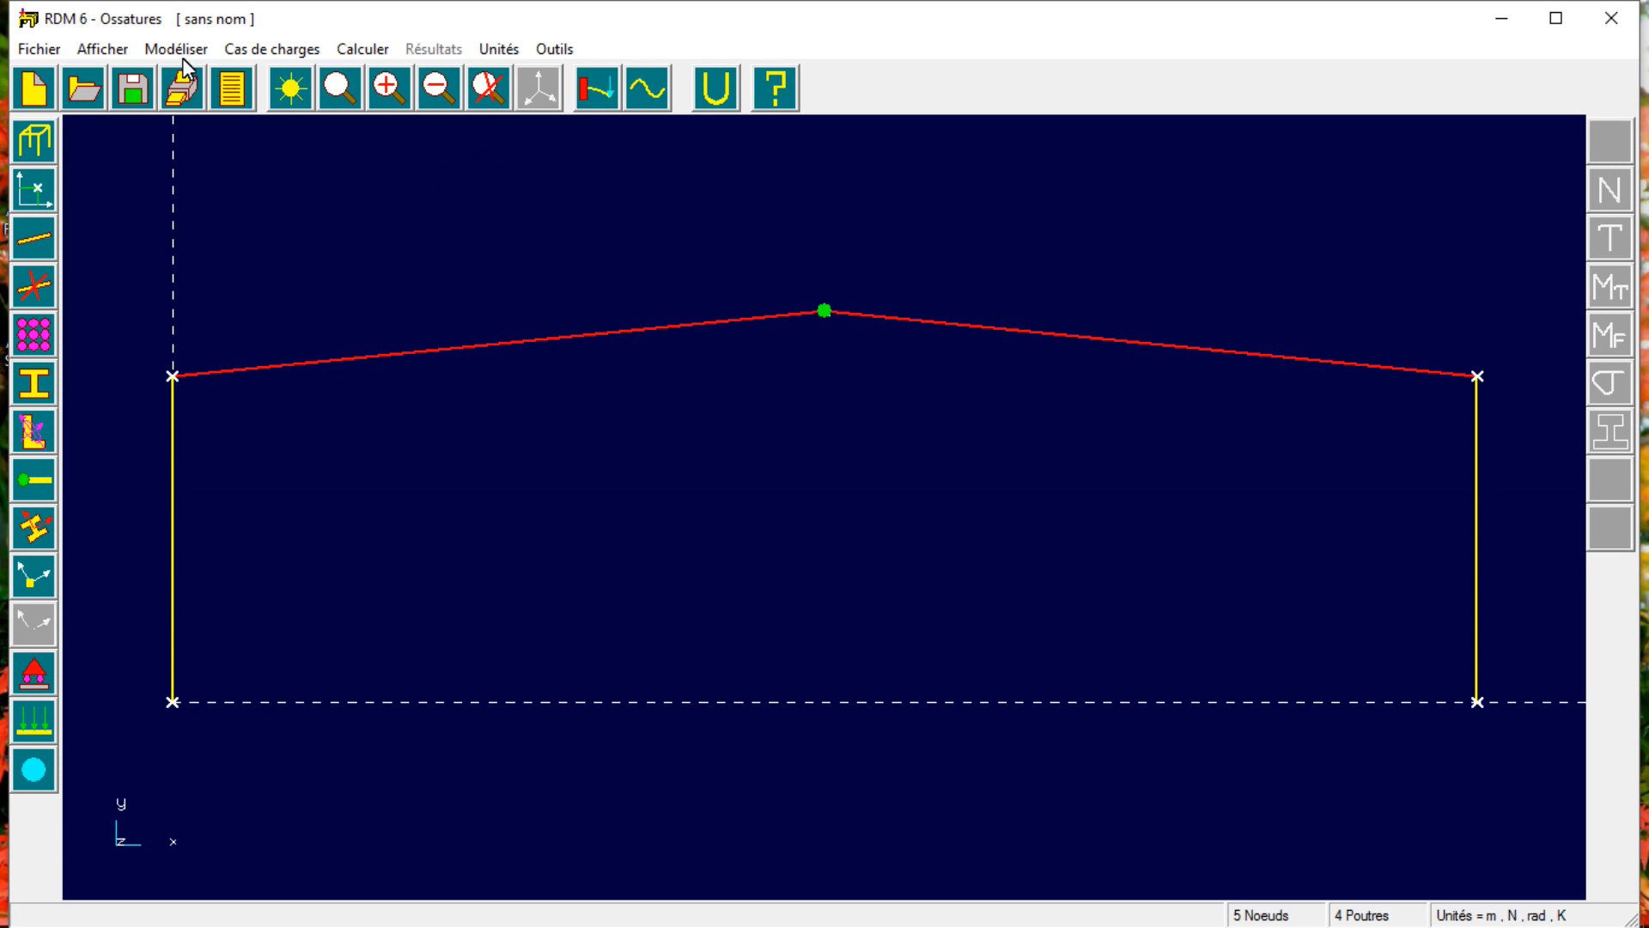
{"action": "left_click", "coordinate": [244, 52]}
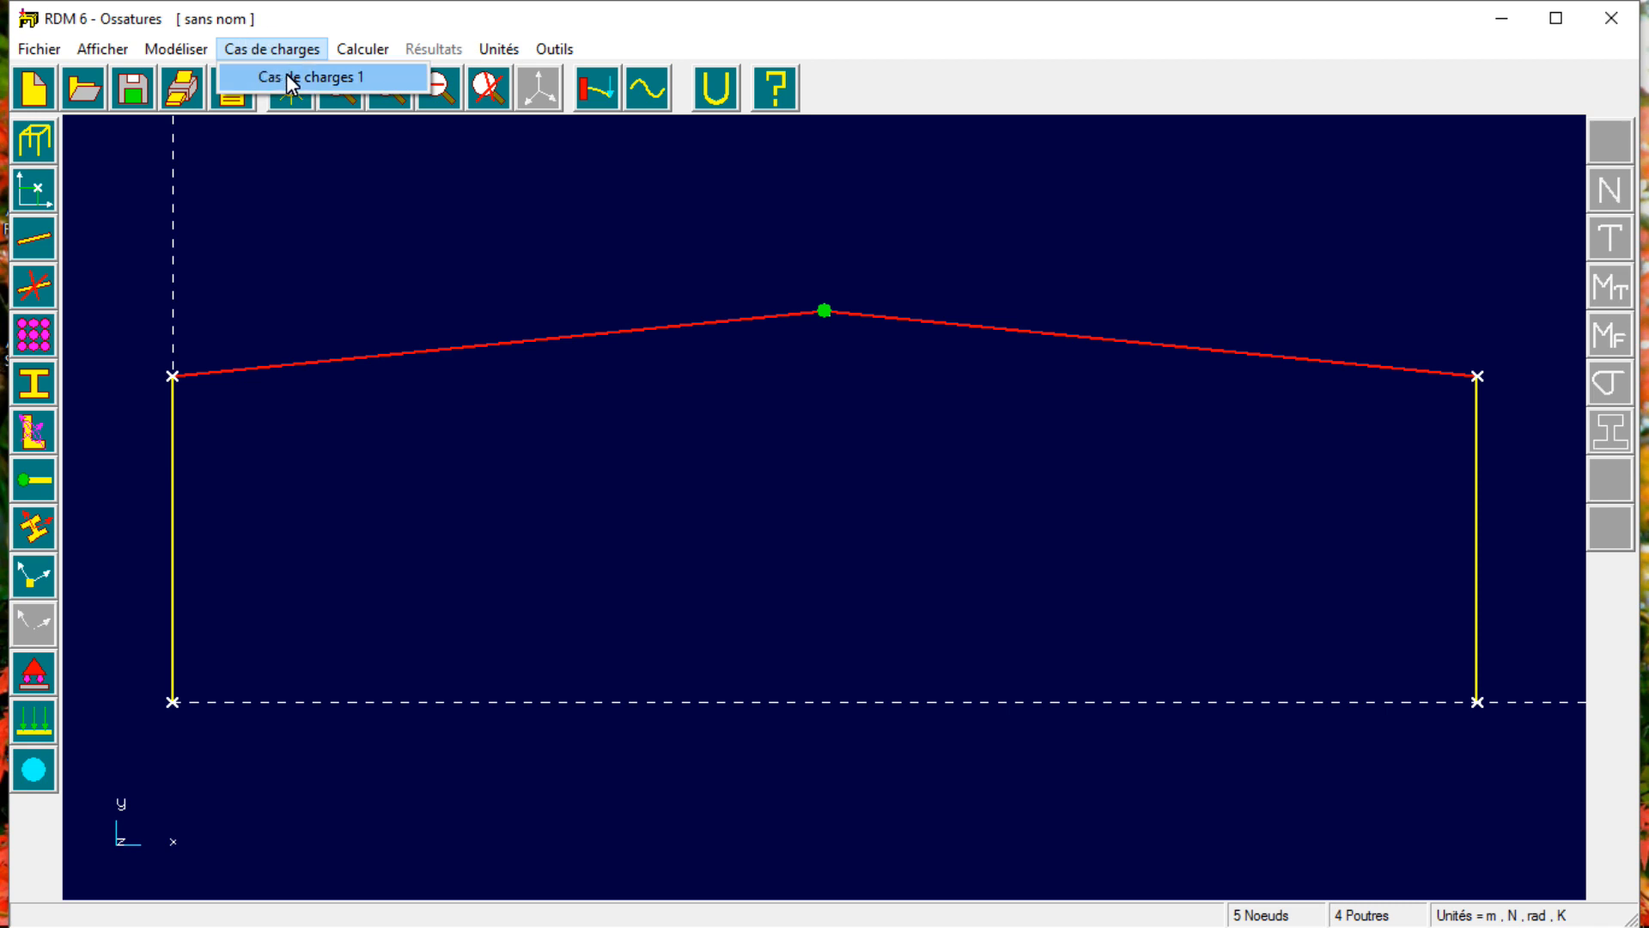
{"action": "left_click", "coordinate": [366, 19]}
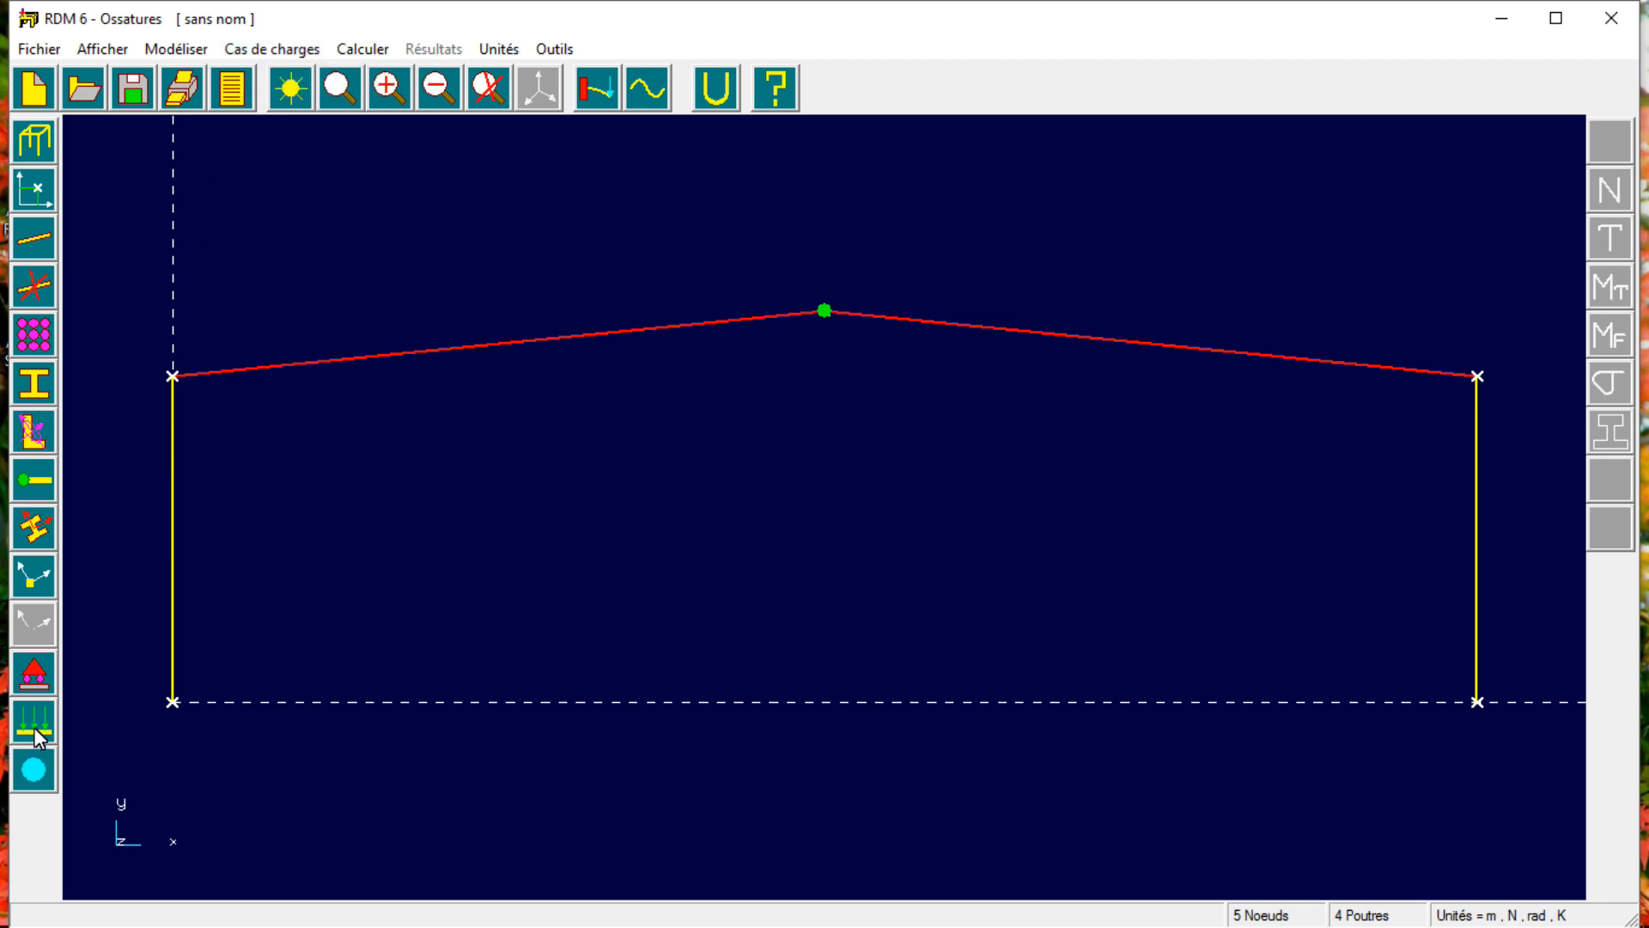
{"action": "left_click", "coordinate": [269, 51]}
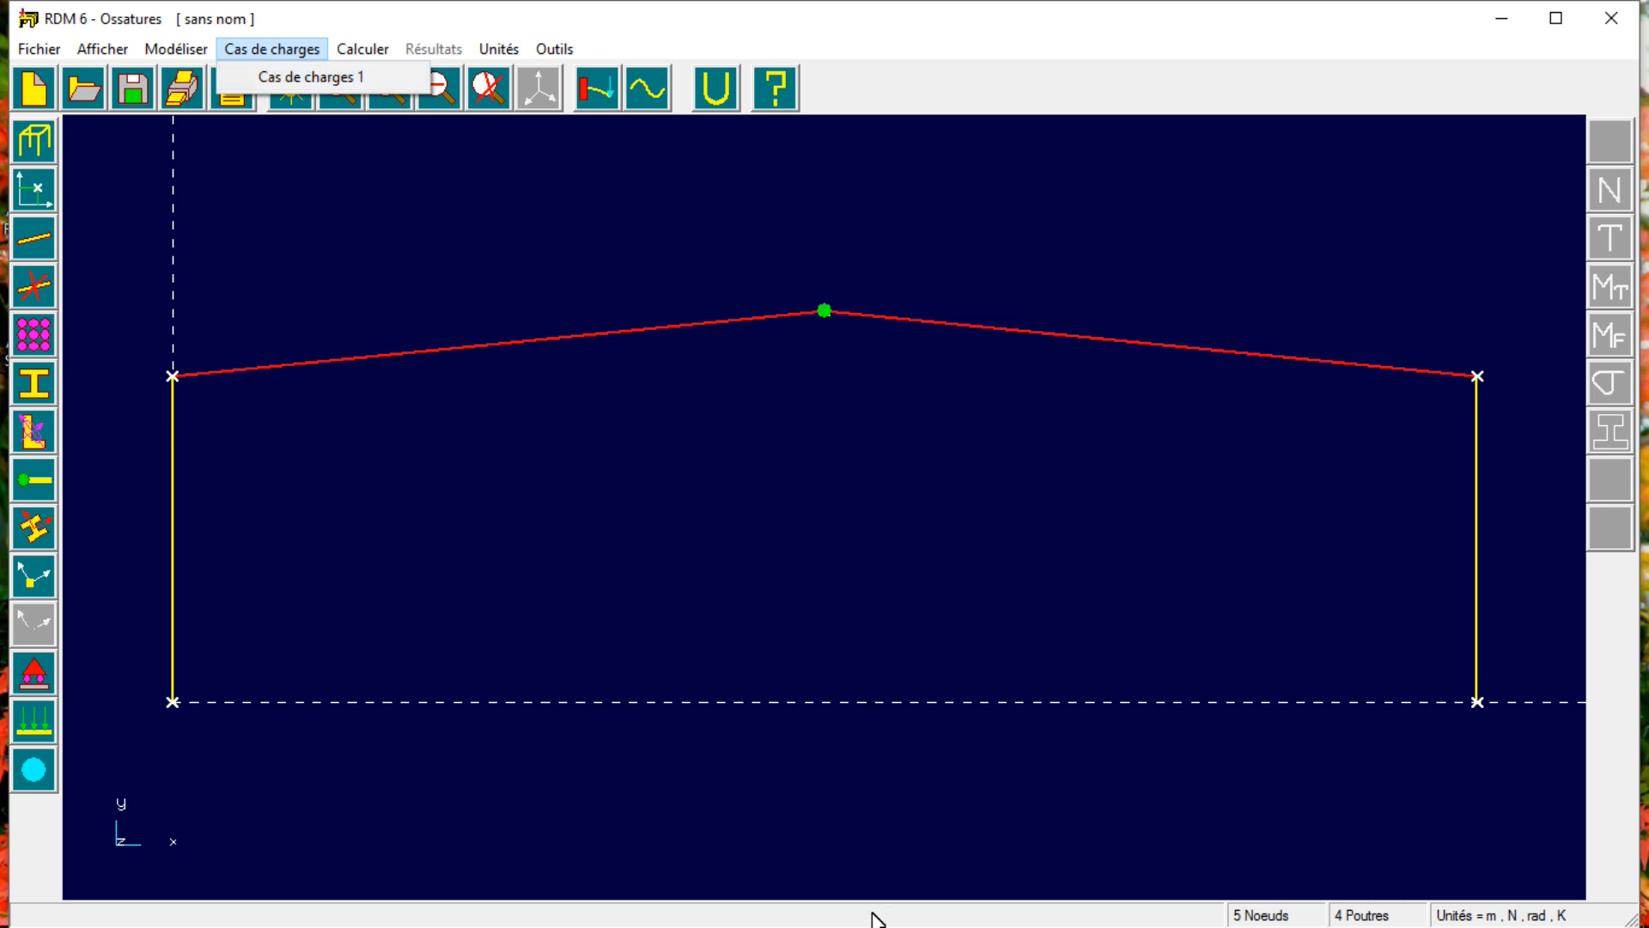
{"action": "left_click", "coordinate": [1501, 17]}
{"action": "left_click", "coordinate": [1501, 17]}
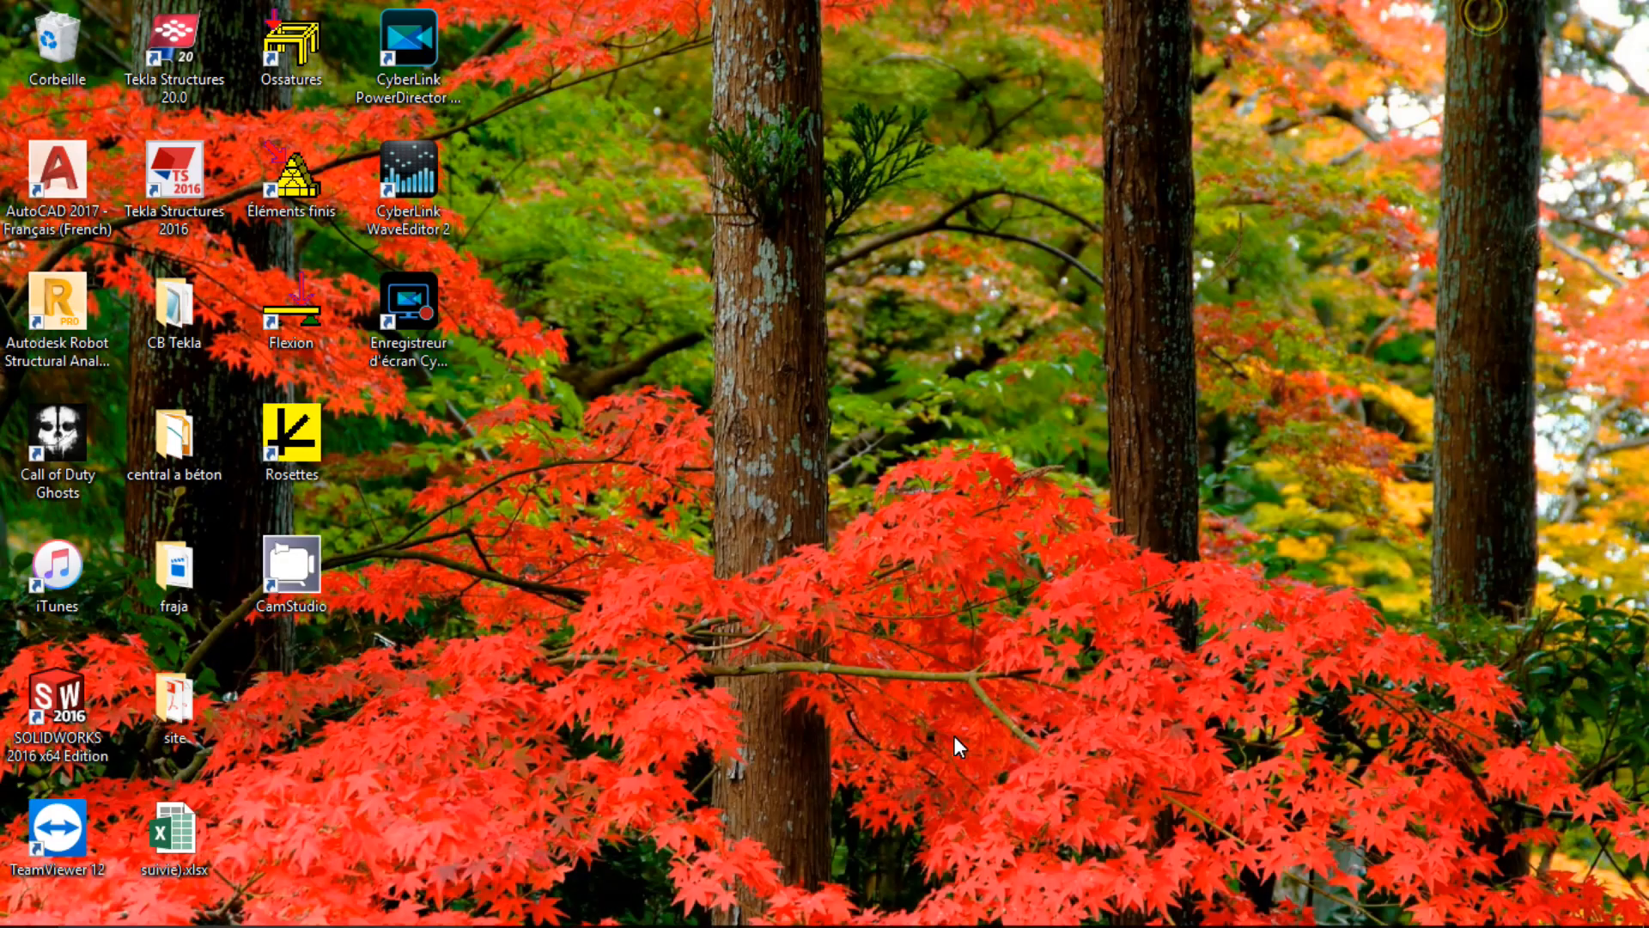
{"action": "left_click", "coordinate": [859, 904]}
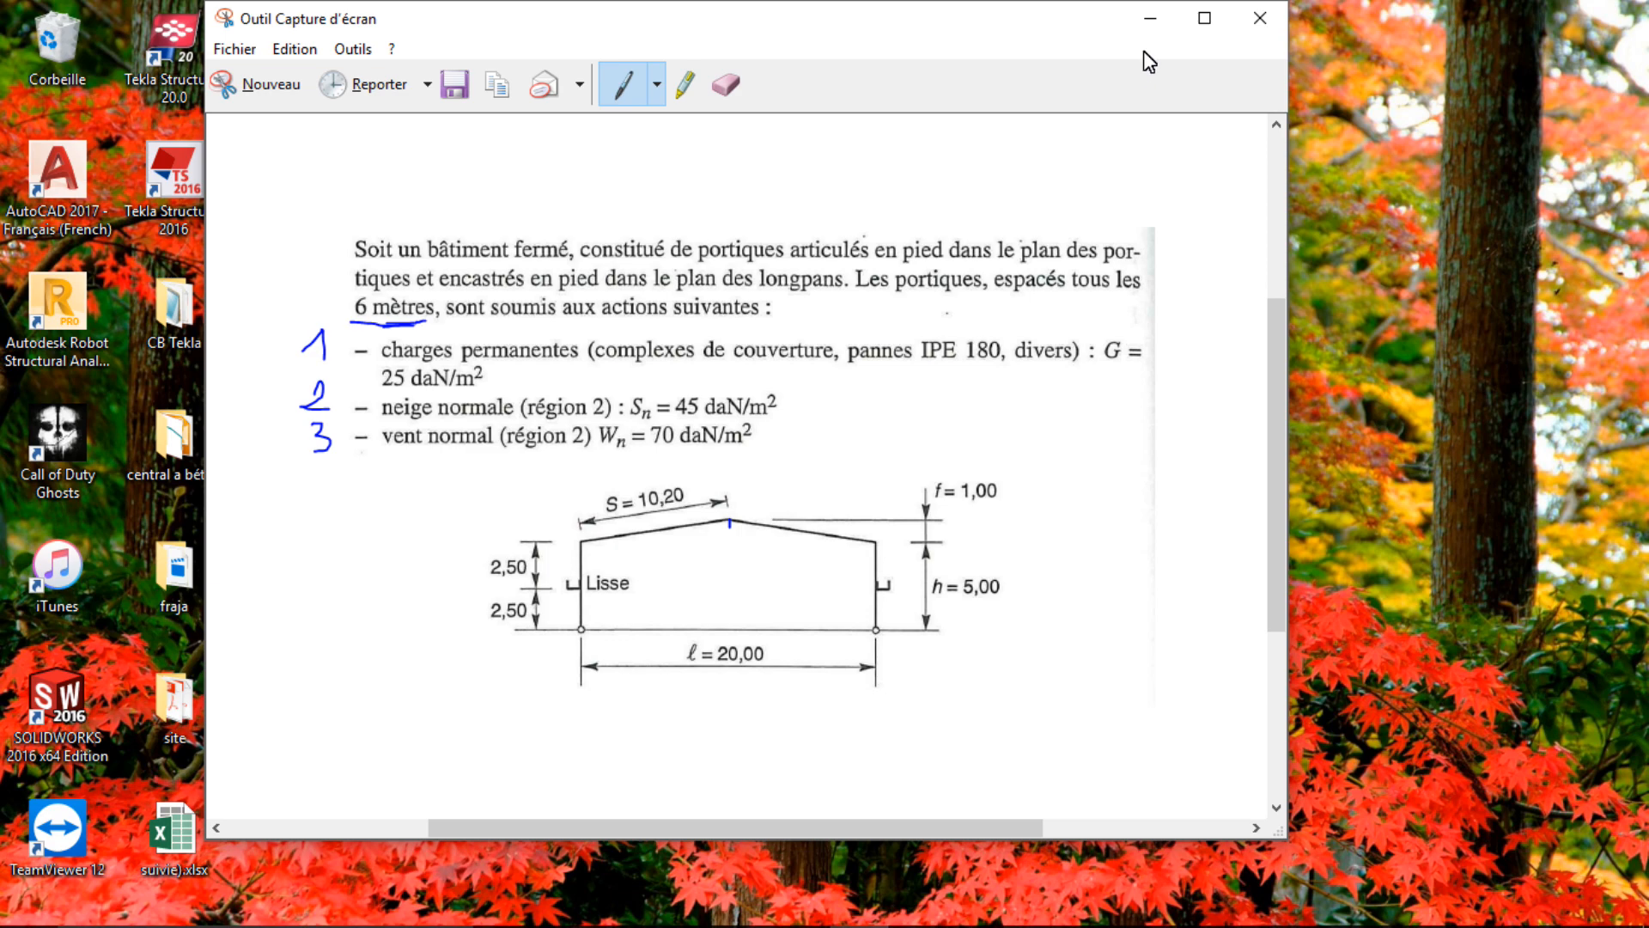
{"action": "left_click", "coordinate": [1150, 19]}
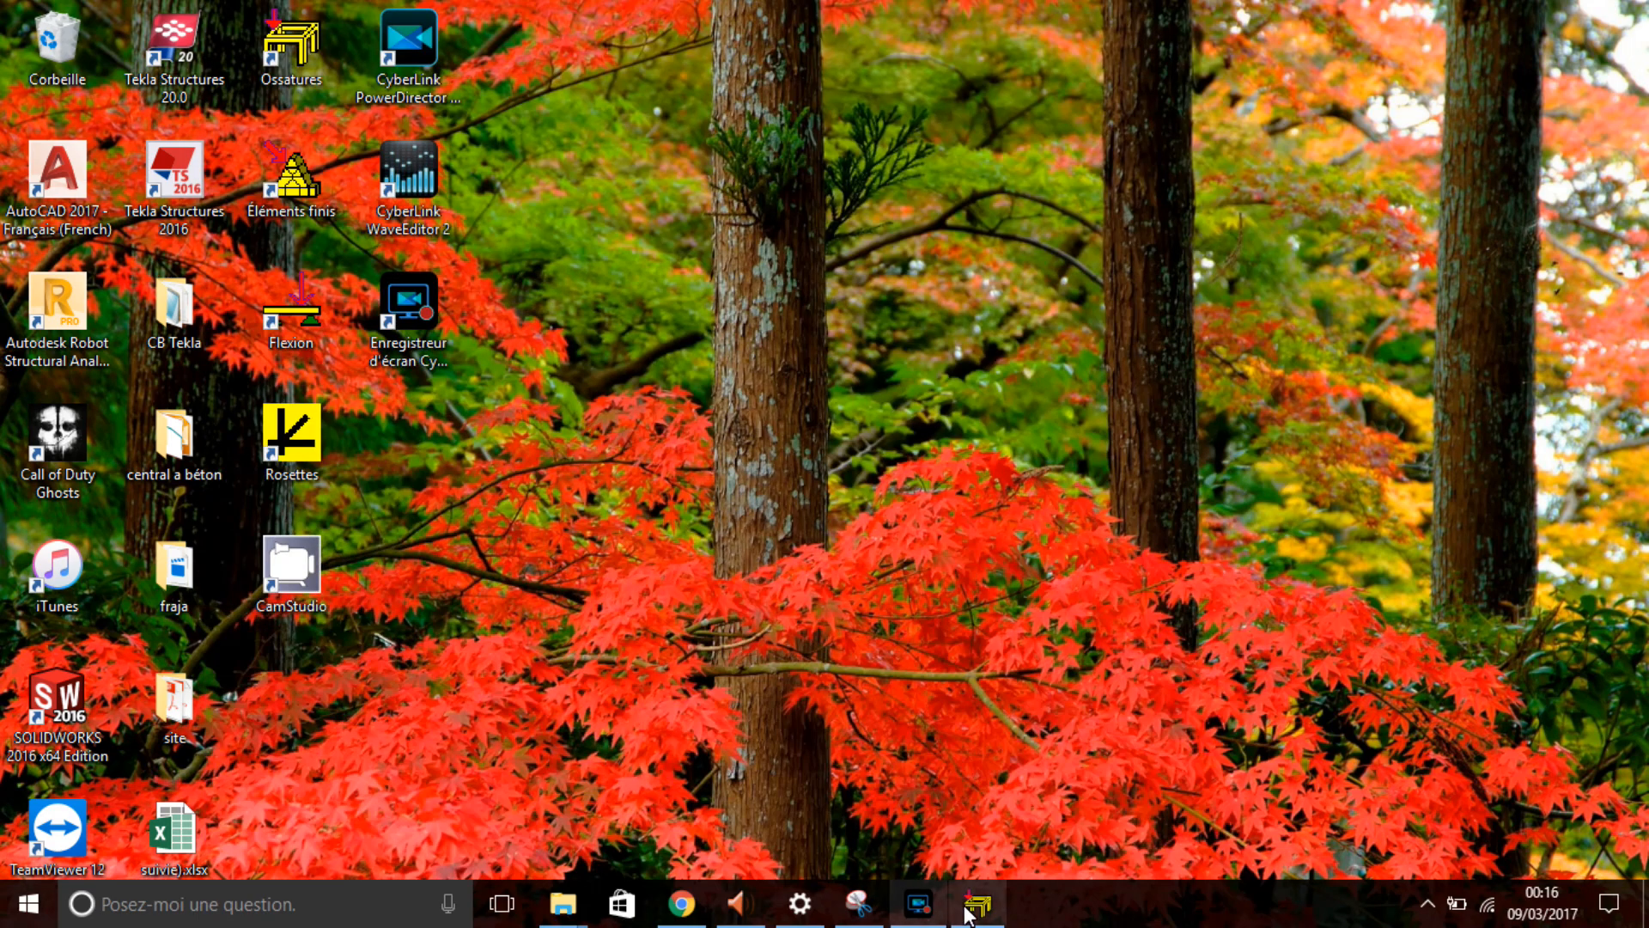
{"action": "left_click", "coordinate": [969, 912]}
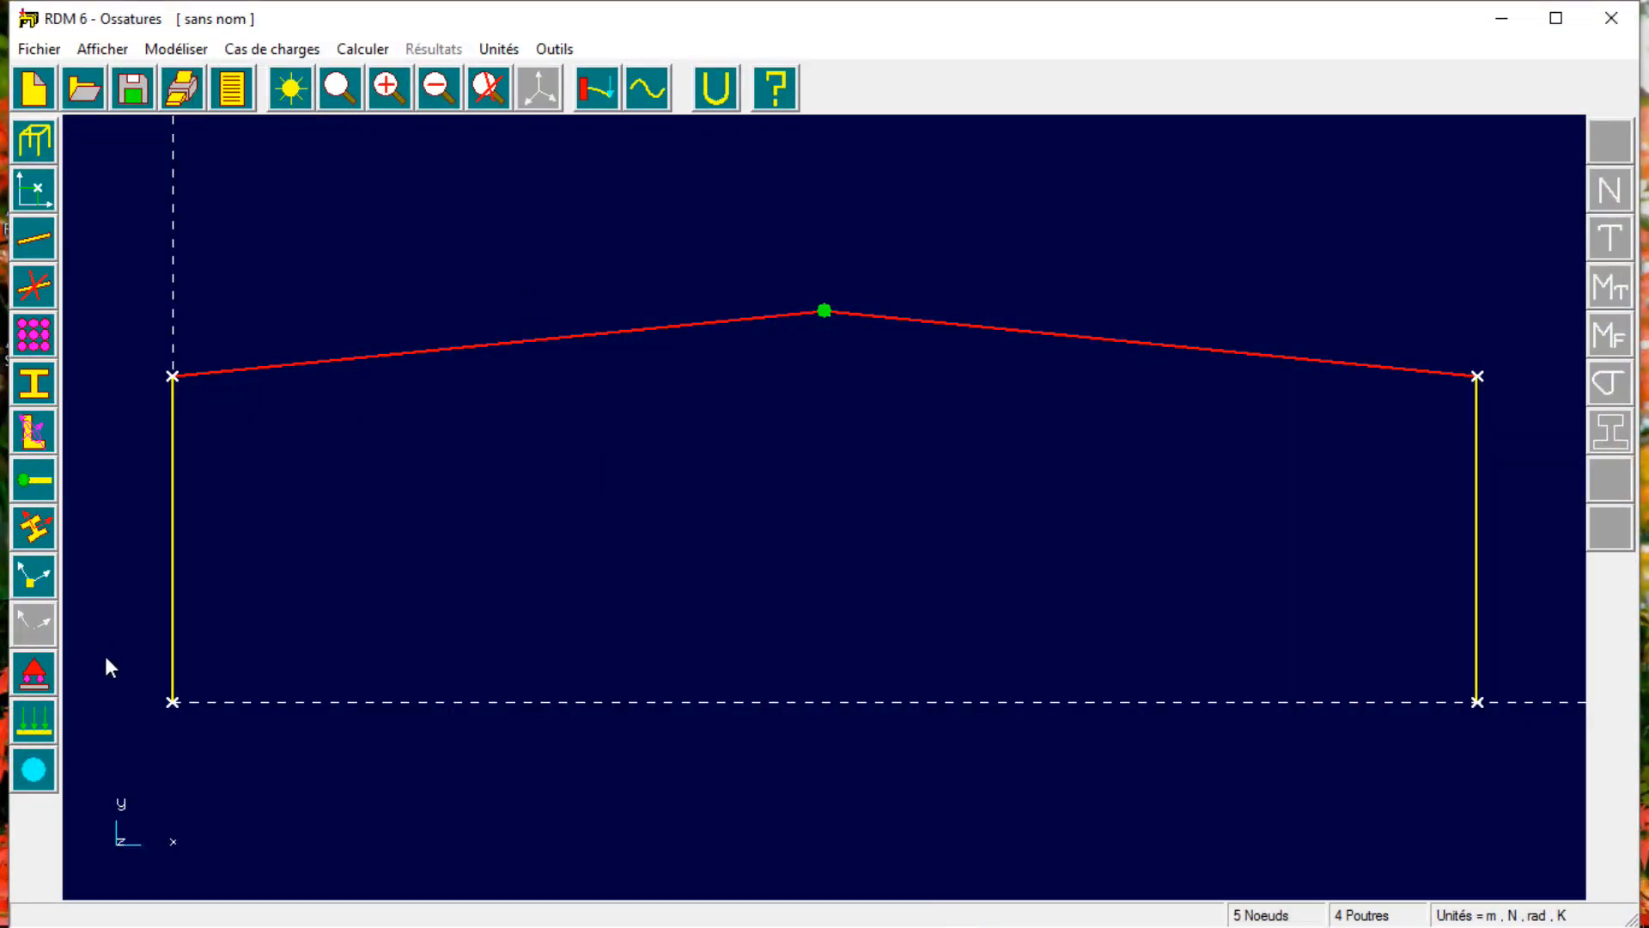
Open load case 1 and change the force unit to daN before defining the distributed loads.
{"action": "left_click", "coordinate": [35, 726]}
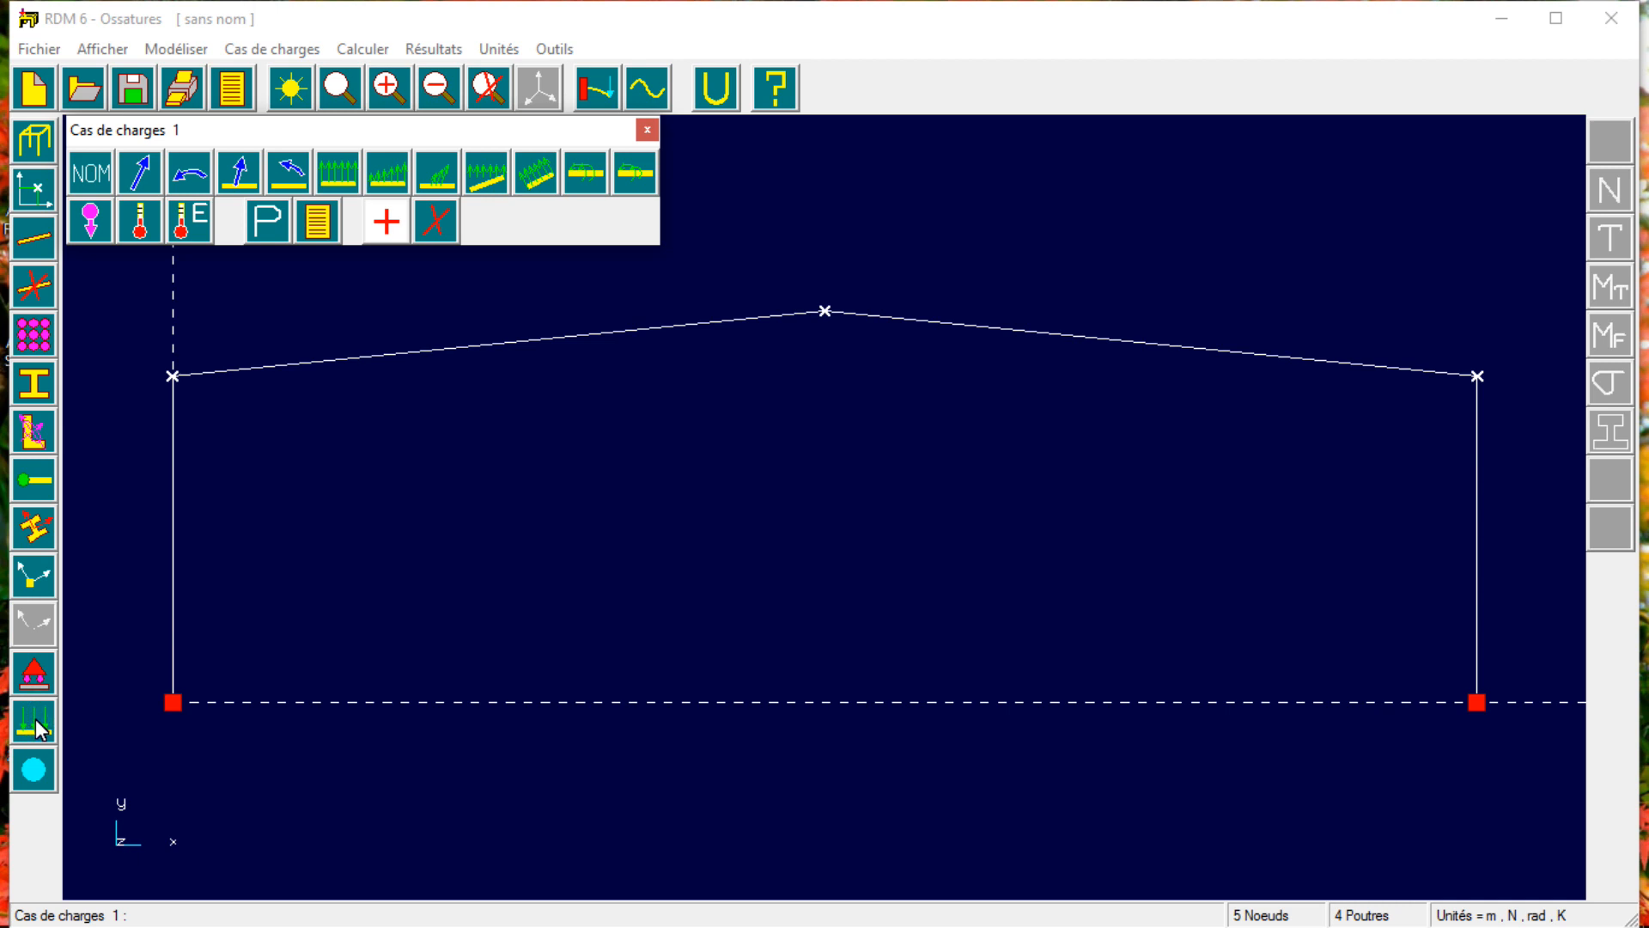
{"action": "left_click", "coordinate": [341, 176]}
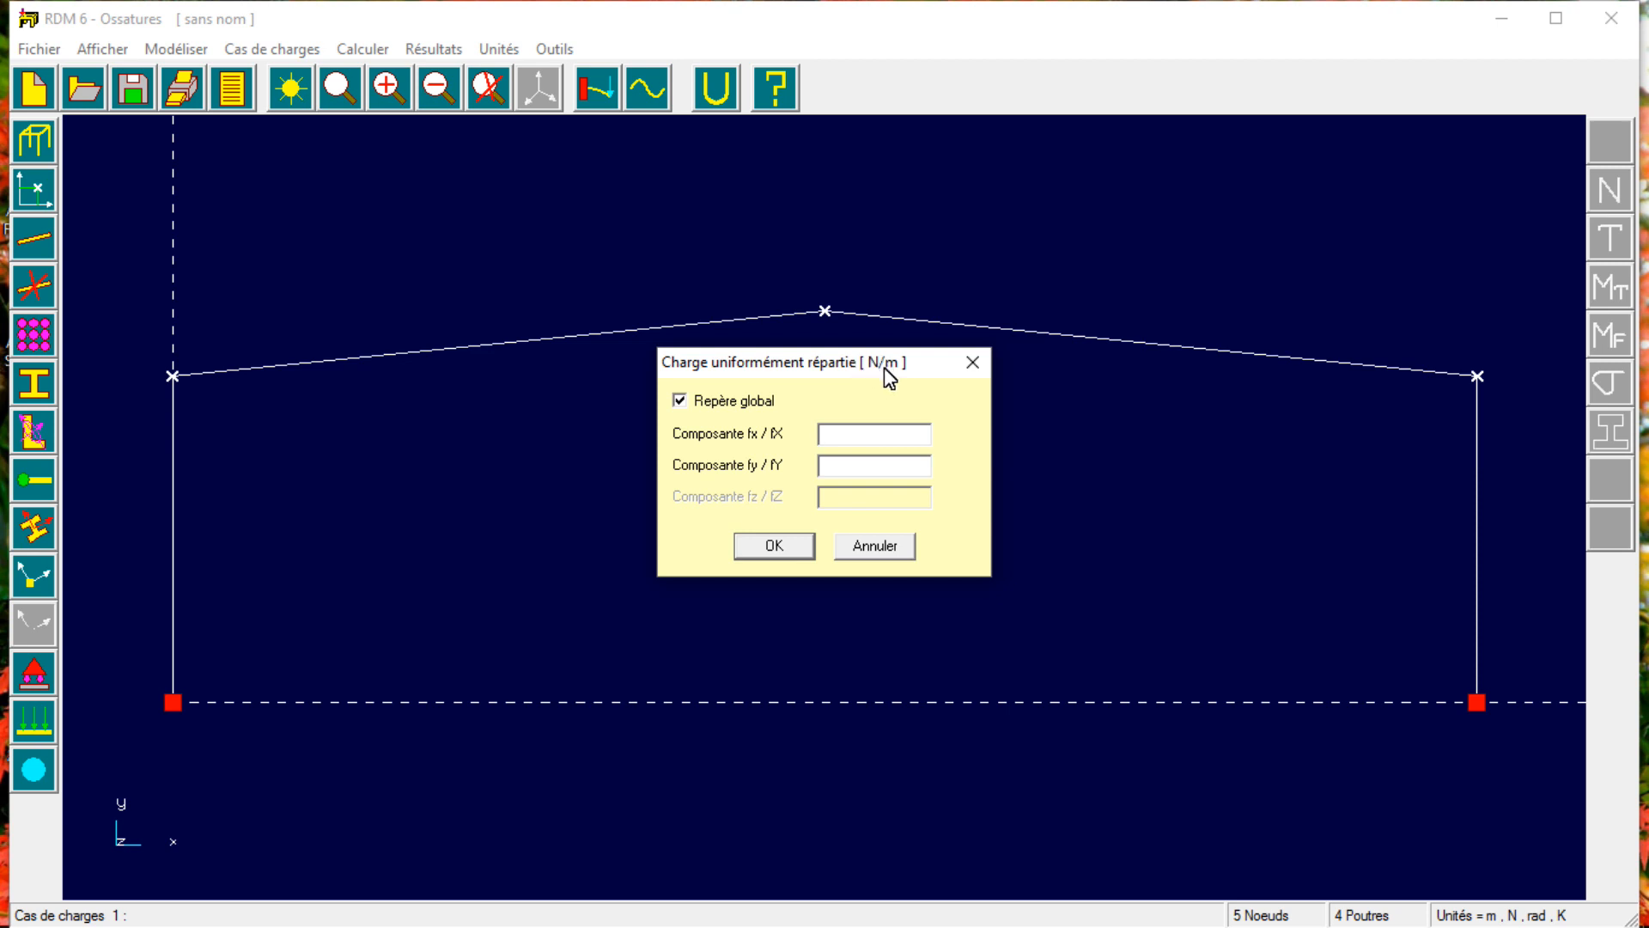
{"action": "left_click", "coordinate": [978, 366]}
{"action": "left_click", "coordinate": [718, 91]}
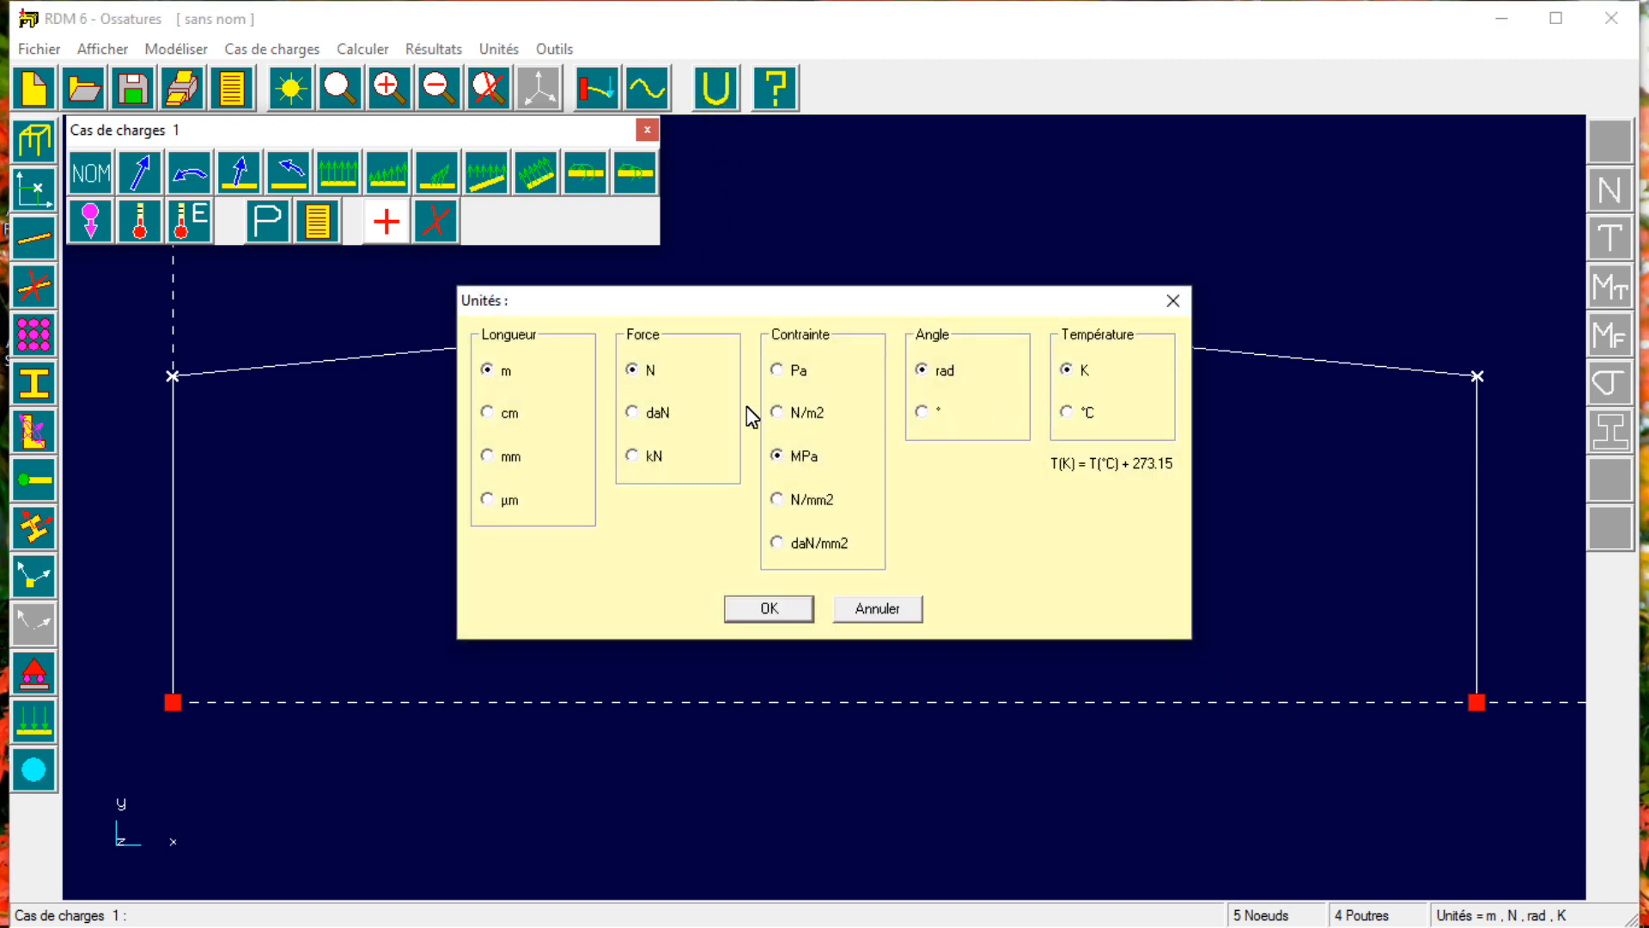
{"action": "left_click", "coordinate": [636, 413]}
{"action": "left_click", "coordinate": [769, 610]}
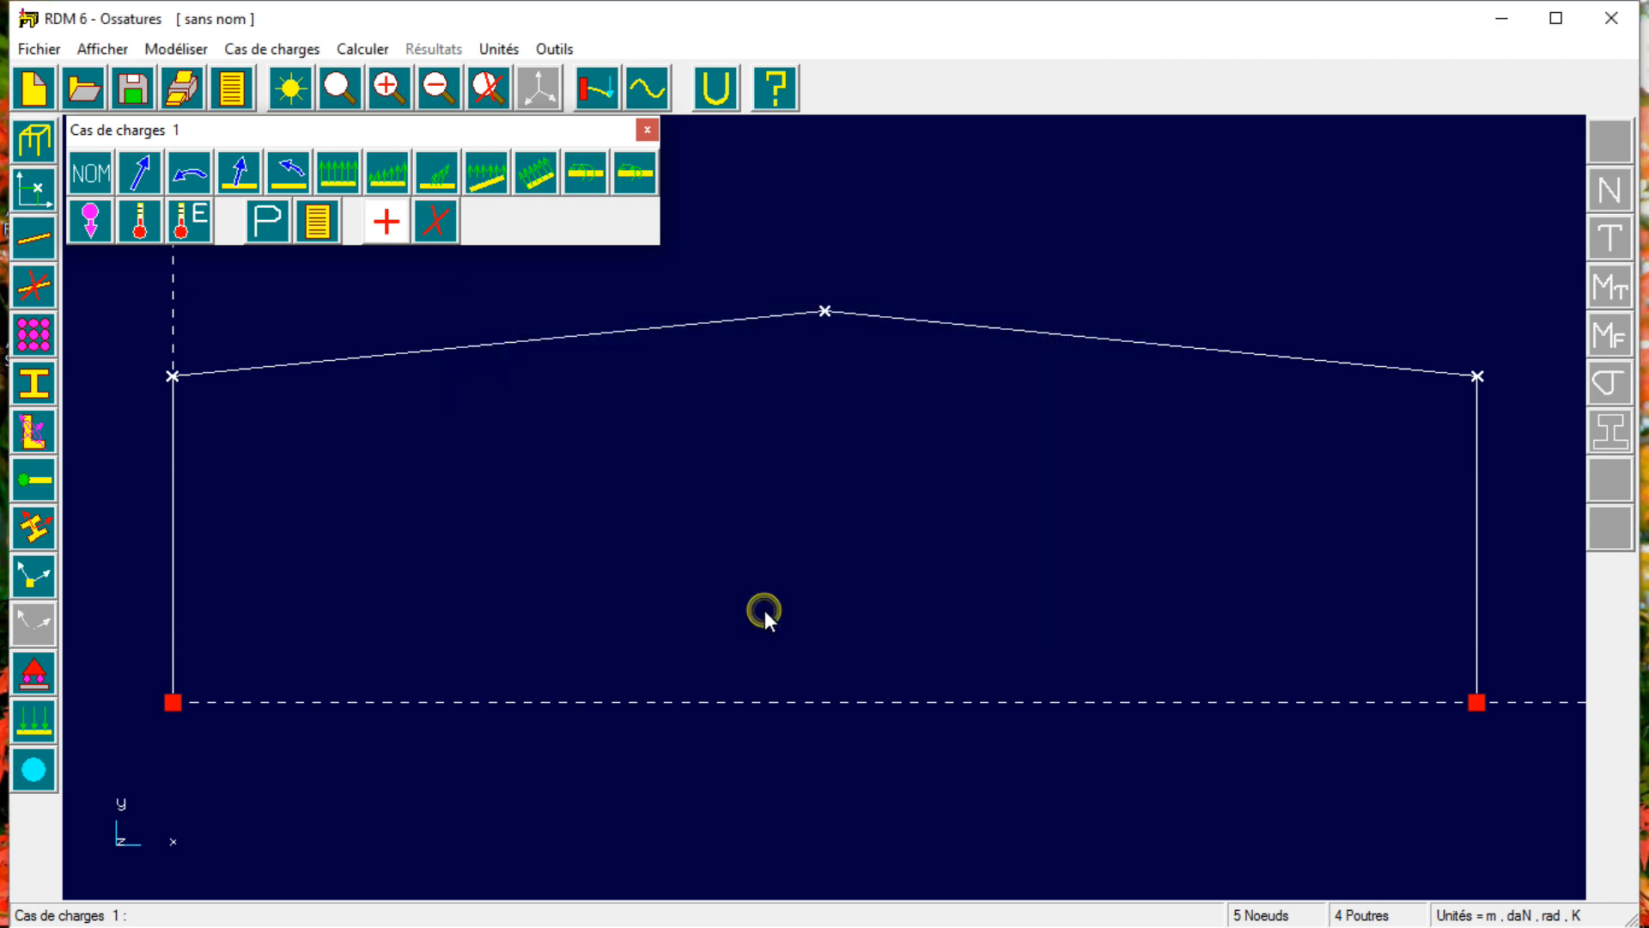
Apply a uniformly distributed load with a global X component of -150 daN/m to the left rafter.
{"action": "left_click", "coordinate": [339, 174]}
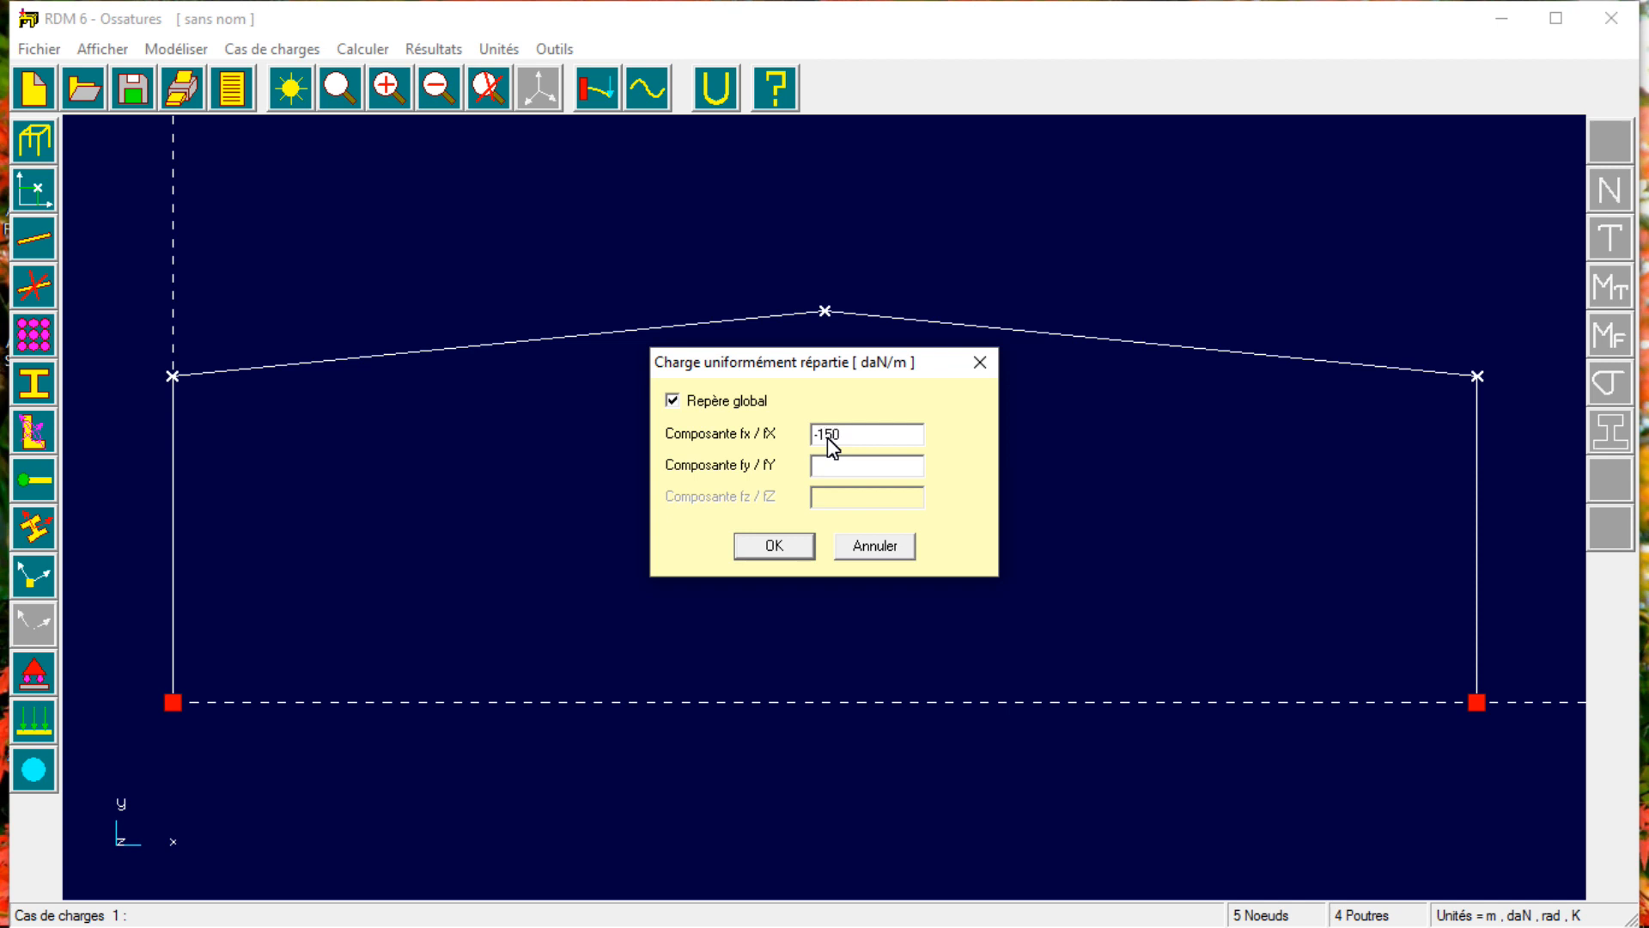
{"action": "left_click", "coordinate": [776, 546]}
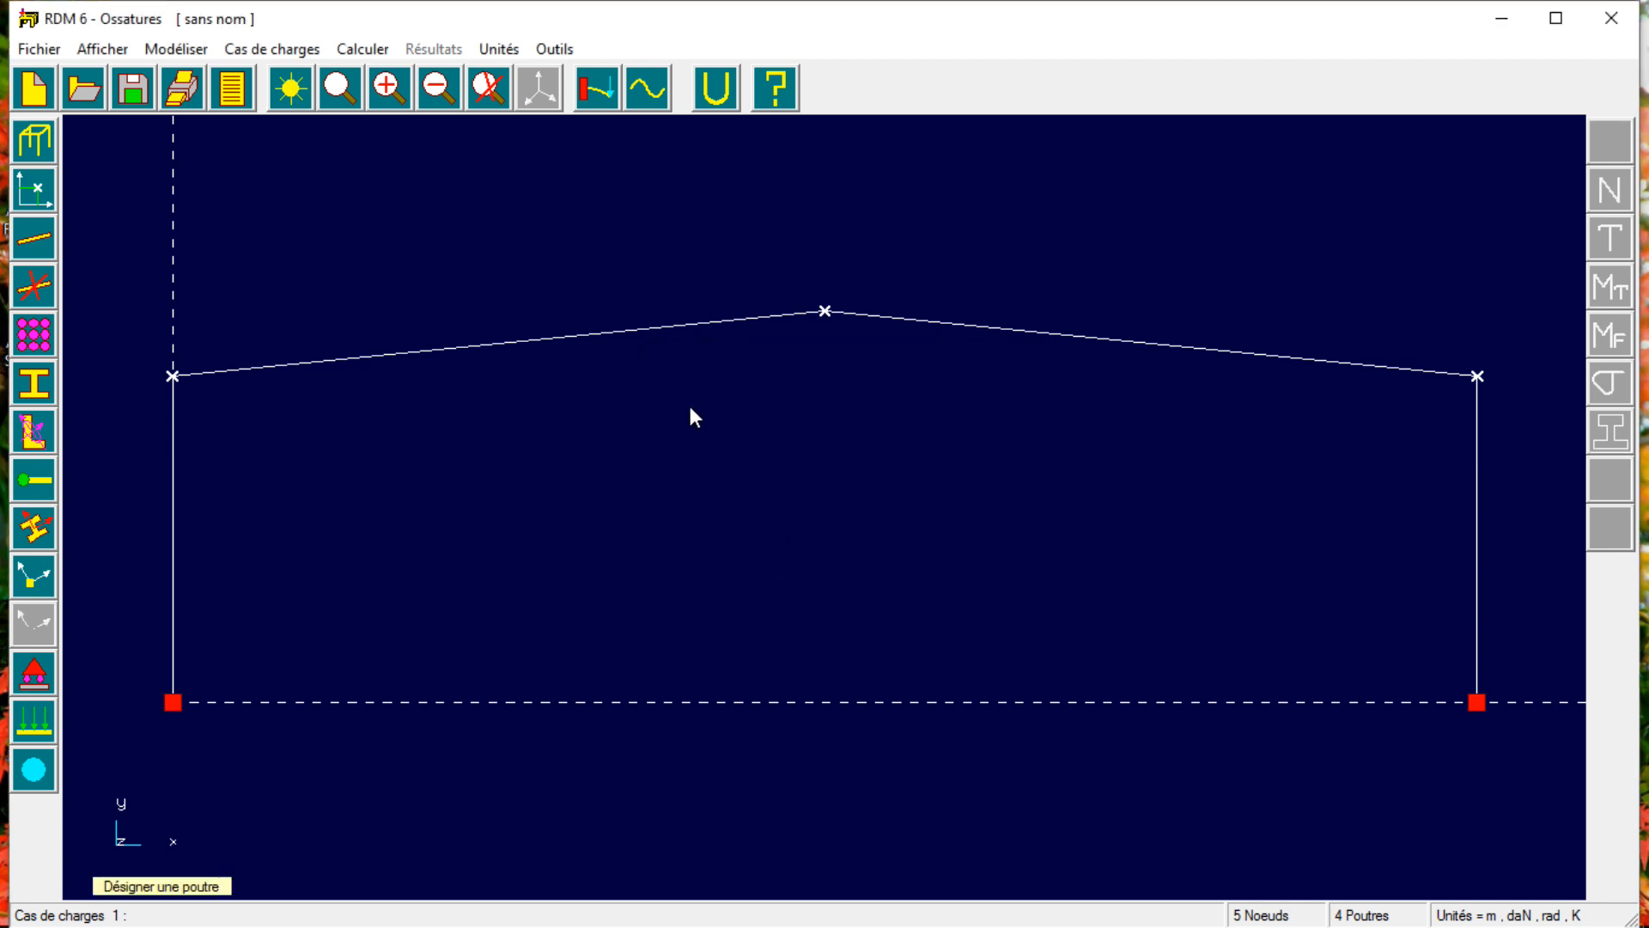
{"action": "left_click", "coordinate": [615, 335]}
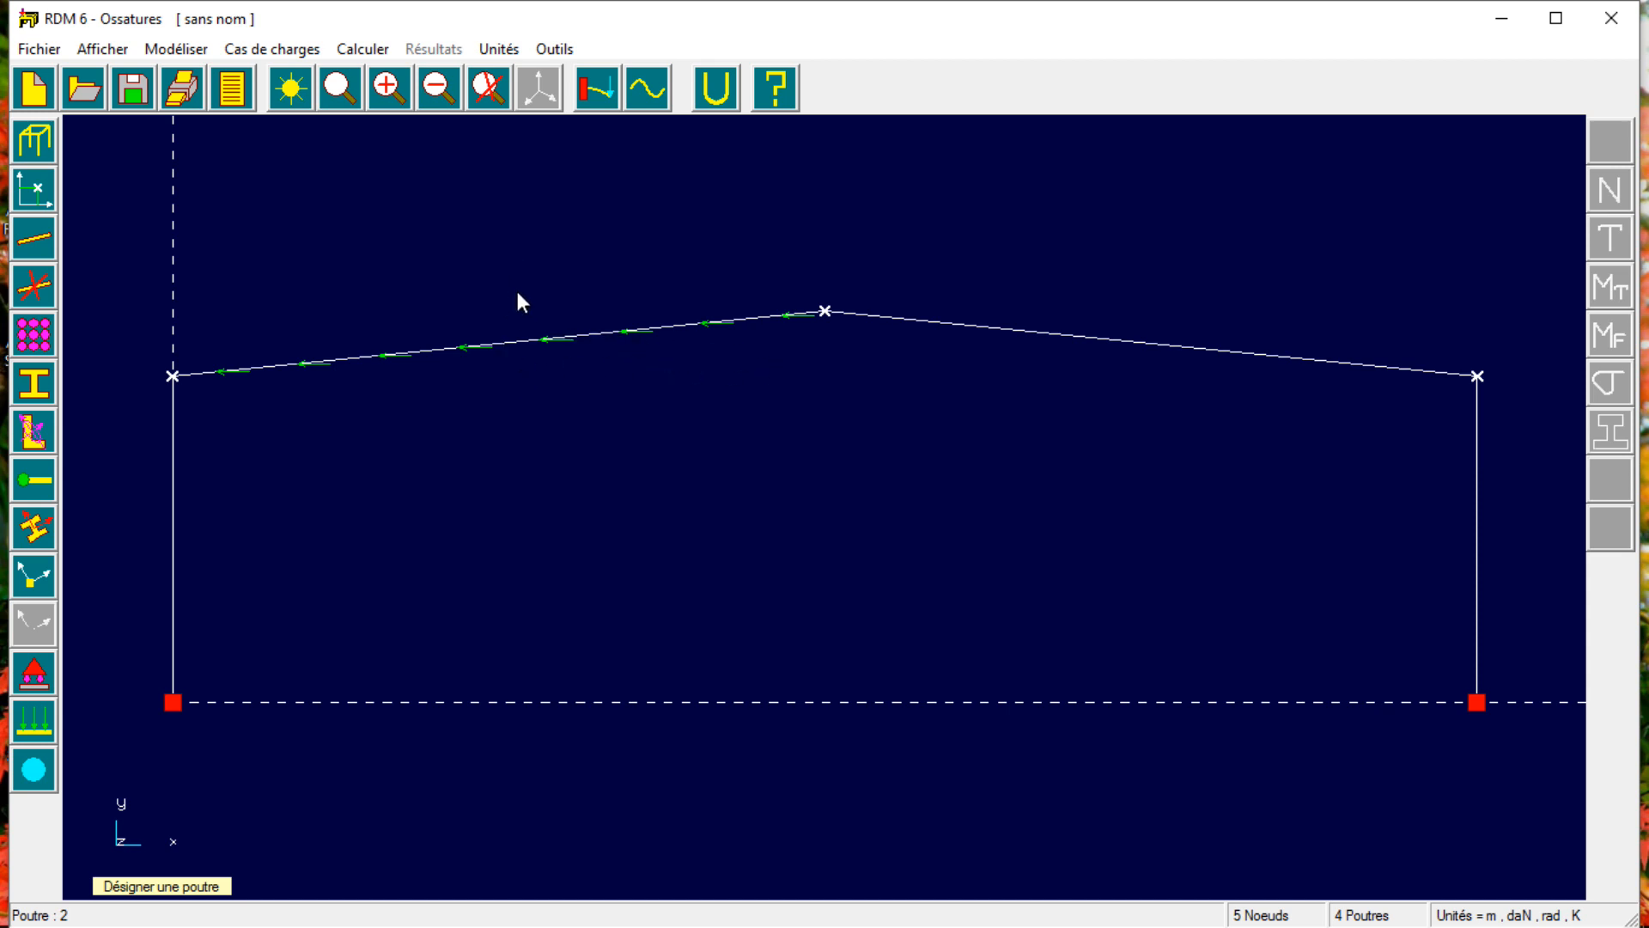
Delete the horizontal distributed load from the left rafter in load case 1.
{"action": "left_click", "coordinate": [31, 729]}
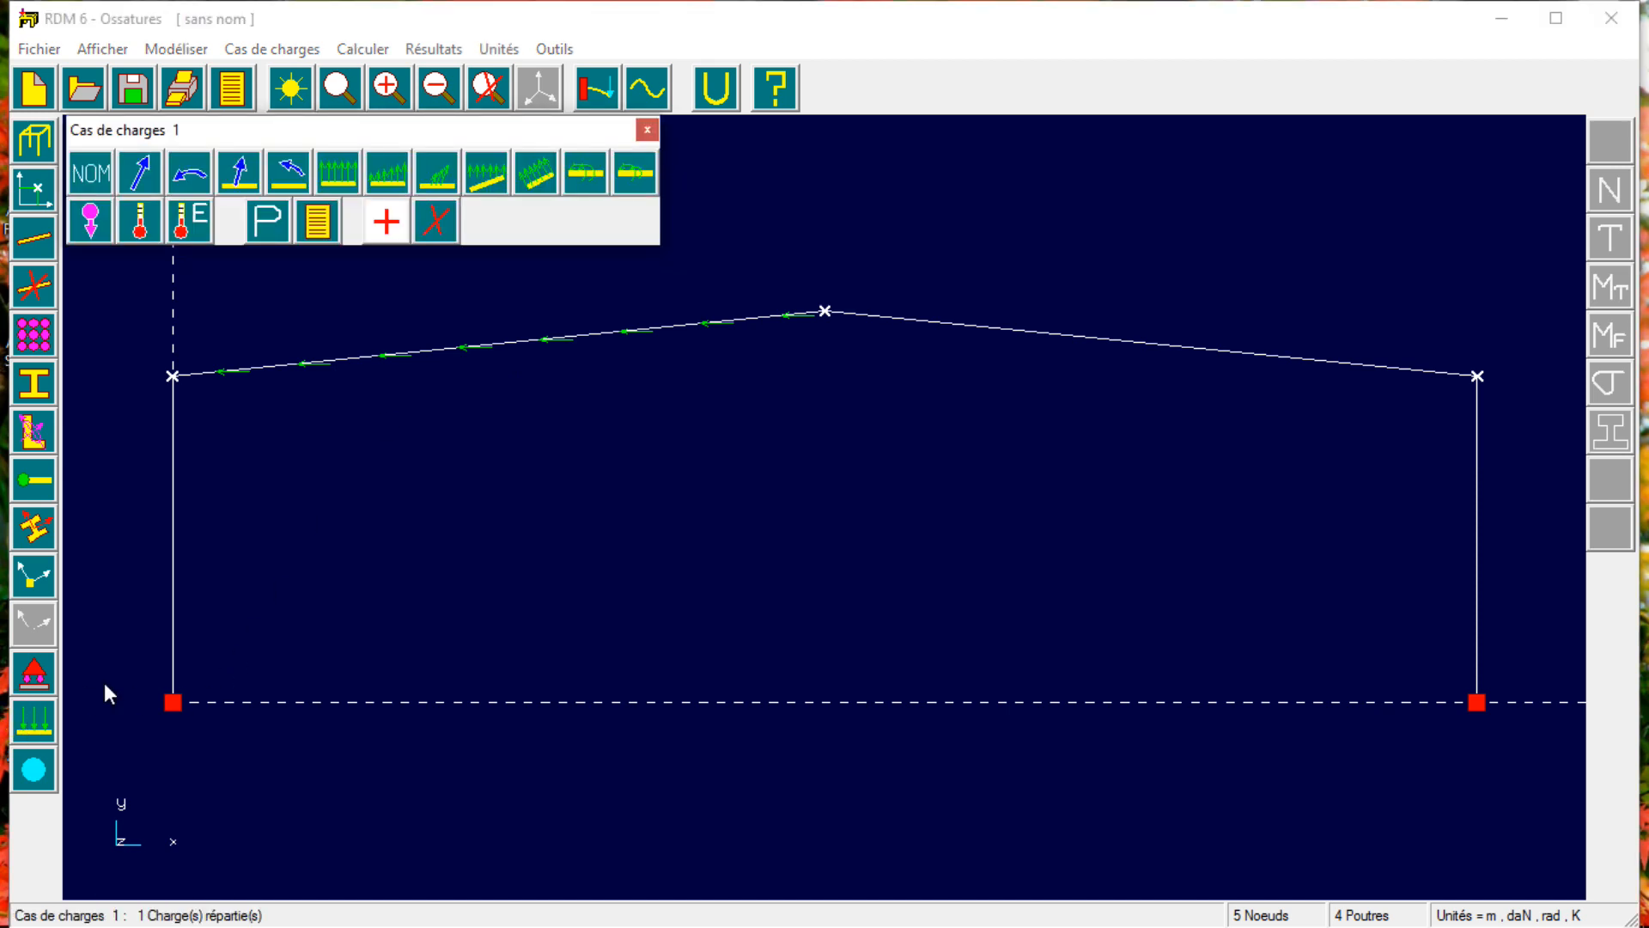
{"action": "left_click", "coordinate": [441, 228]}
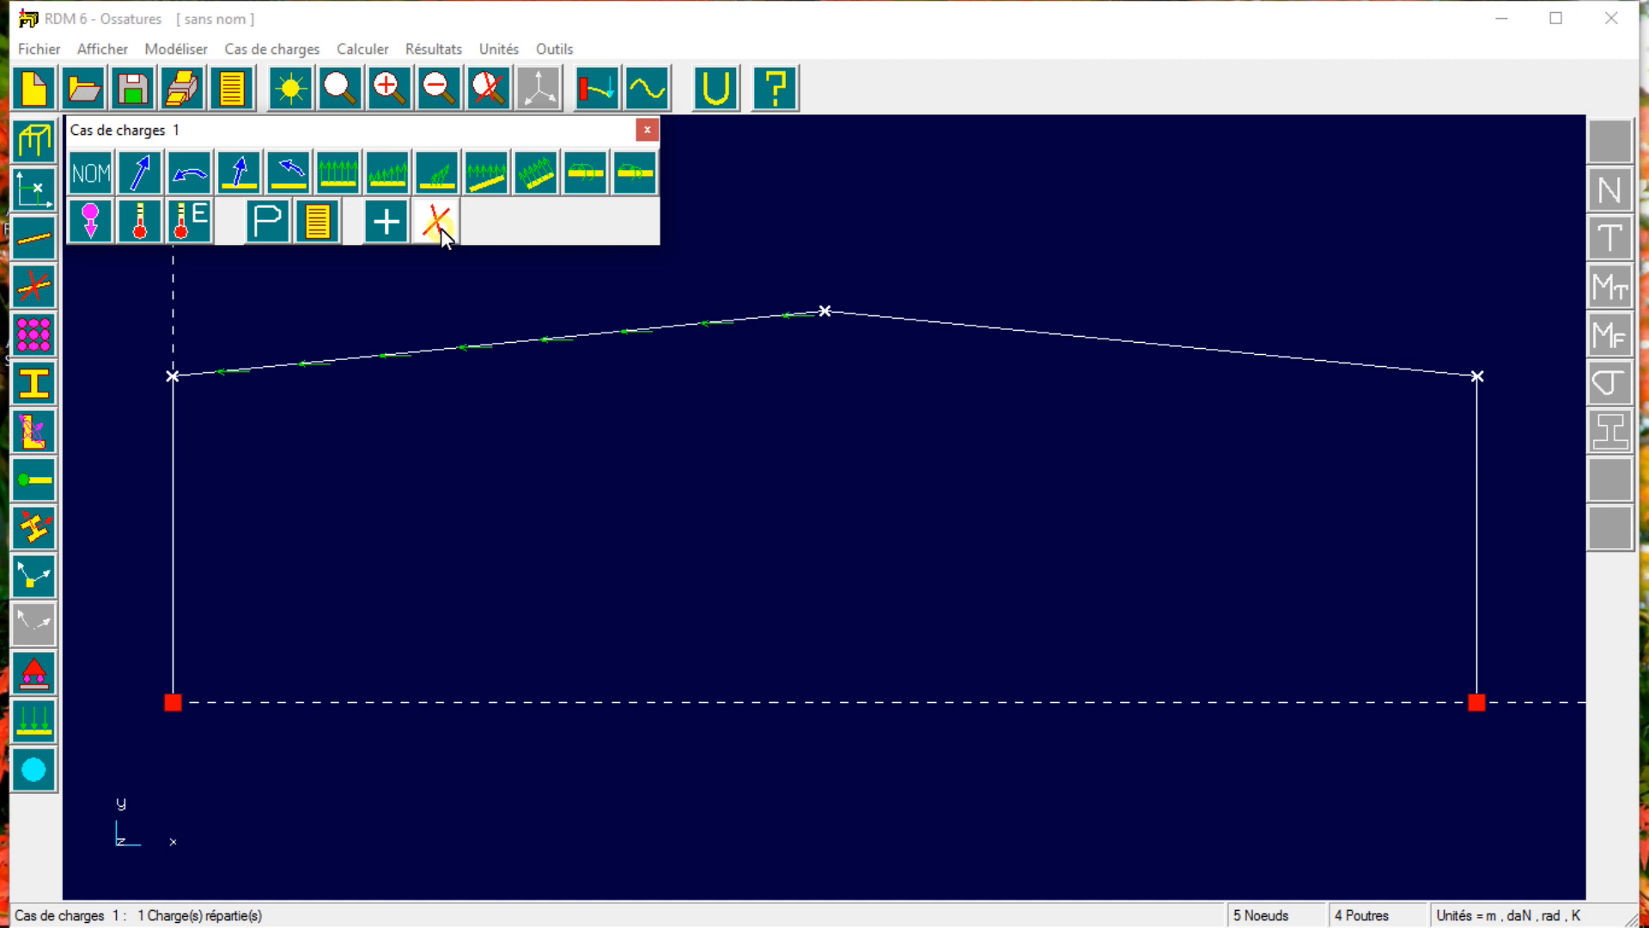
{"action": "left_click", "coordinate": [553, 340]}
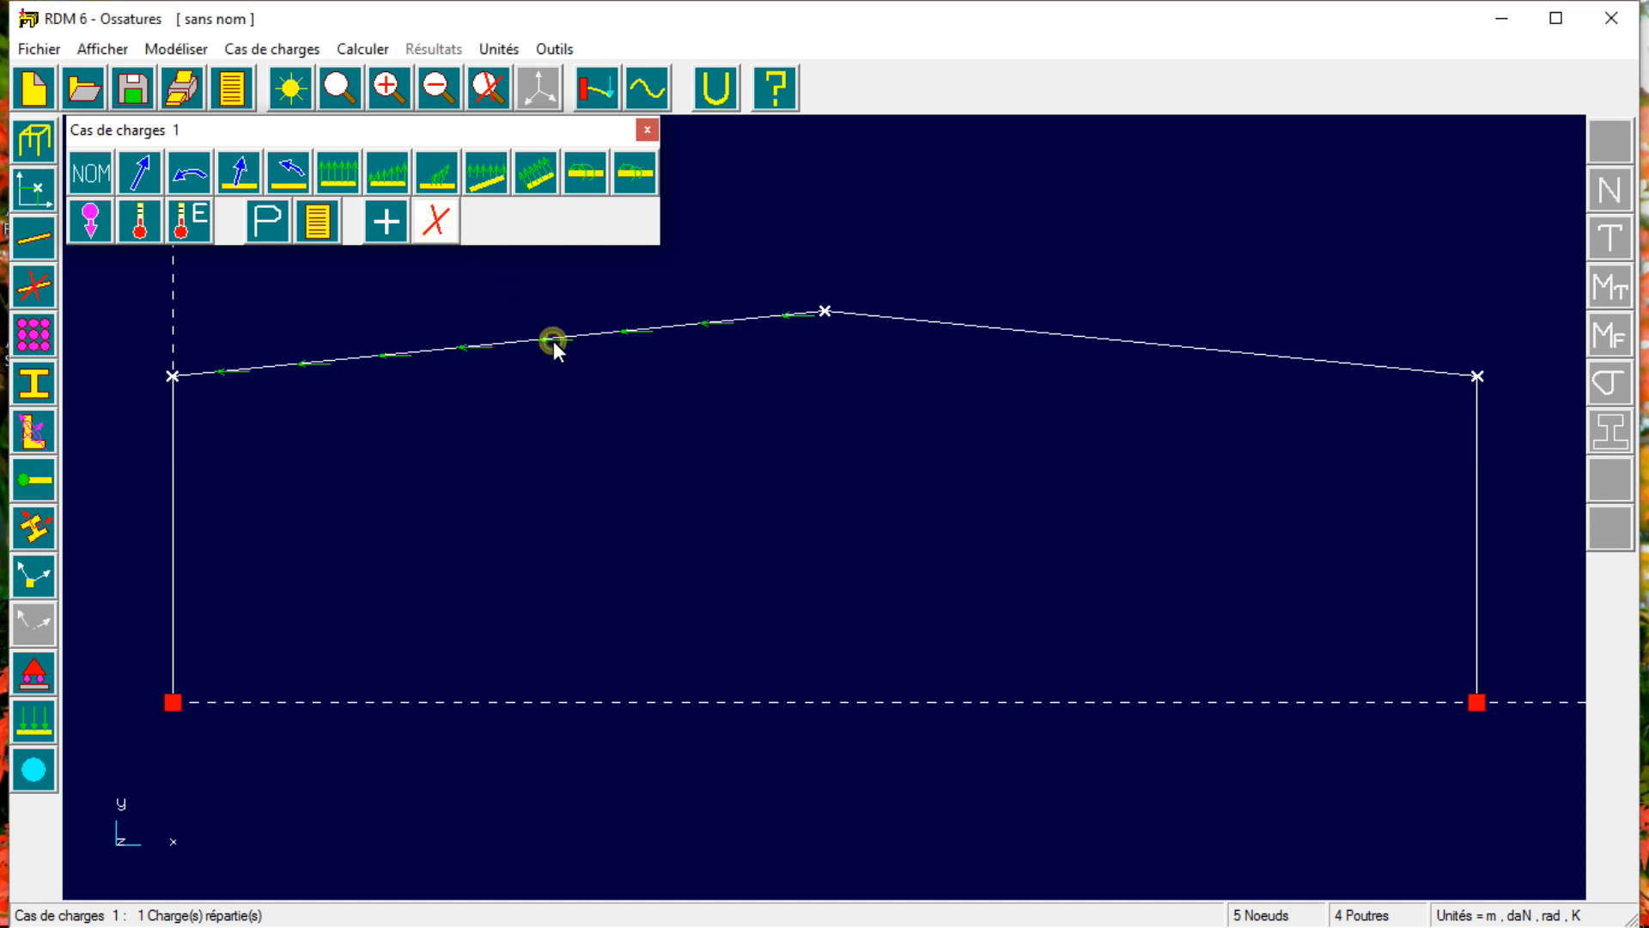
{"action": "left_click", "coordinate": [545, 340]}
{"action": "left_click", "coordinate": [439, 222]}
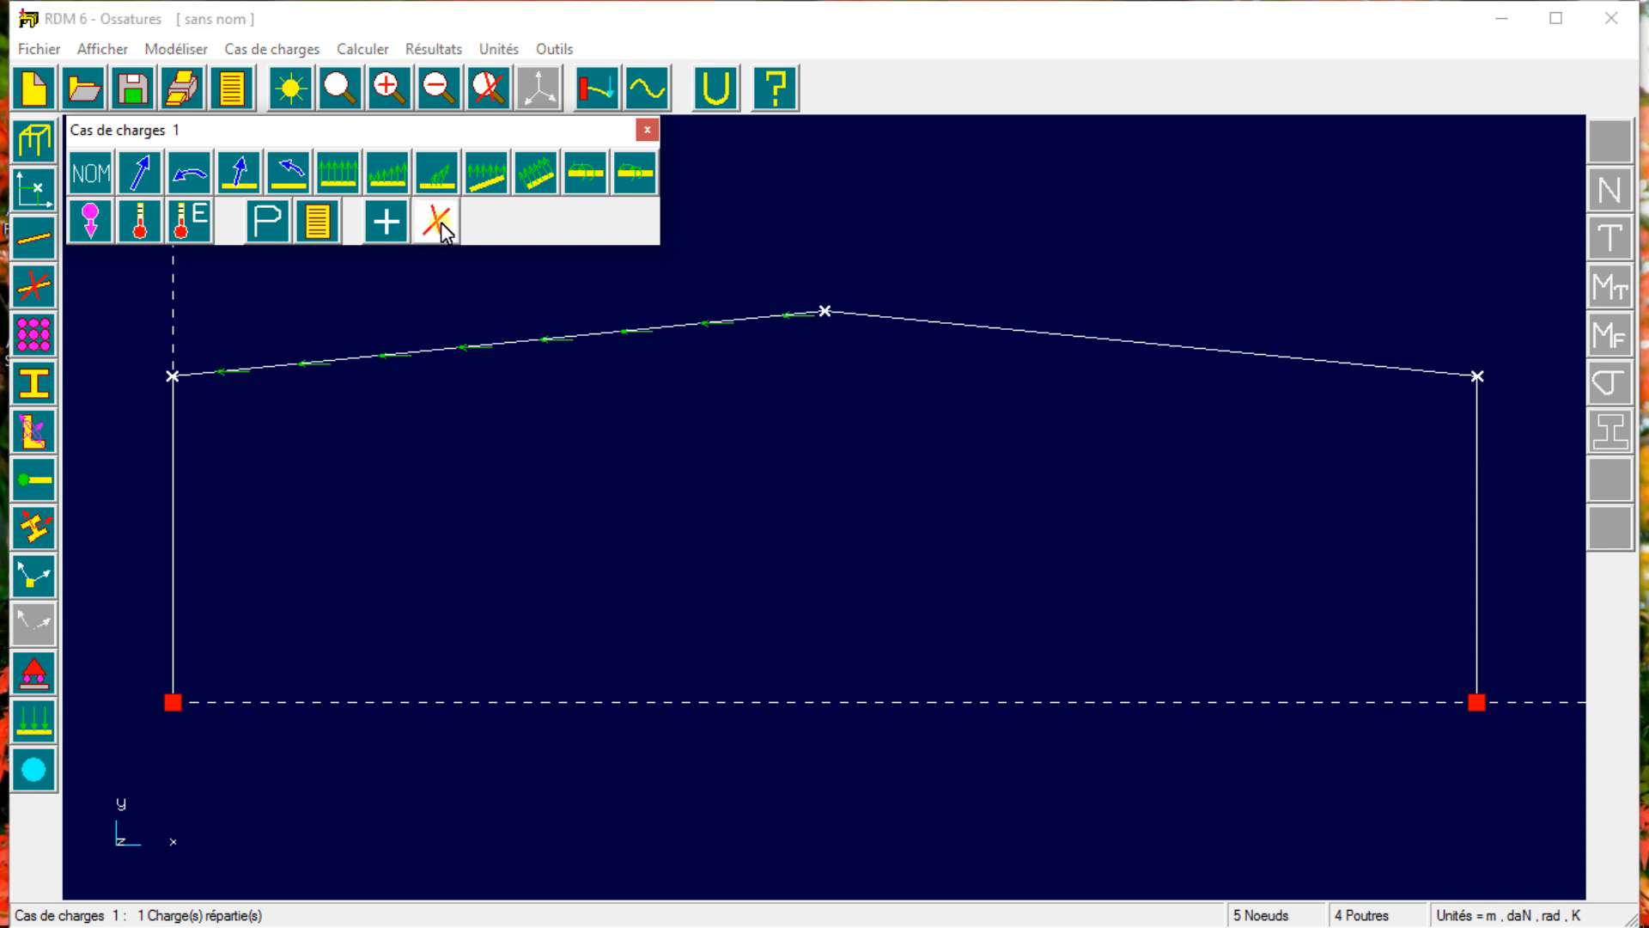
{"action": "left_click", "coordinate": [547, 342]}
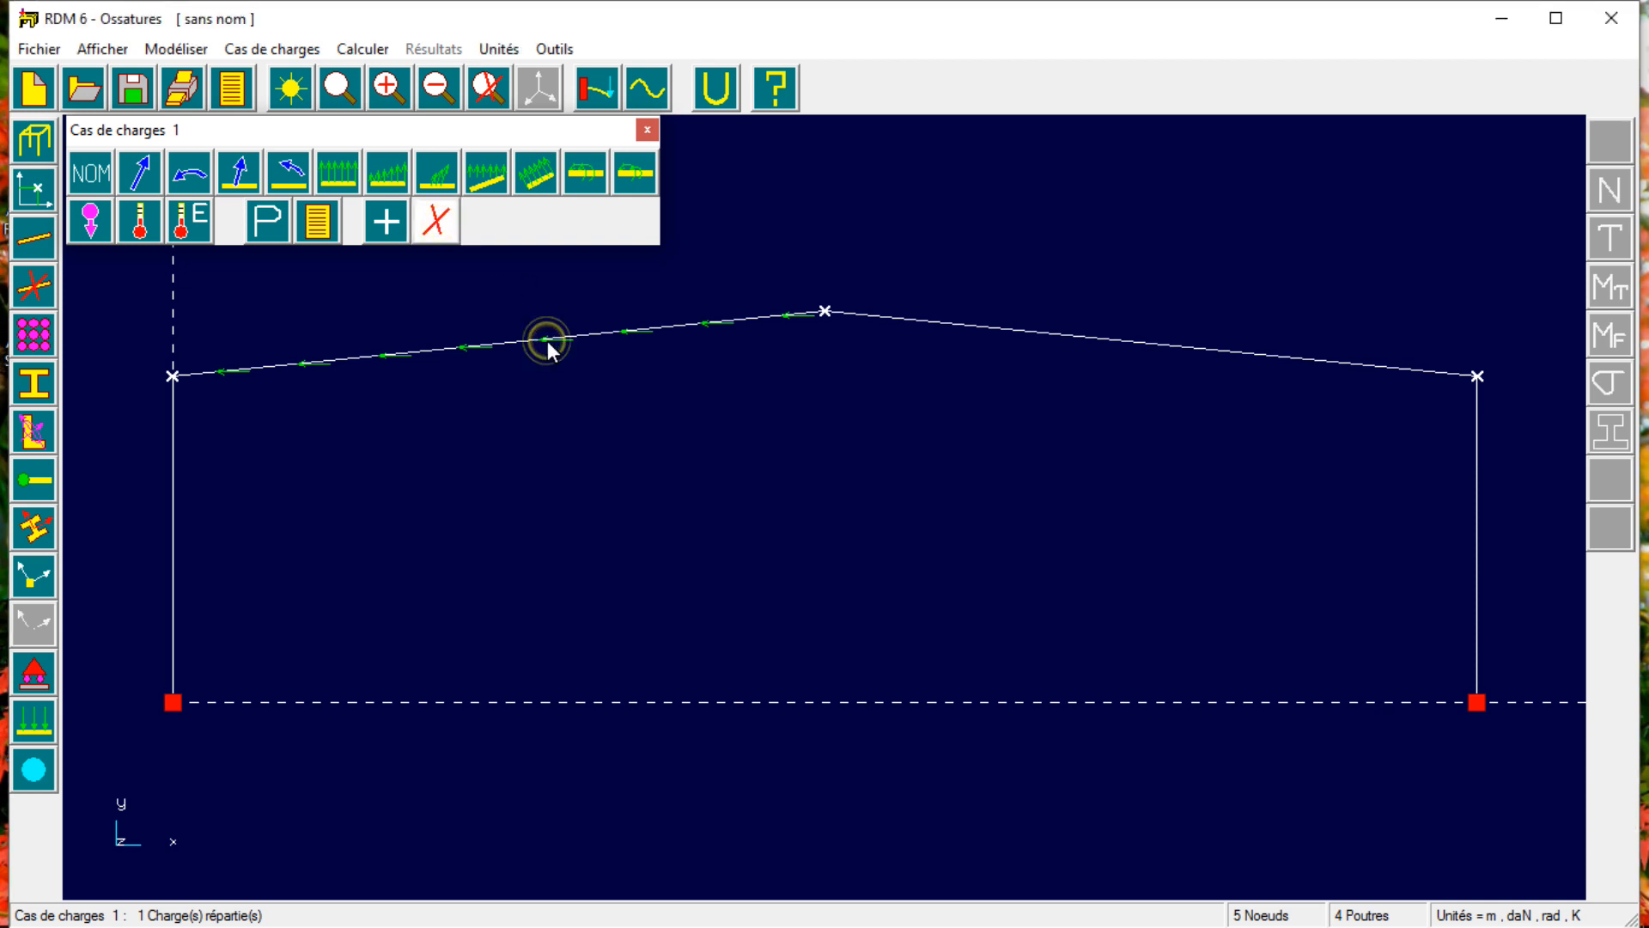
{"action": "left_click", "coordinate": [375, 350]}
{"action": "left_click", "coordinate": [719, 321]}
{"action": "left_click", "coordinate": [627, 328]}
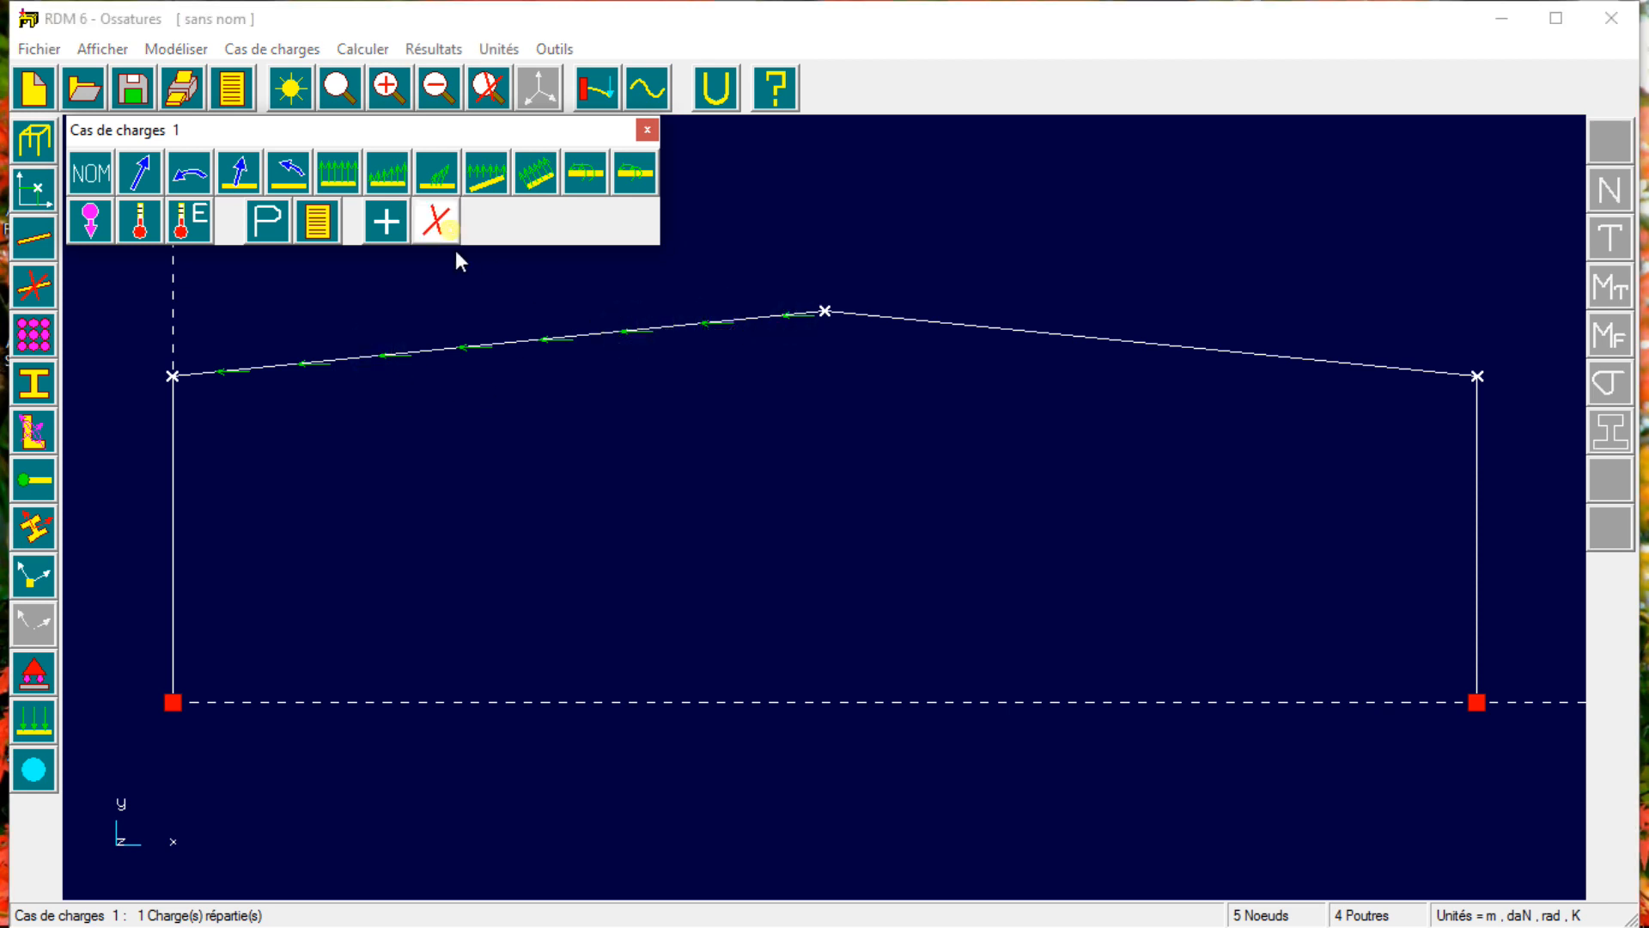
{"action": "left_click", "coordinate": [498, 338]}
{"action": "left_click", "coordinate": [336, 177]}
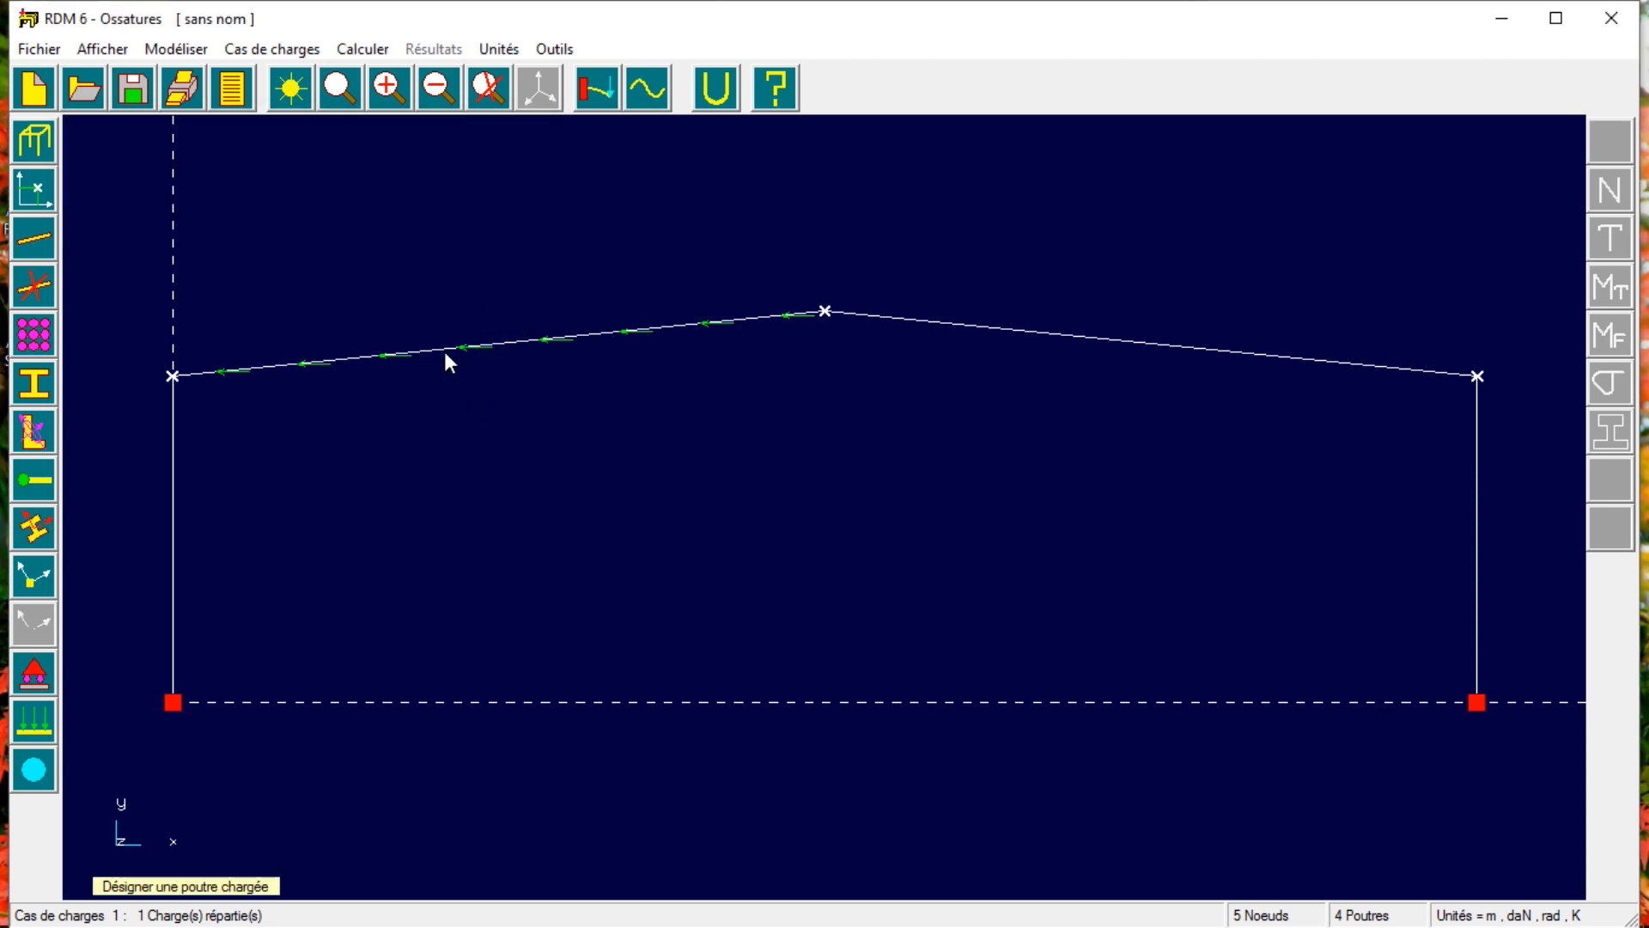
{"action": "left_click", "coordinate": [471, 350]}
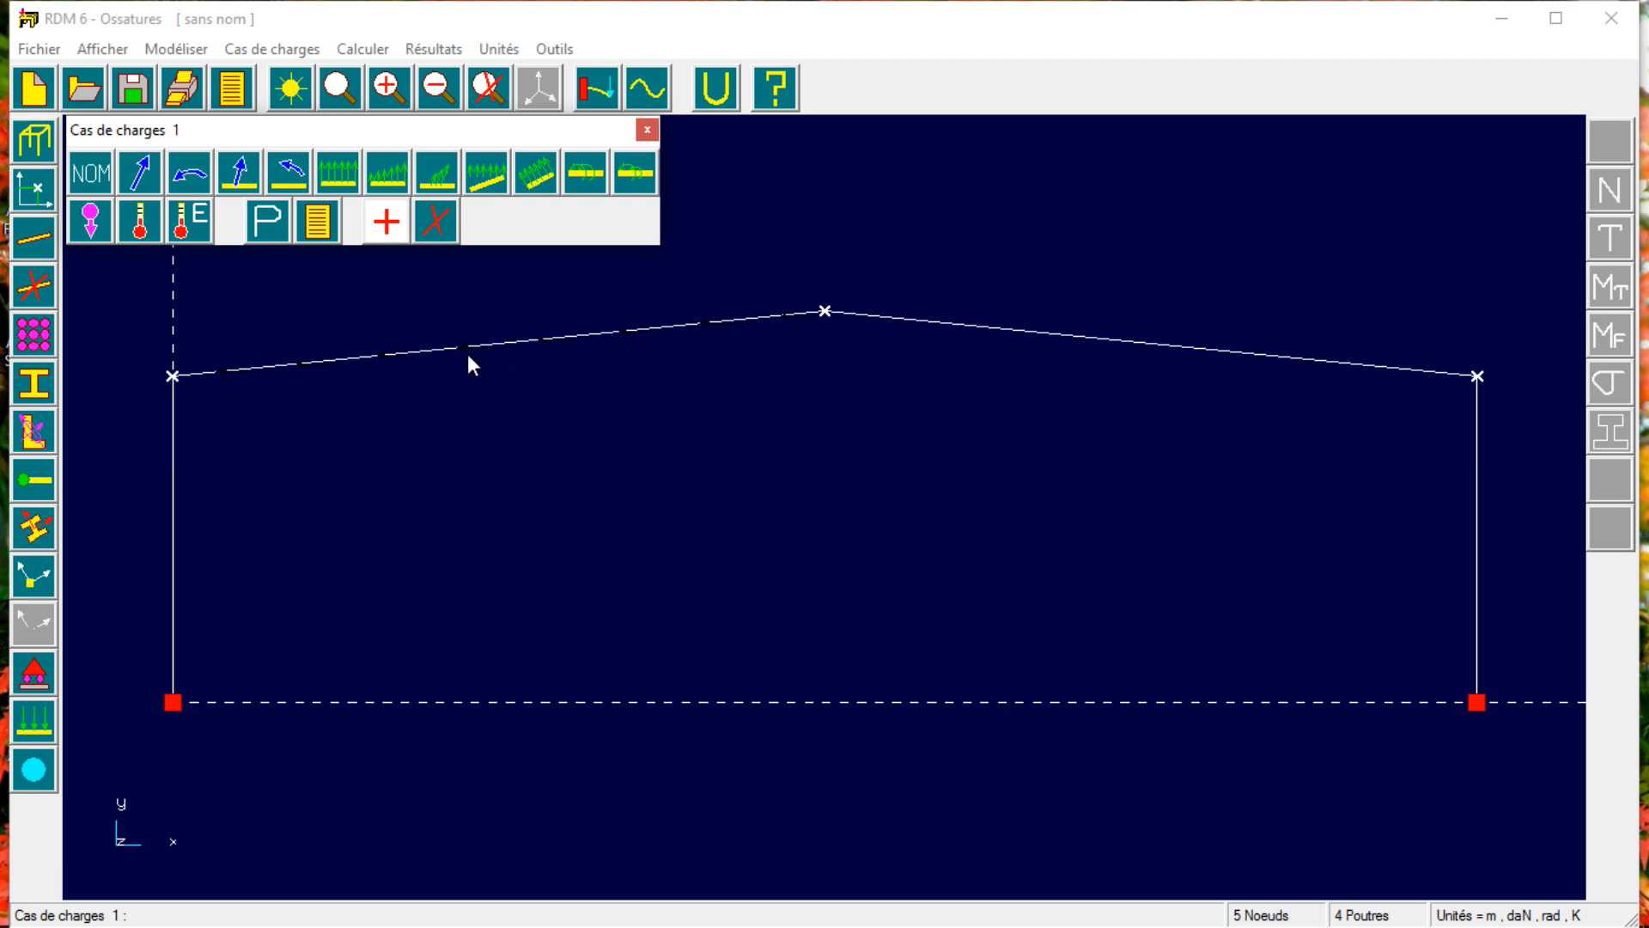
Apply a uniformly distributed load with a global Y component of -150 daN/m to both rafters in load case 1.
{"action": "left_click", "coordinate": [341, 172]}
{"action": "left_click", "coordinate": [839, 472]}
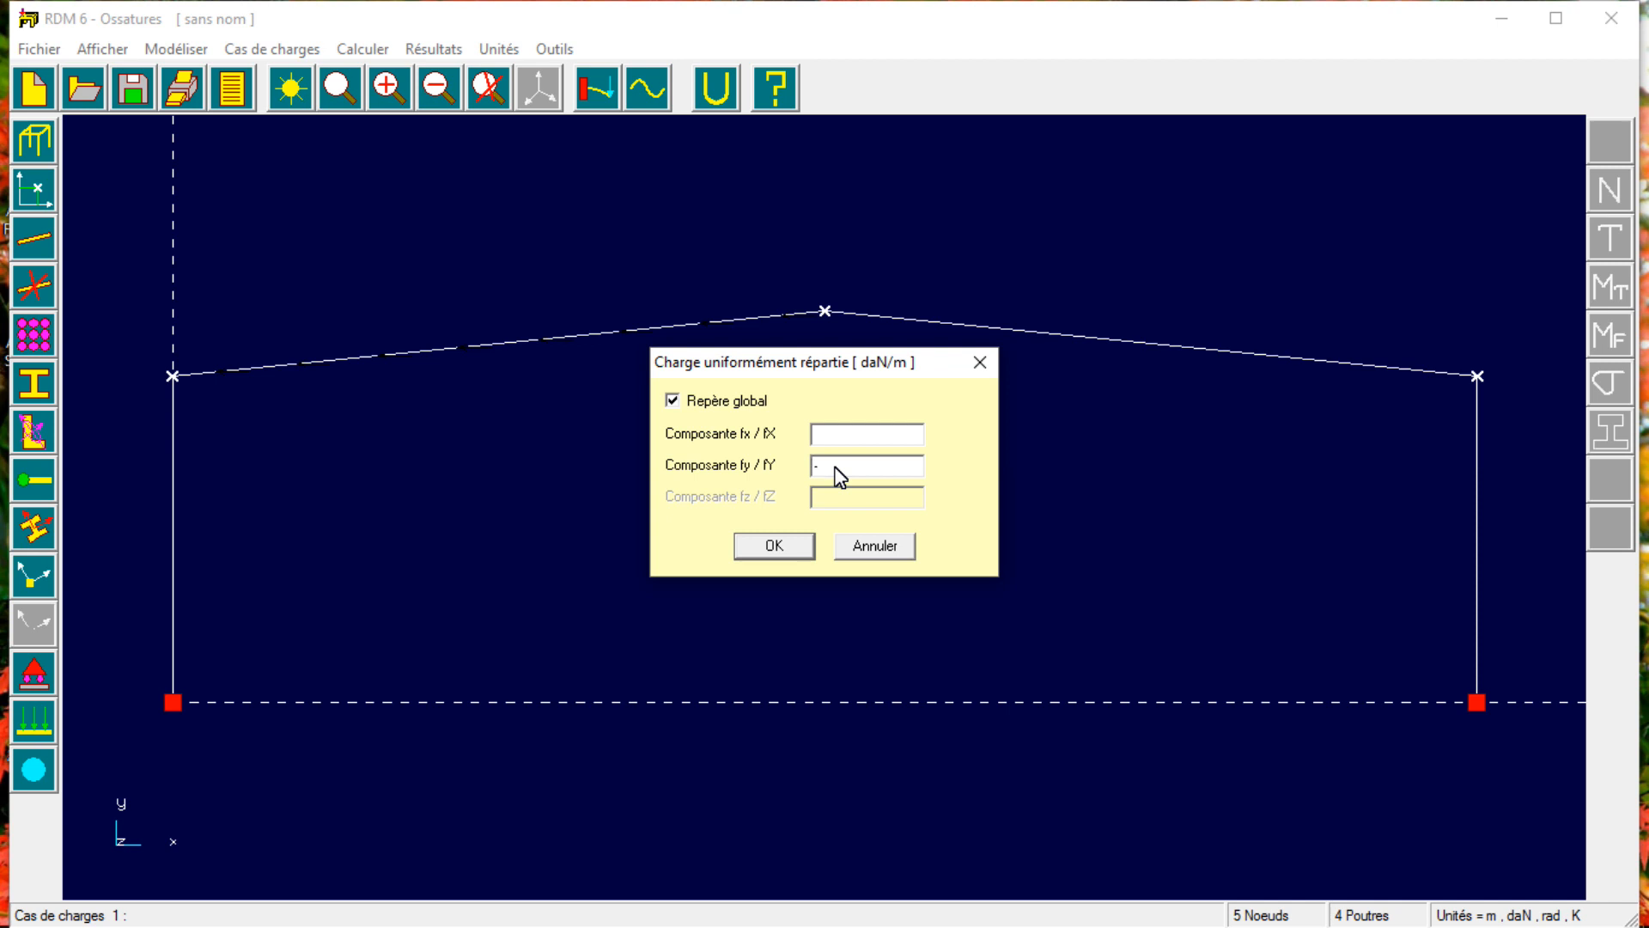
{"action": "type", "text": "-150"}
{"action": "left_click", "coordinate": [794, 555]}
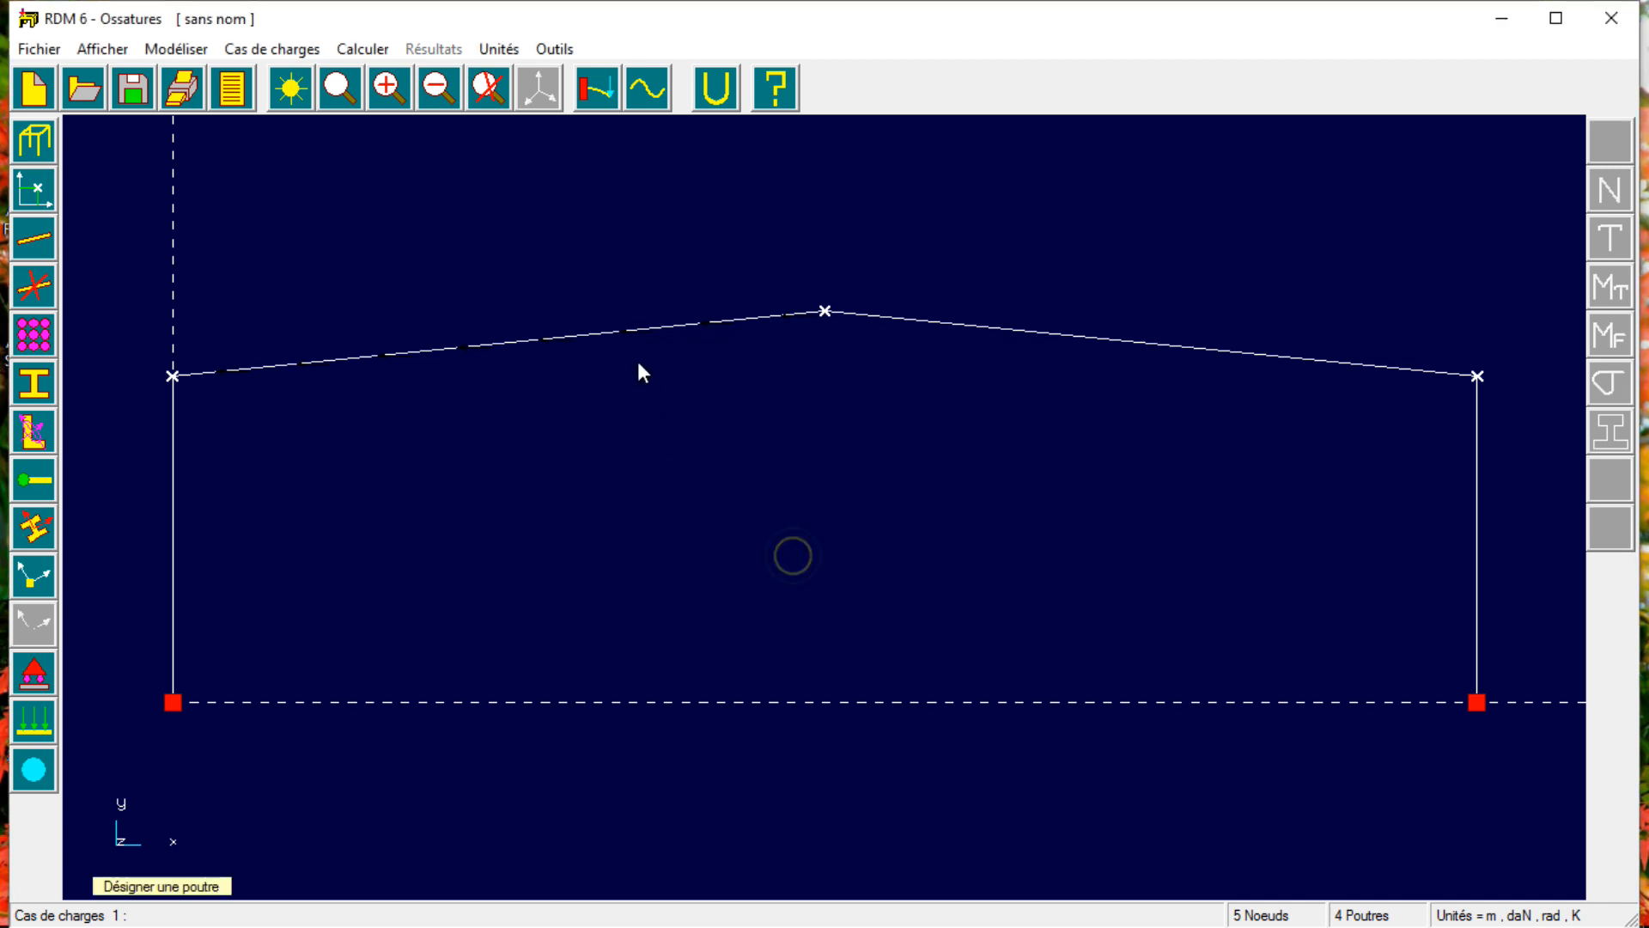
{"action": "left_click", "coordinate": [626, 329]}
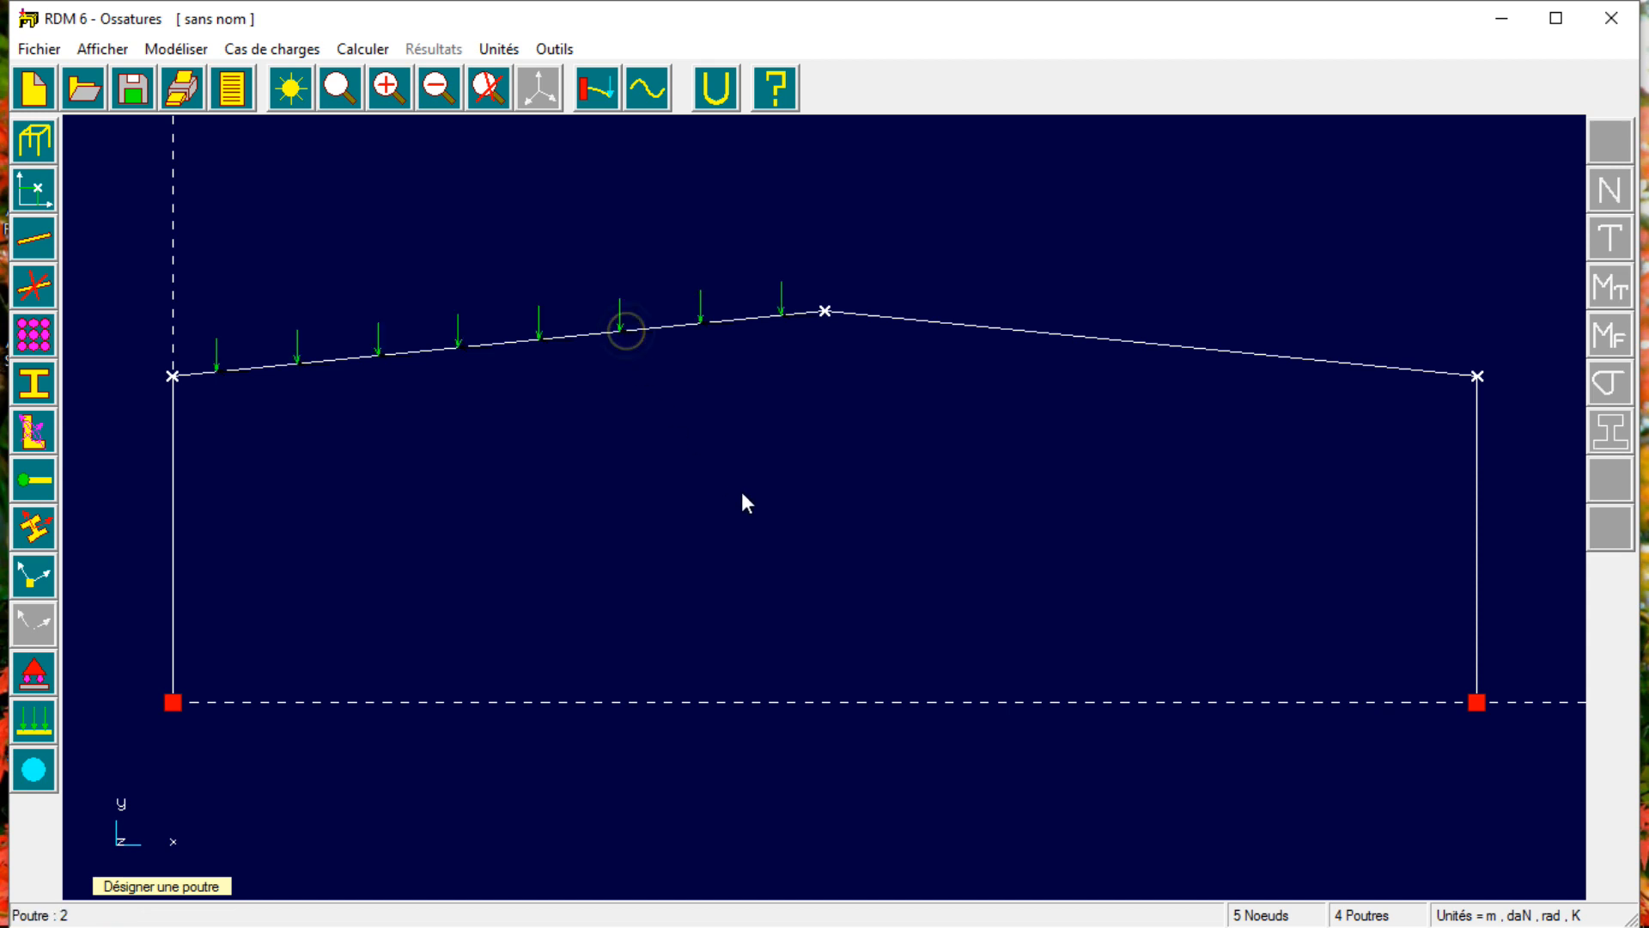
{"action": "left_click", "coordinate": [1001, 331]}
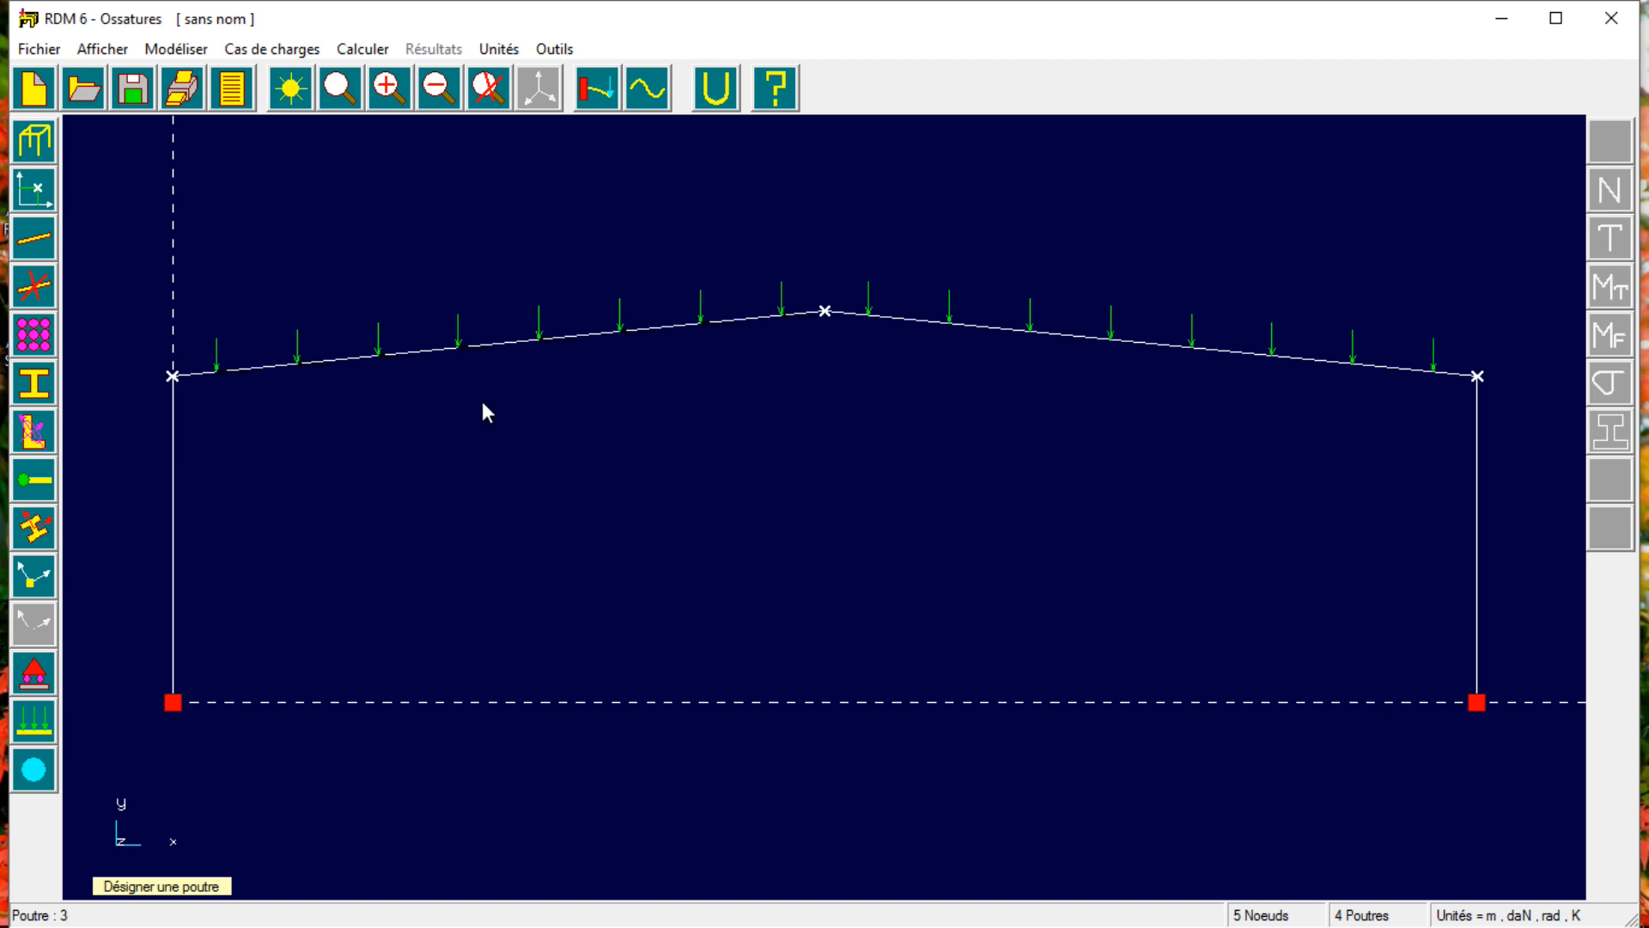
{"action": "left_click", "coordinate": [290, 79]}
Add a second load case to the frame model.
{"action": "left_click", "coordinate": [292, 52]}
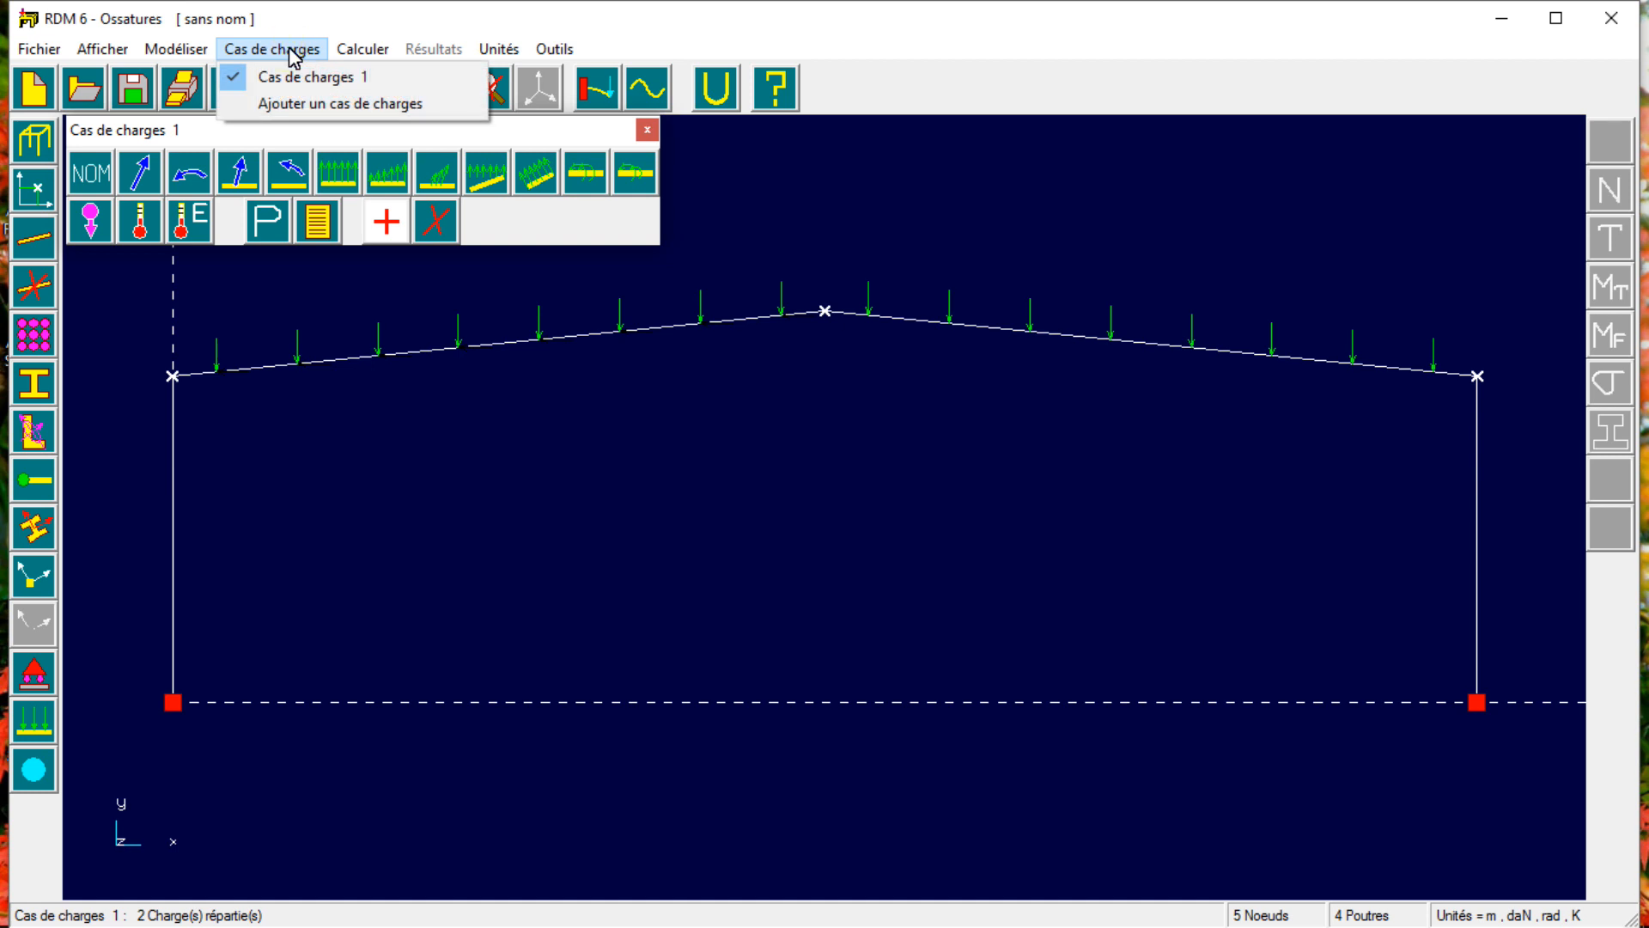
{"action": "left_click", "coordinate": [308, 103]}
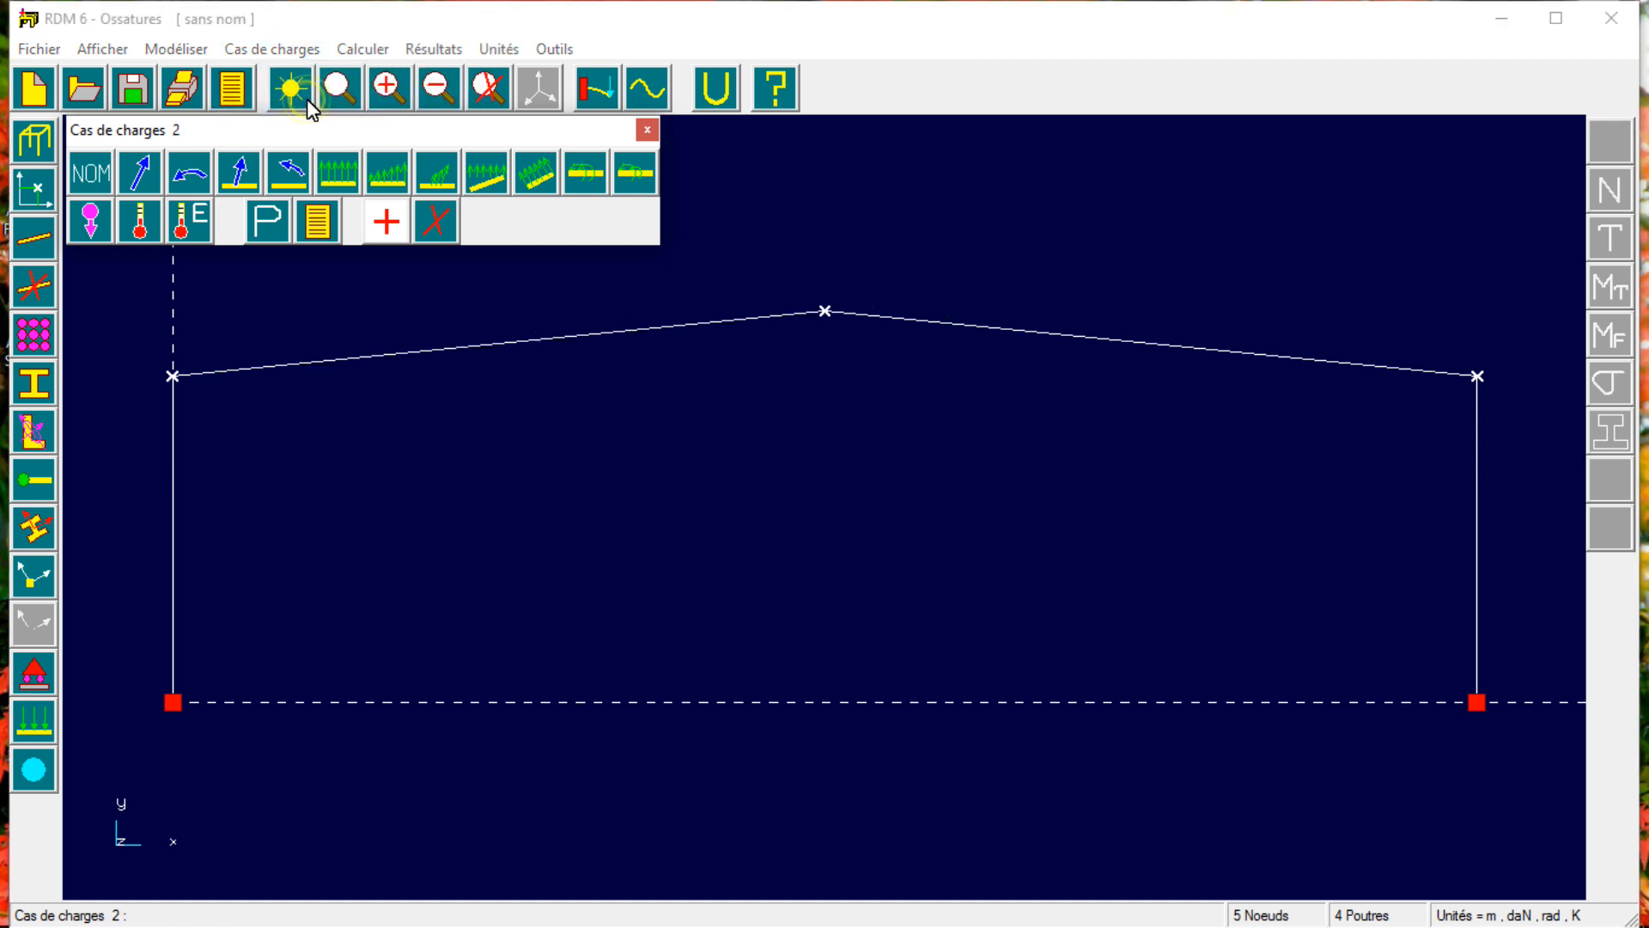
{"action": "left_click", "coordinate": [292, 50]}
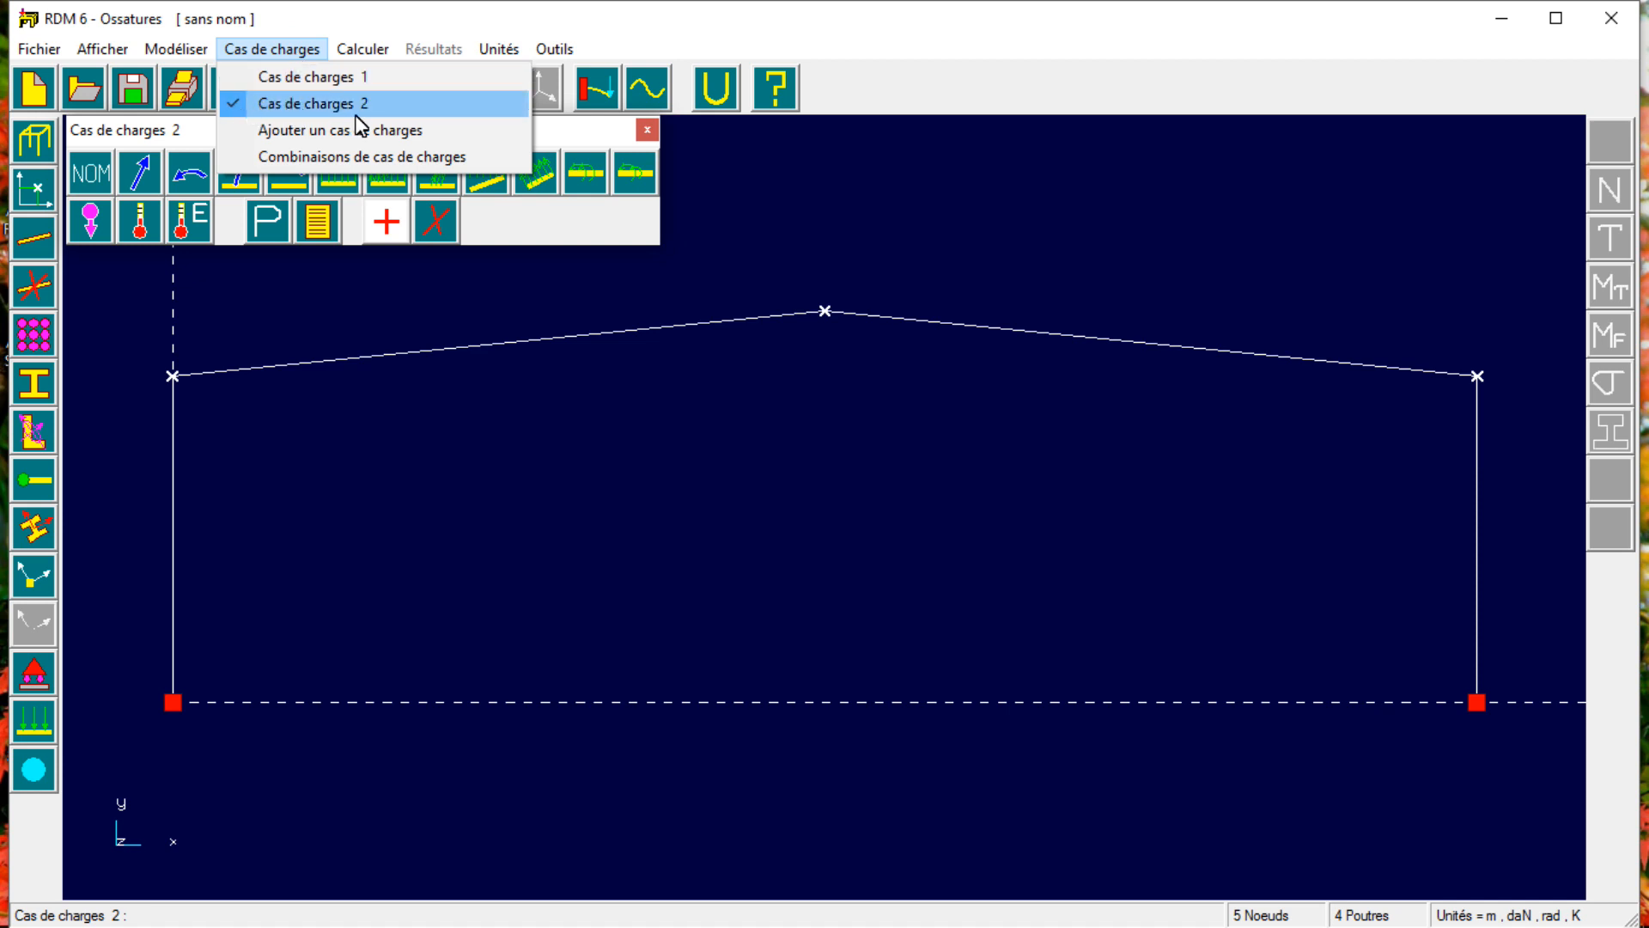
{"action": "left_click", "coordinate": [863, 26]}
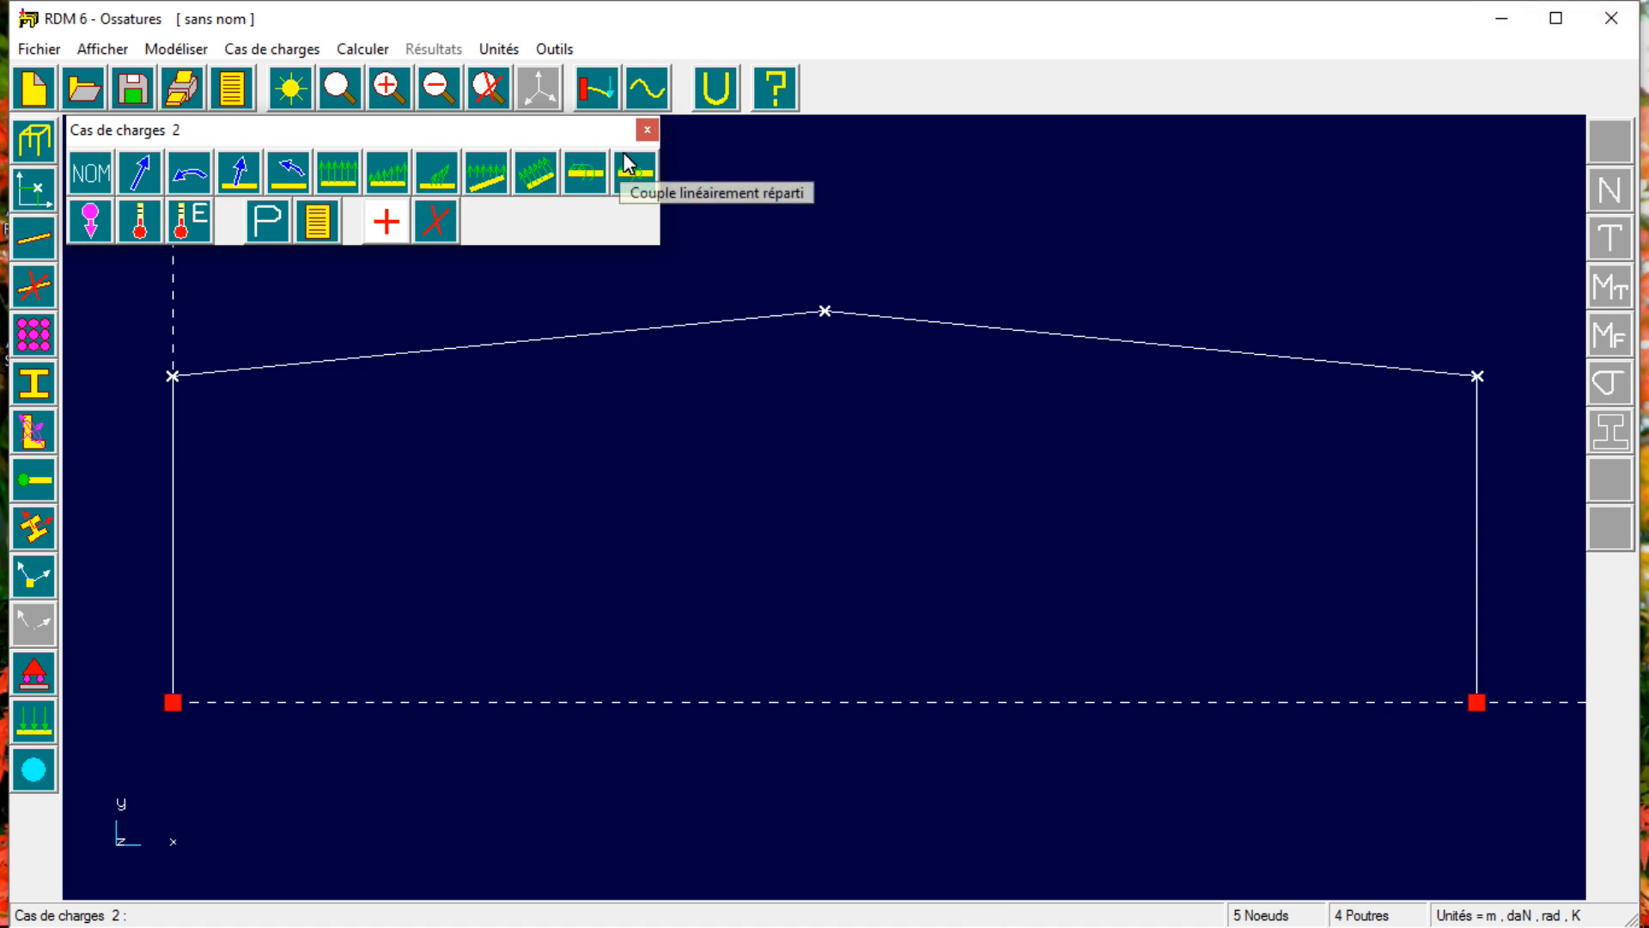
{"action": "left_click", "coordinate": [646, 130]}
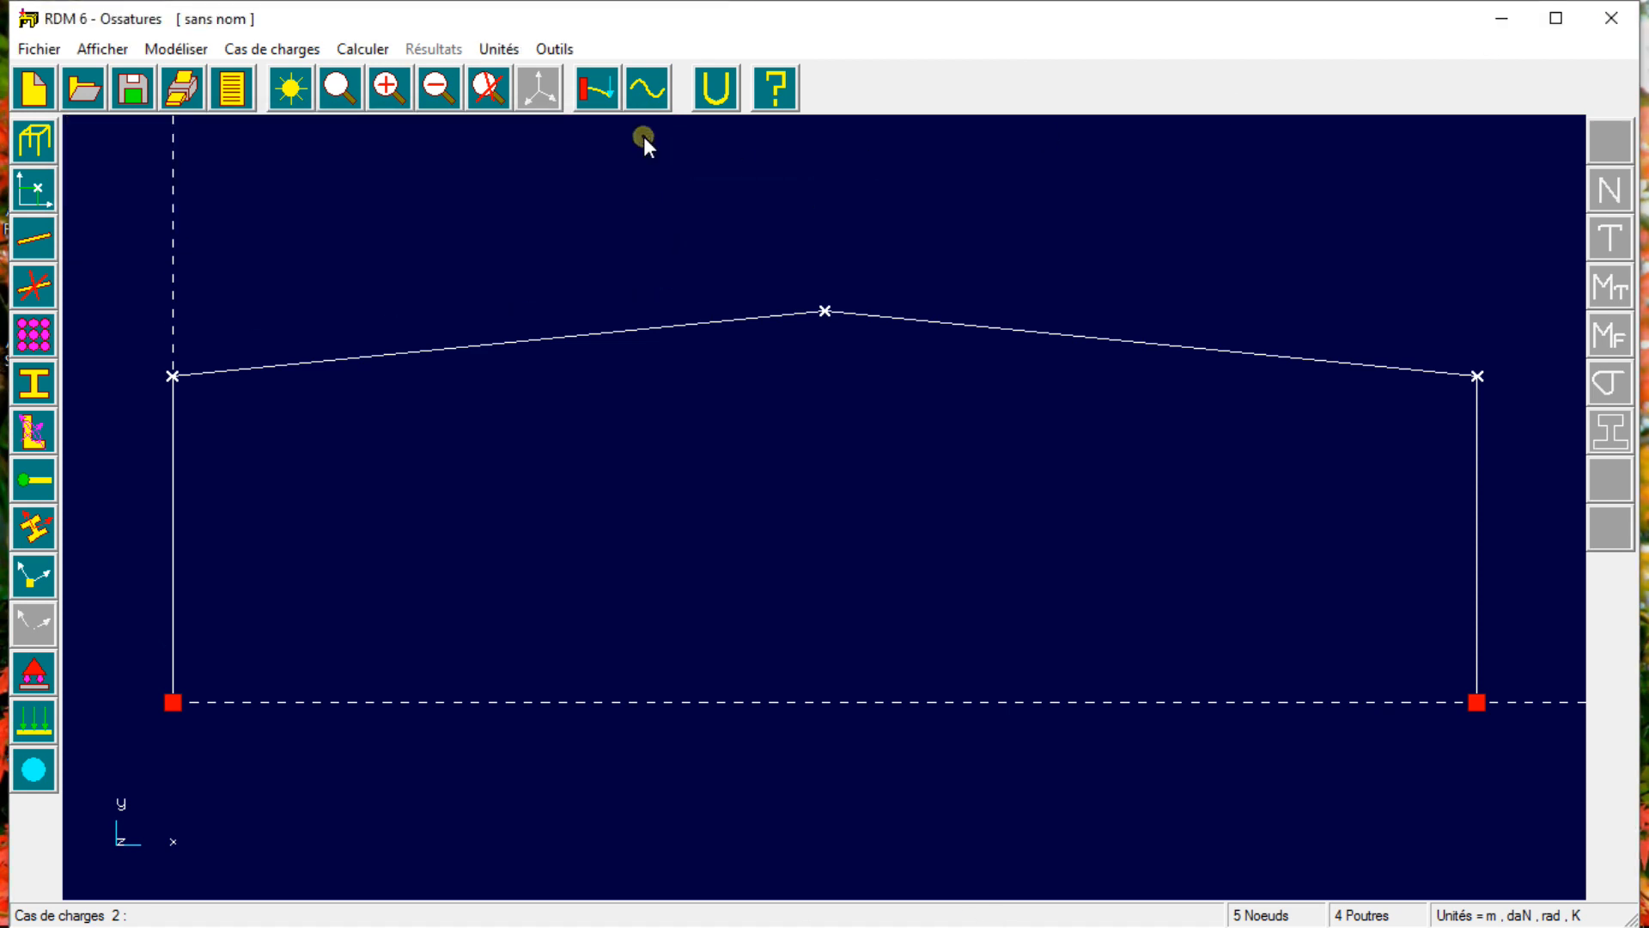
Switch to the Snipping Tool to check the snow action in the exercise statement and compute 45 × 6 in Calculator.
{"action": "left_click", "coordinate": [1500, 20]}
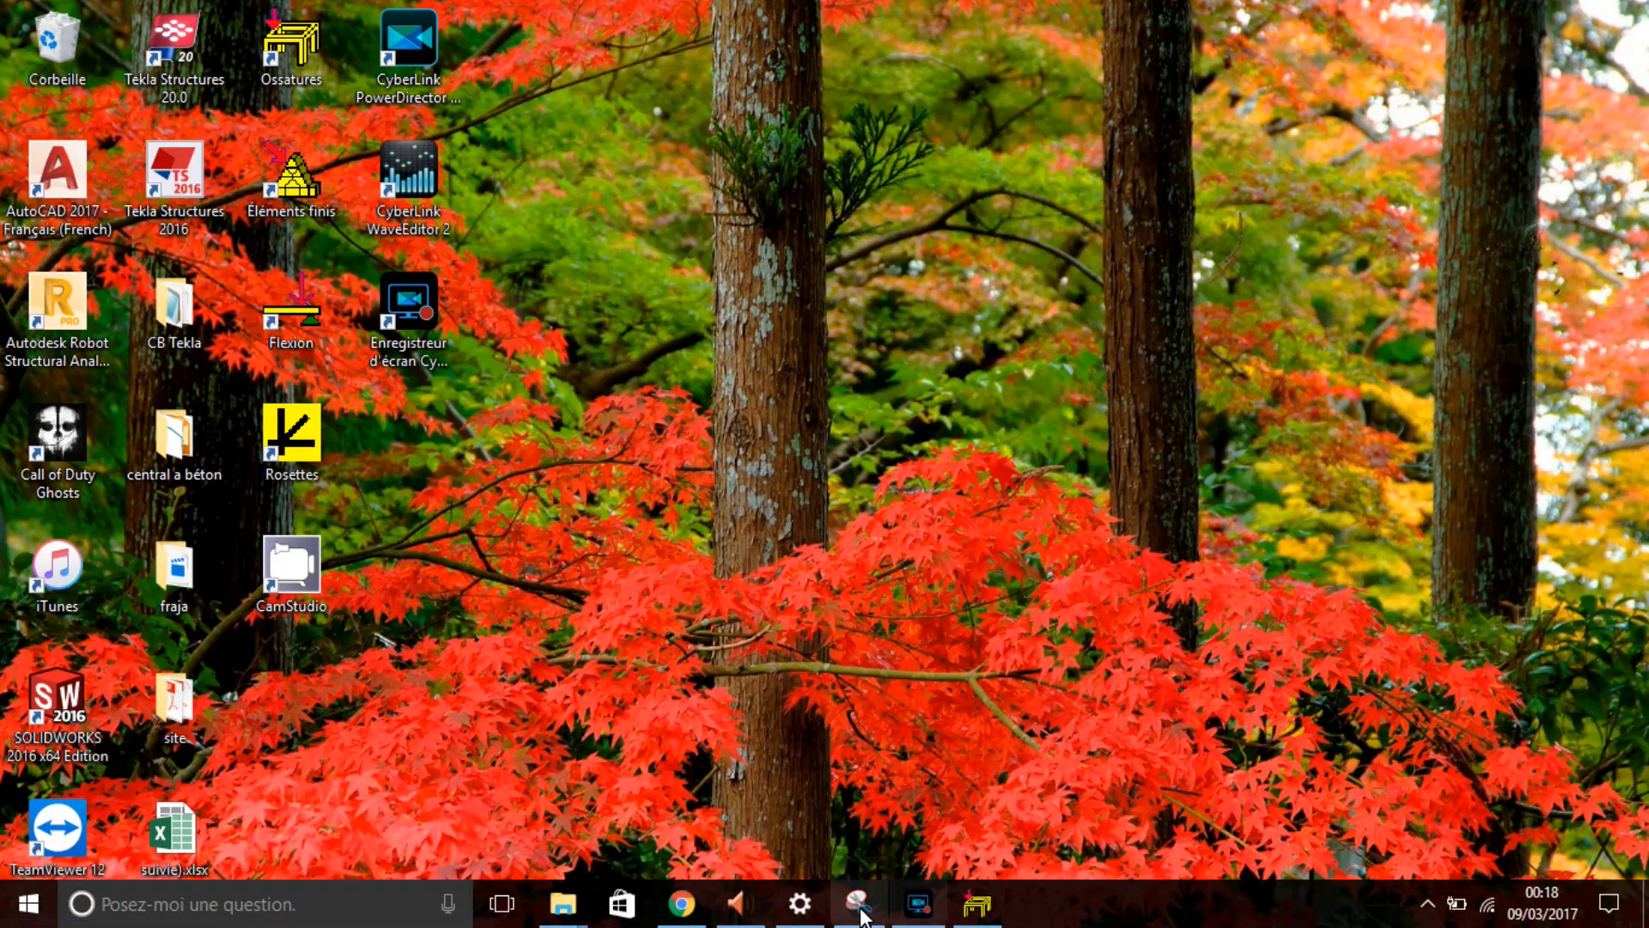
{"action": "left_click", "coordinate": [859, 903]}
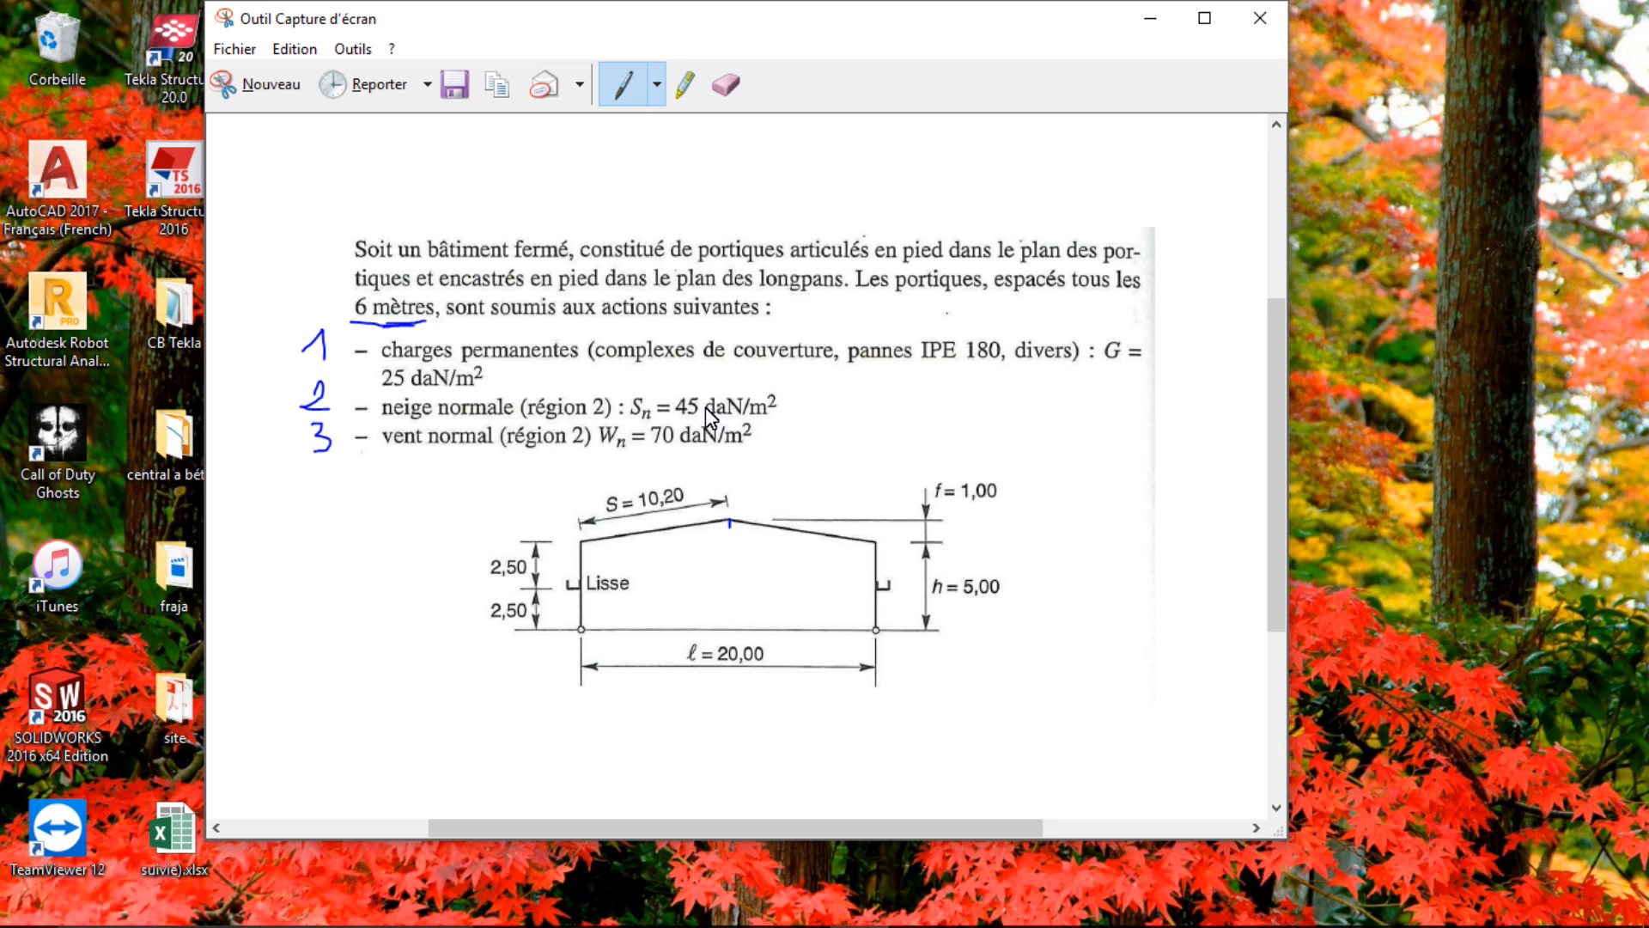
{"action": "mouse_move", "coordinate": [16, 912]}
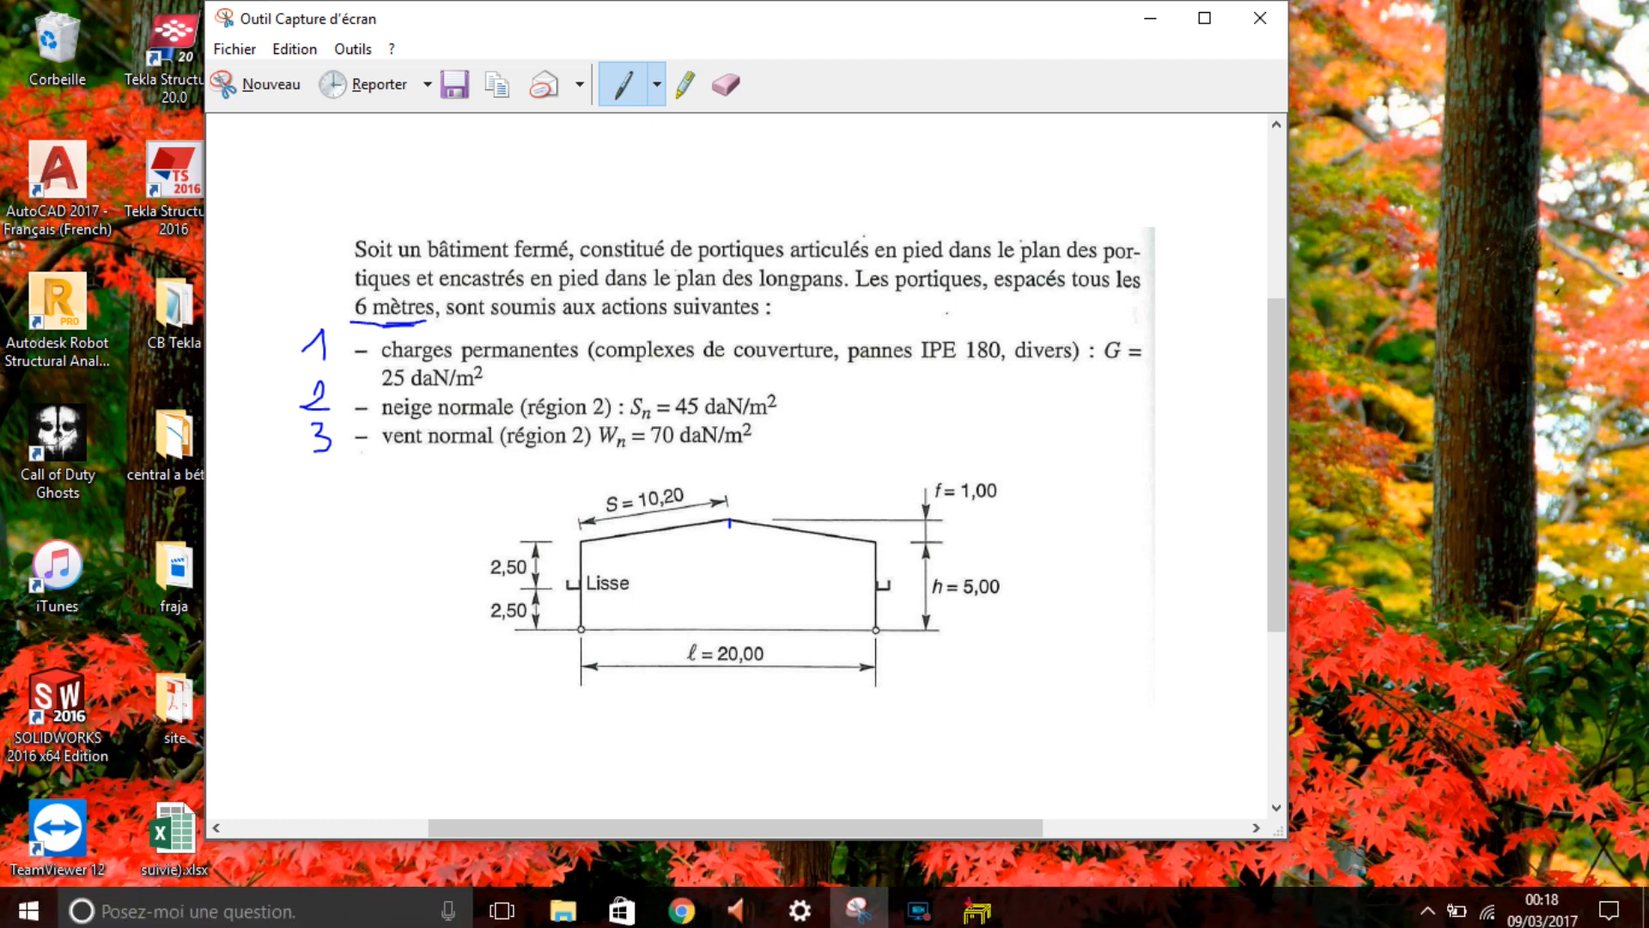
{"action": "left_click", "coordinate": [15, 912]}
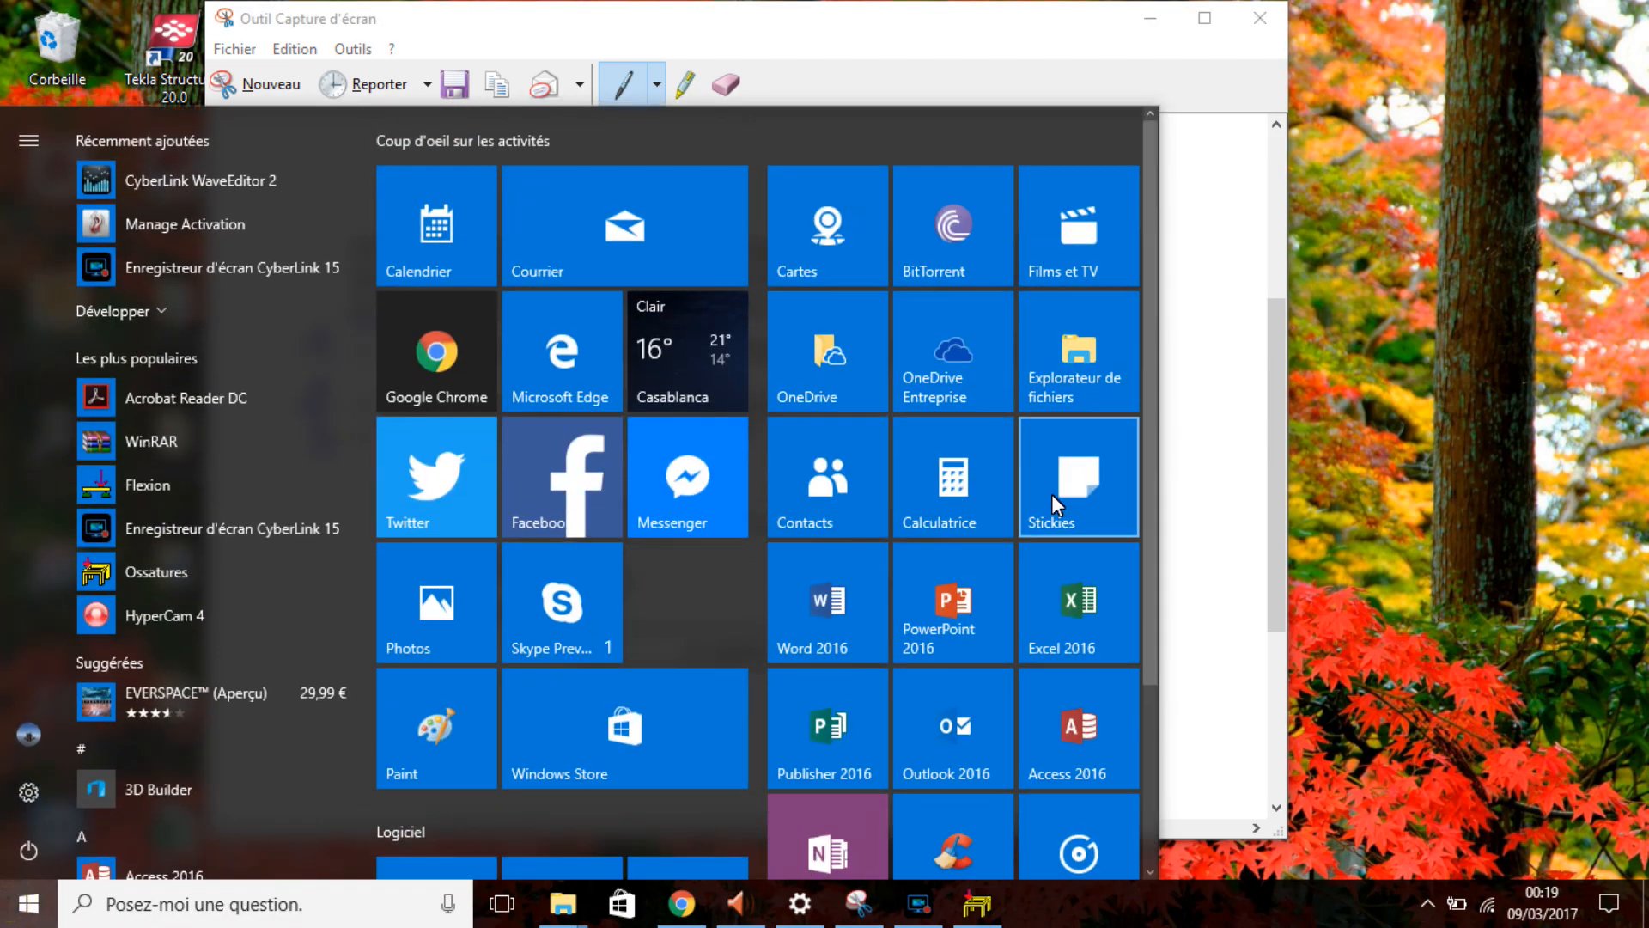
{"action": "left_click", "coordinate": [976, 493]}
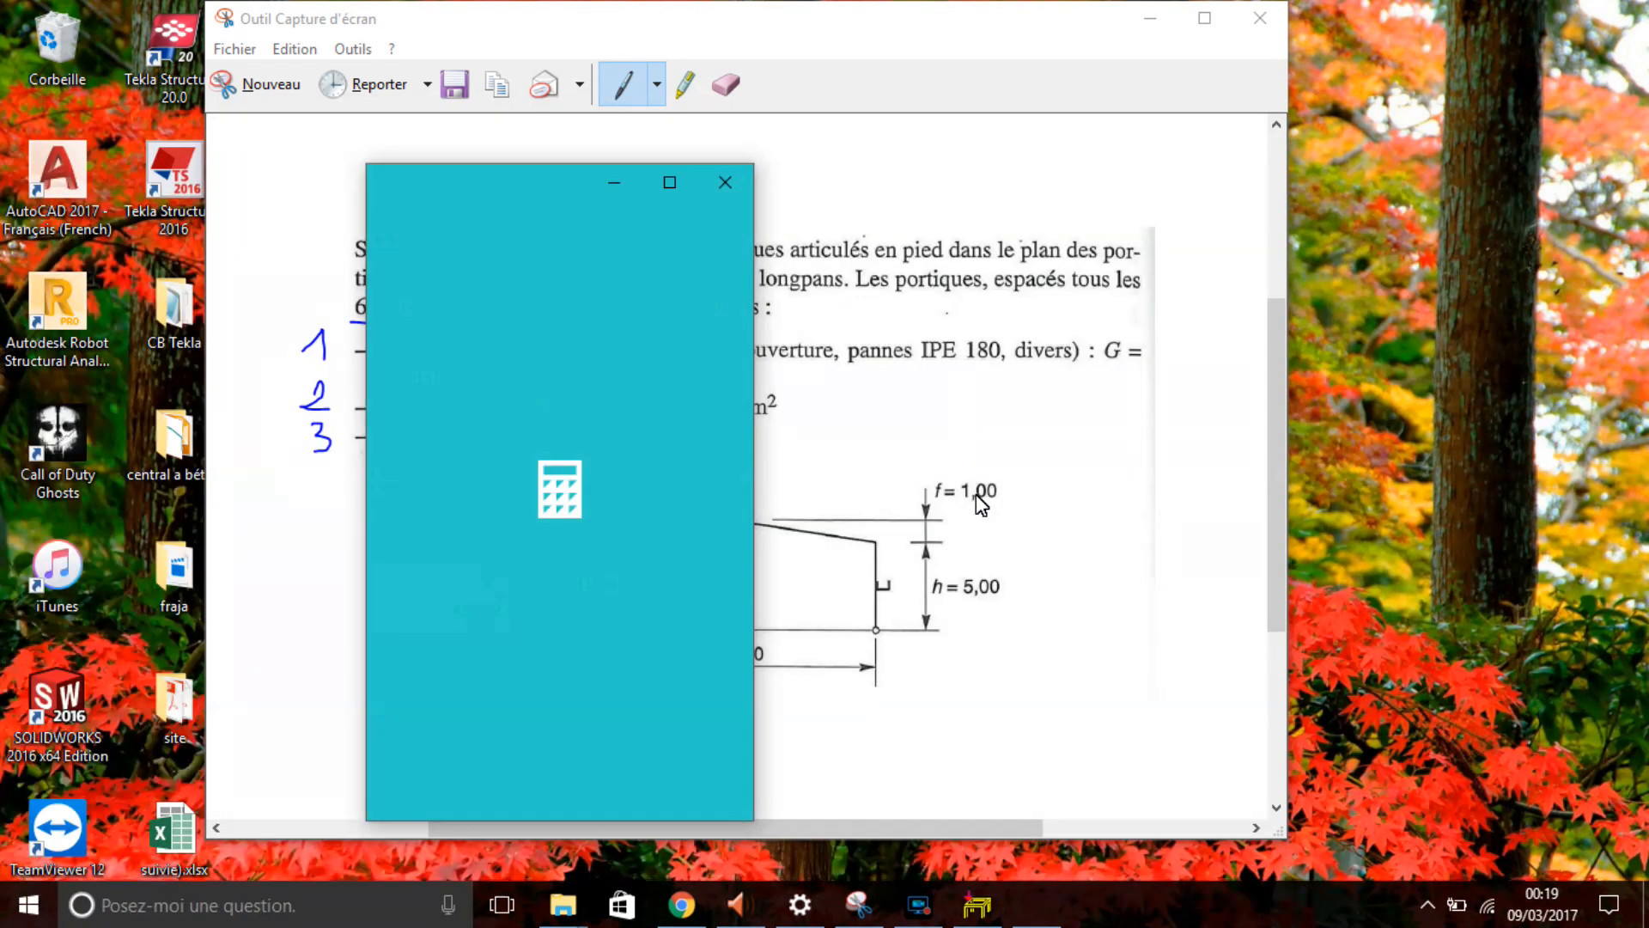
{"action": "left_click", "coordinate": [488, 695]}
{"action": "left_click", "coordinate": [571, 696]}
{"action": "left_click", "coordinate": [727, 646]}
{"action": "left_click", "coordinate": [638, 692]}
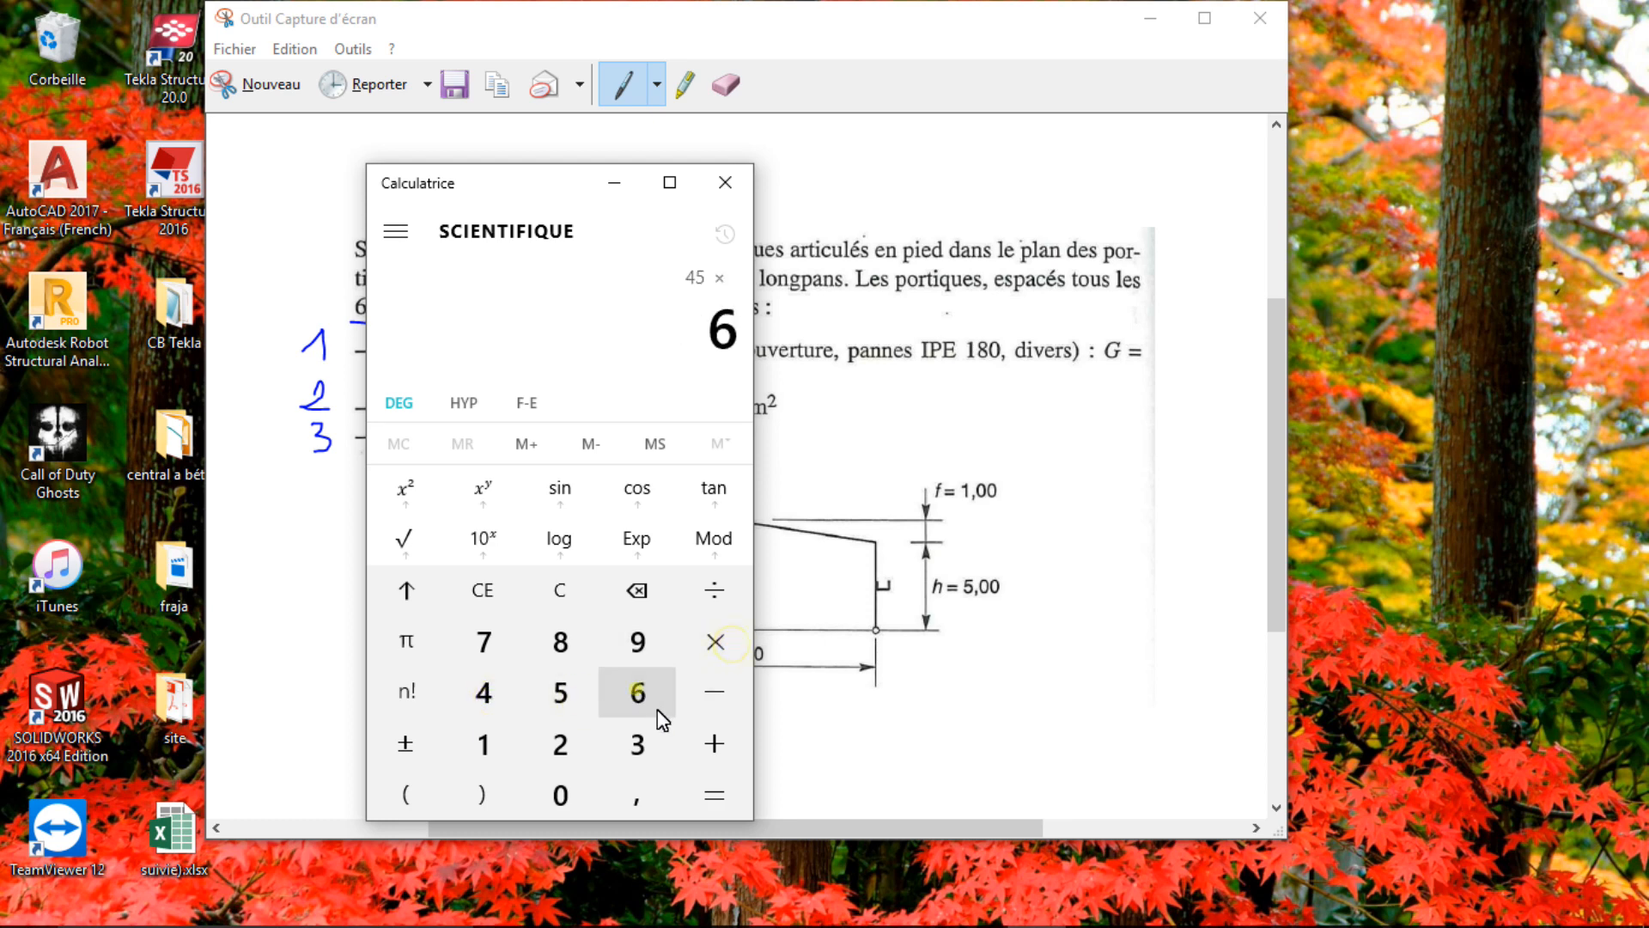
{"action": "left_click", "coordinate": [726, 786]}
{"action": "left_click", "coordinate": [627, 184]}
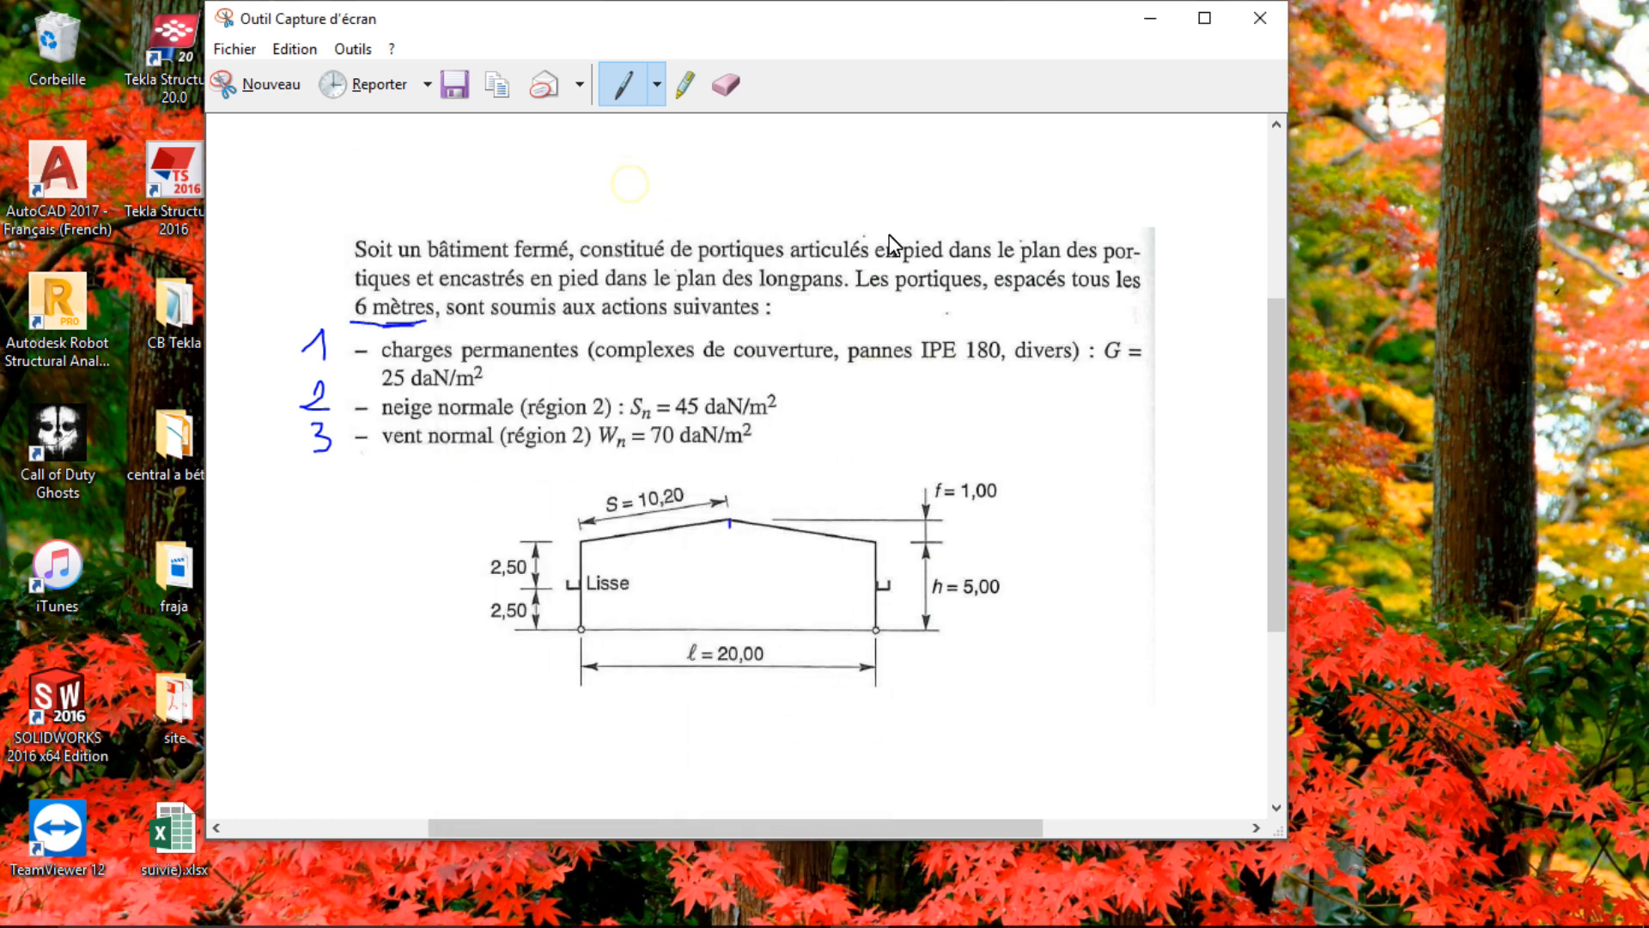
Return to RDM 6 and start defining a uniformly distributed load in load case 2.
{"action": "left_click", "coordinate": [1150, 18]}
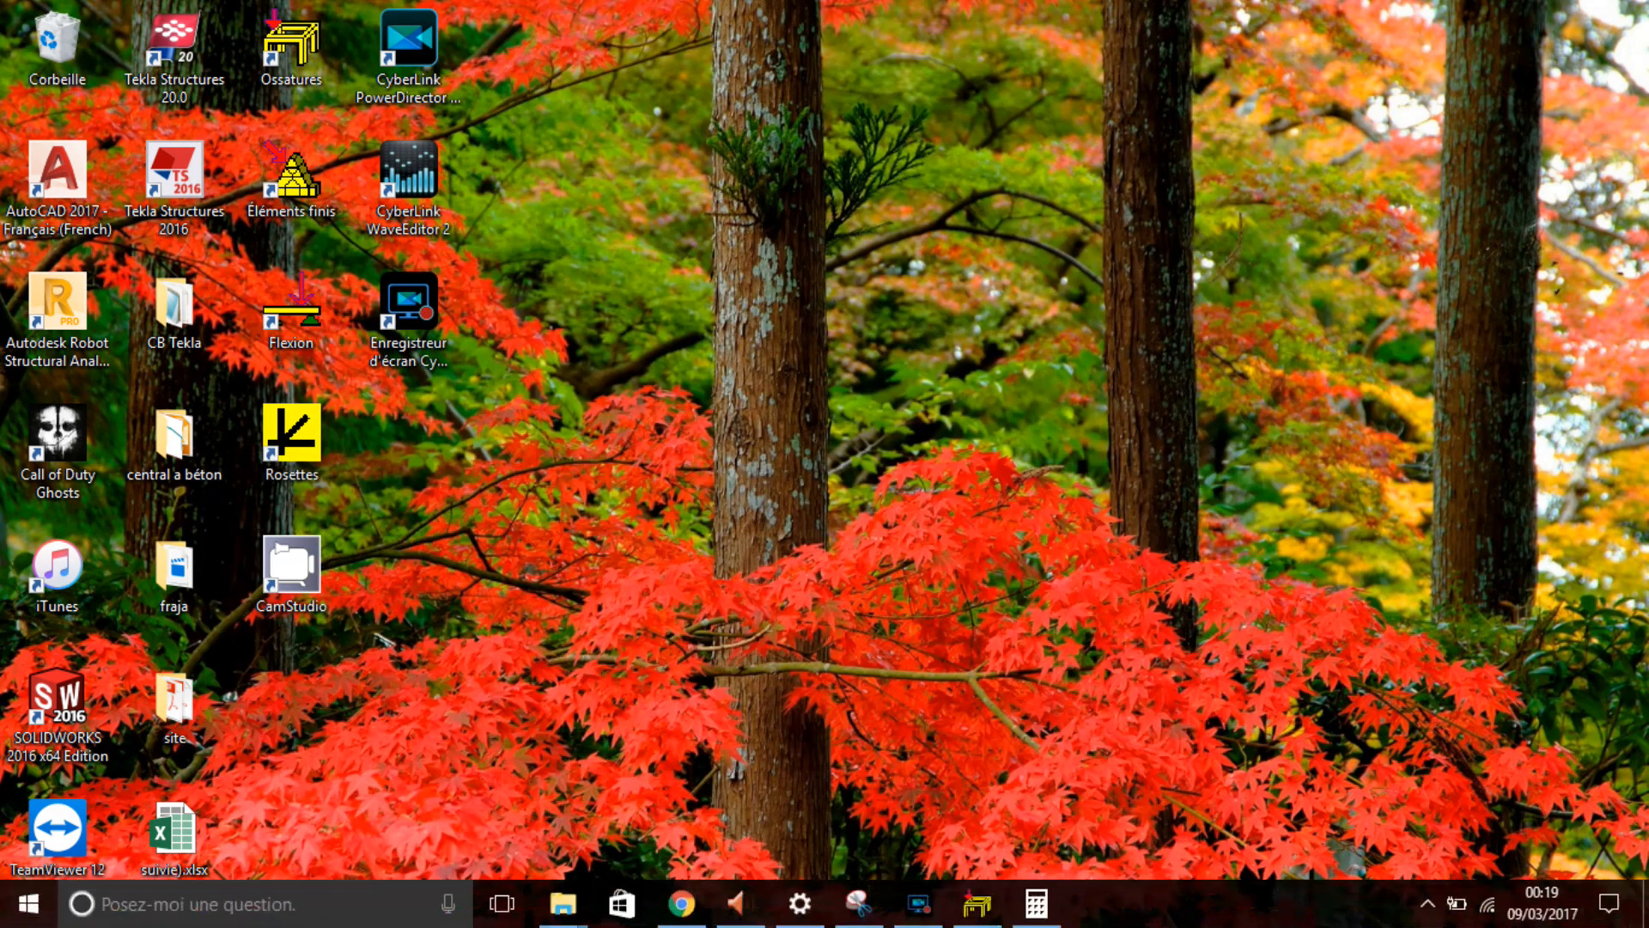
{"action": "left_click", "coordinate": [977, 904]}
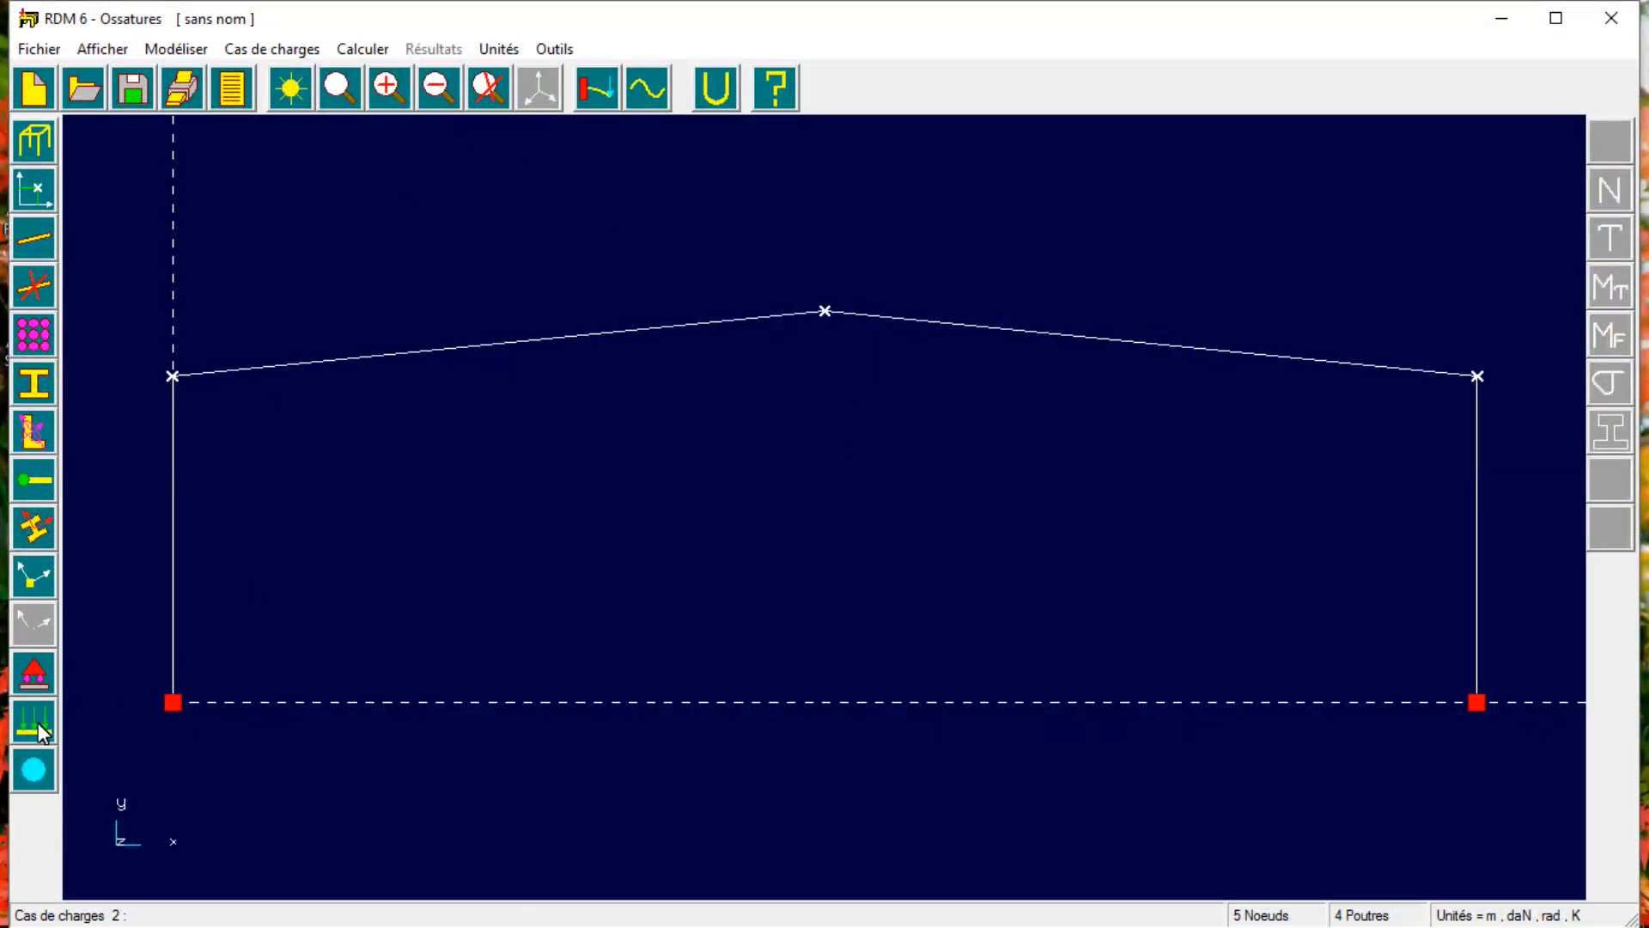
{"action": "left_click", "coordinate": [36, 723]}
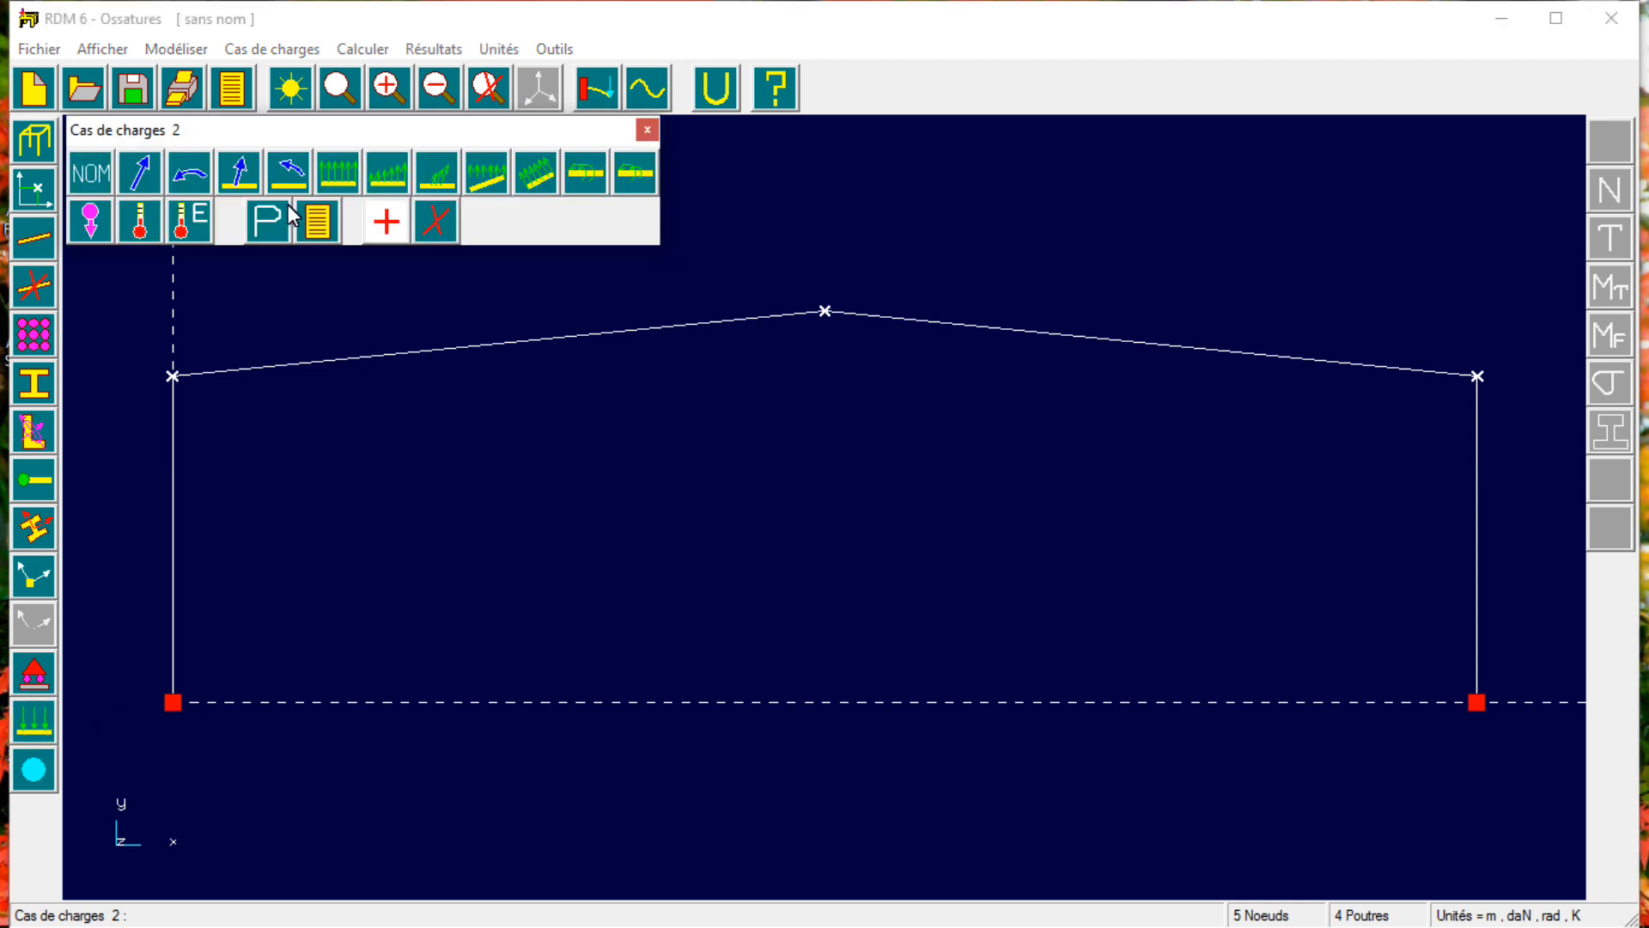
{"action": "left_click", "coordinate": [335, 175]}
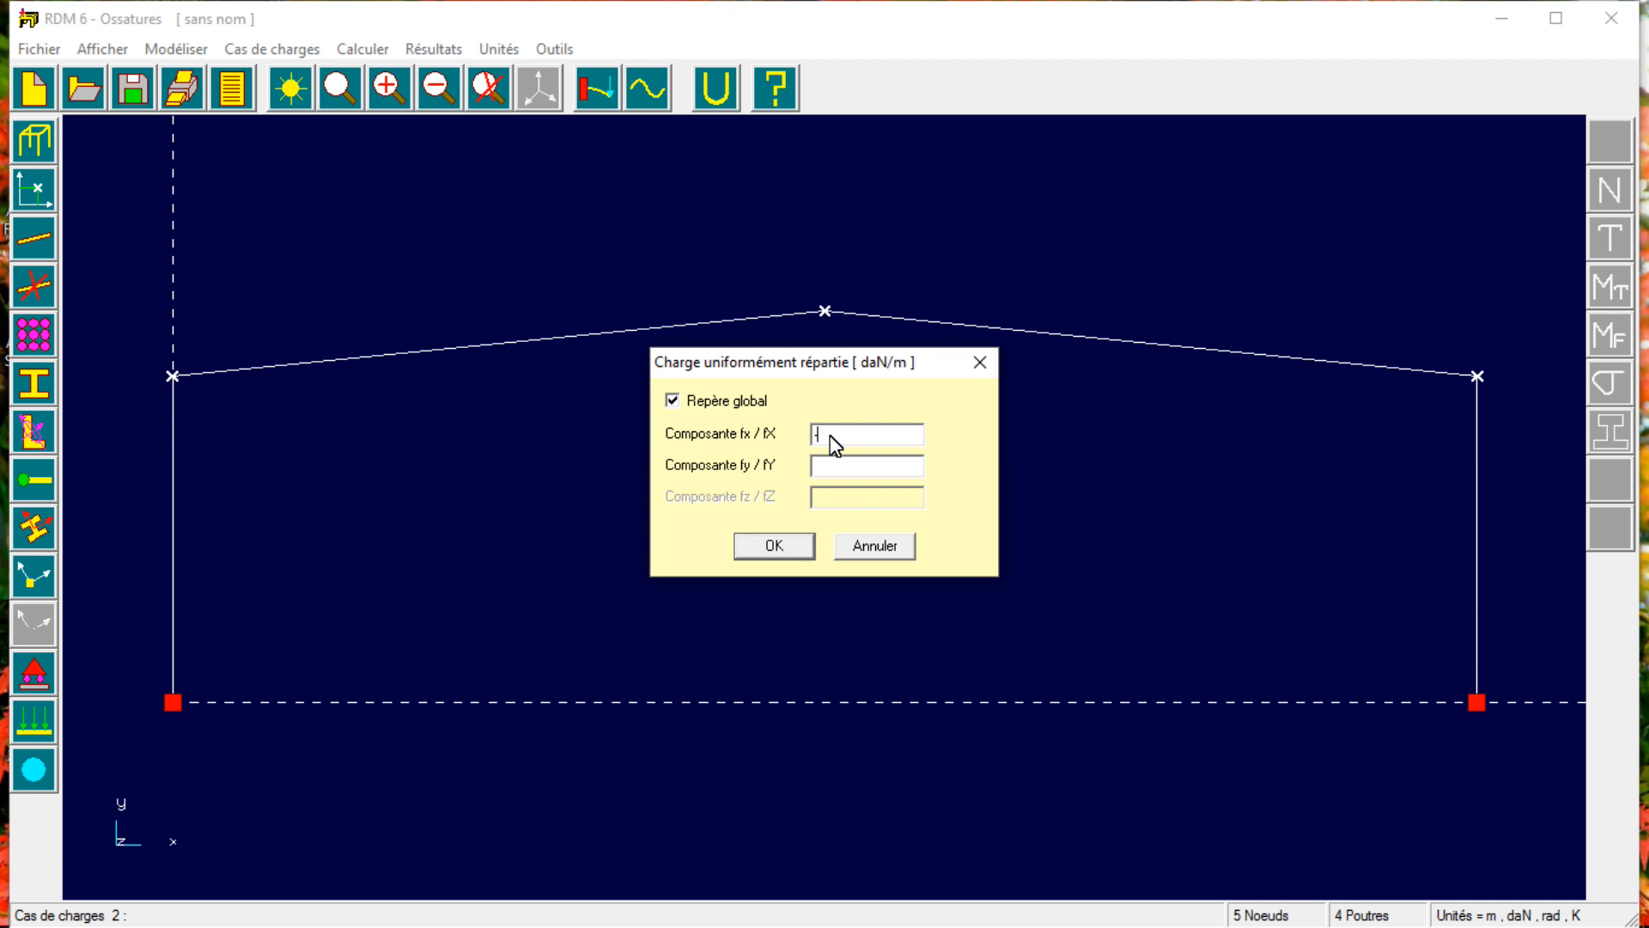
{"action": "type", "text": "-270"}
{"action": "left_click_drag", "start_coordinate": [847, 436], "coordinate": [821, 448]}
{"action": "key", "text": "BackSpace"}
Set the load's global Y component to -270 daN/m and apply it to both rafters in load case 2.
{"action": "left_click", "coordinate": [834, 474]}
{"action": "type", "text": "-270"}
{"action": "left_click", "coordinate": [776, 549]}
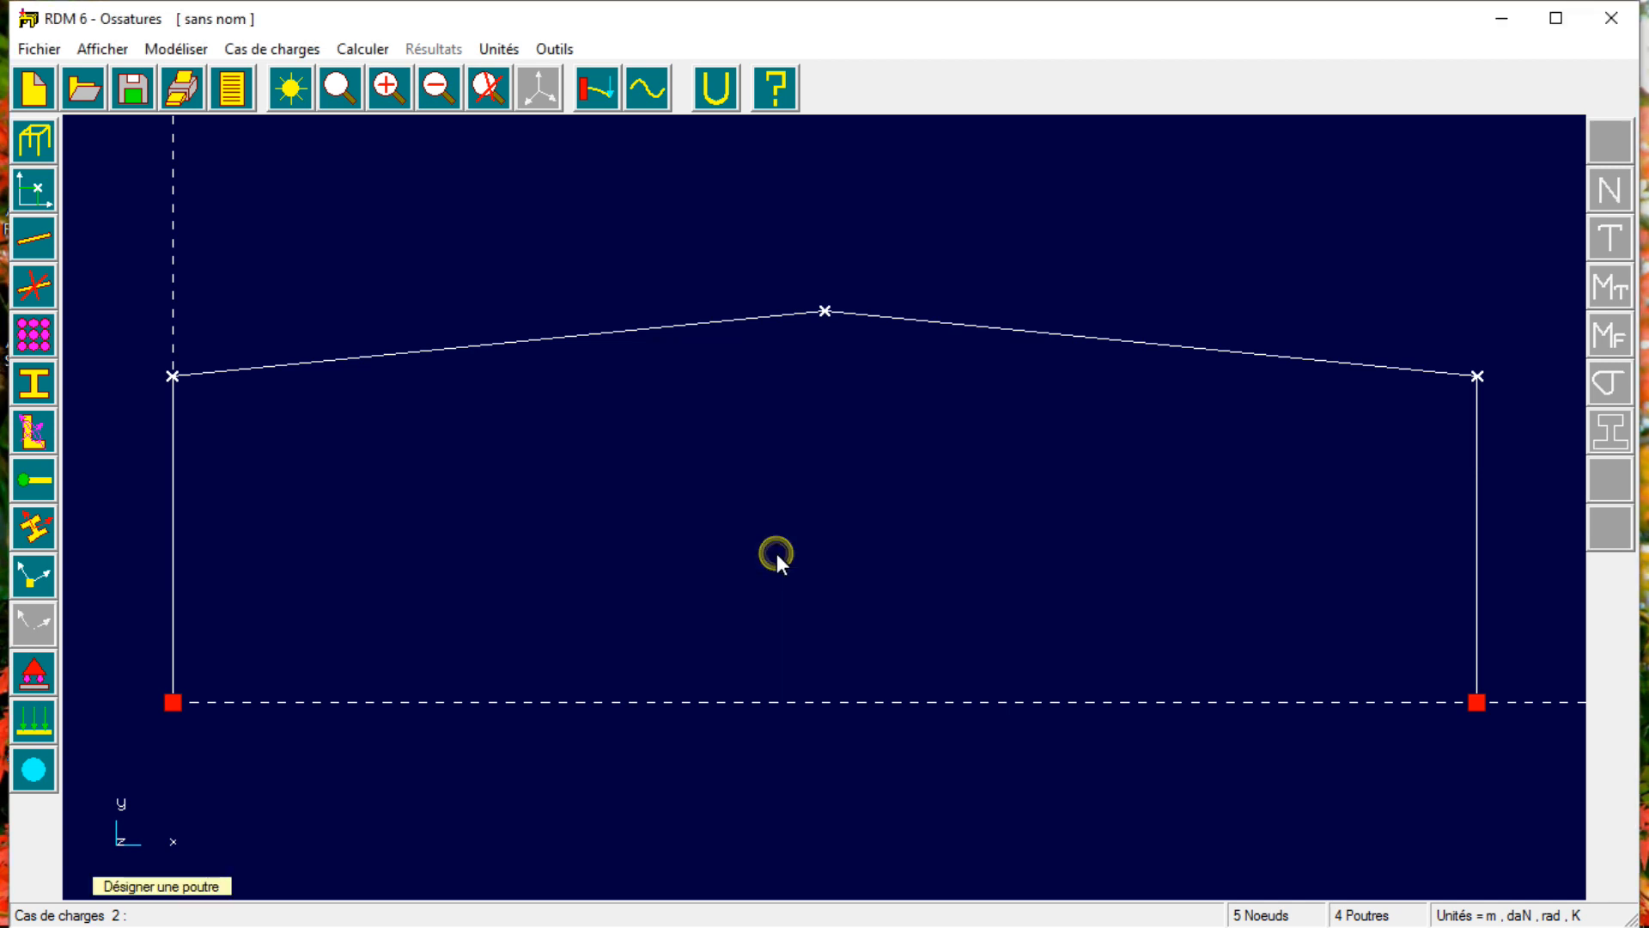
{"action": "left_click", "coordinate": [587, 336]}
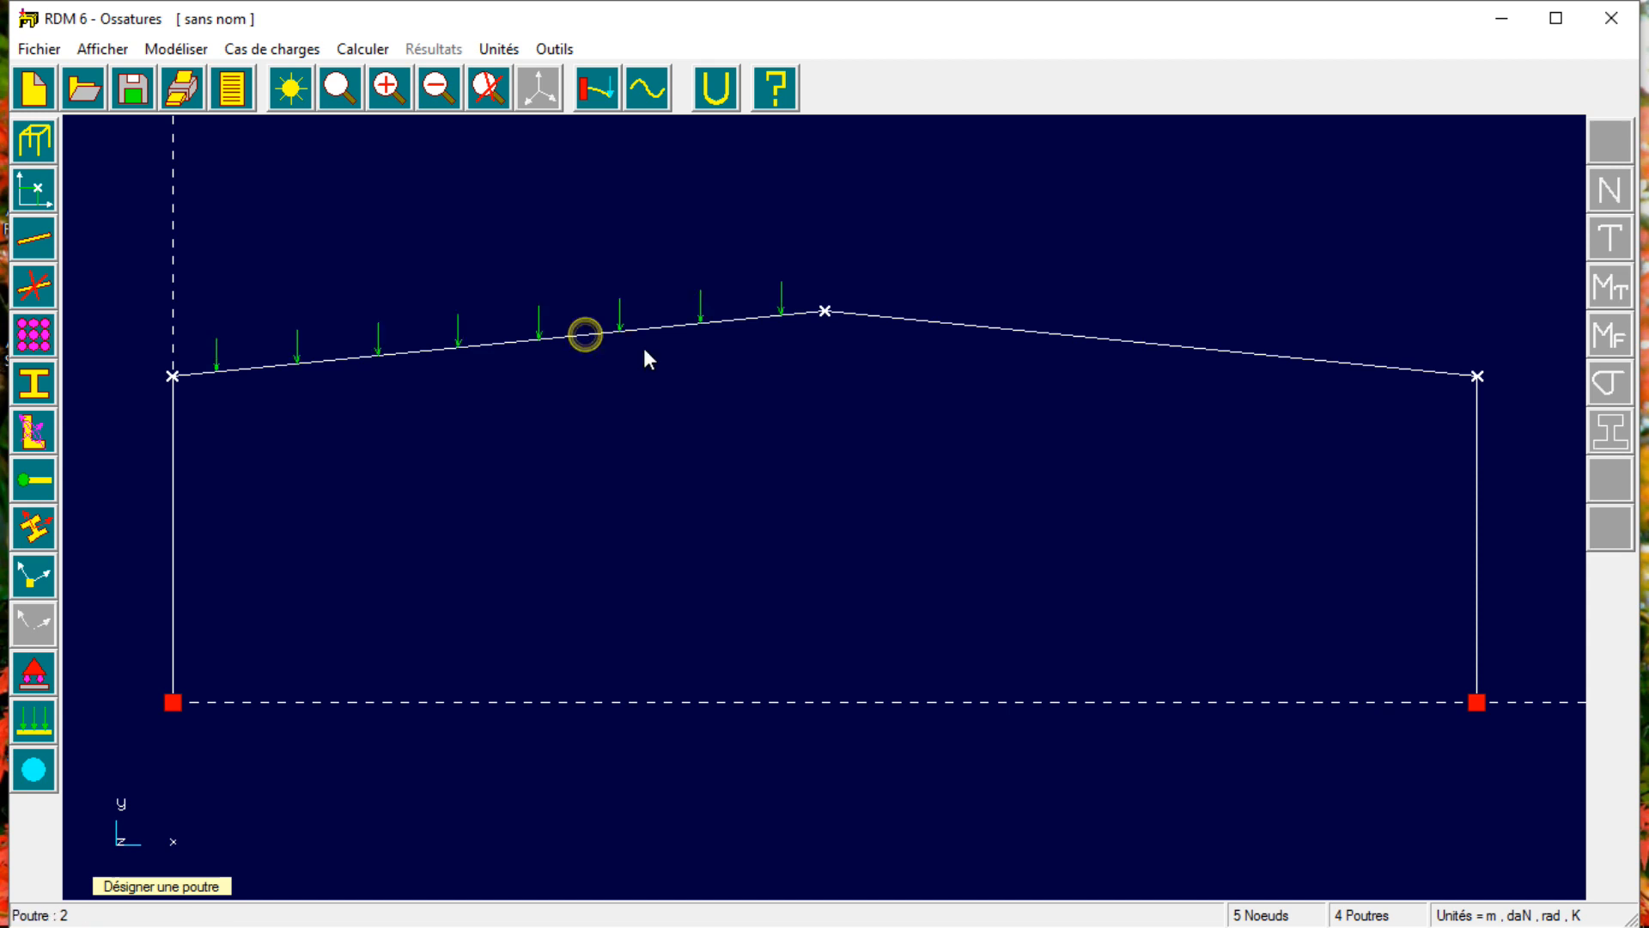
{"action": "left_click", "coordinate": [1041, 335]}
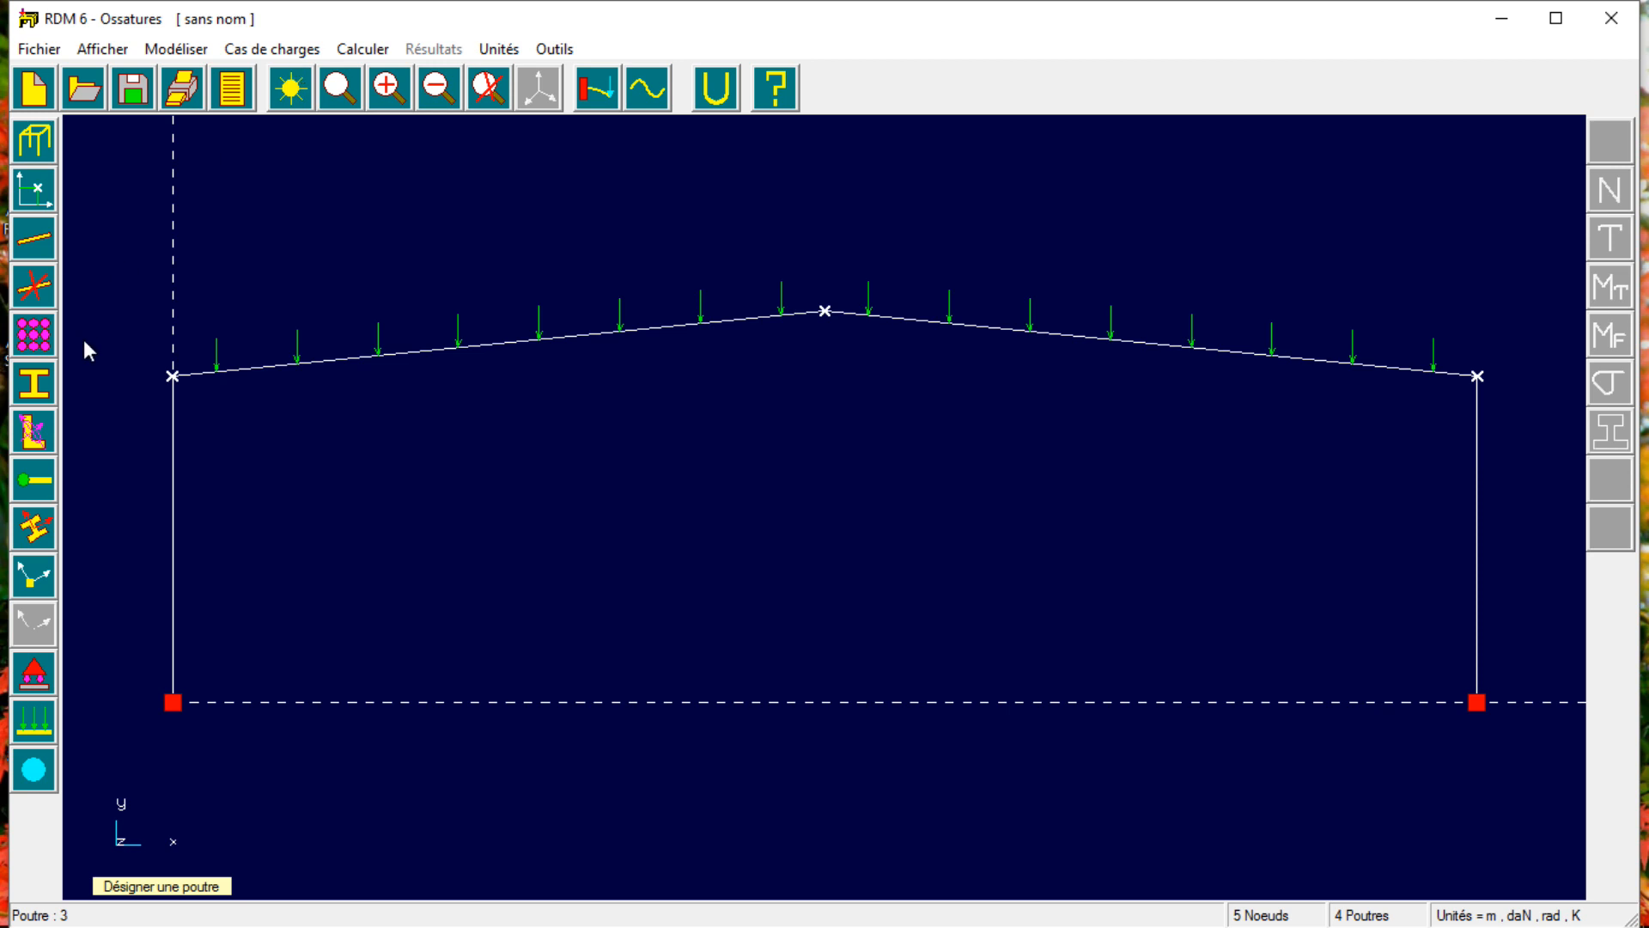
{"action": "left_click", "coordinate": [15, 762]}
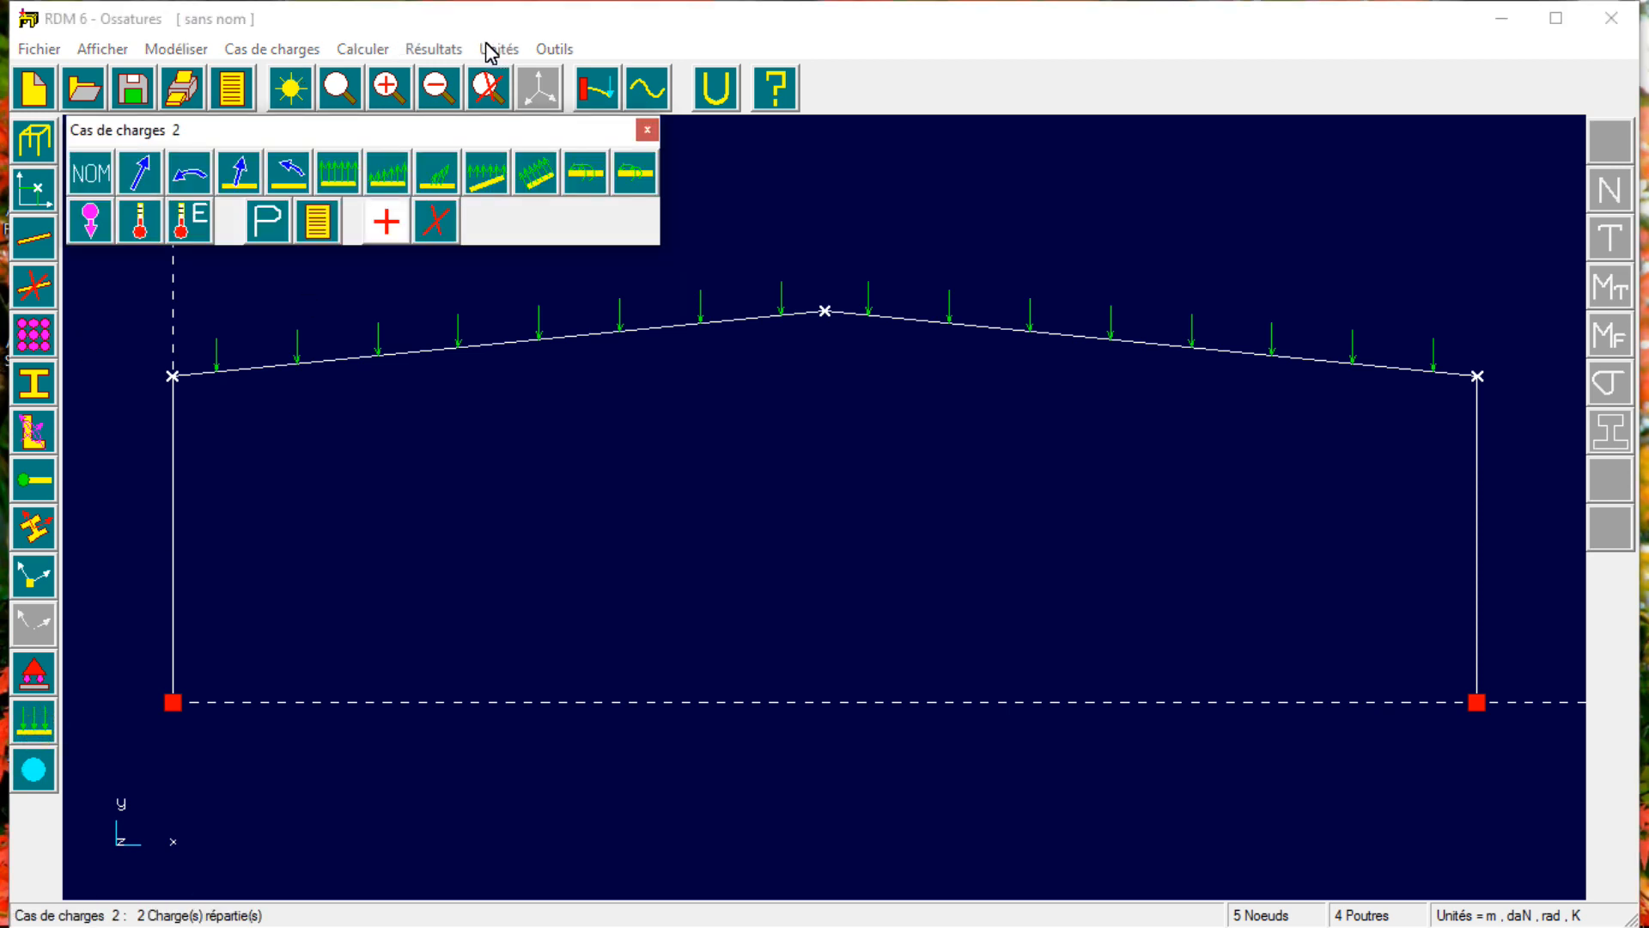
{"action": "left_click", "coordinate": [650, 131]}
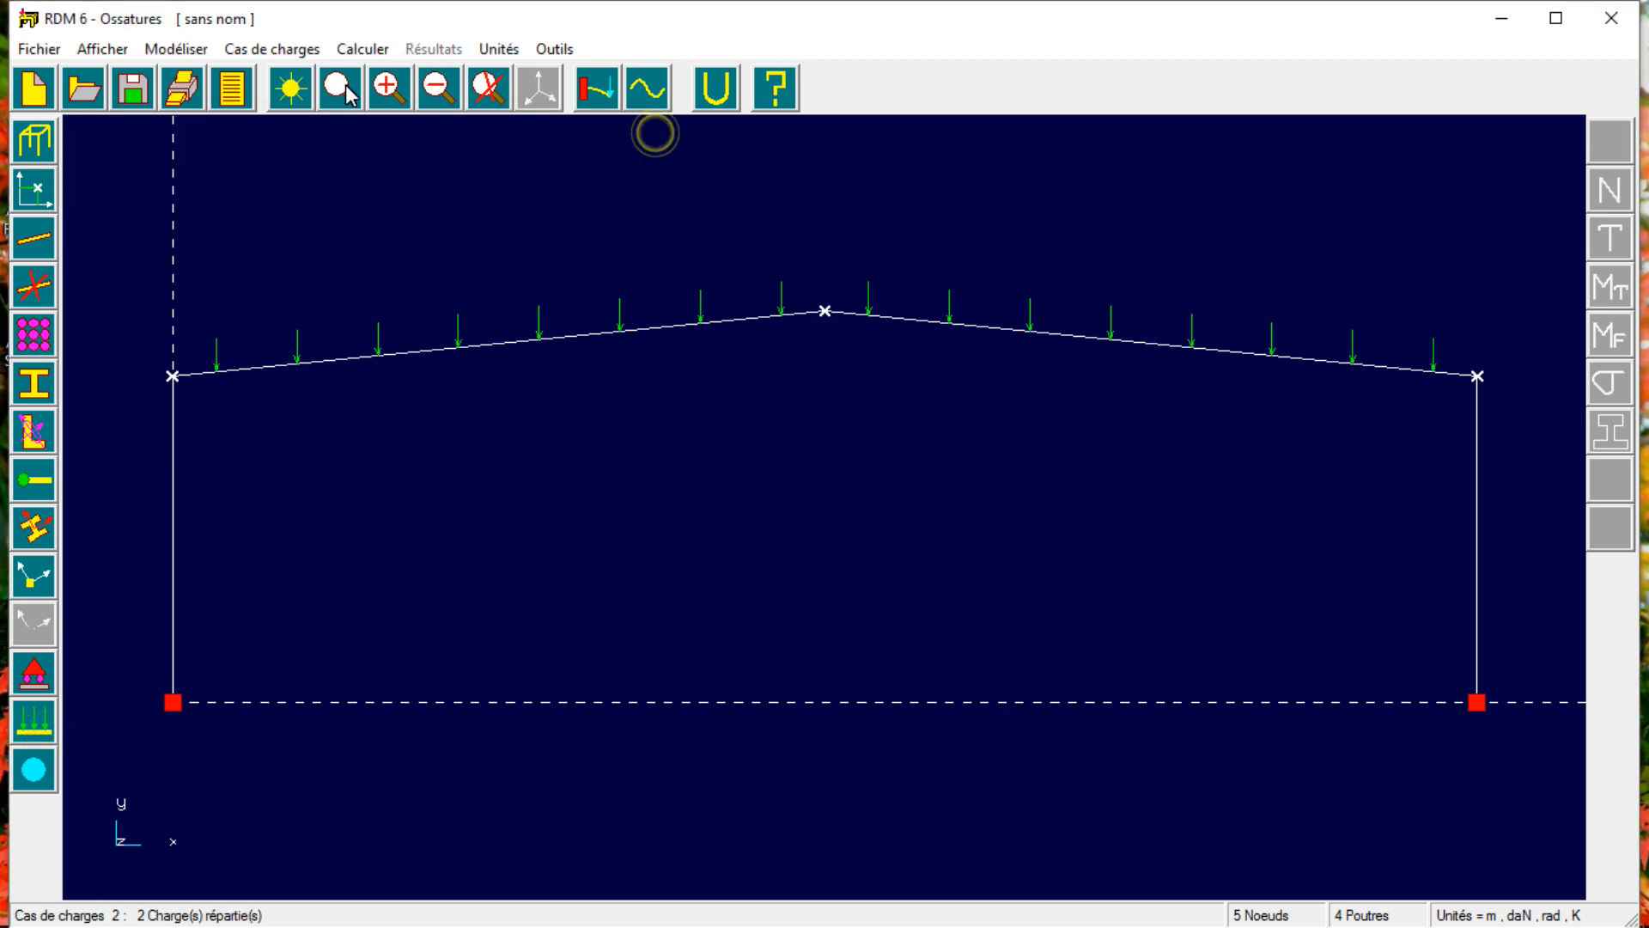
Add a third load case to the frame model.
{"action": "left_click", "coordinate": [310, 56]}
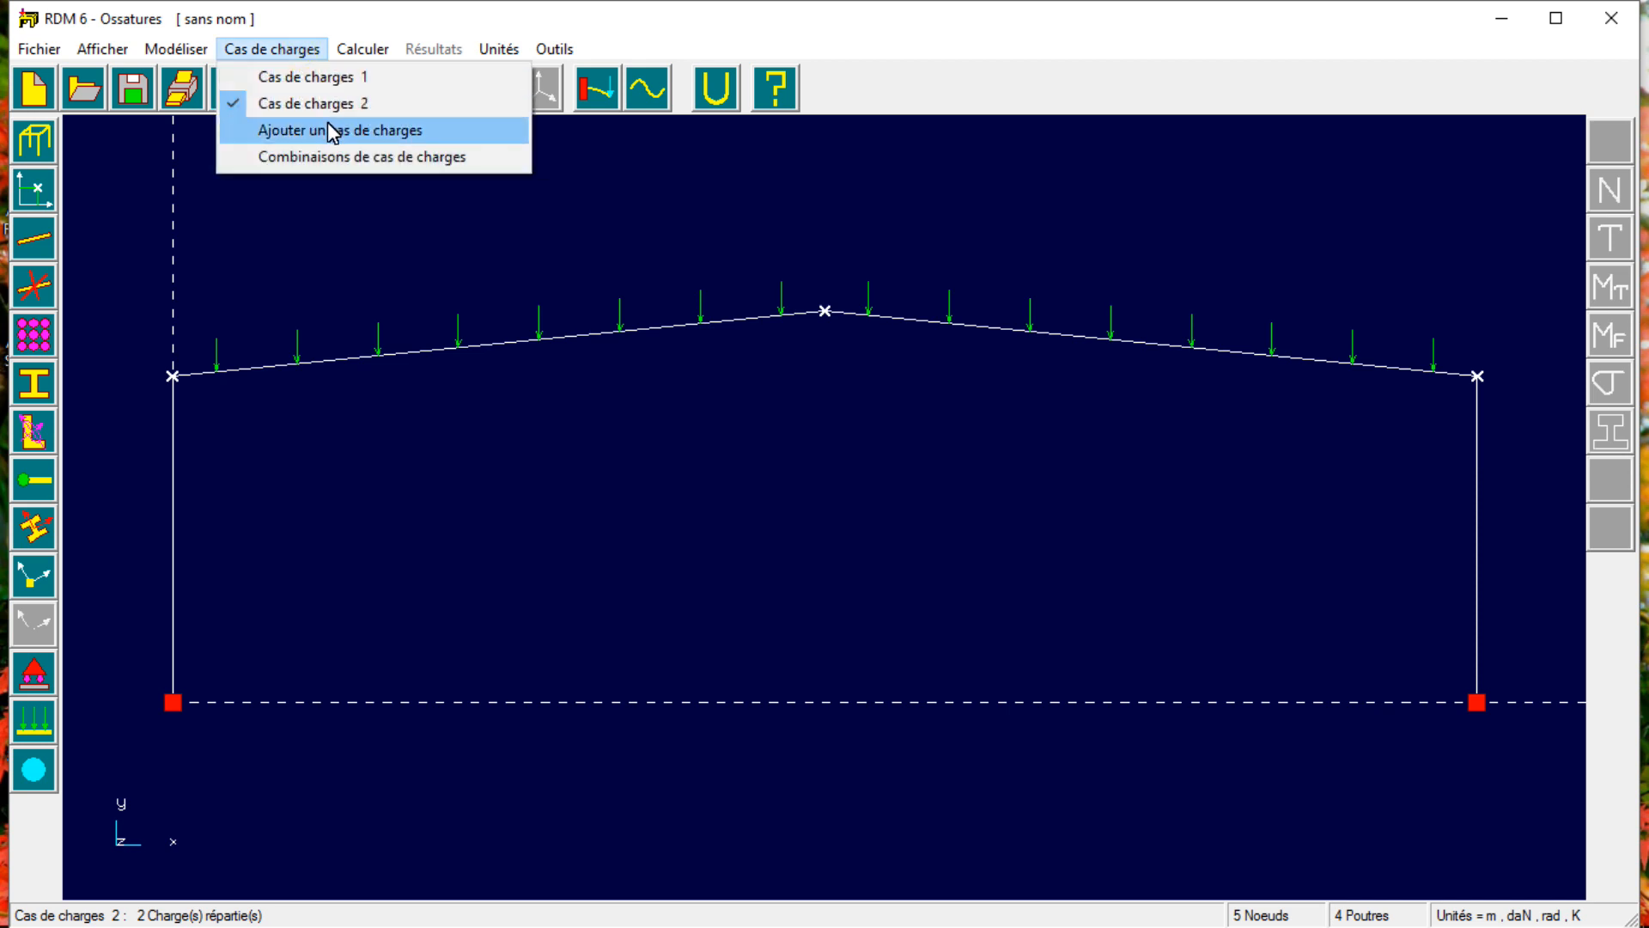
{"action": "left_click", "coordinate": [332, 129]}
{"action": "left_click", "coordinate": [302, 50]}
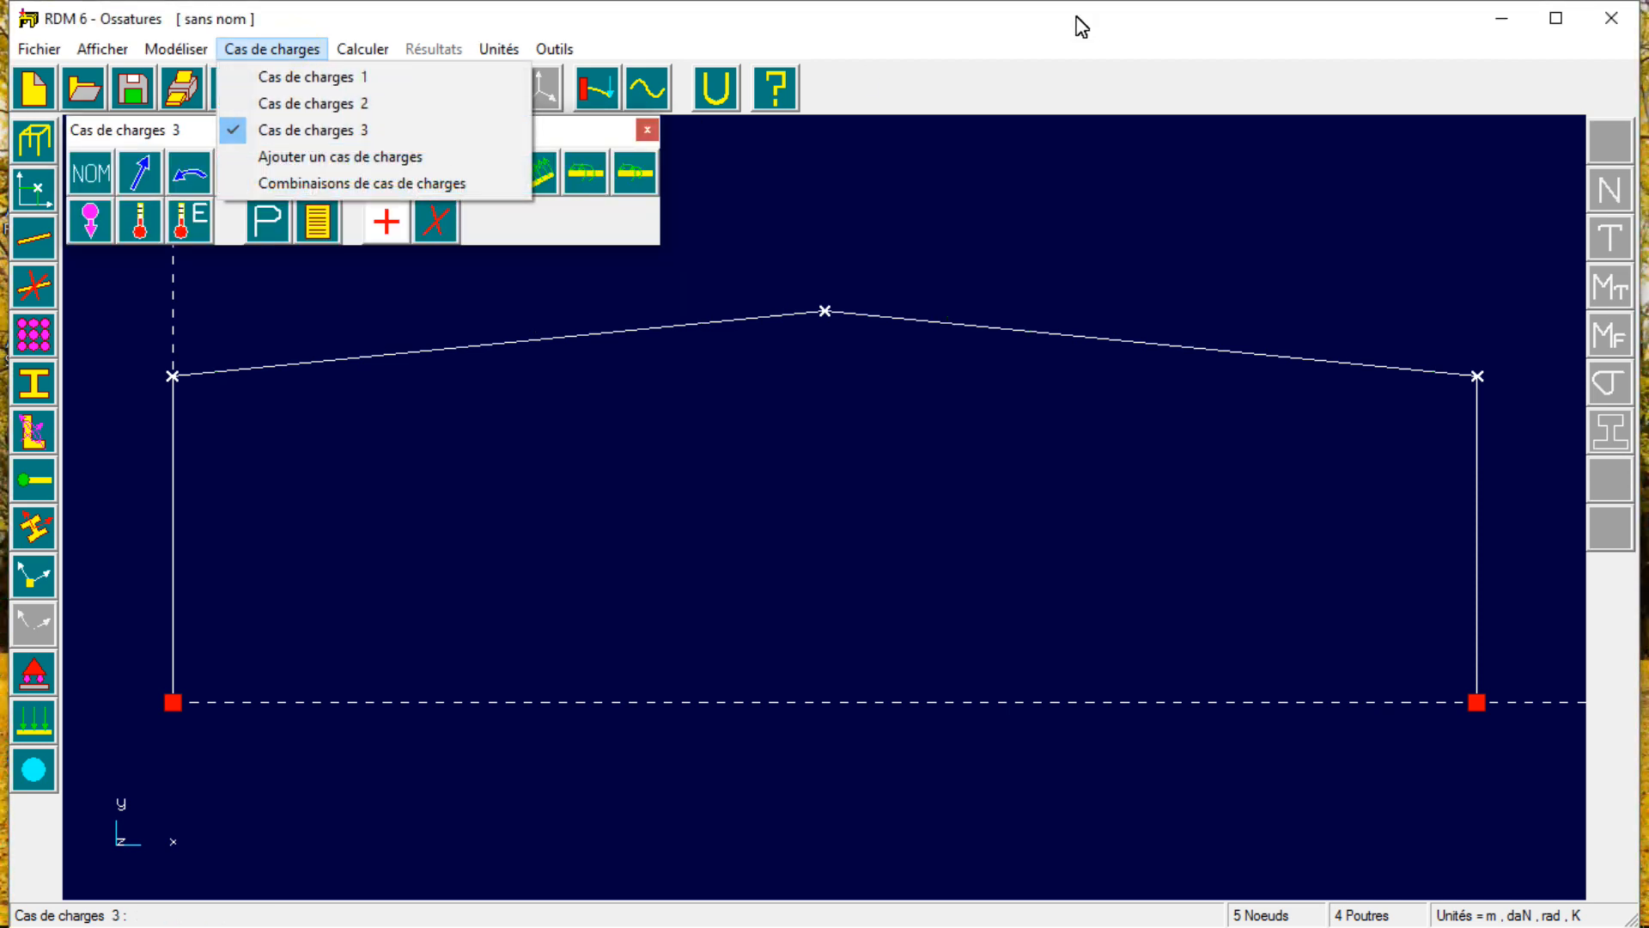
{"action": "left_click", "coordinate": [1500, 26]}
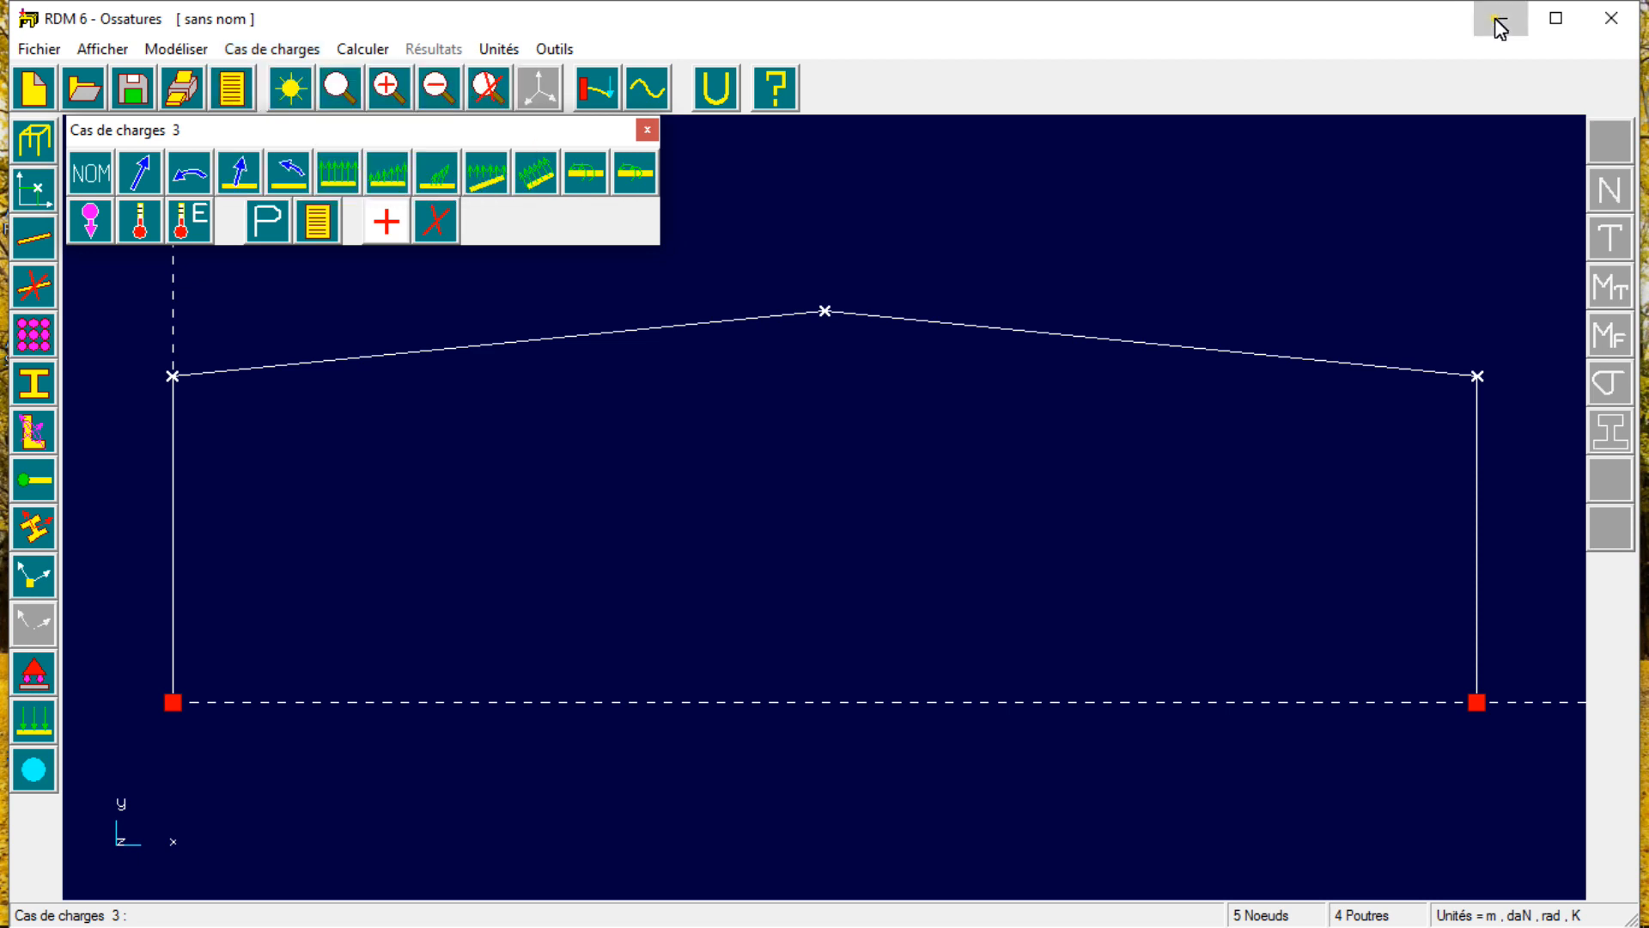
Switch to the exercise statement in the Snipping Tool to examine the wind action and frame dimensions, and return to RDM 6.
{"action": "left_click", "coordinate": [1504, 18]}
{"action": "left_click", "coordinate": [975, 906]}
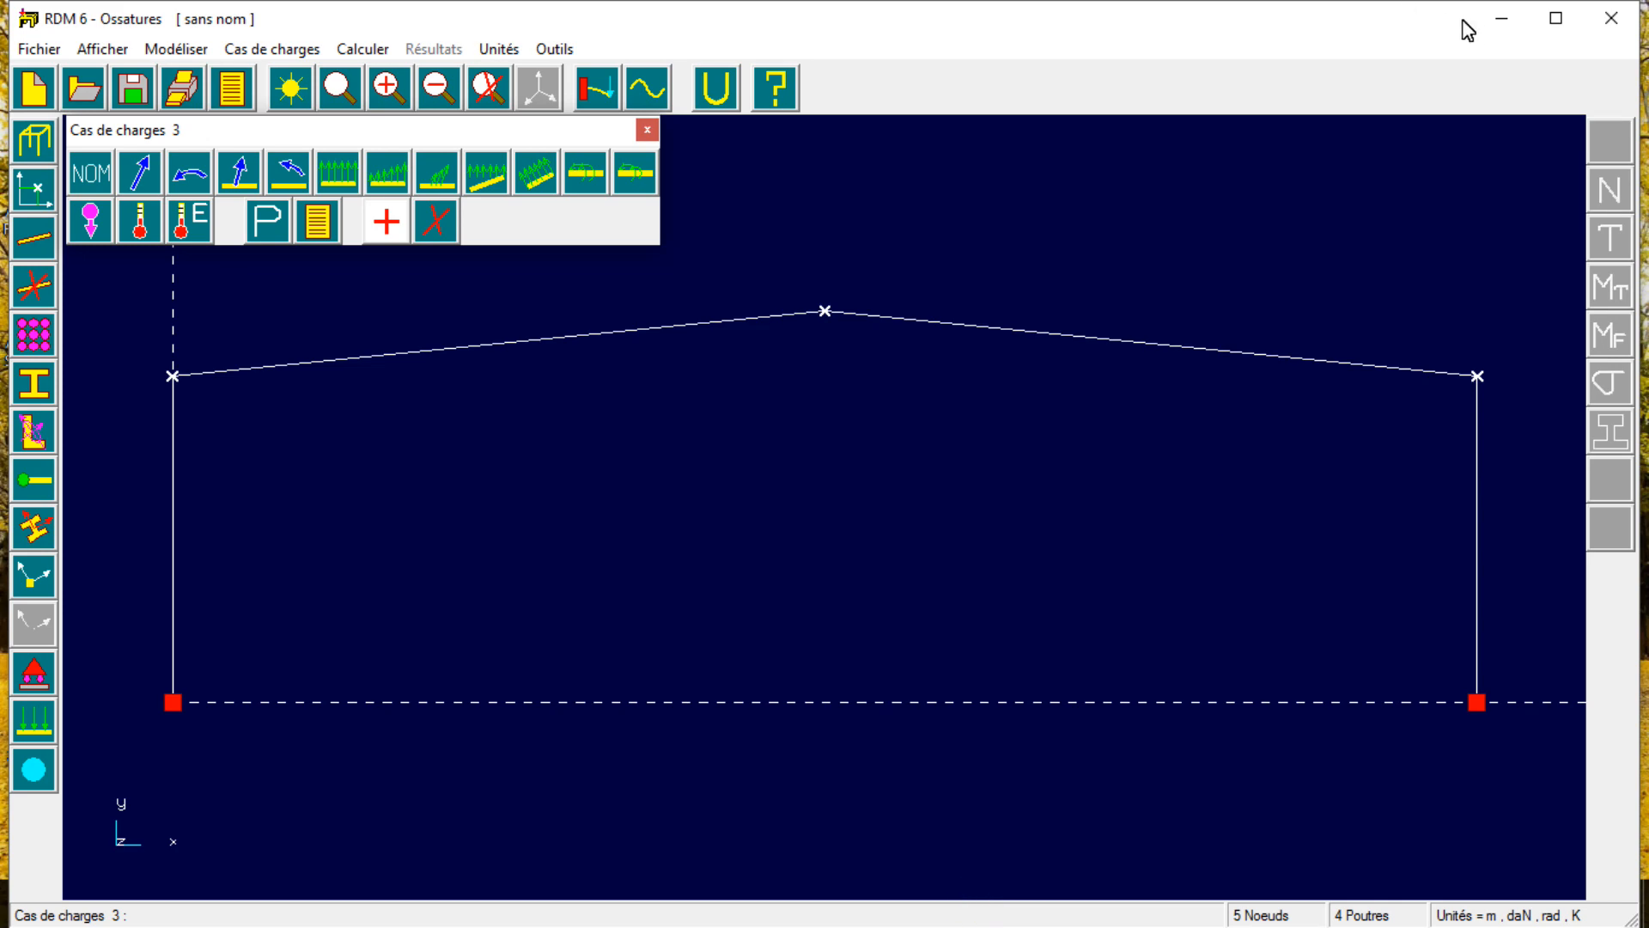
{"action": "left_click", "coordinate": [1507, 26]}
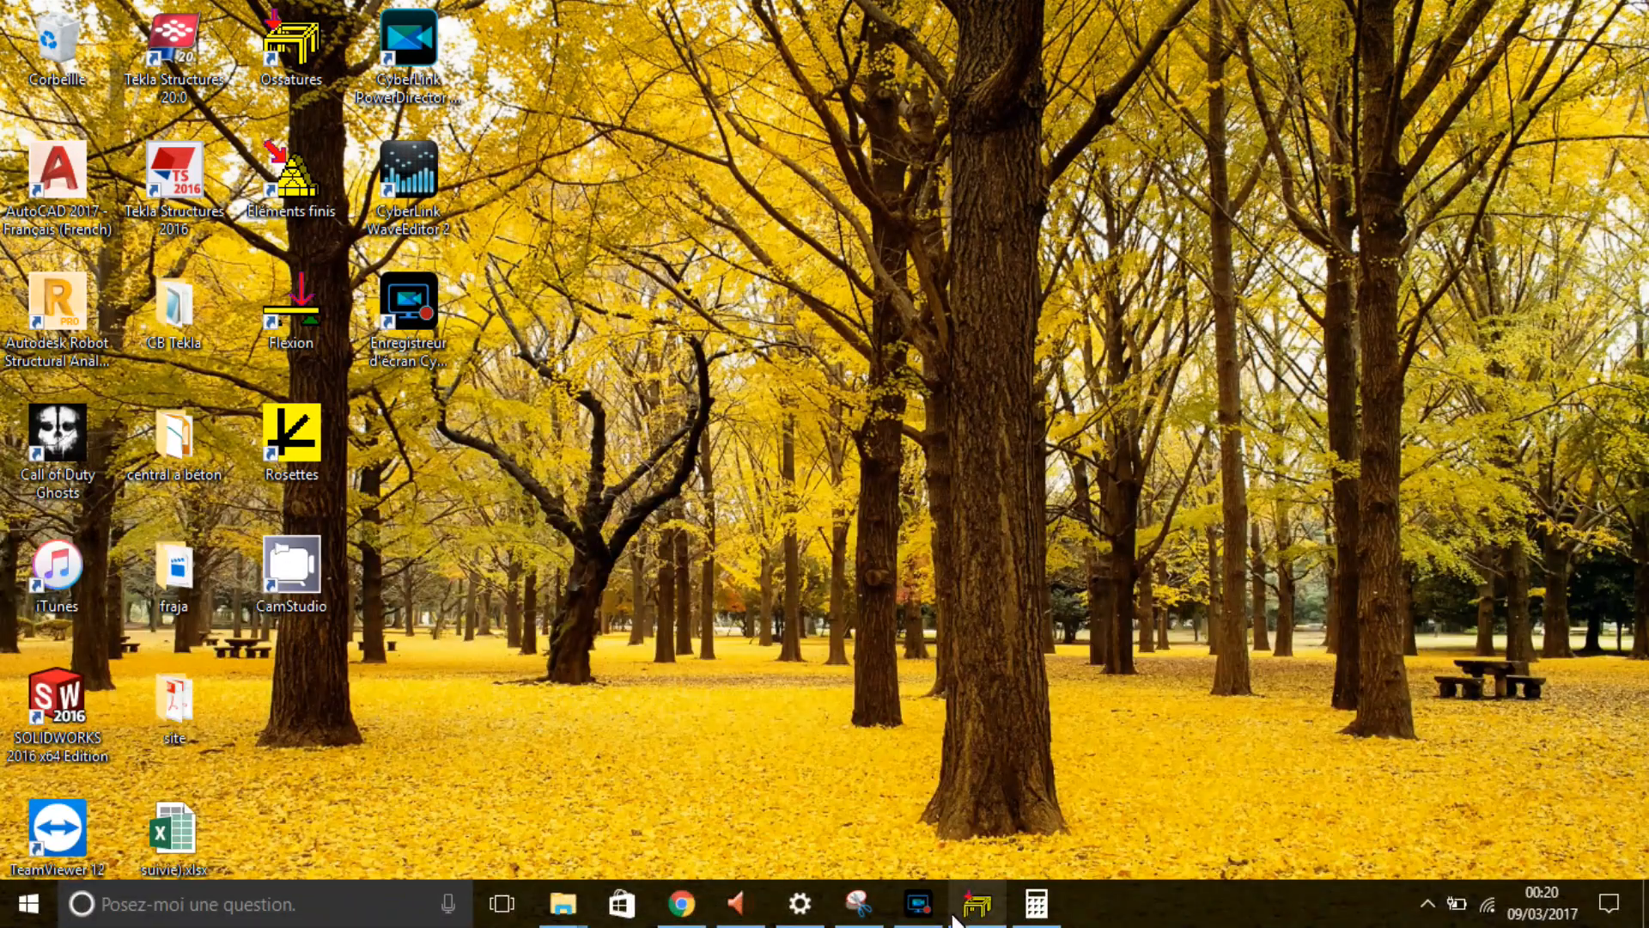
{"action": "left_click", "coordinate": [858, 904]}
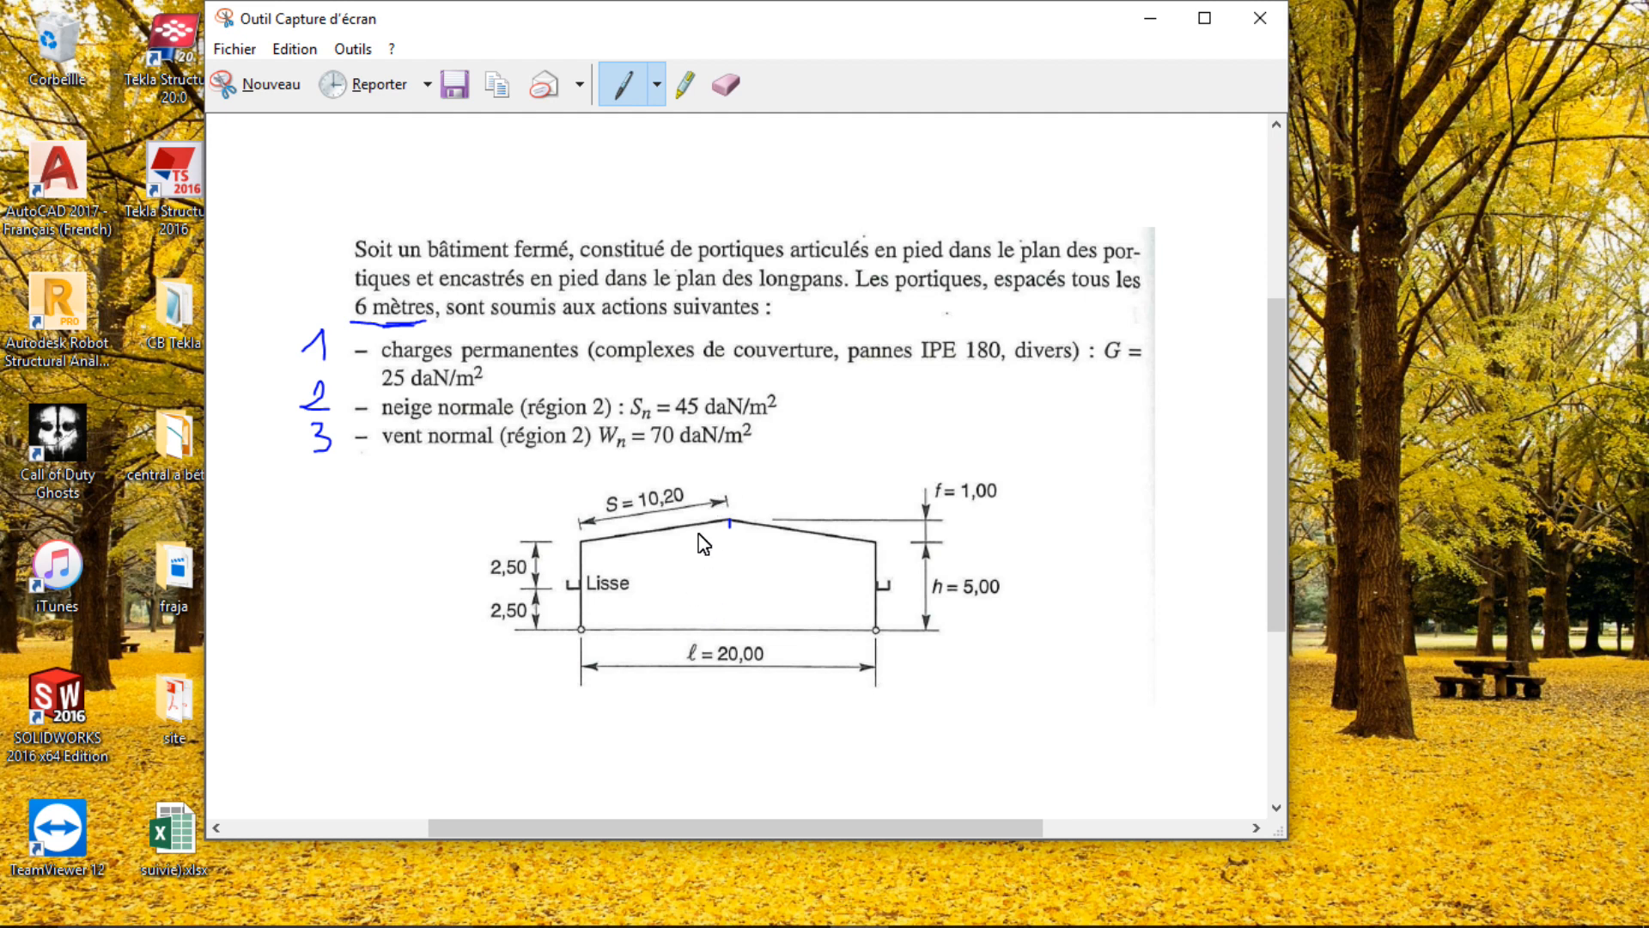
{"action": "left_click", "coordinate": [1130, 28]}
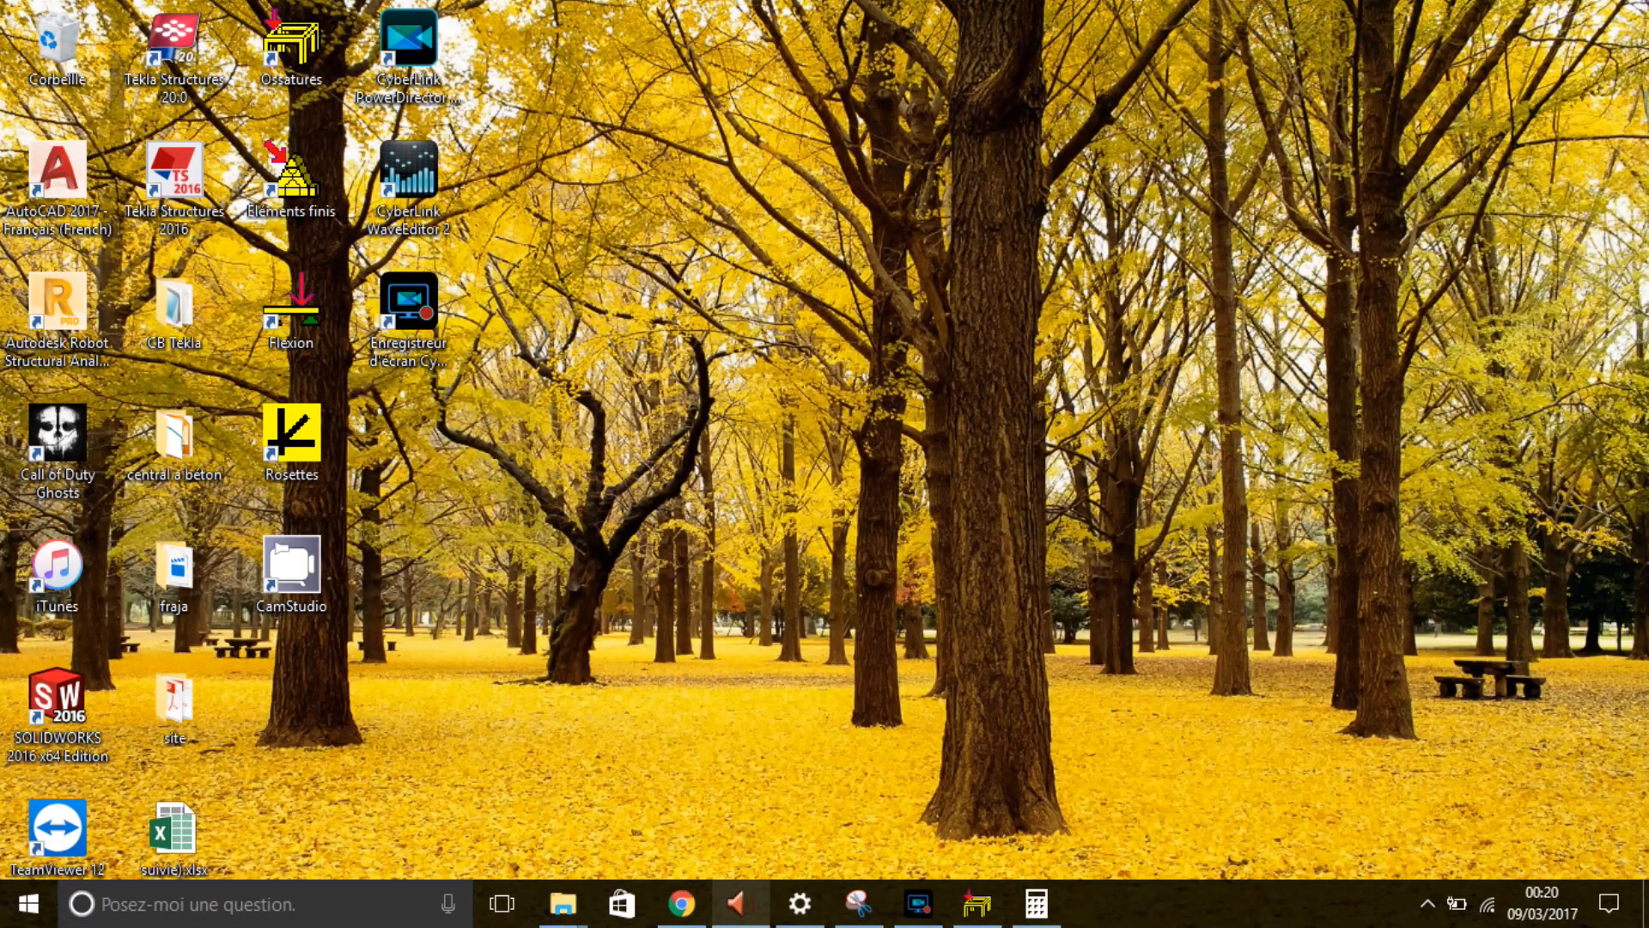
{"action": "left_click", "coordinate": [978, 907]}
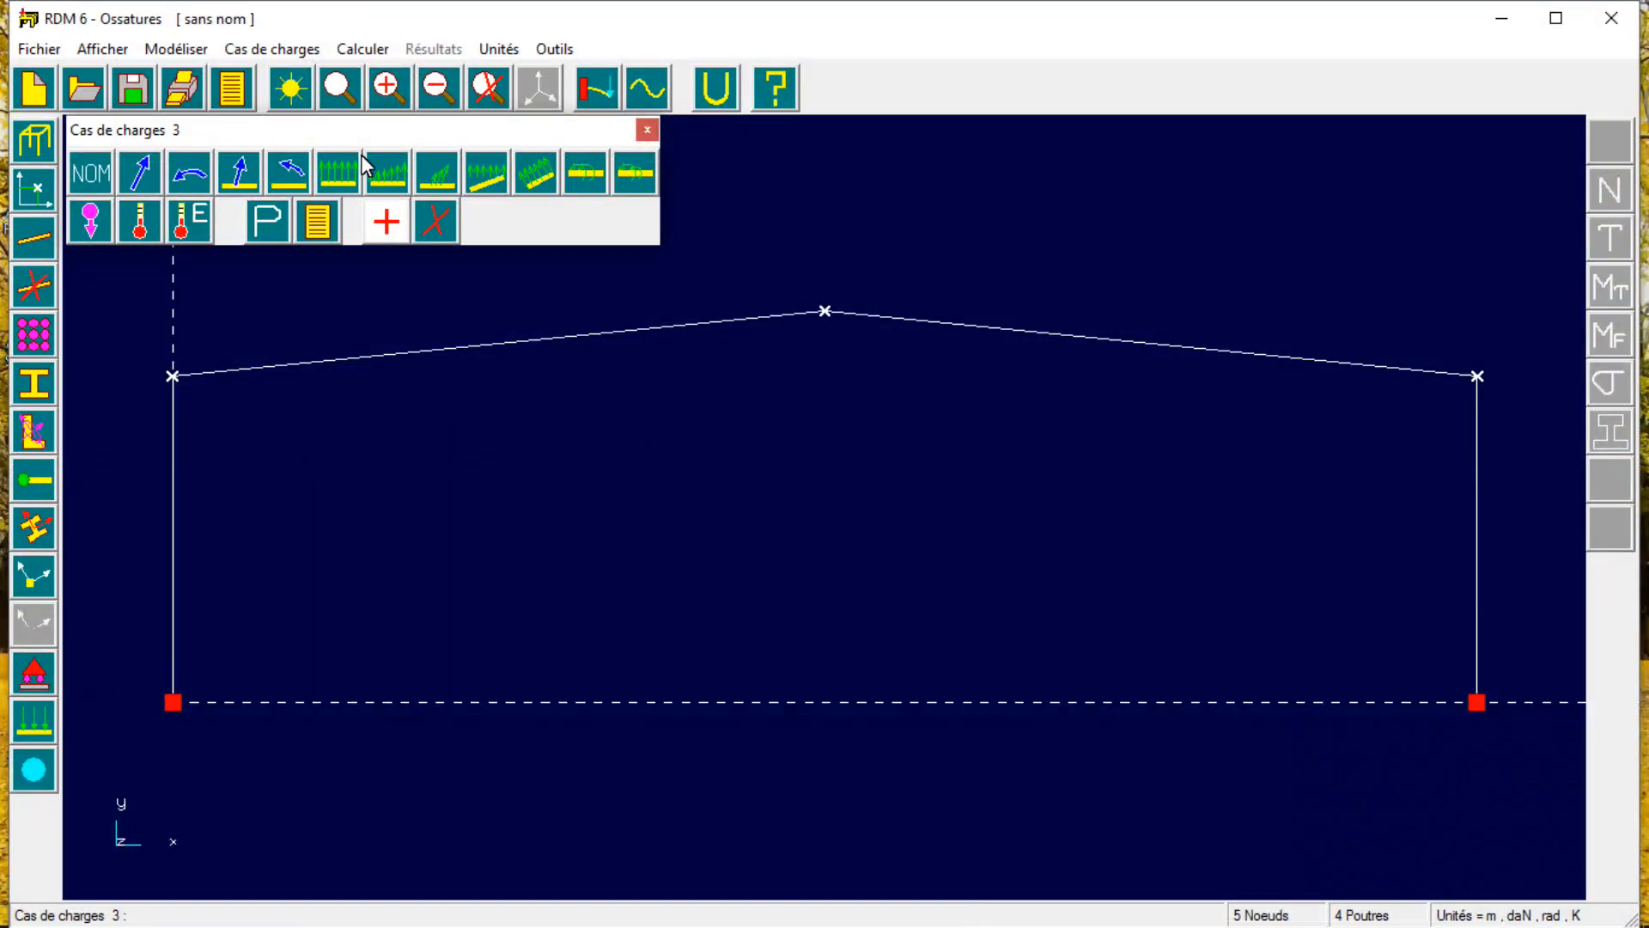
Apply a uniformly distributed load of 300 daN/m along global Y to both rafters in load case 3.
{"action": "left_click", "coordinate": [339, 175]}
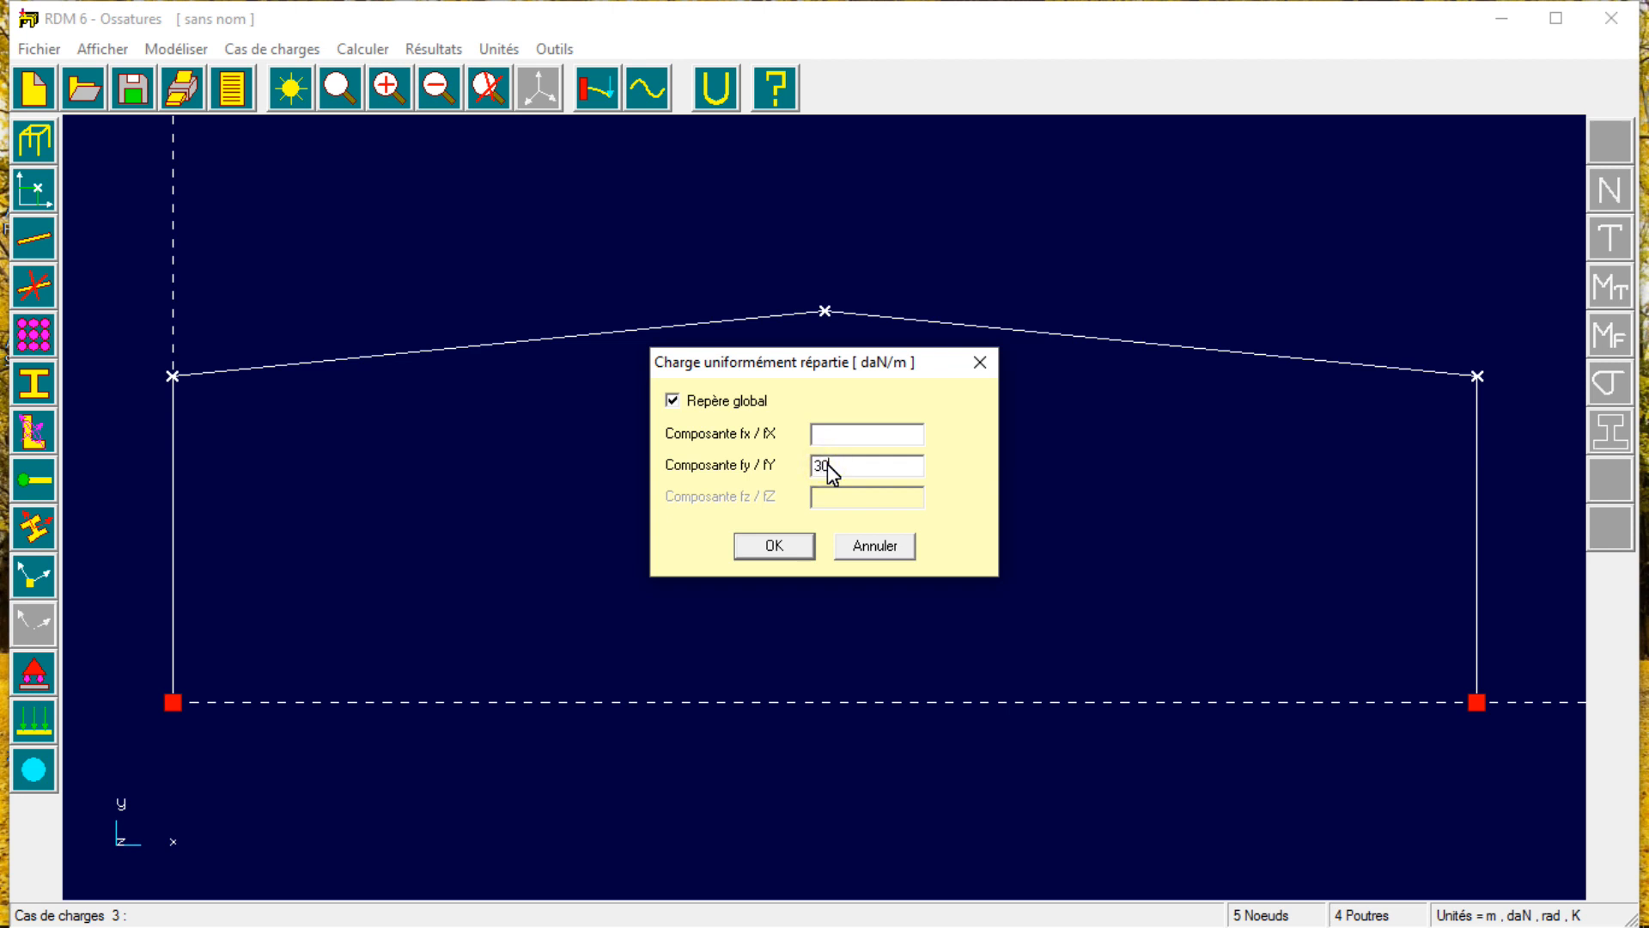
{"action": "left_click", "coordinate": [770, 545]}
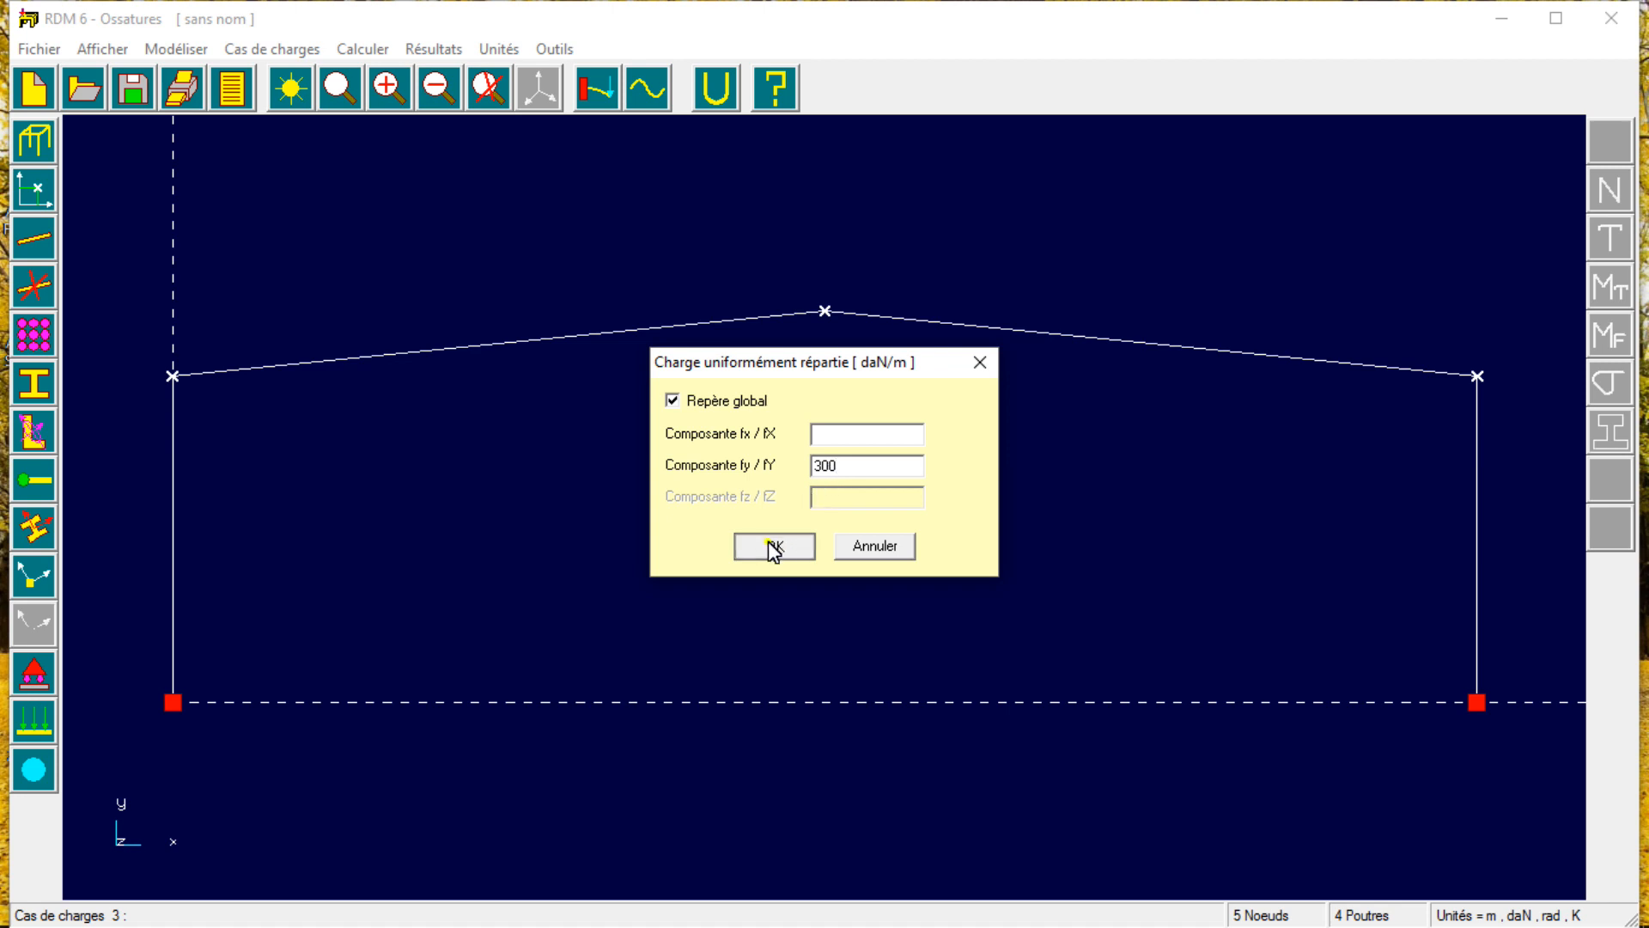
{"action": "left_click", "coordinate": [586, 339]}
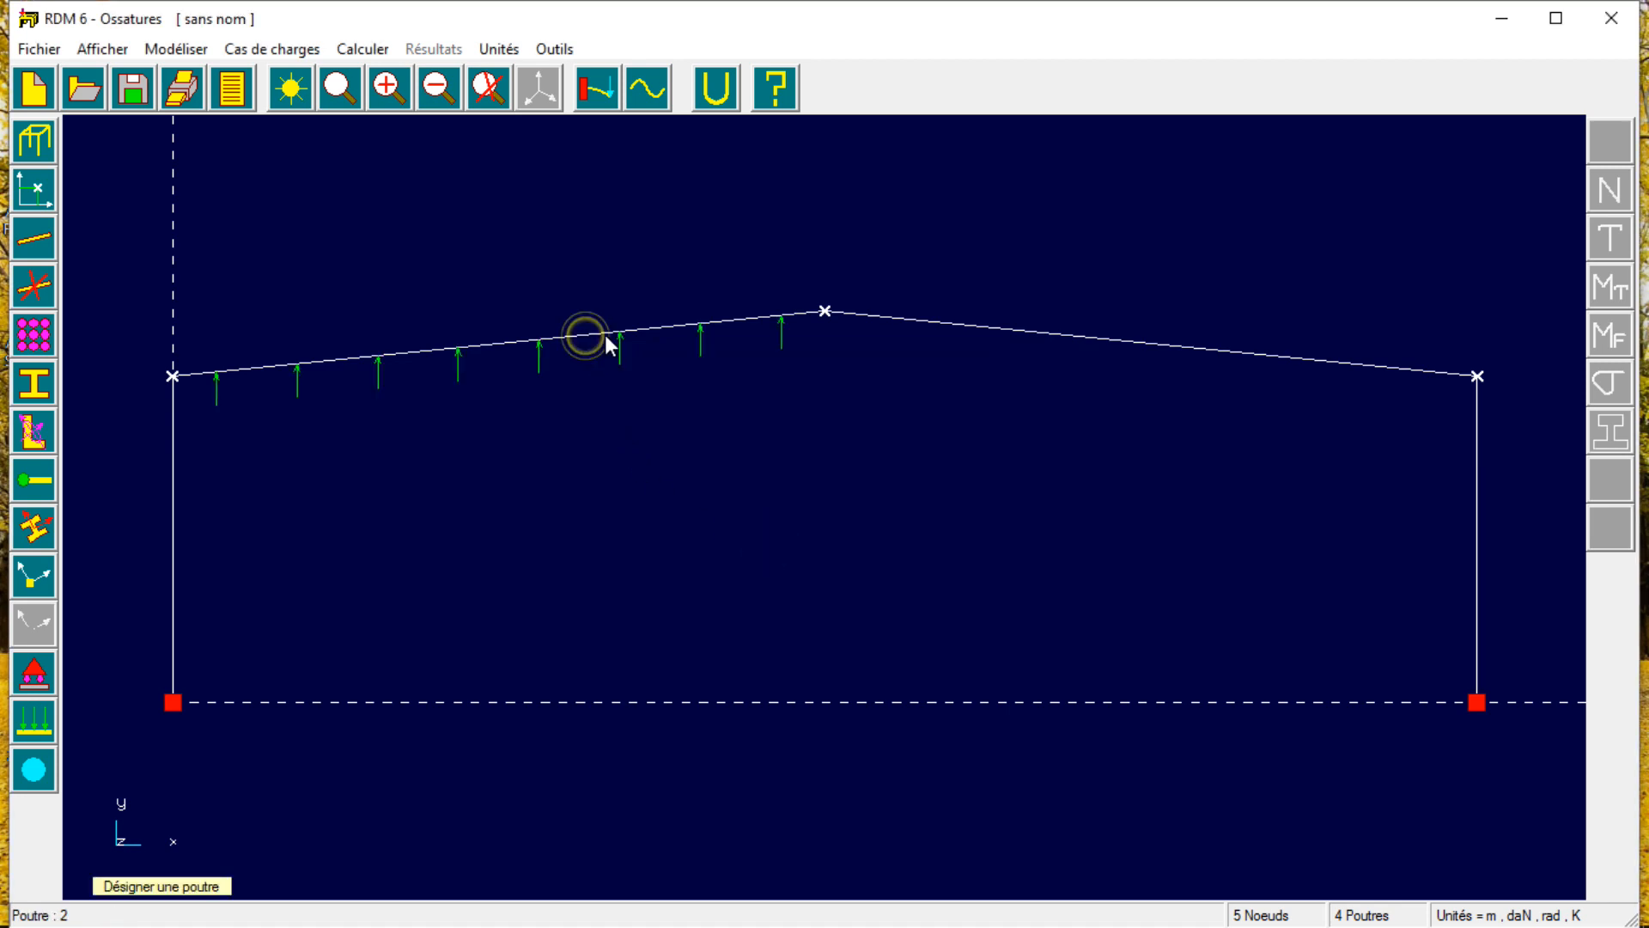
{"action": "left_click", "coordinate": [899, 318]}
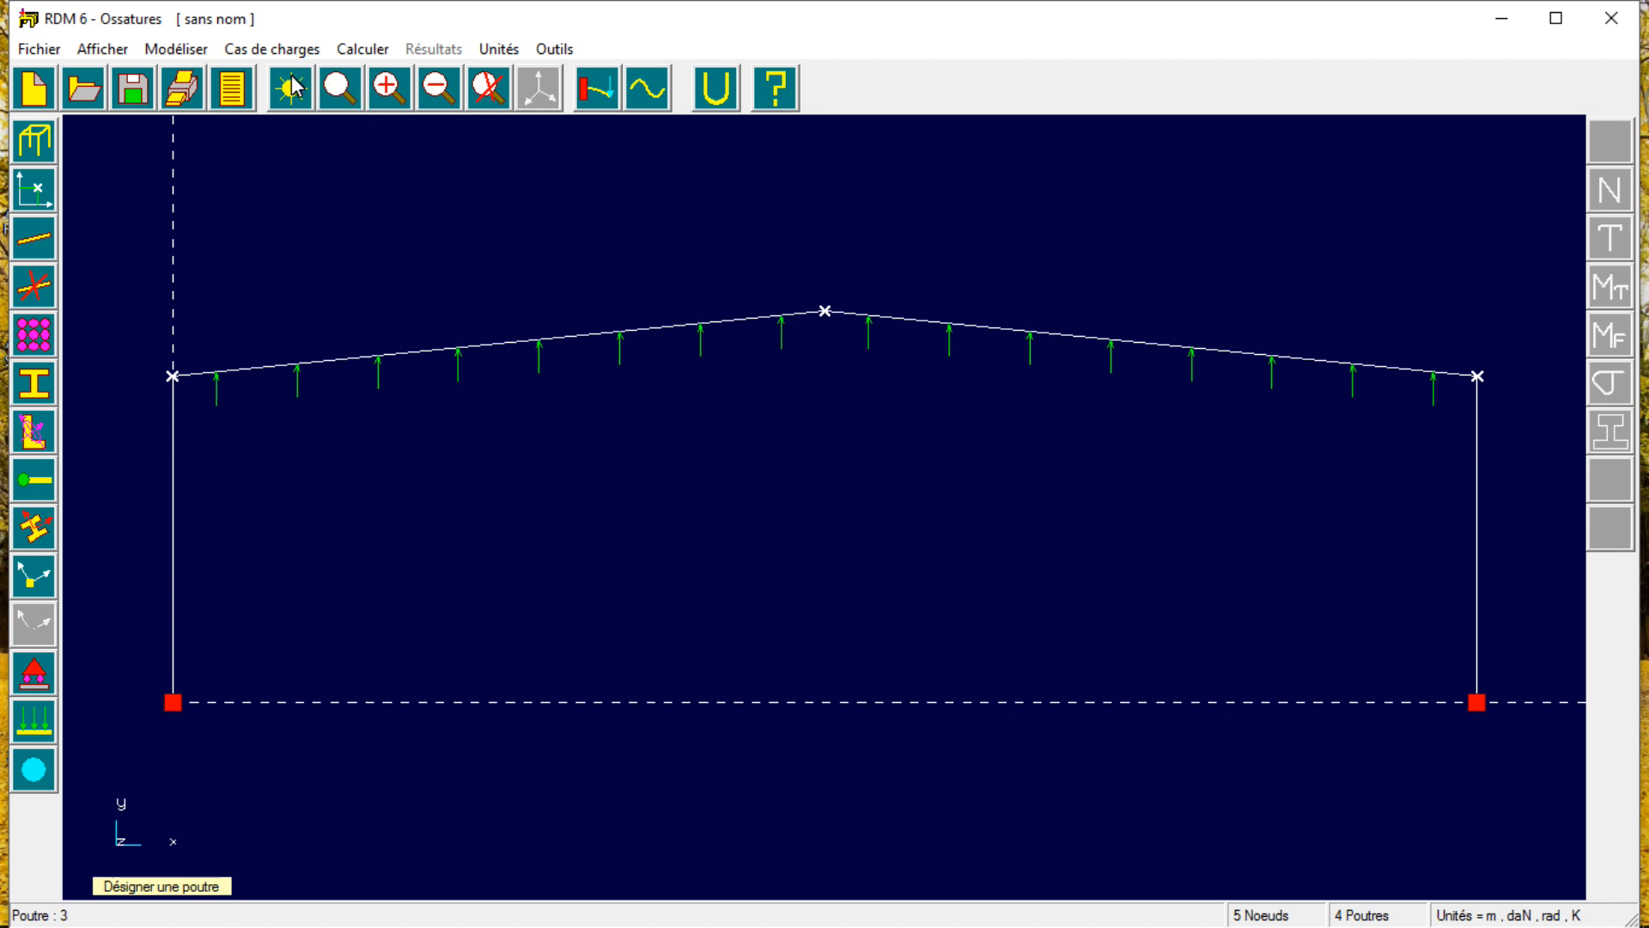
Apply a uniformly distributed load of 250 daN/m along global X to both columns in load case 3.
{"action": "left_click", "coordinate": [37, 730]}
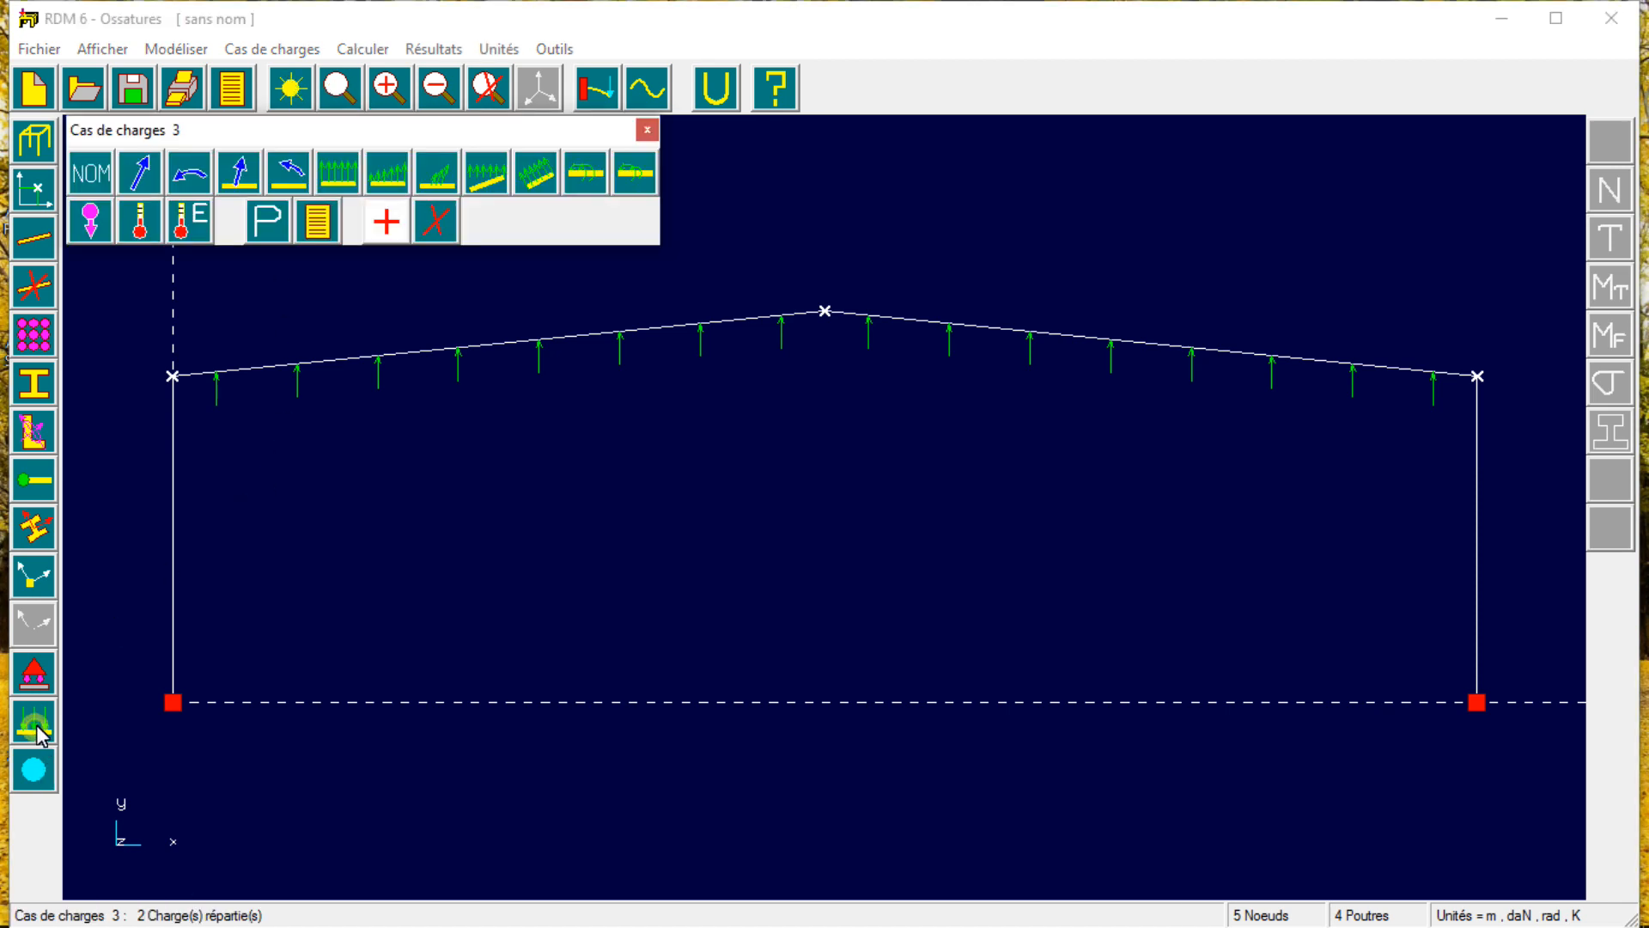
{"action": "left_click", "coordinate": [344, 176]}
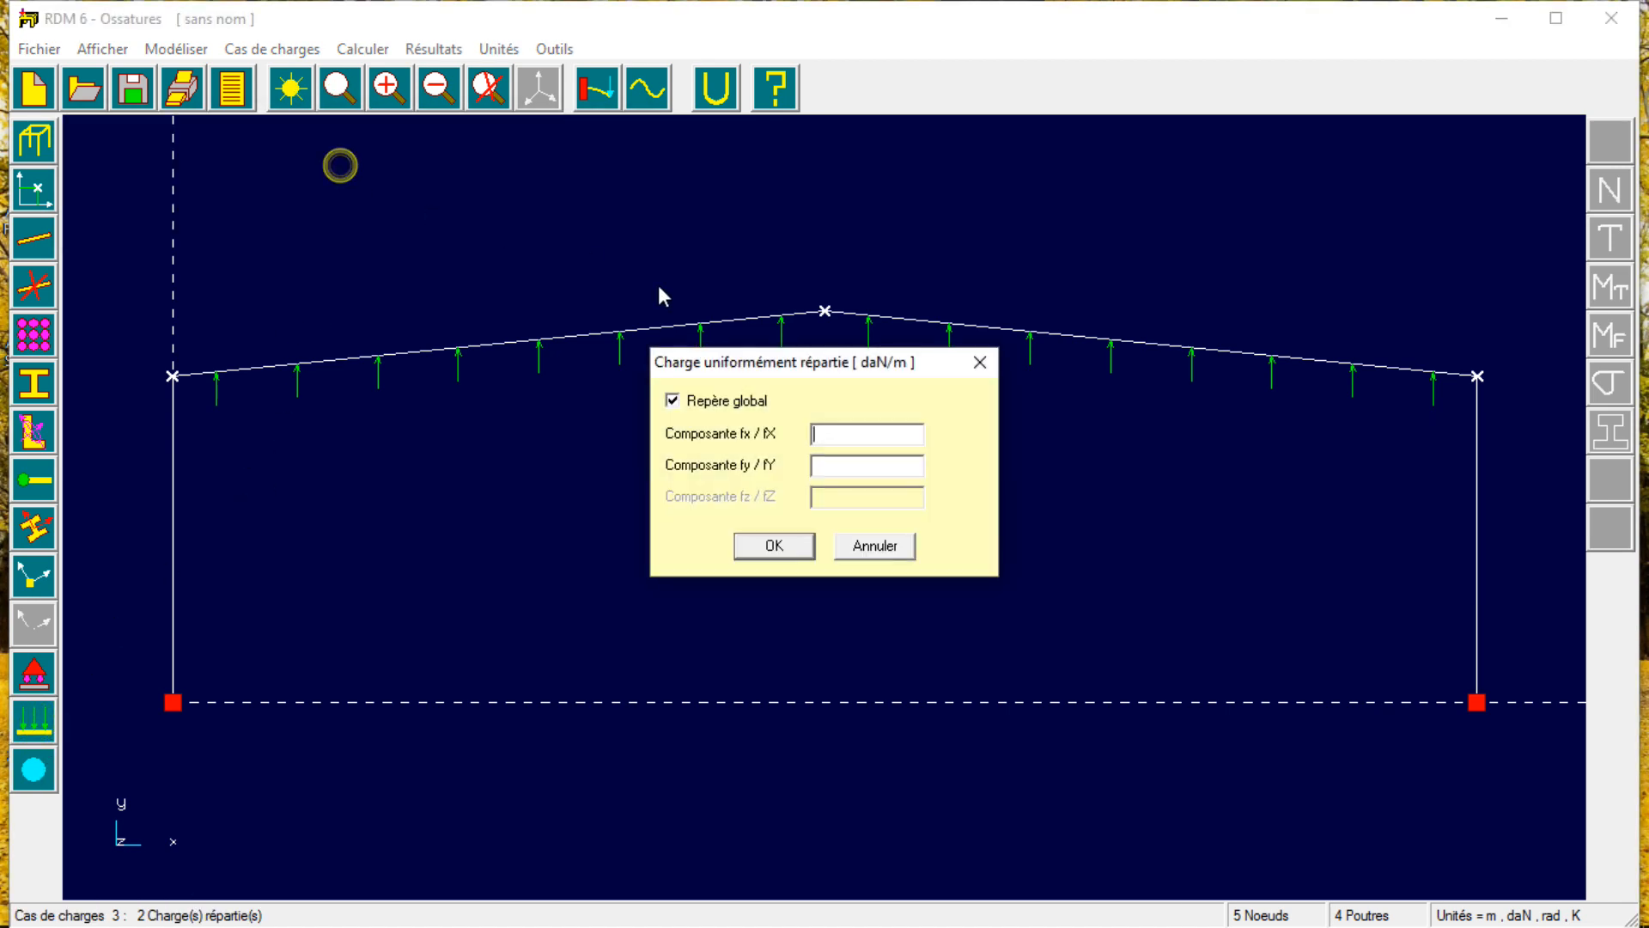
{"action": "left_click", "coordinate": [833, 434]}
{"action": "type", "text": "250"}
{"action": "left_click", "coordinate": [771, 550]}
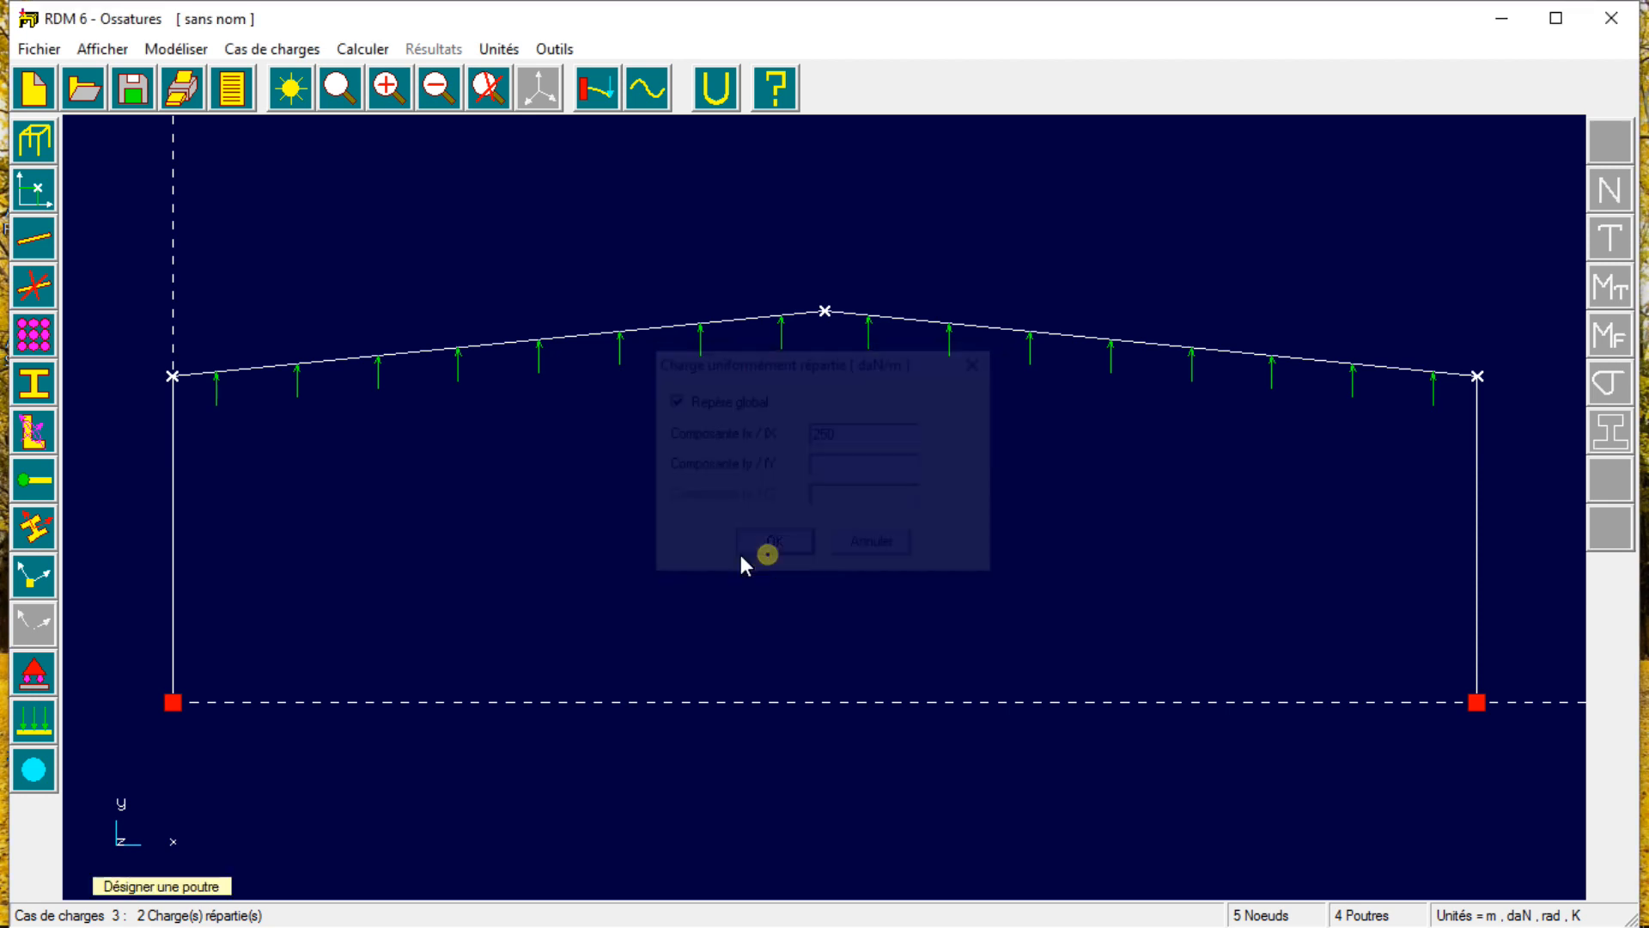
{"action": "left_click", "coordinate": [172, 543]}
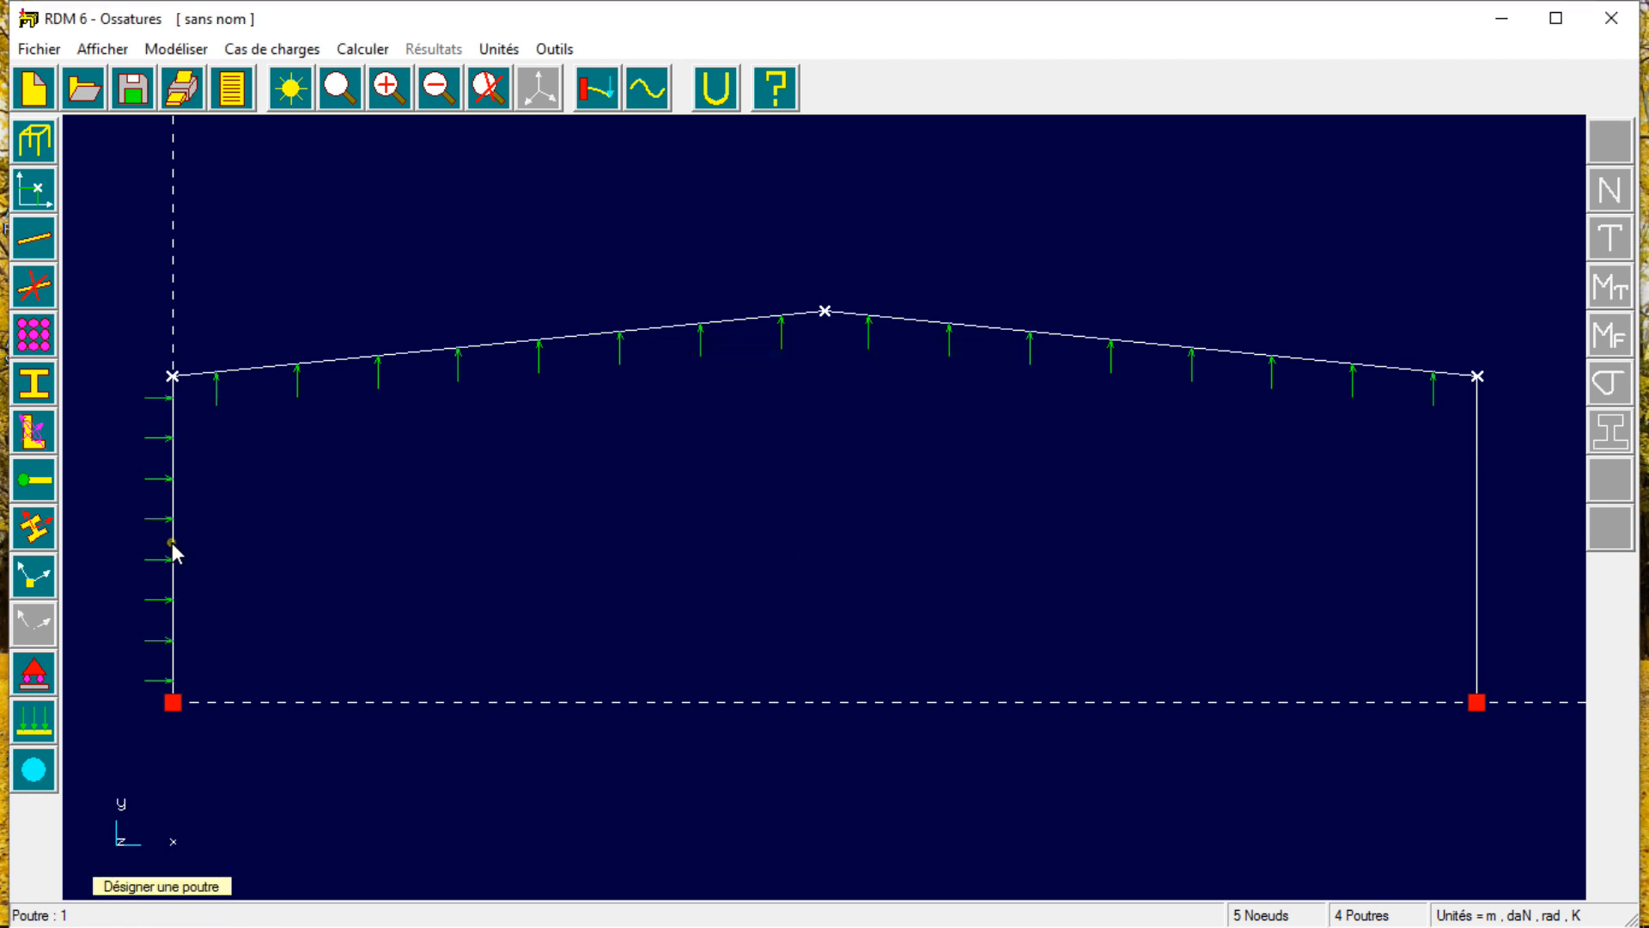
{"action": "left_click", "coordinate": [1478, 564]}
{"action": "left_click", "coordinate": [275, 49]}
{"action": "left_click", "coordinate": [282, 51]}
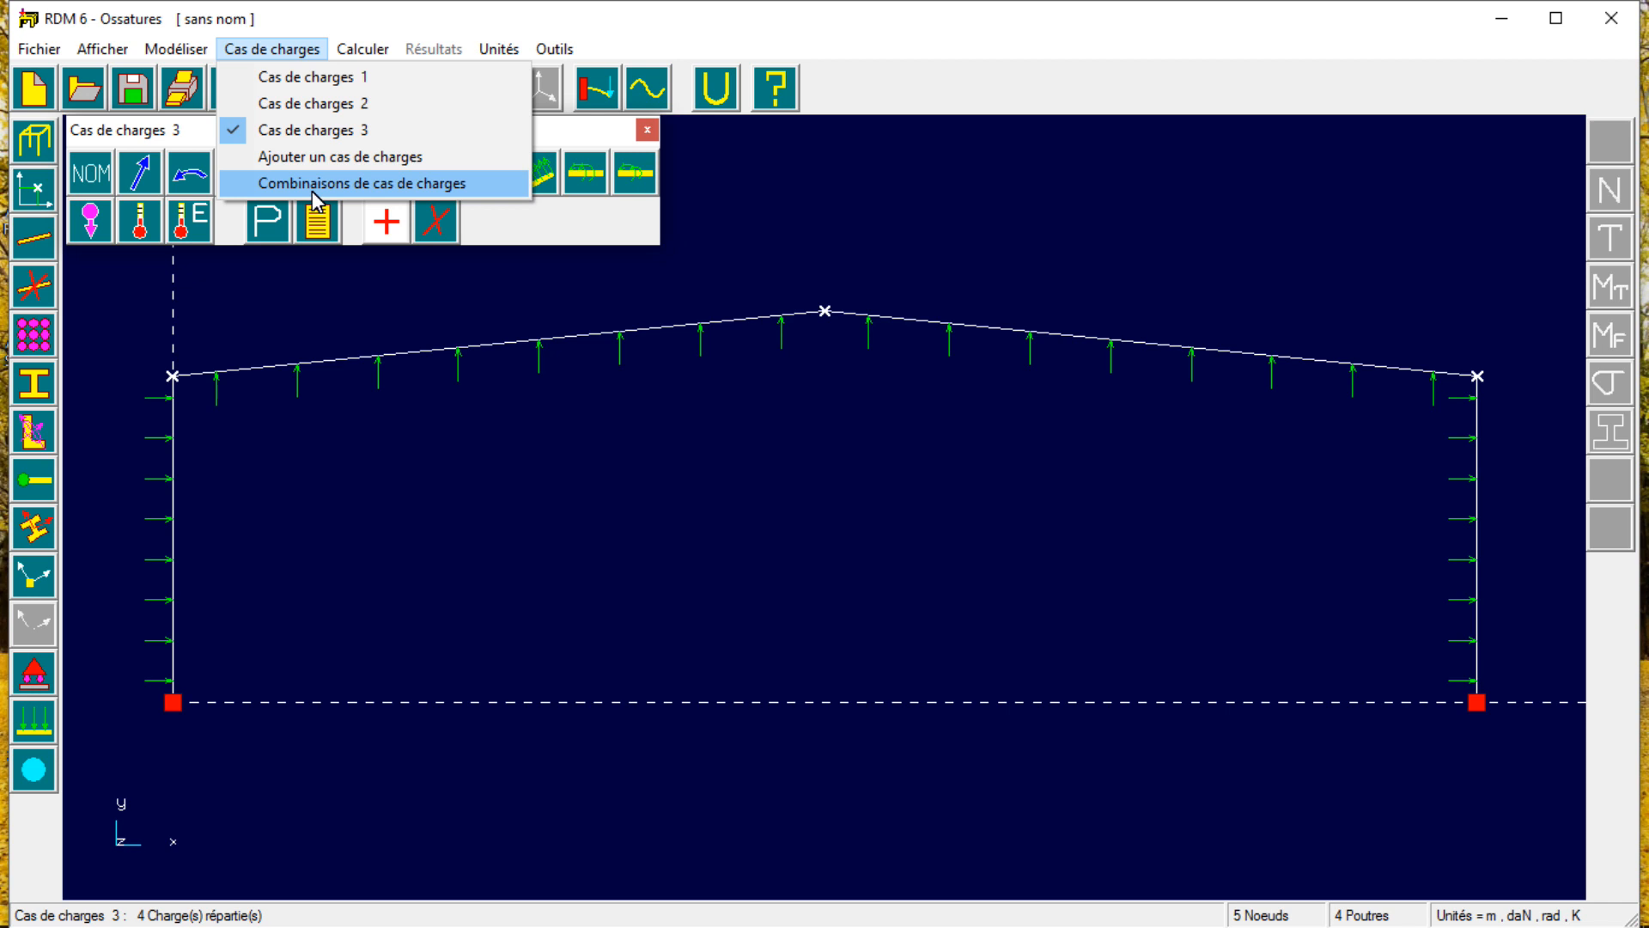
{"action": "left_click", "coordinate": [647, 130]}
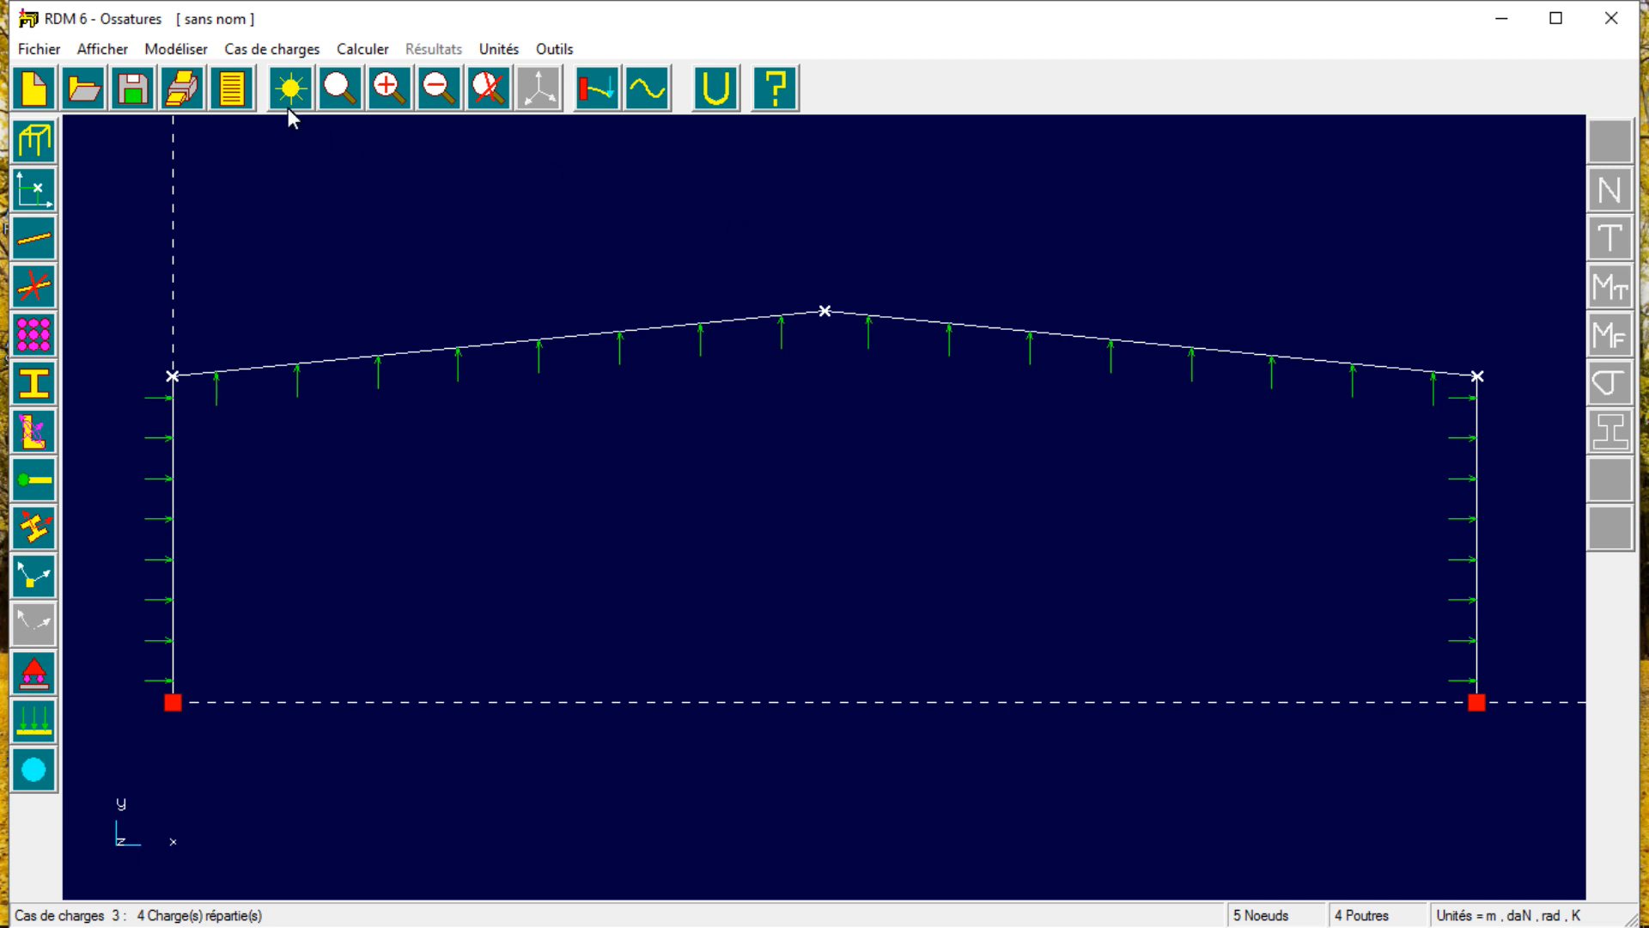
Create a load combination of case 1 with coefficient 1.33 and cases 2 and 3 with coefficient 1.42 each.
{"action": "left_click", "coordinate": [288, 54]}
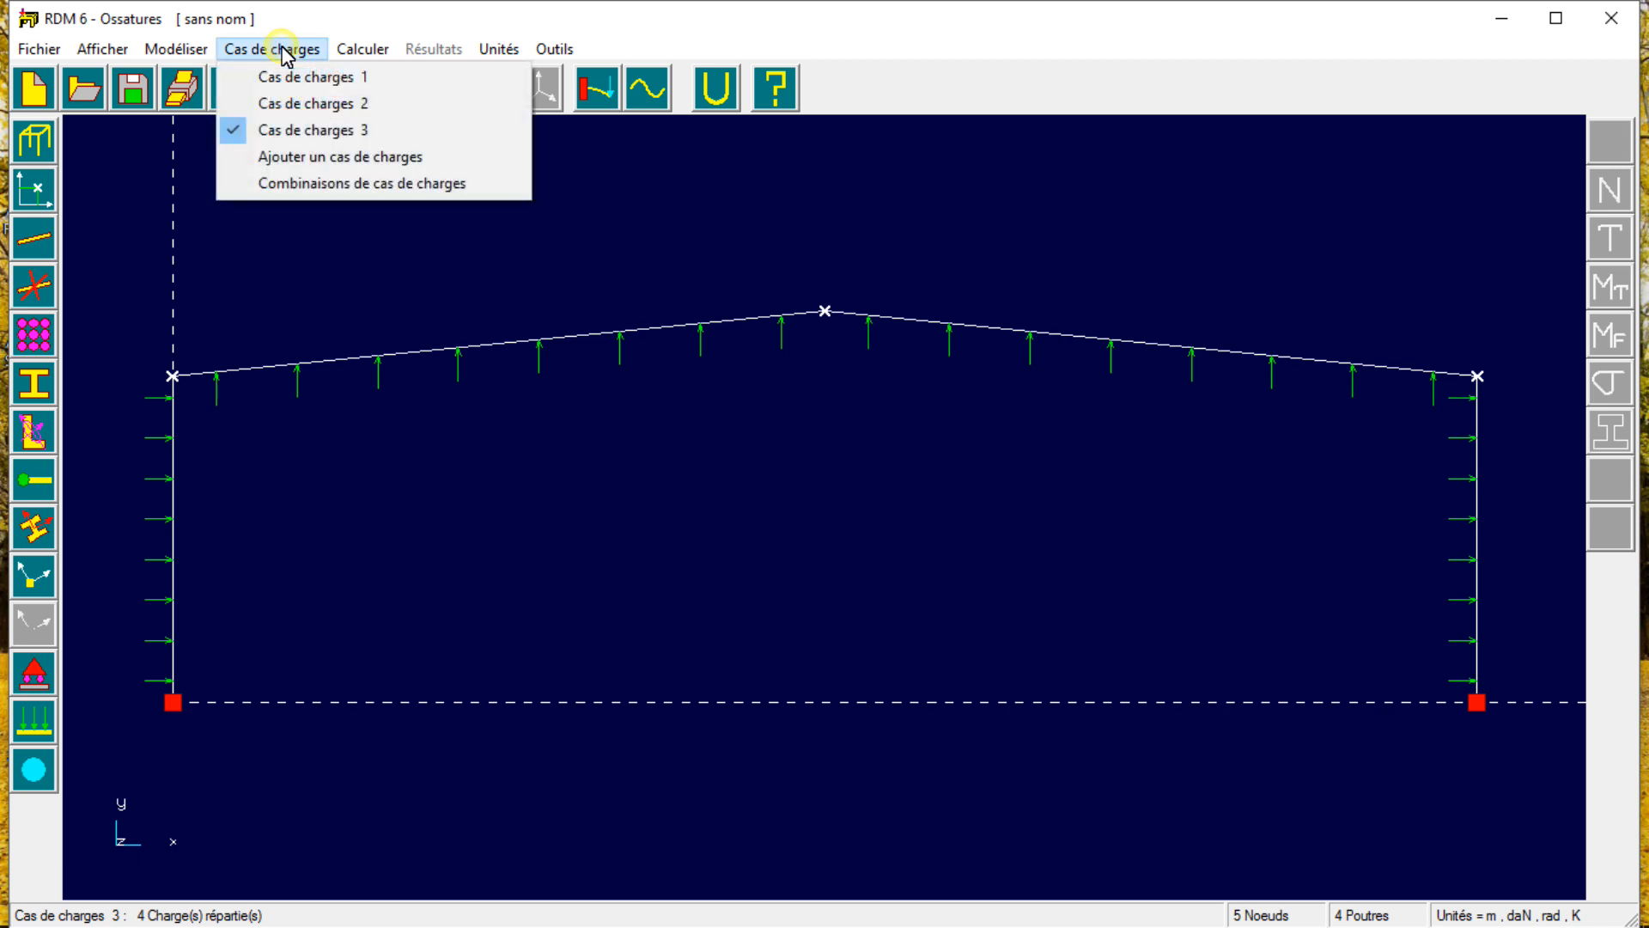
{"action": "left_click", "coordinate": [305, 185]}
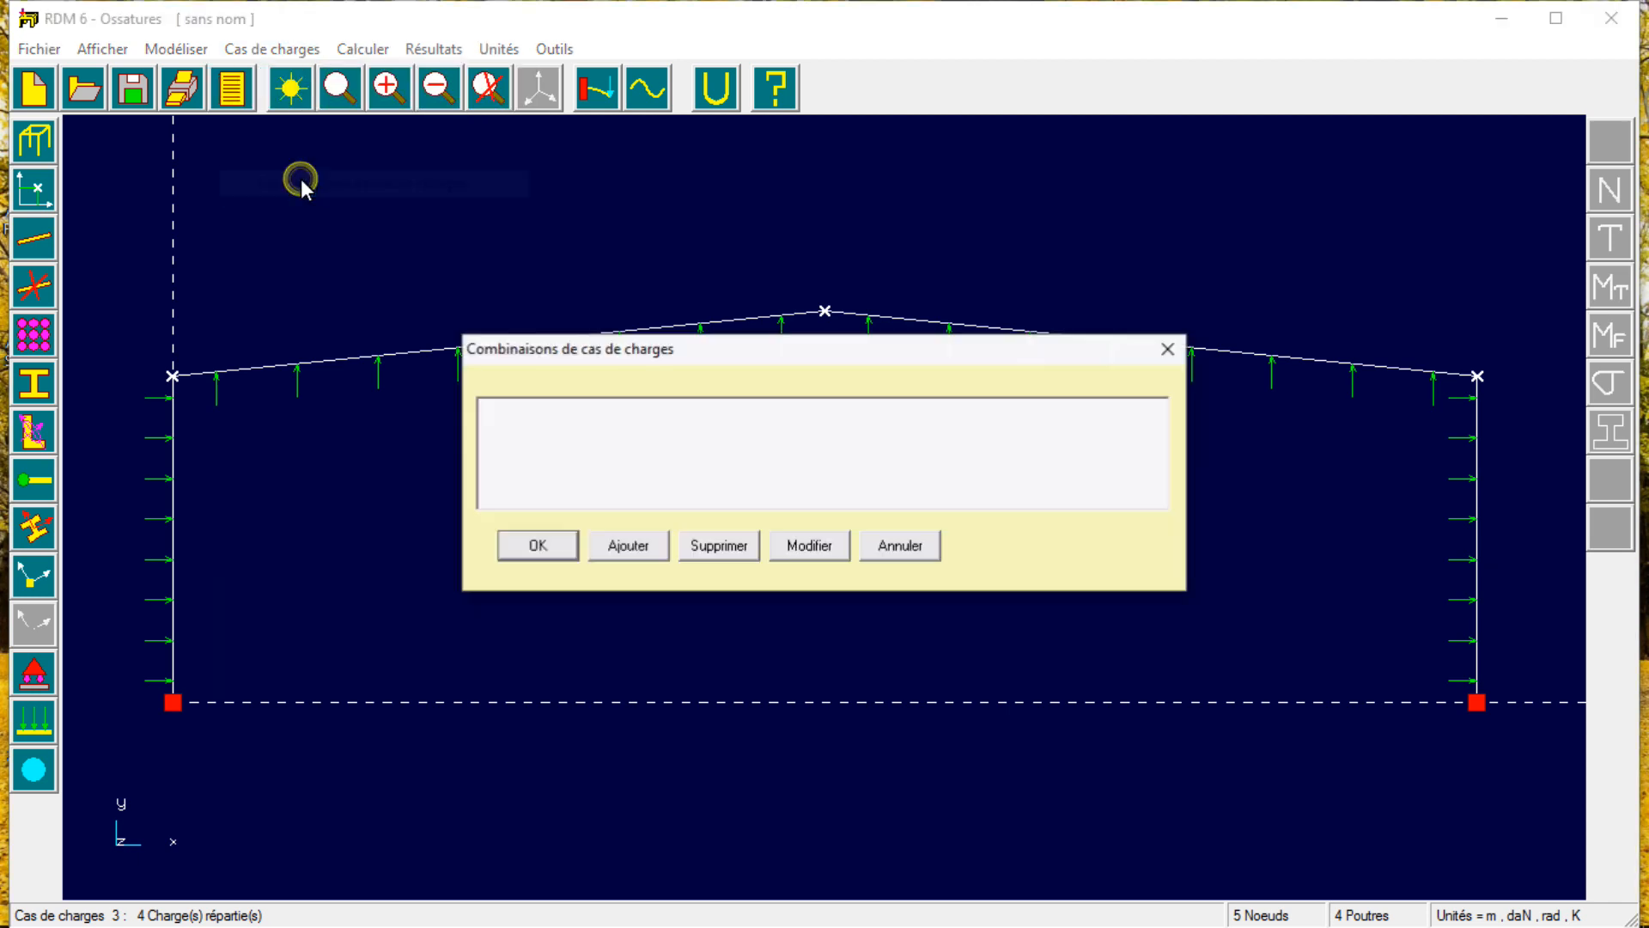
{"action": "left_click", "coordinate": [646, 548]}
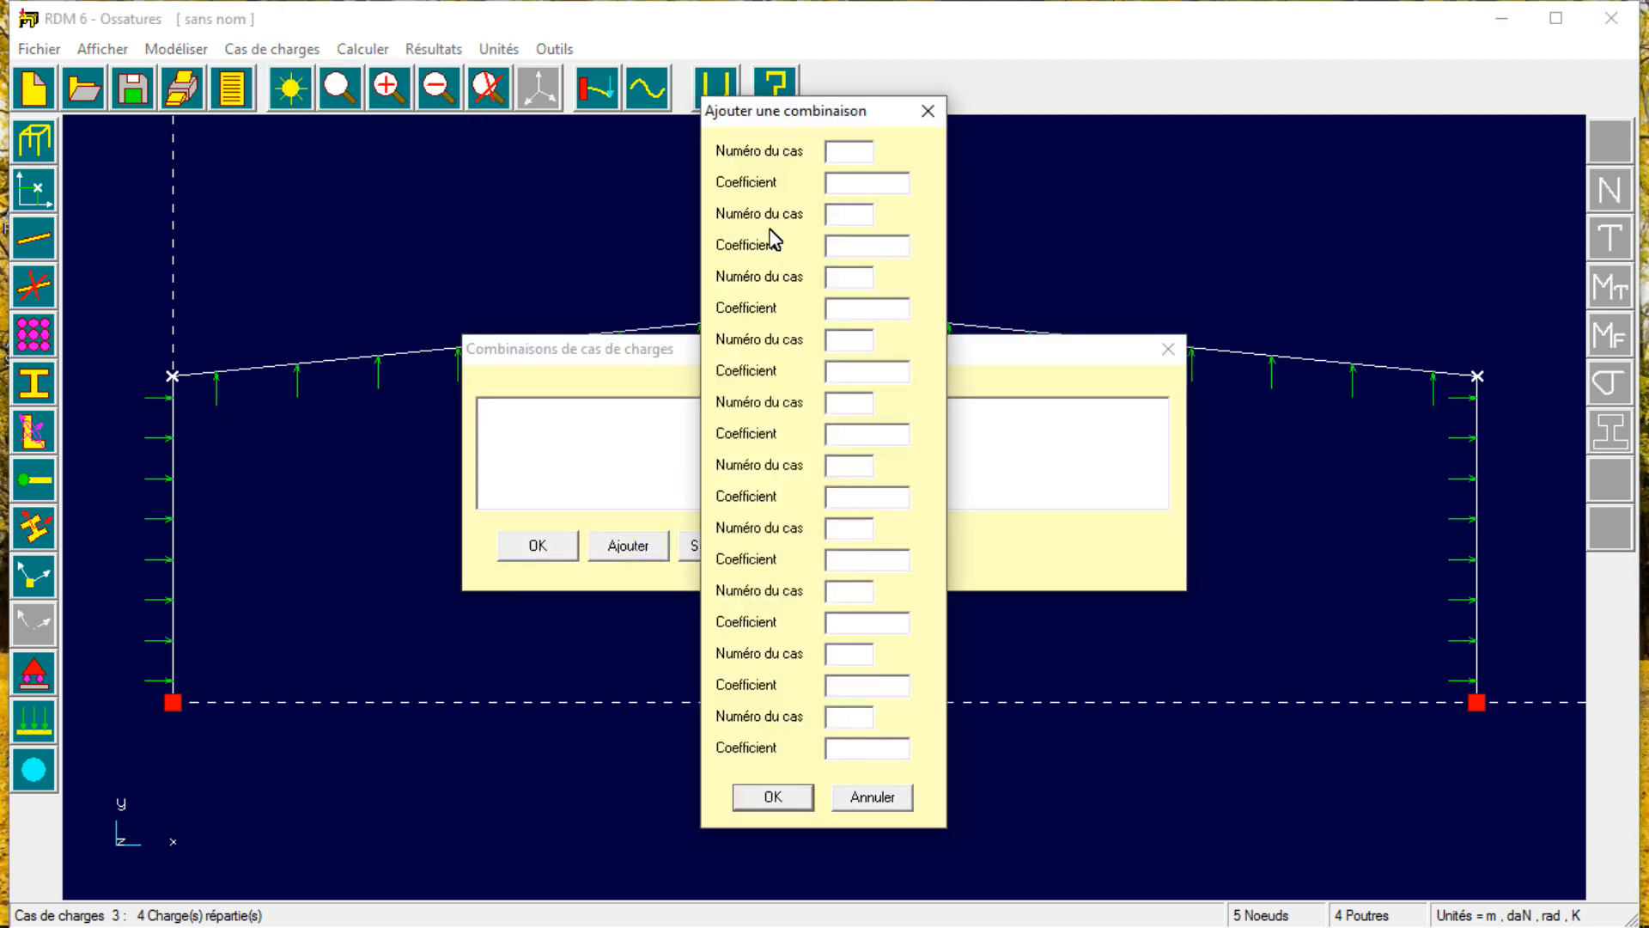
{"action": "left_click", "coordinate": [846, 153]}
{"action": "type", "text": "1"}
{"action": "left_click", "coordinate": [848, 189]}
{"action": "type", "text": "1.33"}
{"action": "type", "text": "3"}
{"action": "left_click", "coordinate": [836, 311]}
{"action": "type", "text": "1.42"}
{"action": "left_click", "coordinate": [773, 797]}
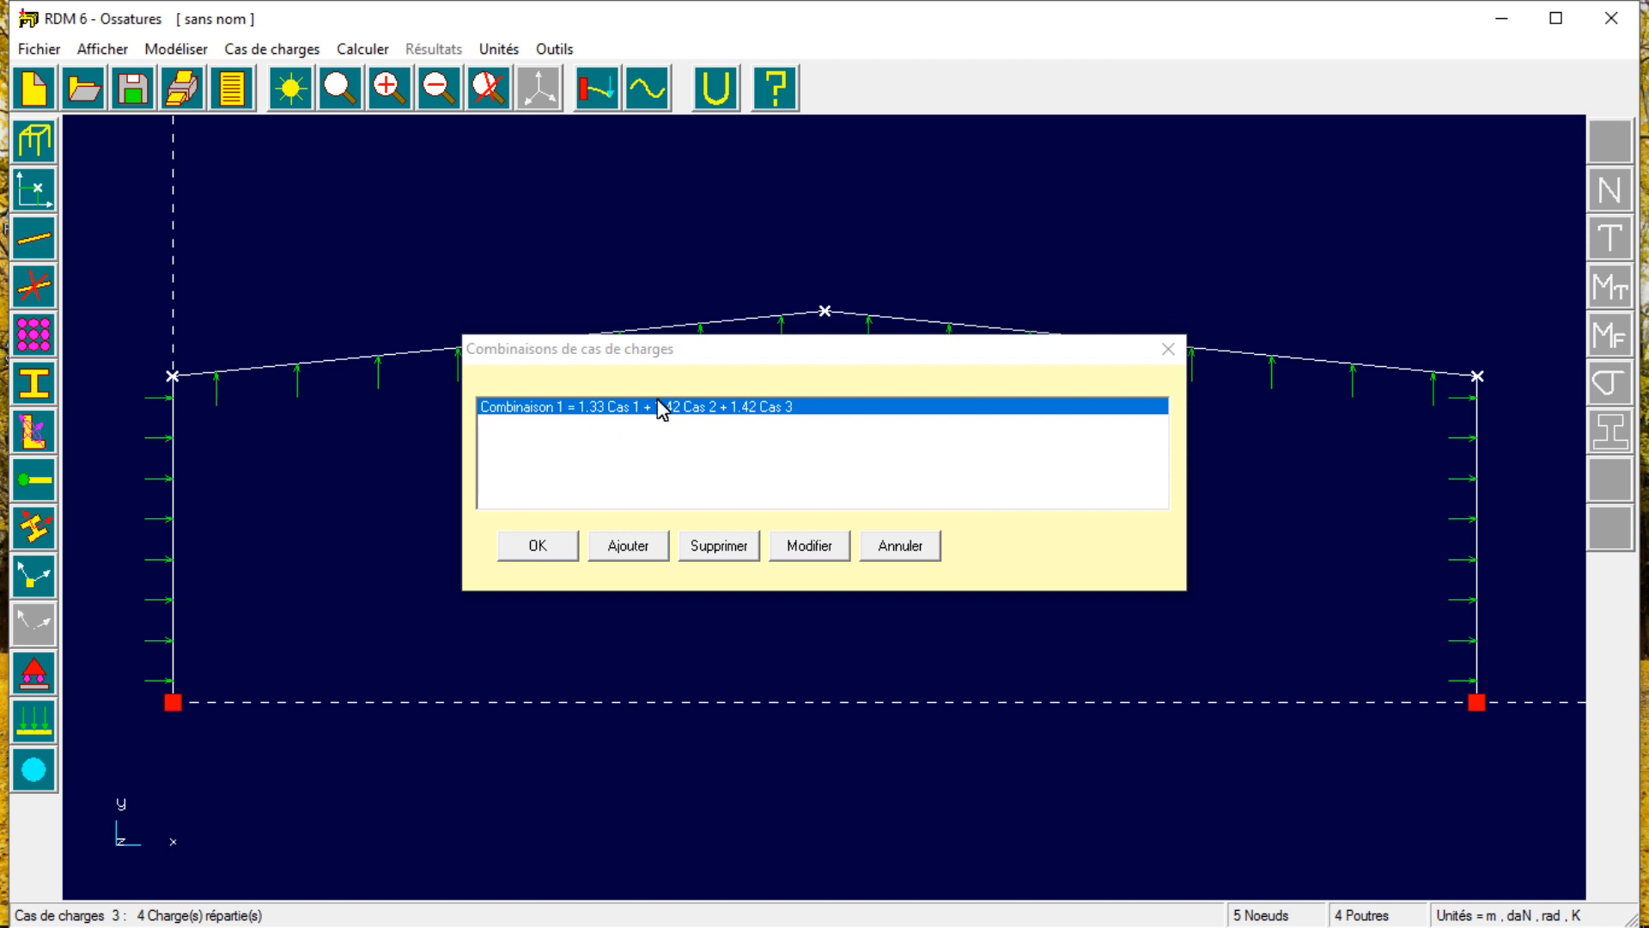
Add a second load combination of cases 1, 2 and 3, each with coefficient 1, and accept the combination list.
{"action": "left_click", "coordinate": [627, 546]}
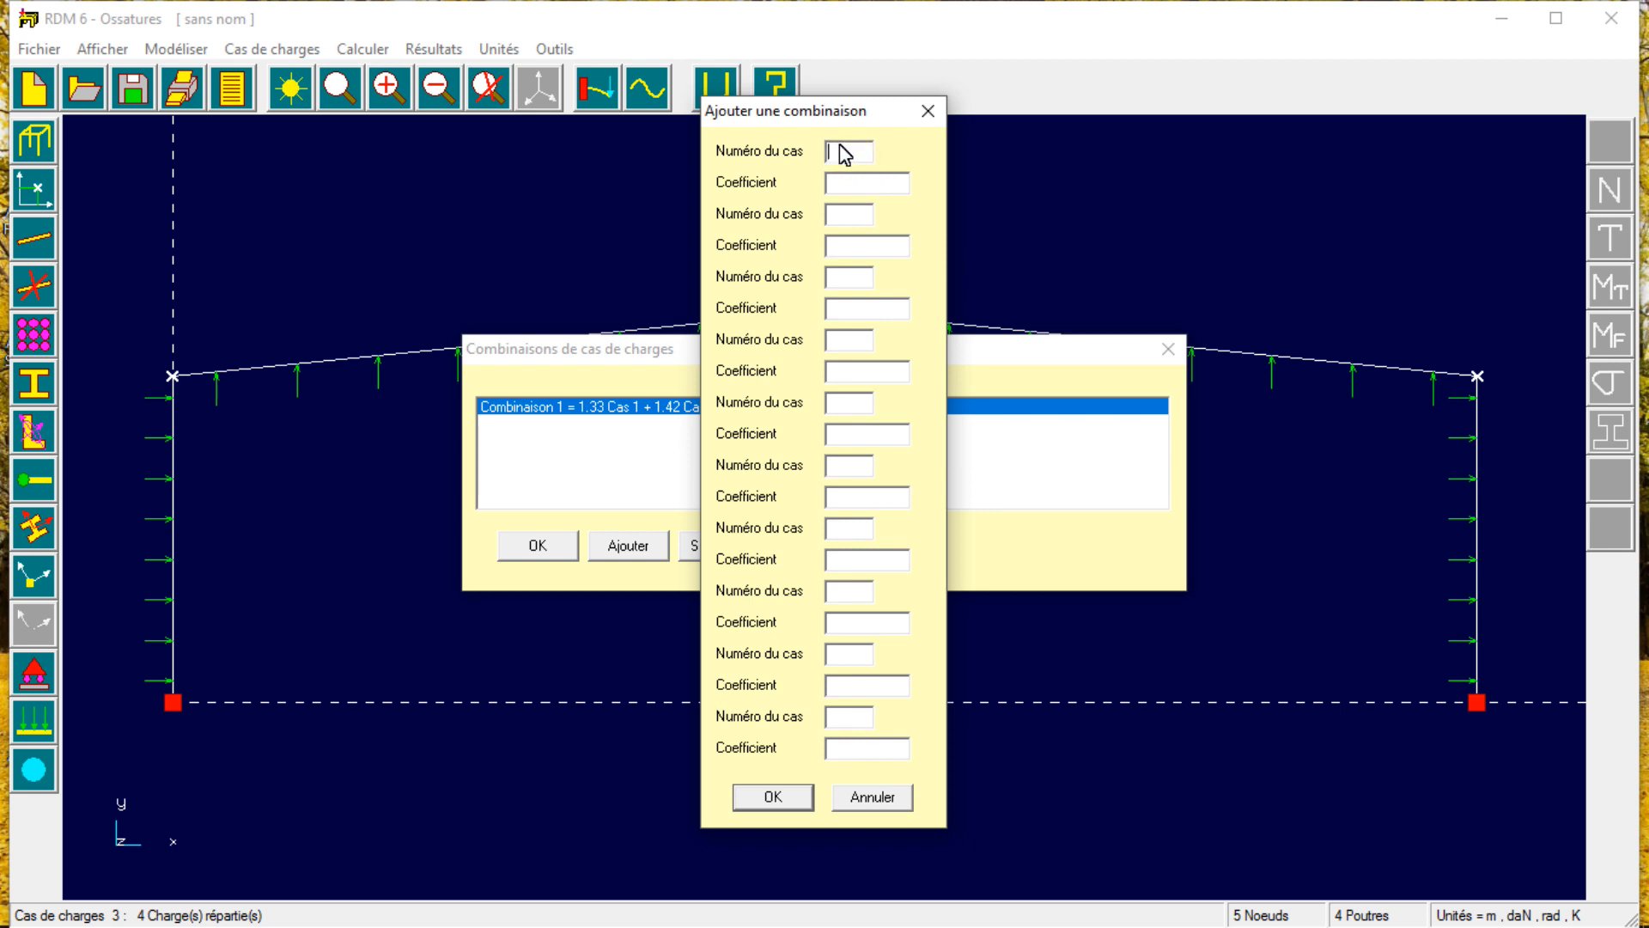
{"action": "type", "text": "1"}
{"action": "left_click", "coordinate": [852, 186]}
{"action": "type", "text": "1"}
{"action": "left_click", "coordinate": [853, 215]}
{"action": "type", "text": "1"}
{"action": "left_click_drag", "start_coordinate": [844, 215], "coordinate": [825, 228]}
{"action": "type", "text": "2"}
{"action": "type", "text": "3"}
{"action": "left_click", "coordinate": [771, 799]}
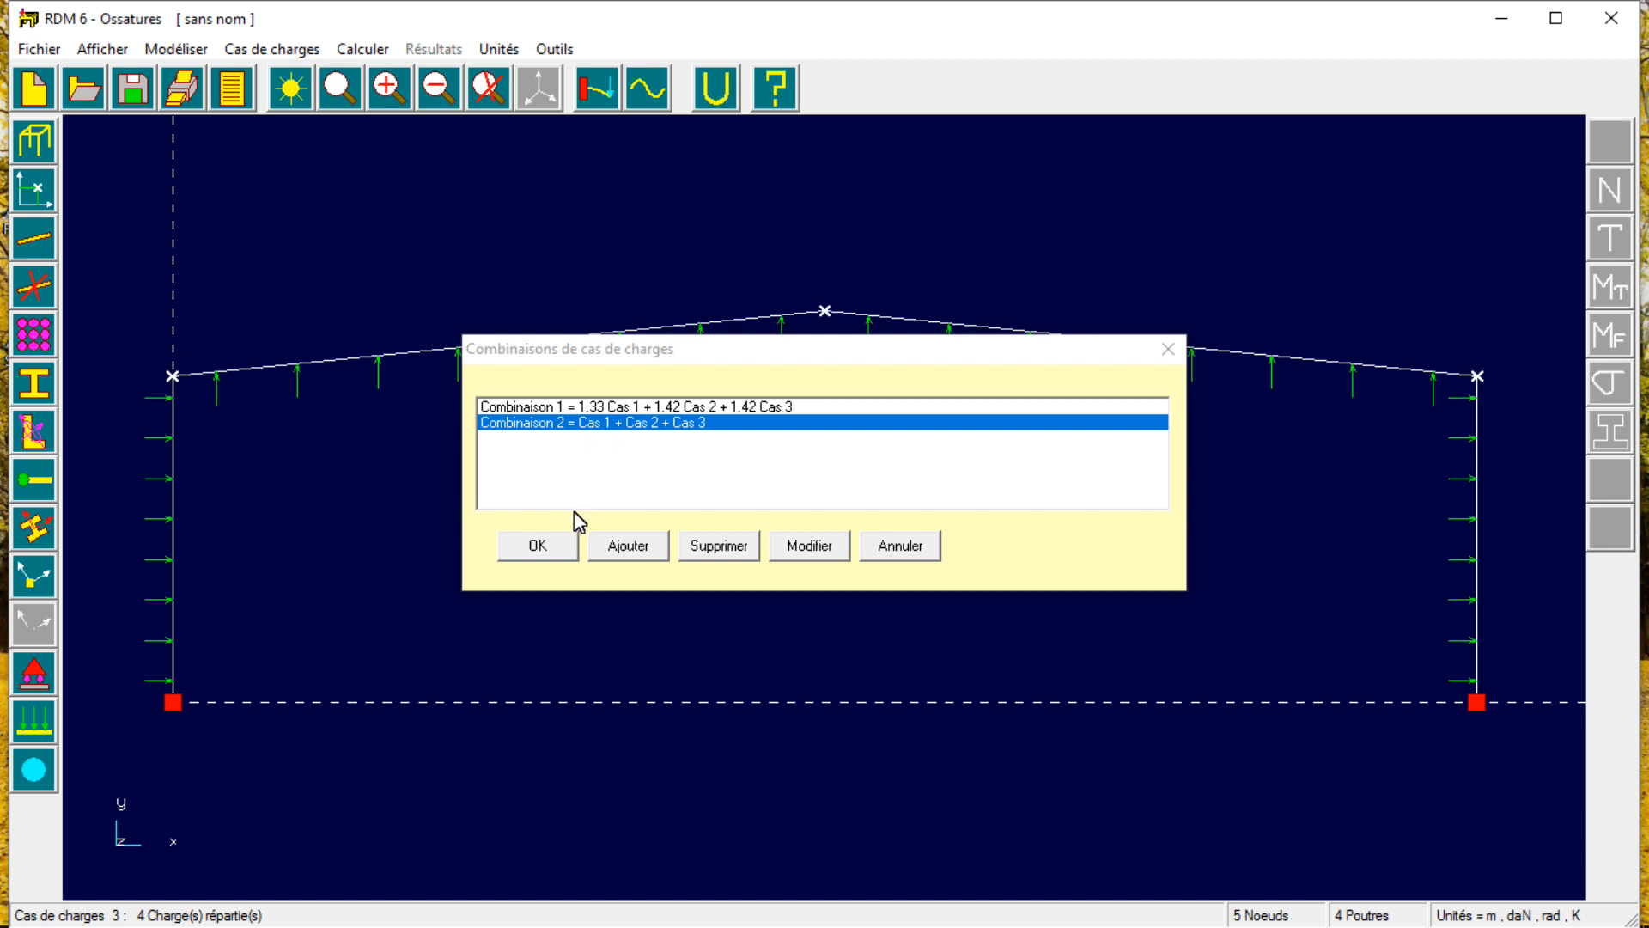
{"action": "left_click", "coordinate": [546, 546]}
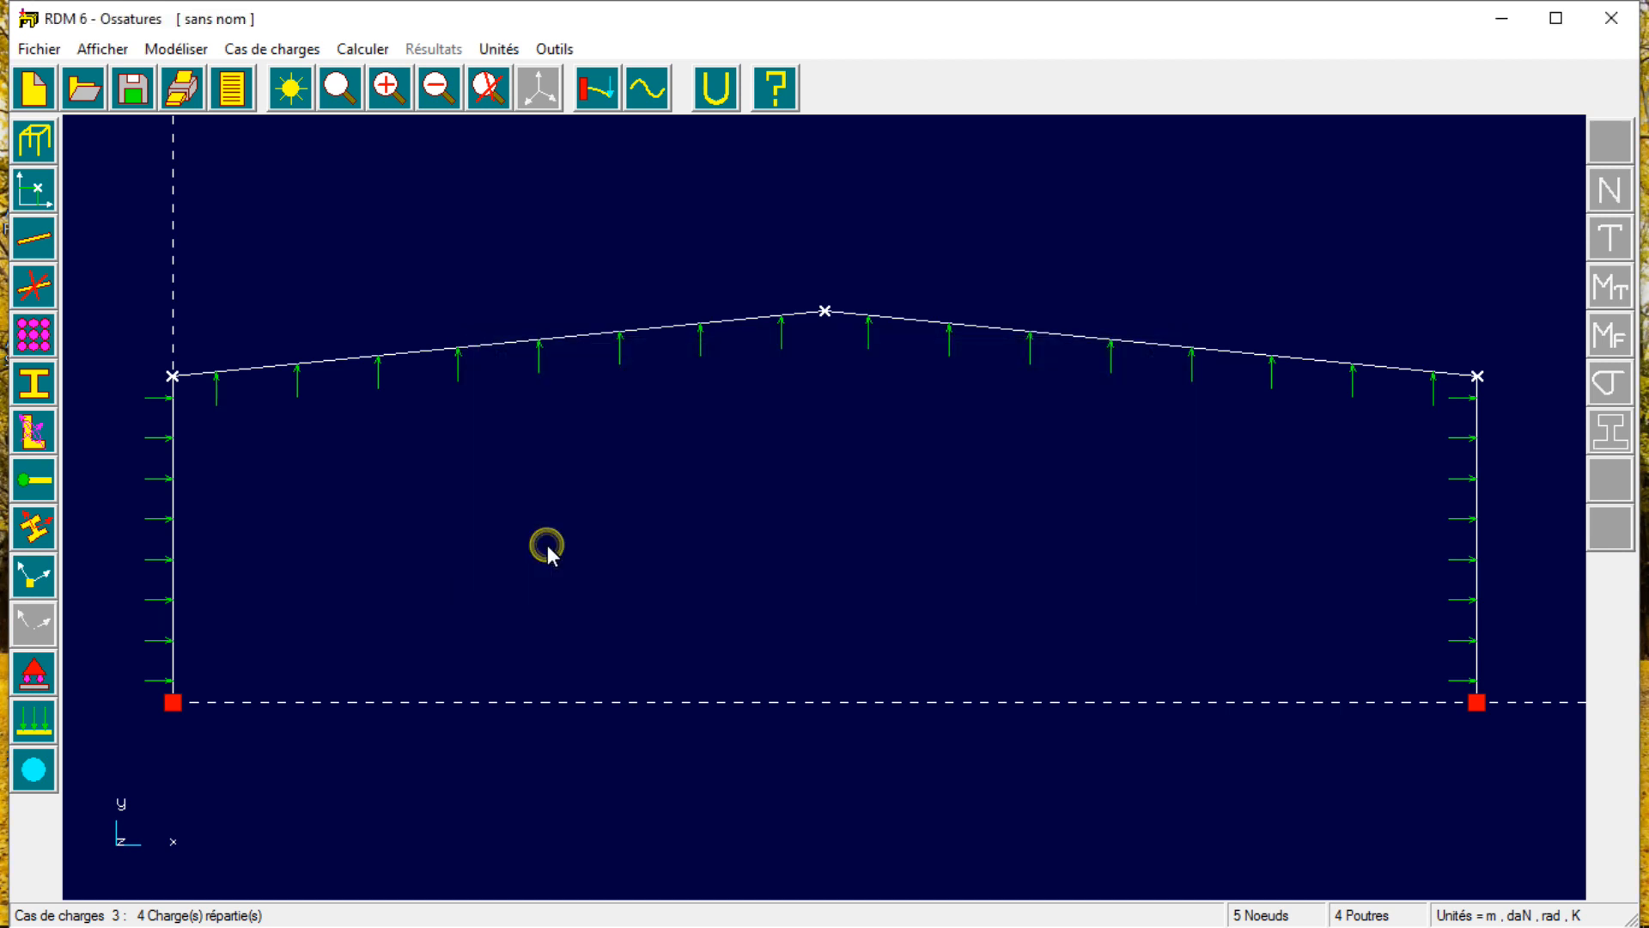
Review the list of defined load case combinations and close it.
{"action": "left_click", "coordinate": [284, 49]}
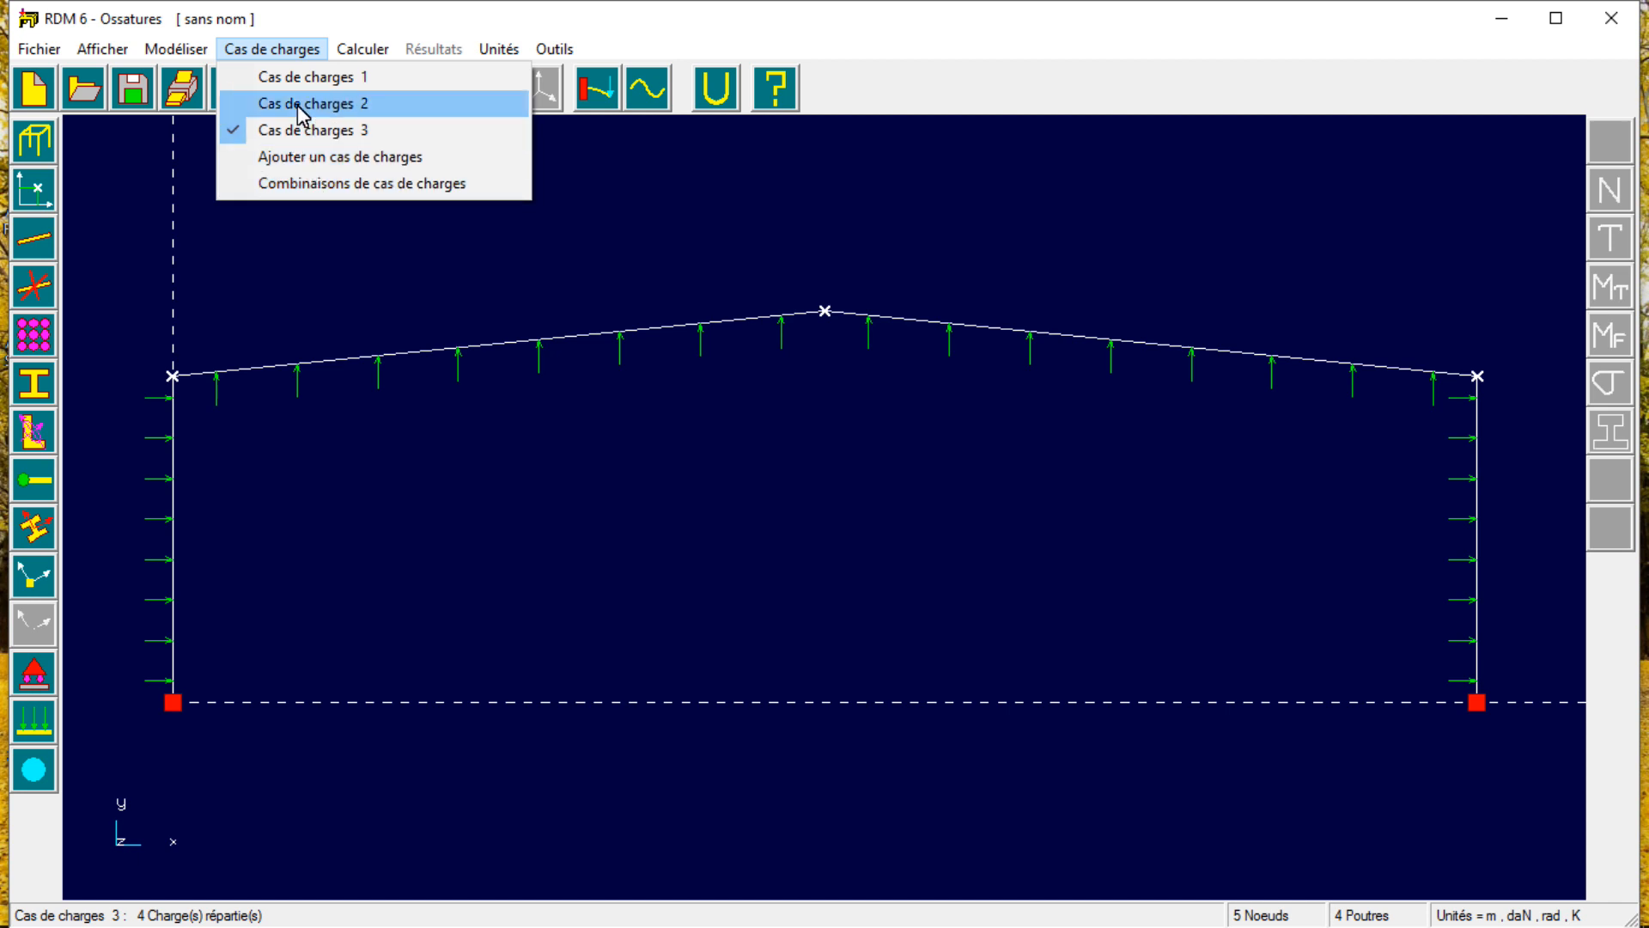
{"action": "left_click", "coordinate": [311, 182]}
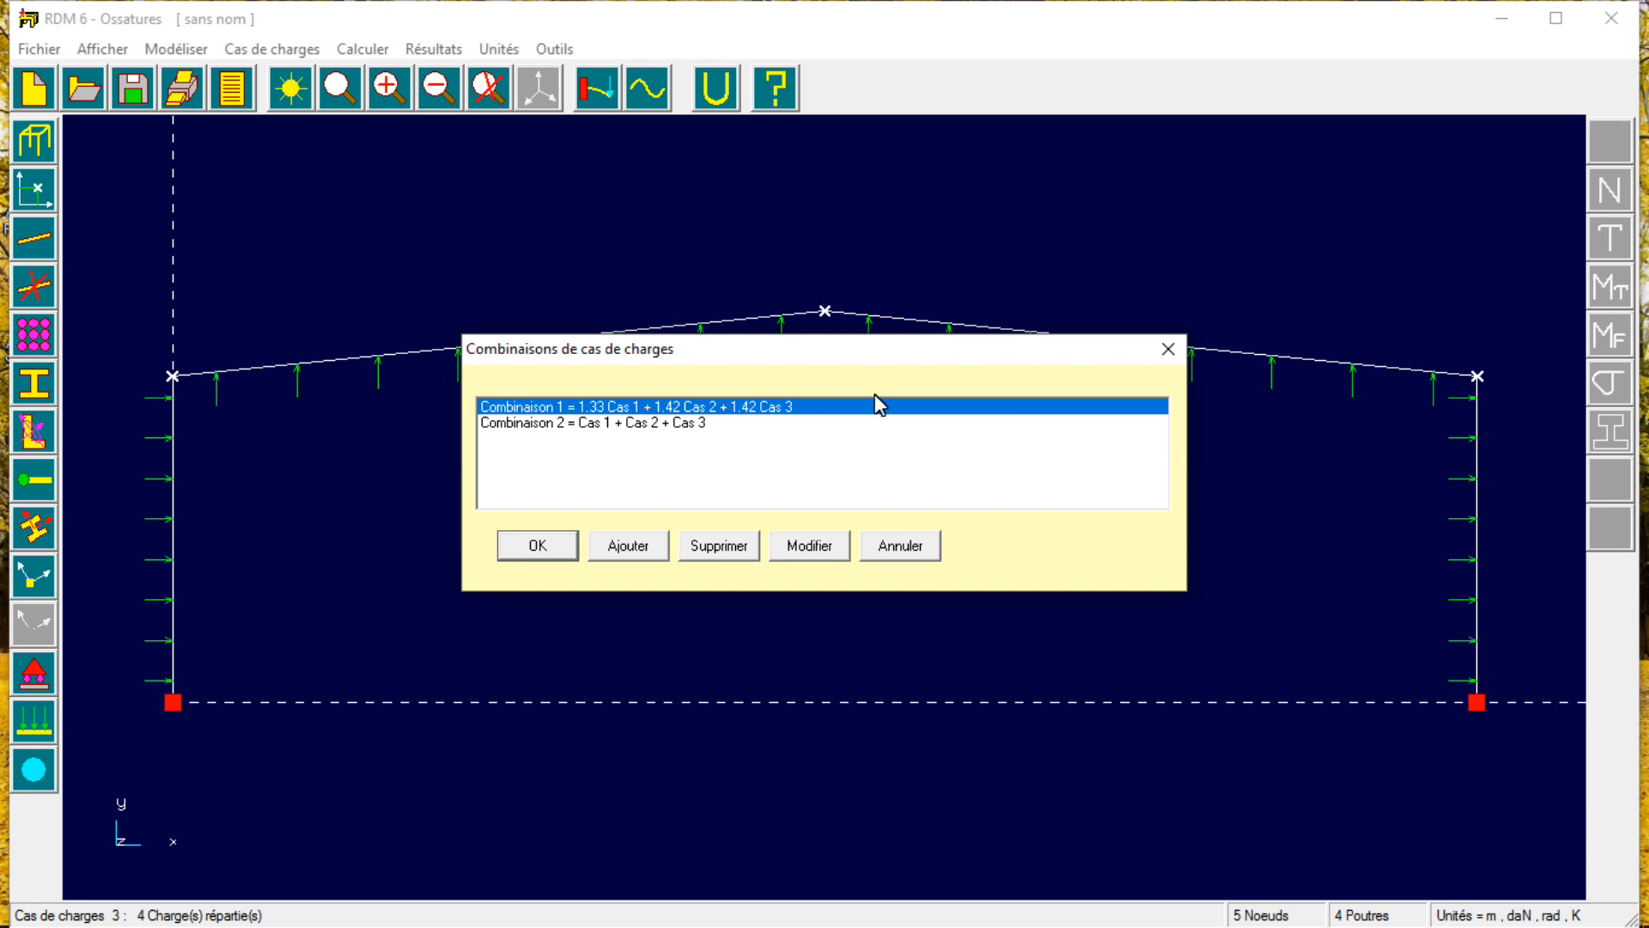
{"action": "left_click", "coordinate": [1178, 352]}
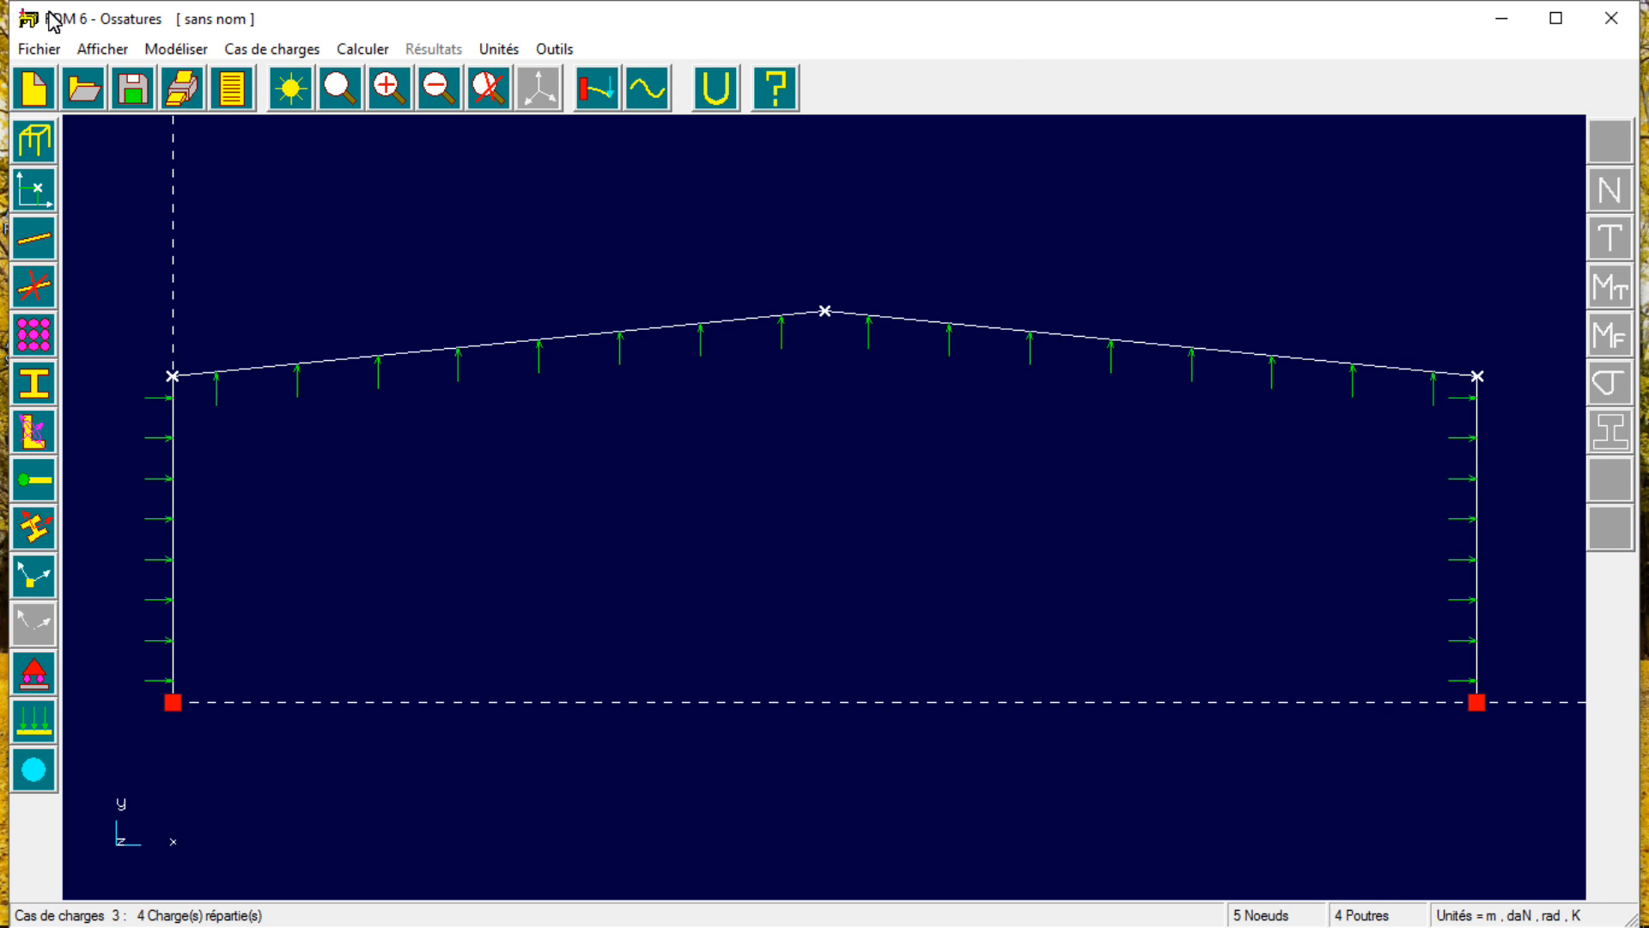
Run the static analysis of the frame, saving the model as tuto2.
{"action": "left_click", "coordinate": [365, 52]}
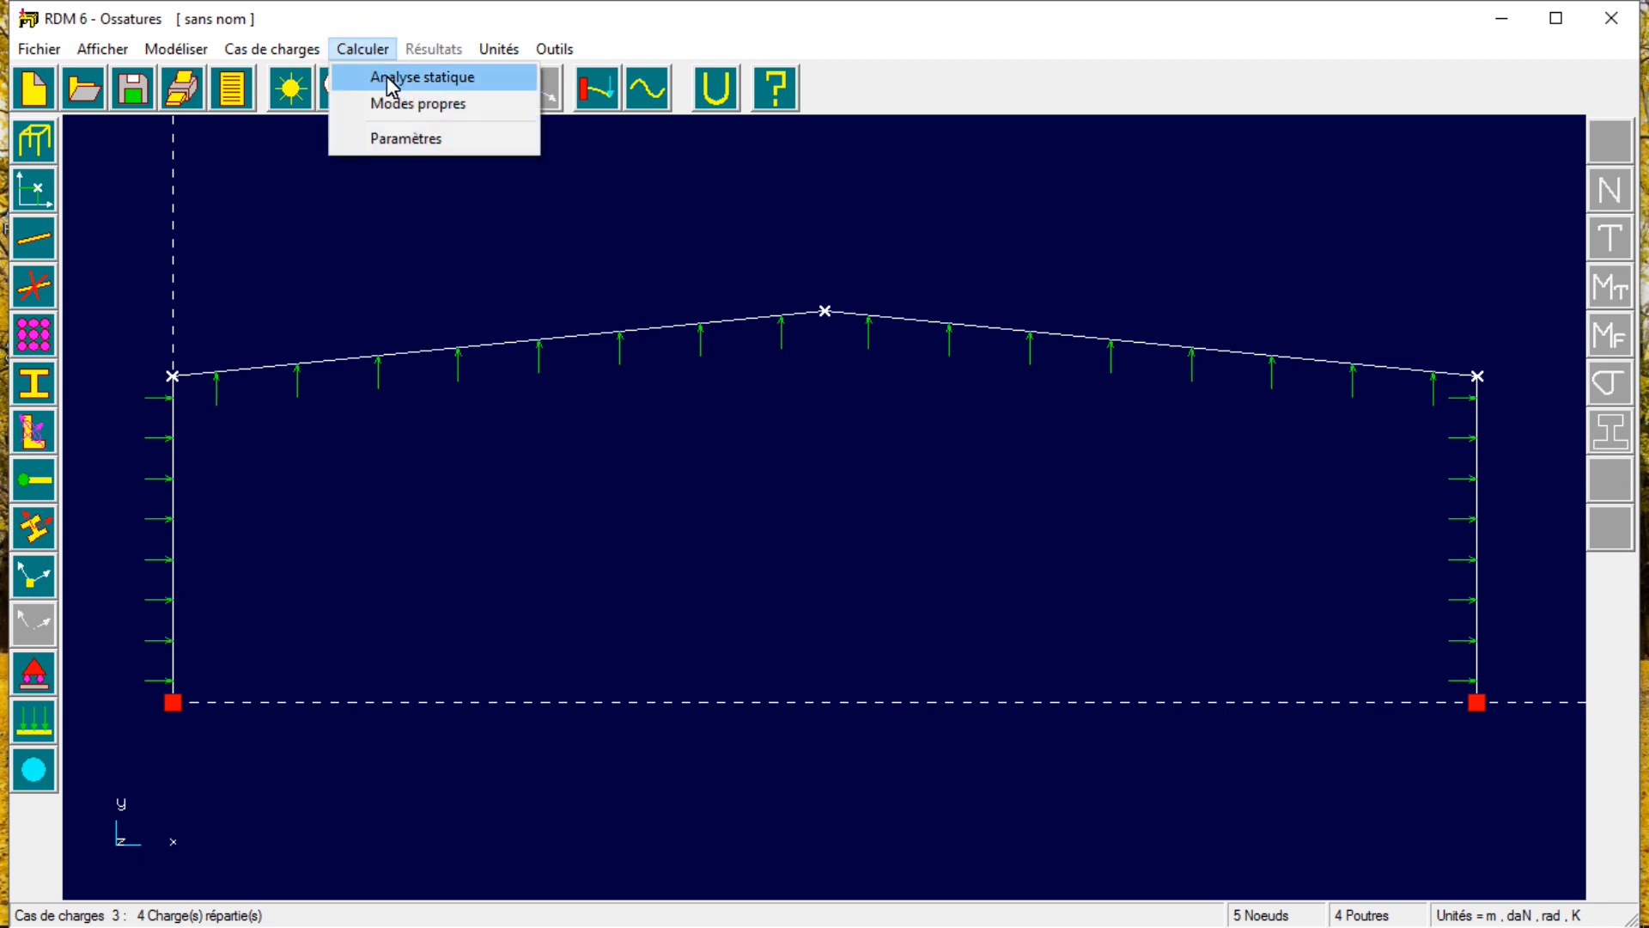
{"action": "left_click", "coordinate": [390, 77]}
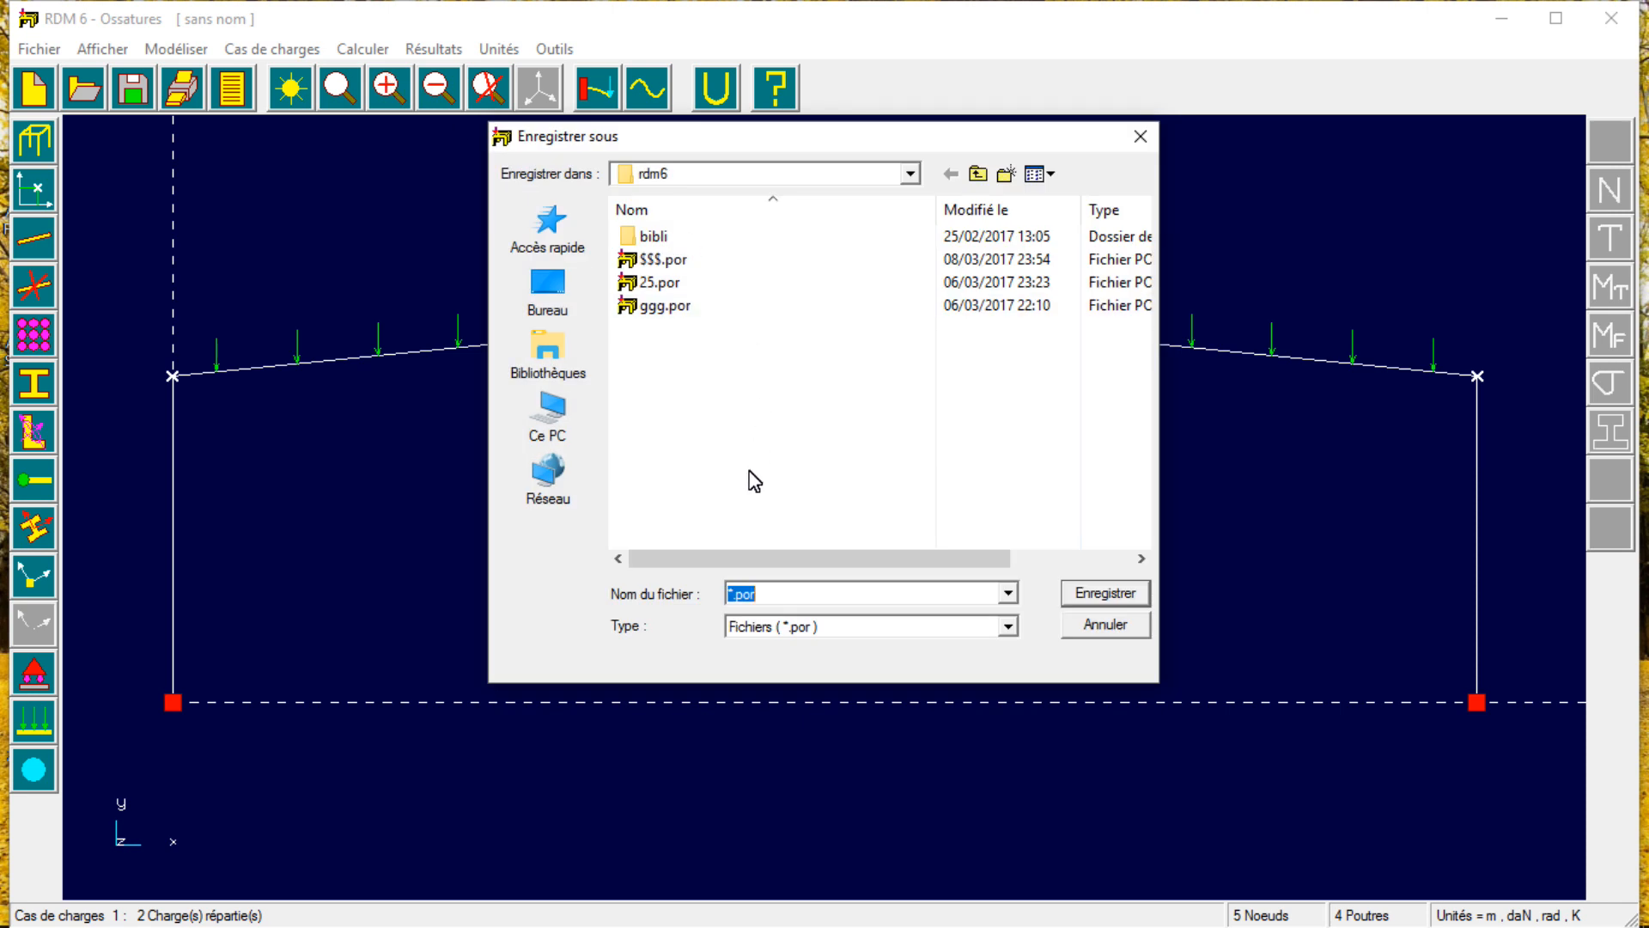
{"action": "left_click", "coordinate": [735, 594]}
{"action": "left_click_drag", "start_coordinate": [734, 595], "coordinate": [727, 594]}
{"action": "key", "text": "BackSpace"}
{"action": "type", "text": "tuto2"}
{"action": "left_click", "coordinate": [1101, 594]}
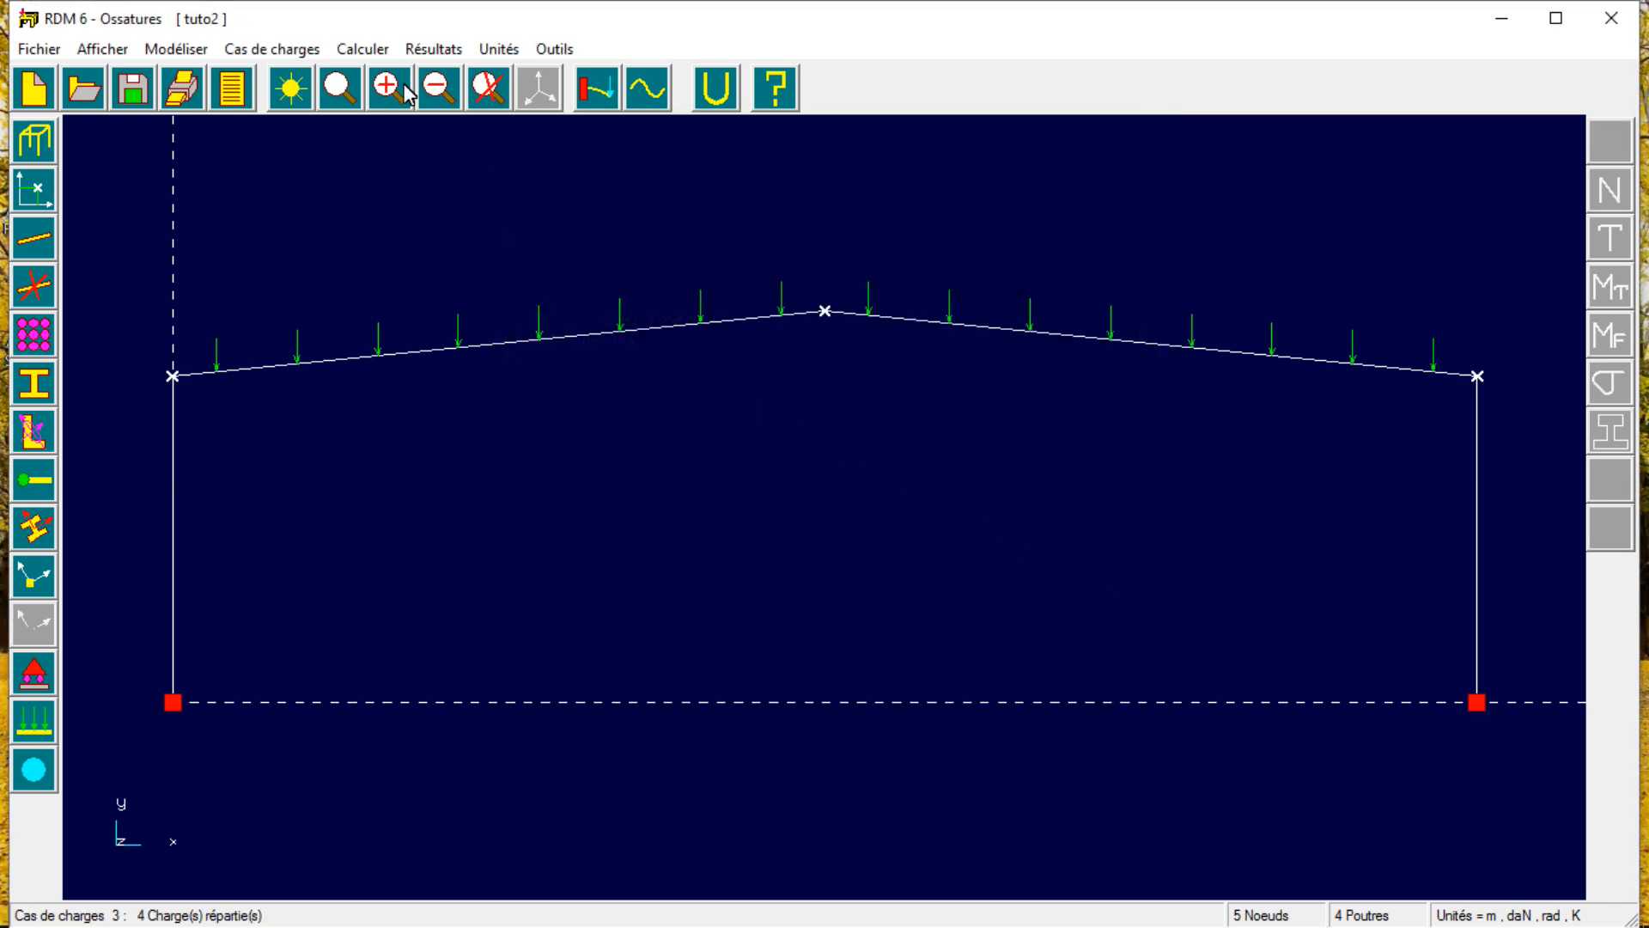
Display the static analysis results for Combinaison 1.
{"action": "left_click", "coordinate": [433, 49]}
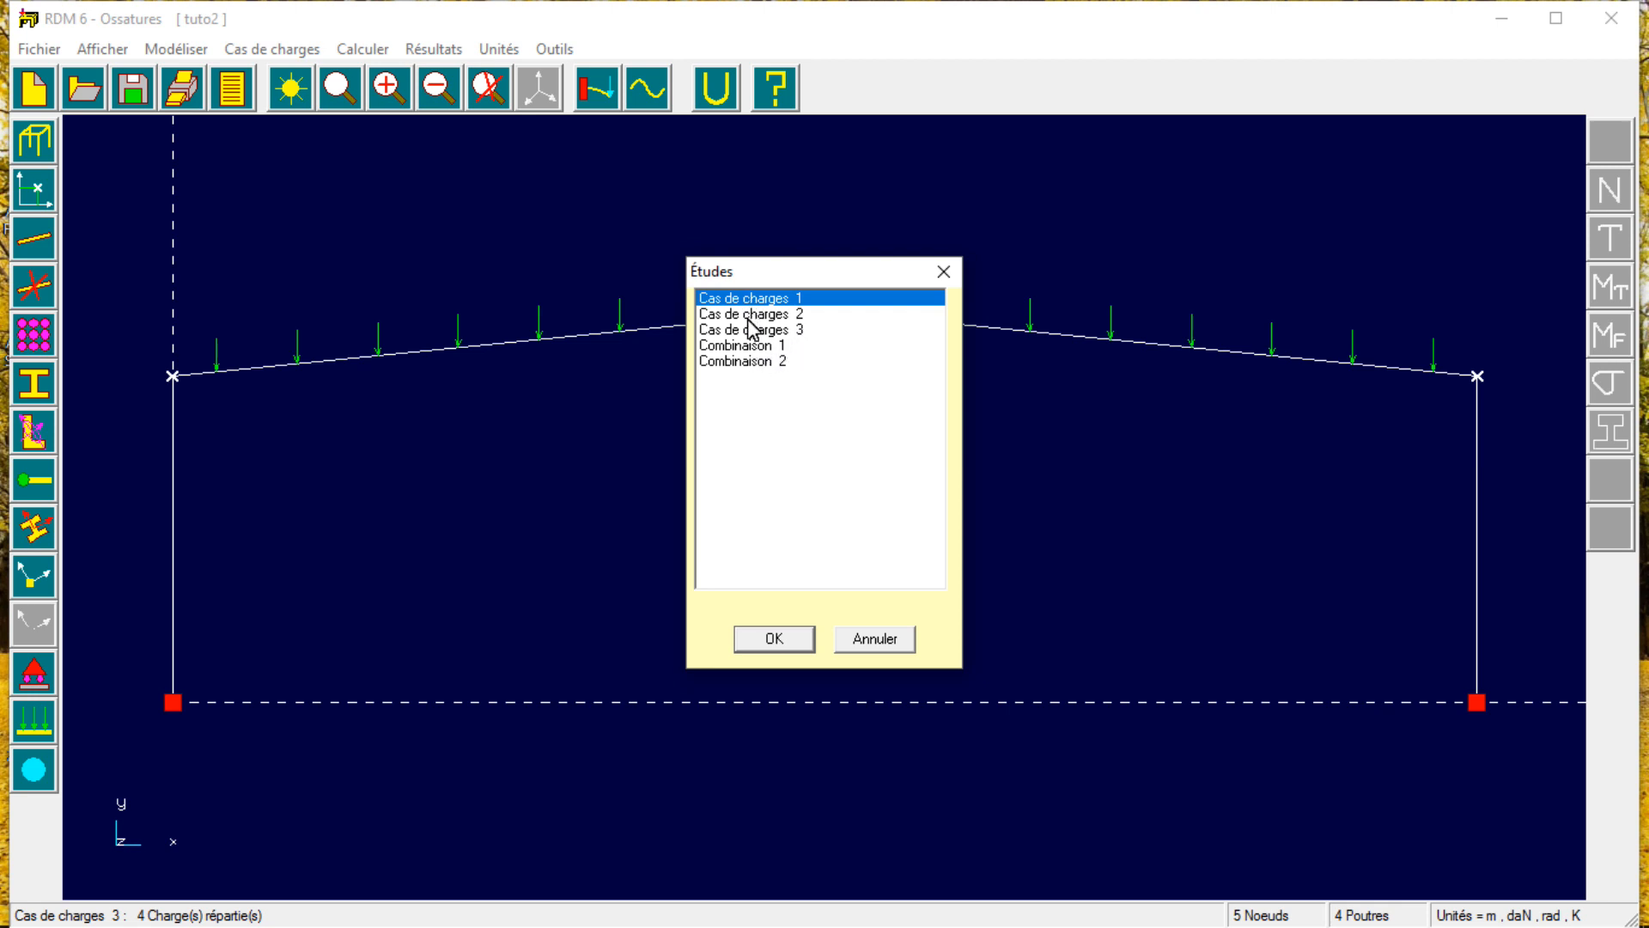
{"action": "left_click", "coordinate": [746, 348]}
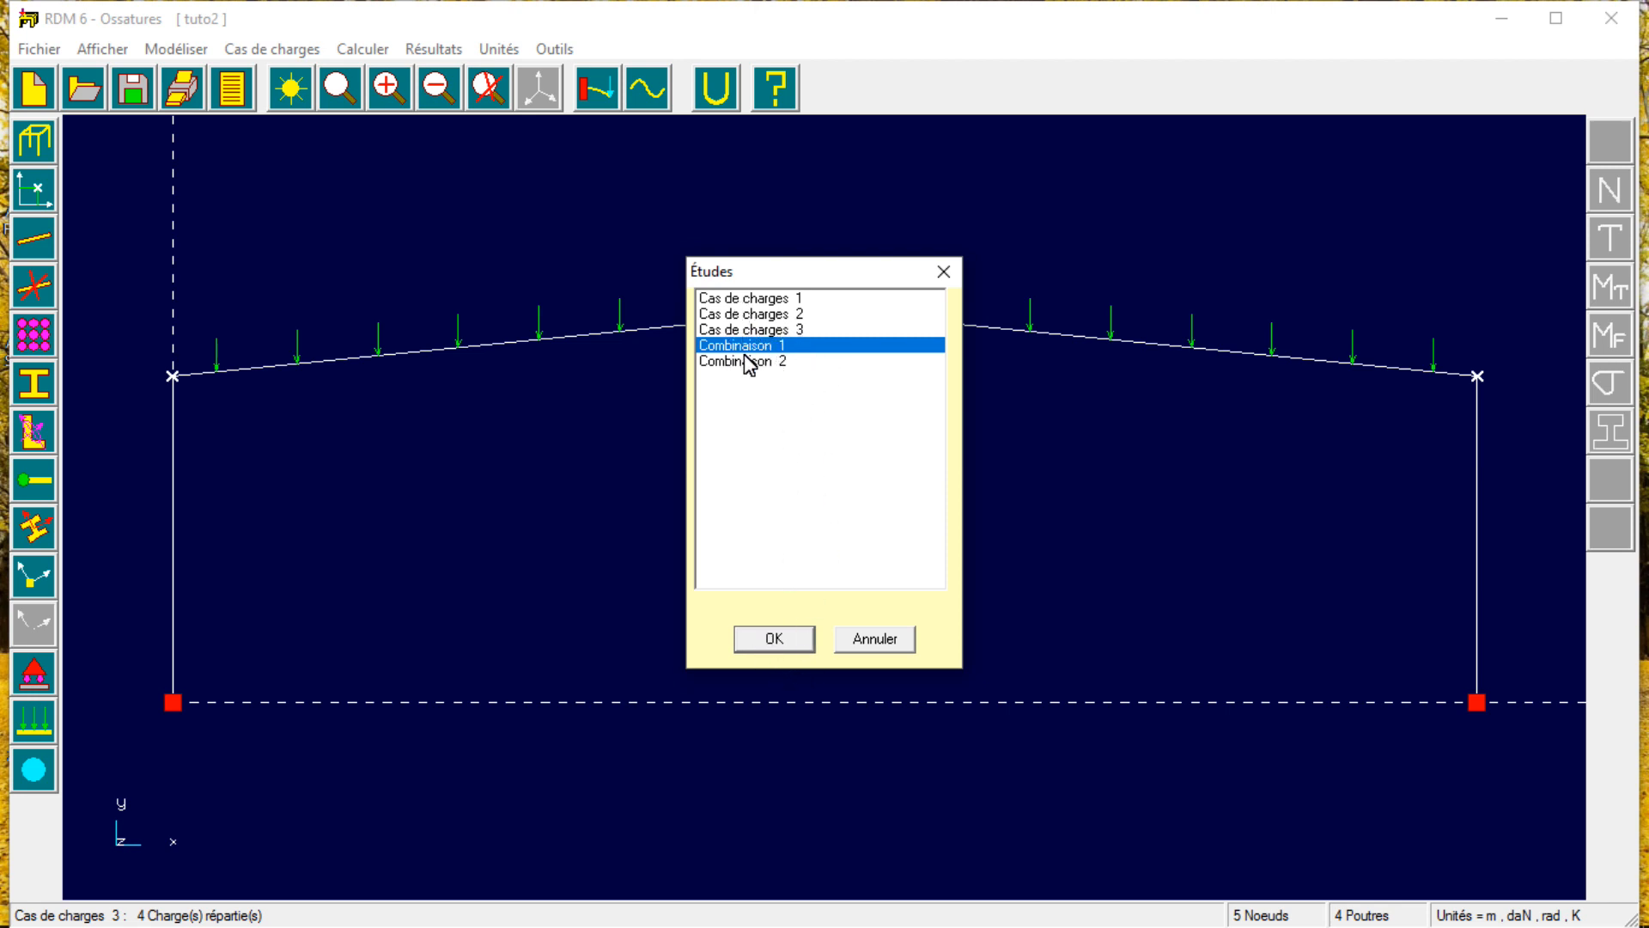
{"action": "left_click", "coordinate": [767, 638]}
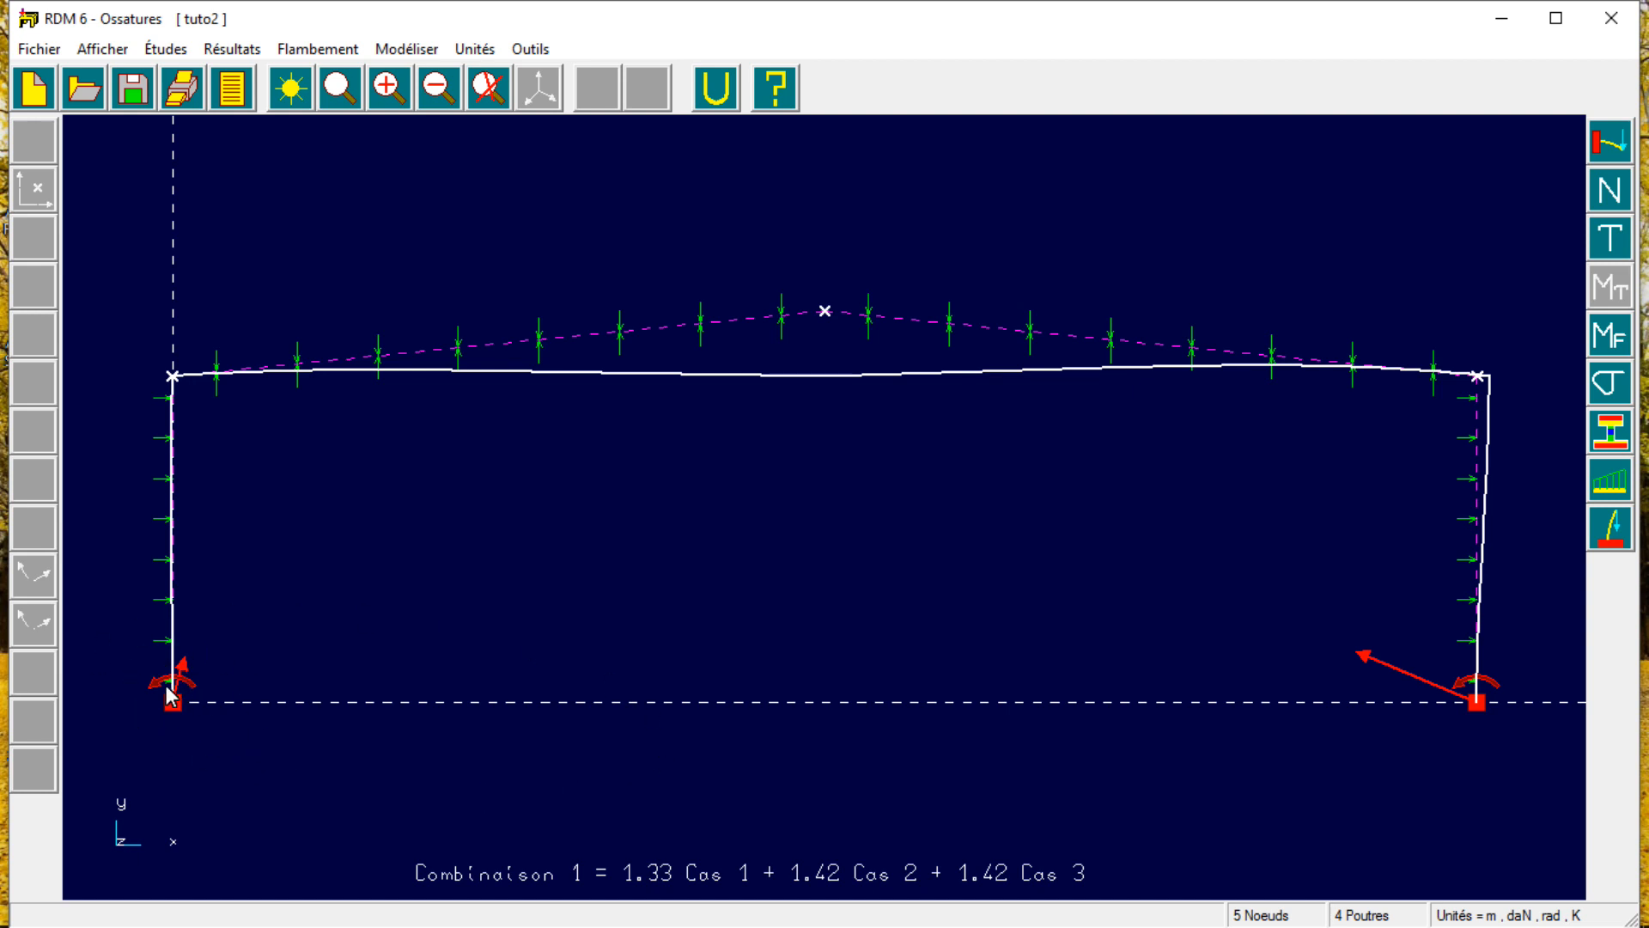
Generate the French results report with all sections, examine the internal forces and the support reactions at nodes 1 and 5, and close it.
{"action": "left_click", "coordinate": [233, 95]}
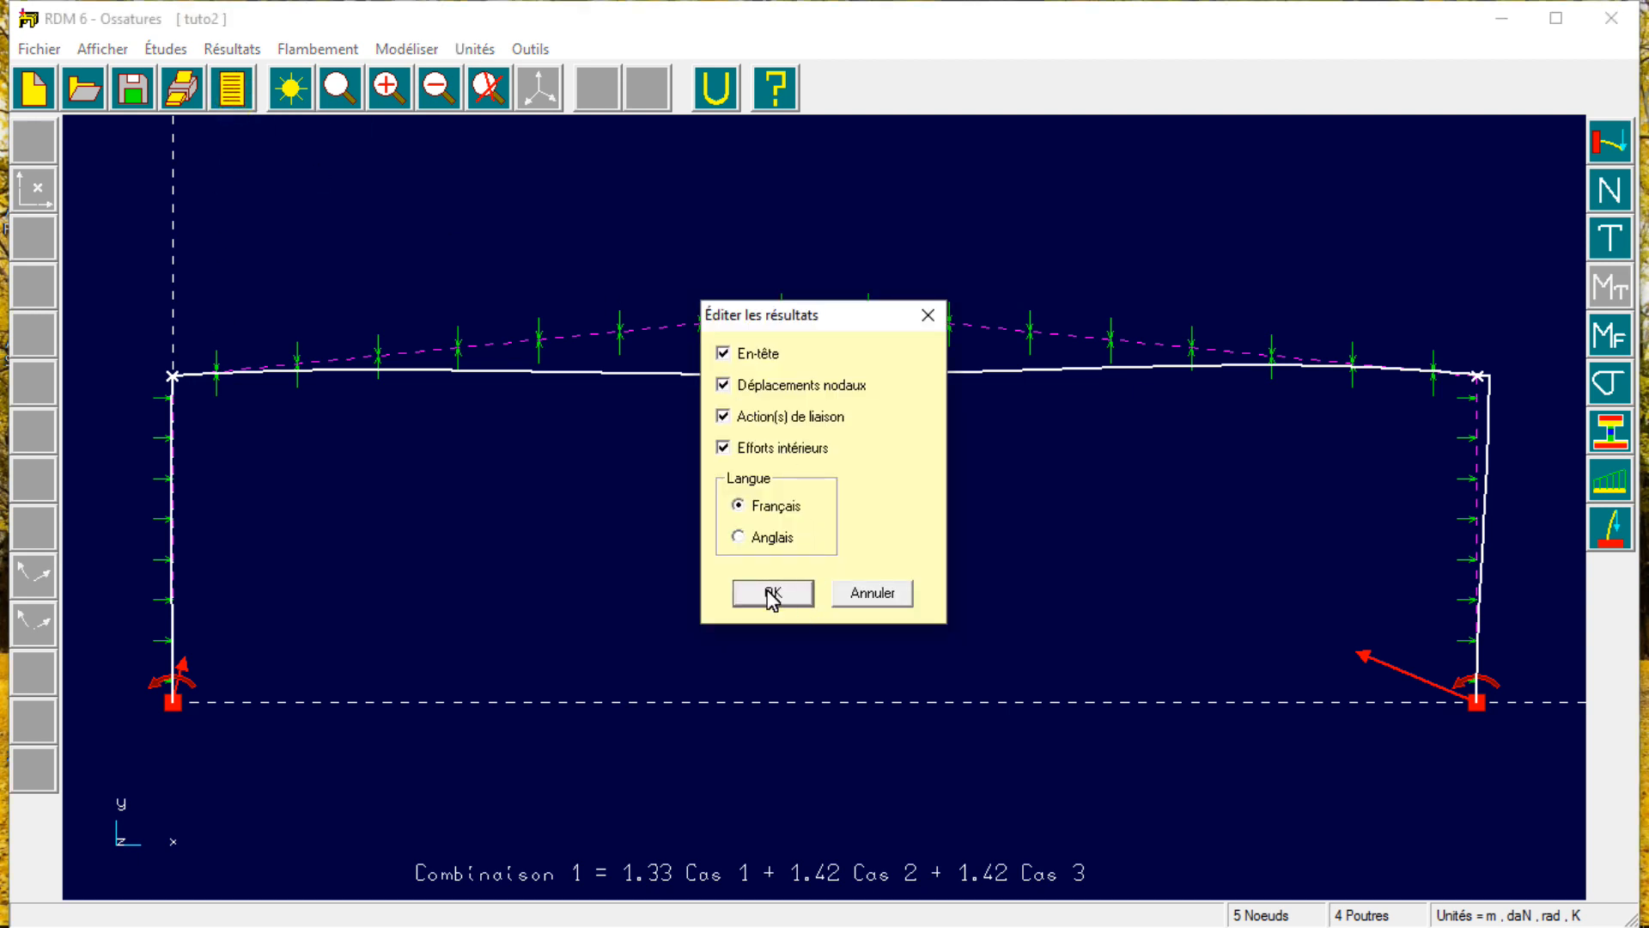
{"action": "left_click", "coordinate": [767, 589]}
{"action": "scroll", "coordinate": [572, 389], "scroll_direction": "down", "scroll_amount": 5}
{"action": "scroll", "coordinate": [571, 387], "scroll_direction": "down", "scroll_amount": 9}
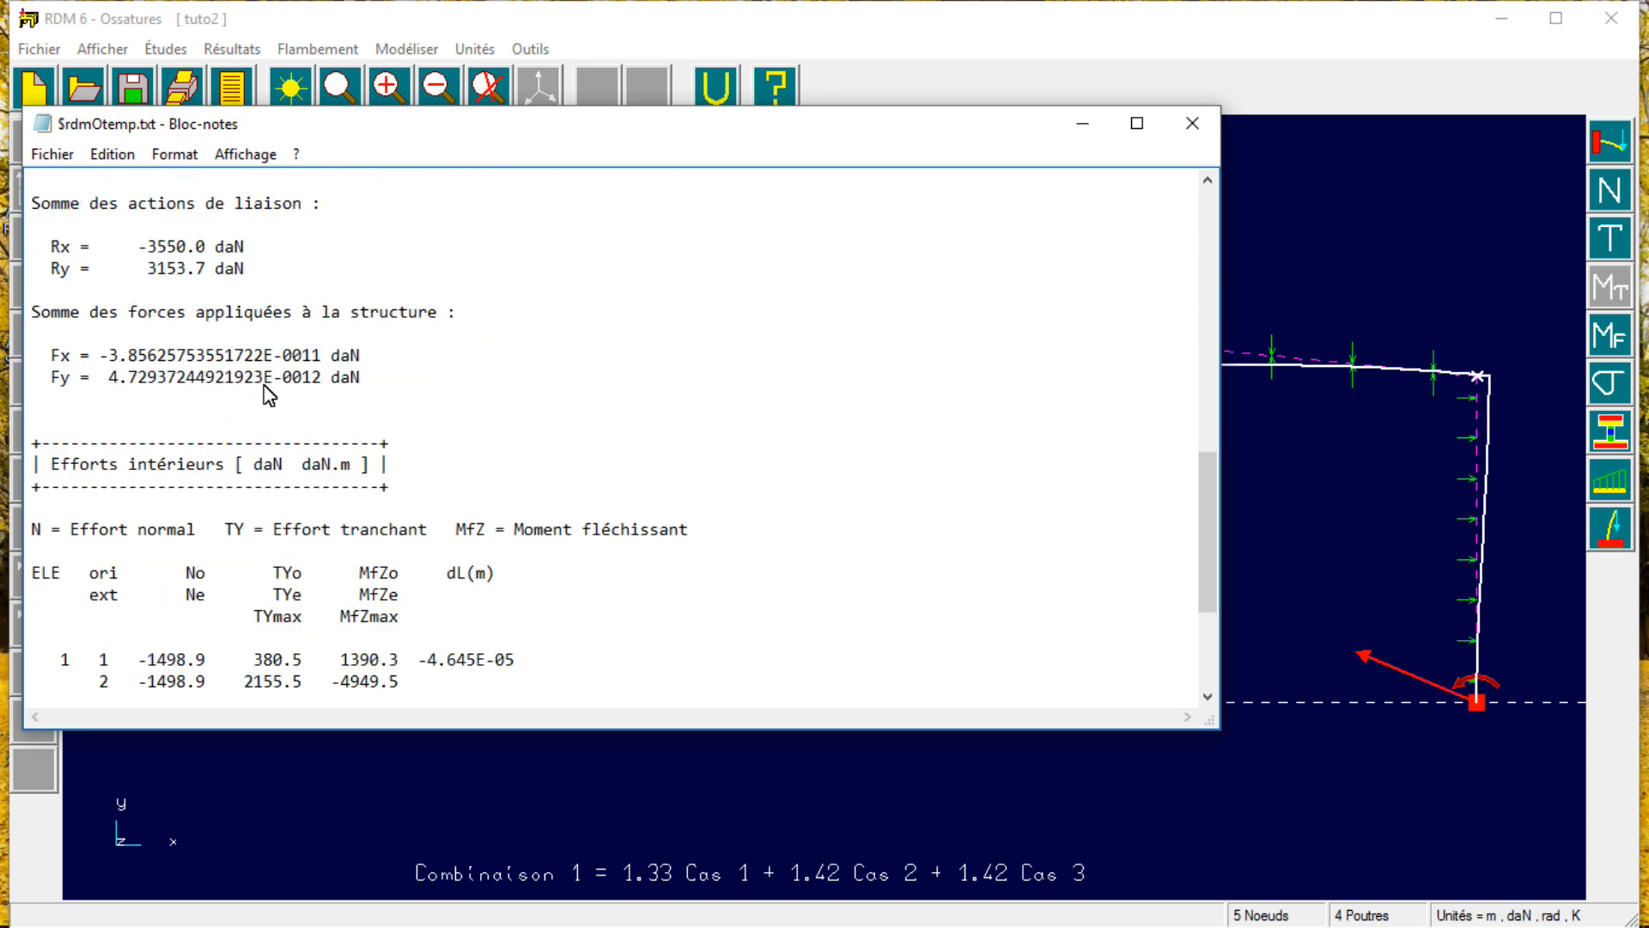
{"action": "scroll", "coordinate": [83, 348], "scroll_direction": "down", "scroll_amount": 3}
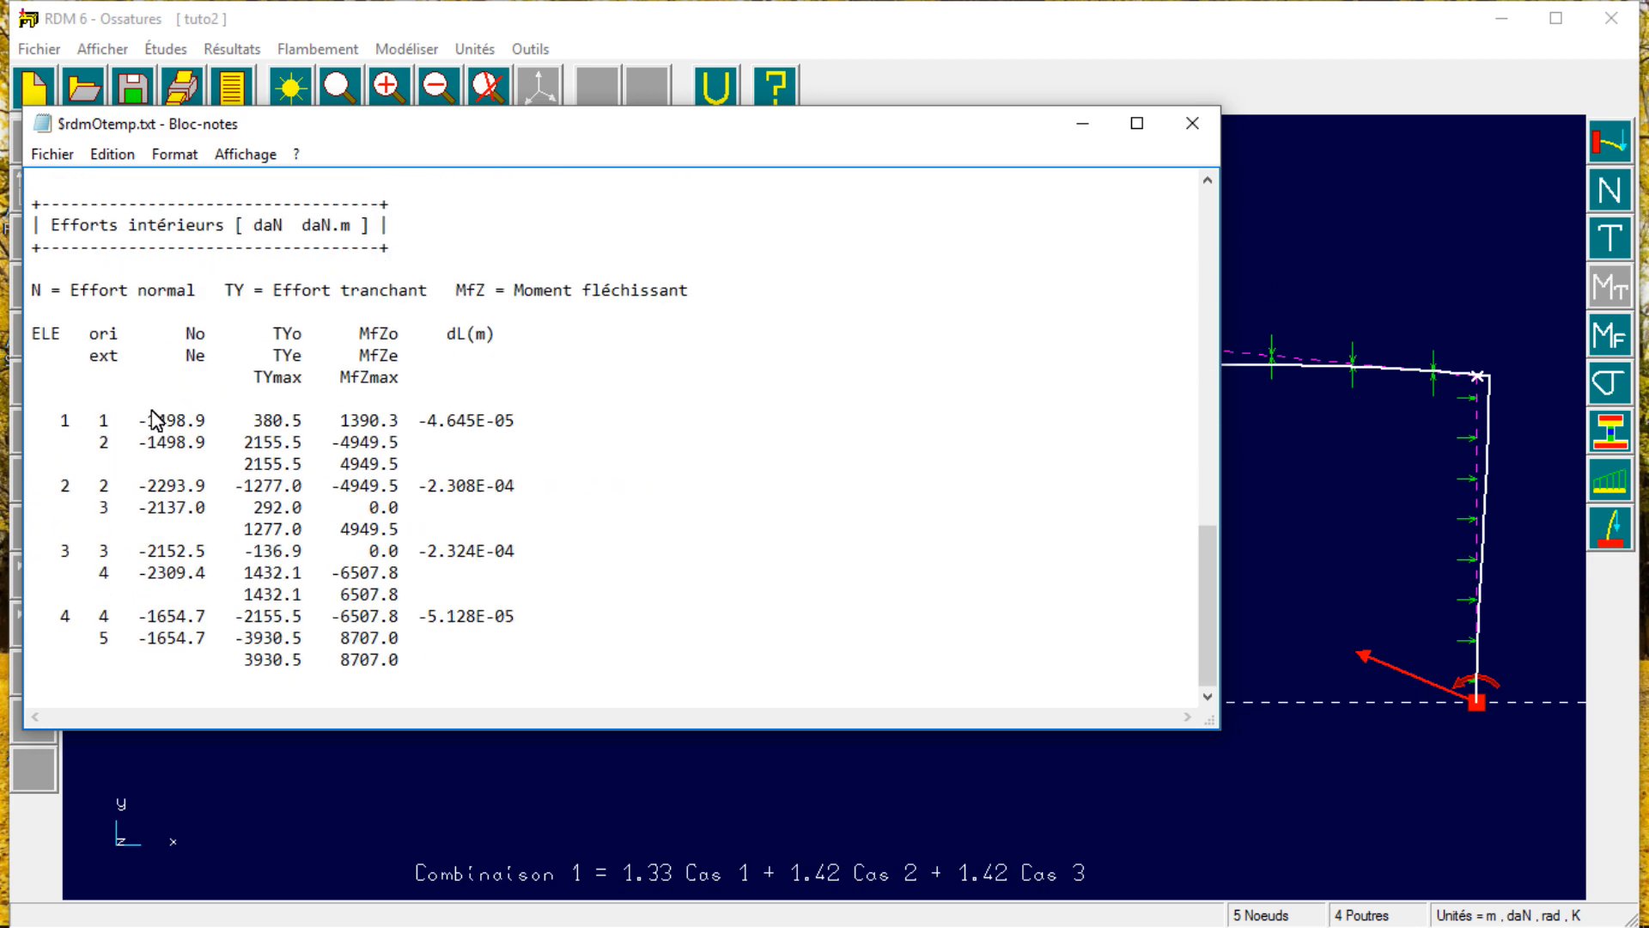
{"action": "scroll", "coordinate": [155, 421], "scroll_direction": "up", "scroll_amount": 5}
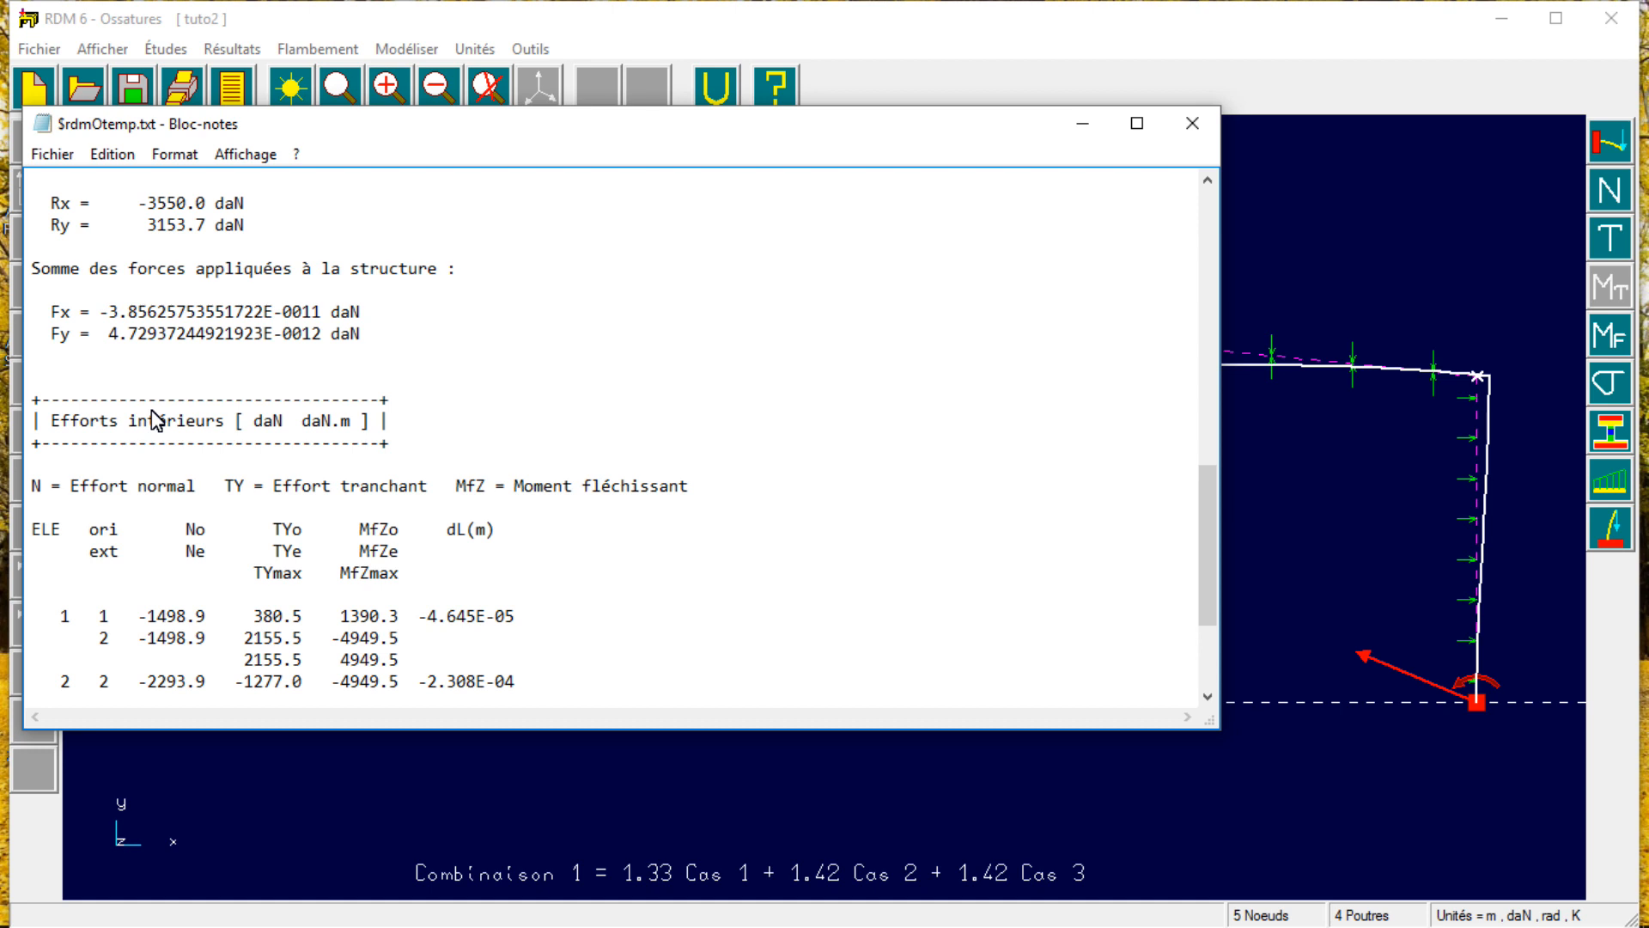
{"action": "scroll", "coordinate": [156, 421], "scroll_direction": "up", "scroll_amount": 2}
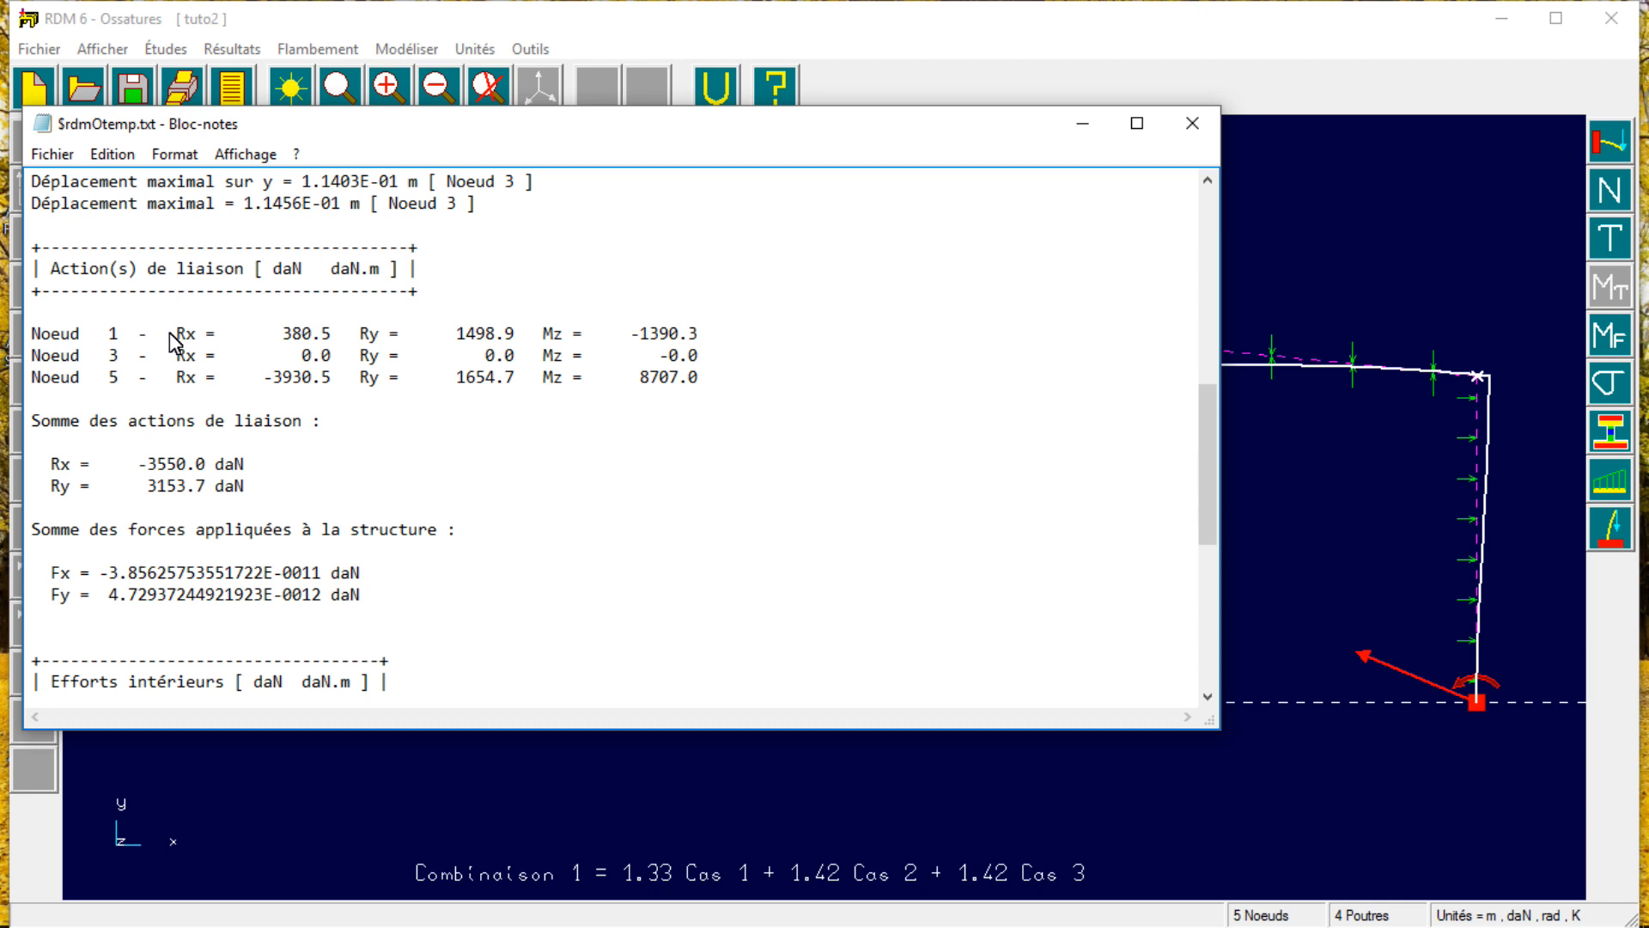
{"action": "left_click_drag", "start_coordinate": [168, 335], "coordinate": [713, 346]}
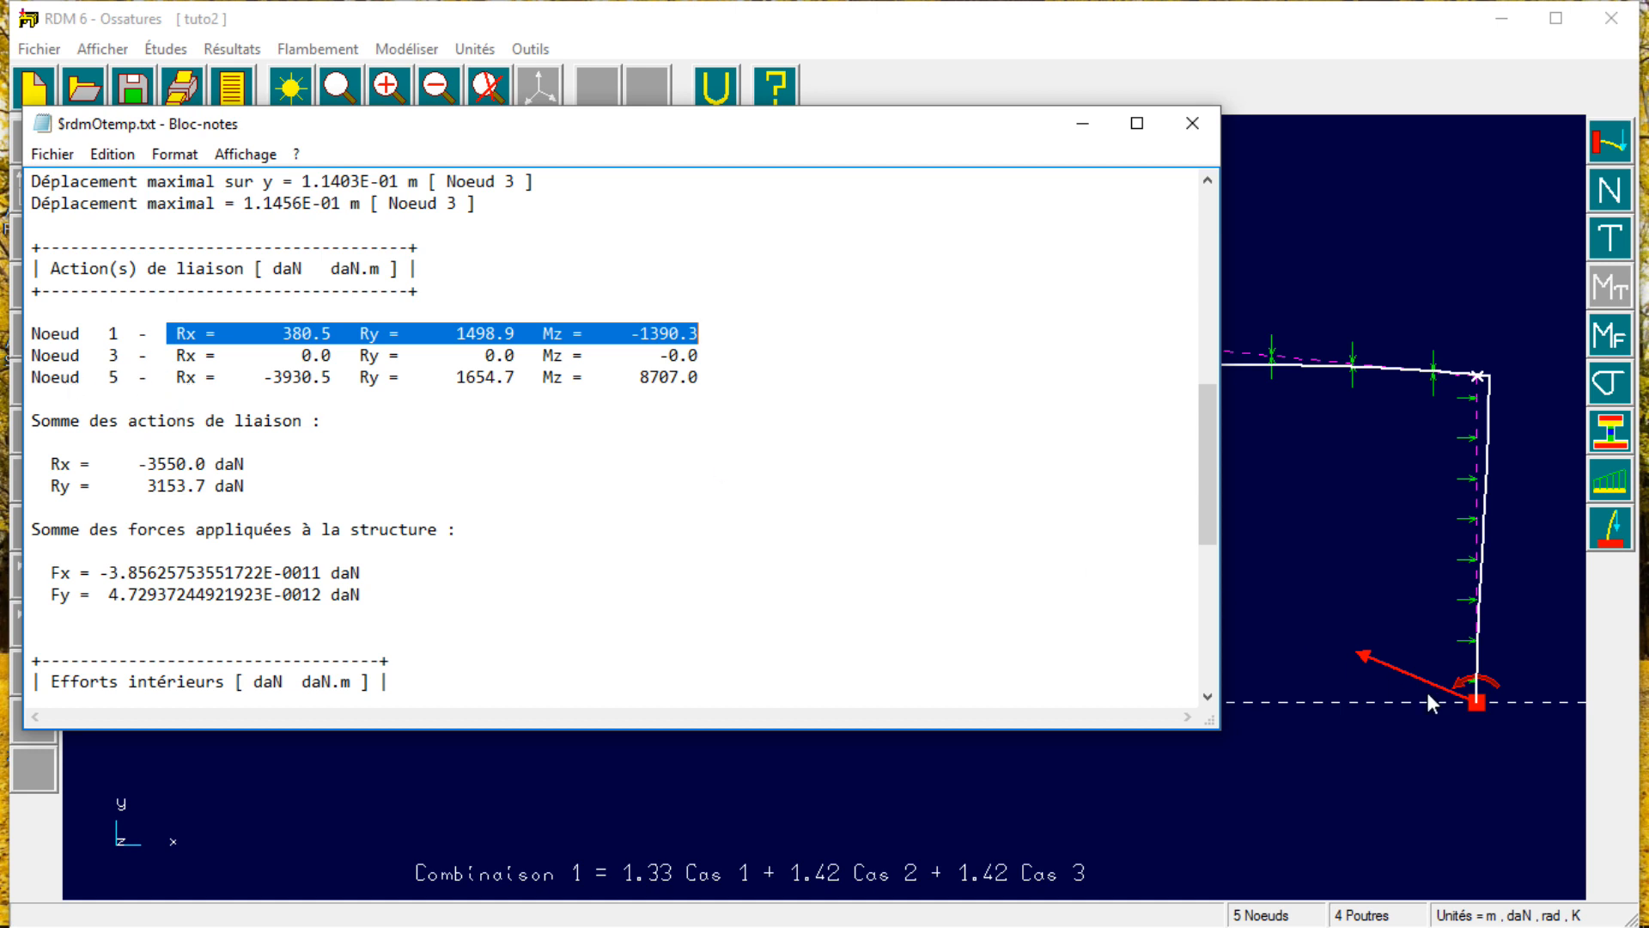
{"action": "left_click_drag", "start_coordinate": [161, 378], "coordinate": [720, 383]}
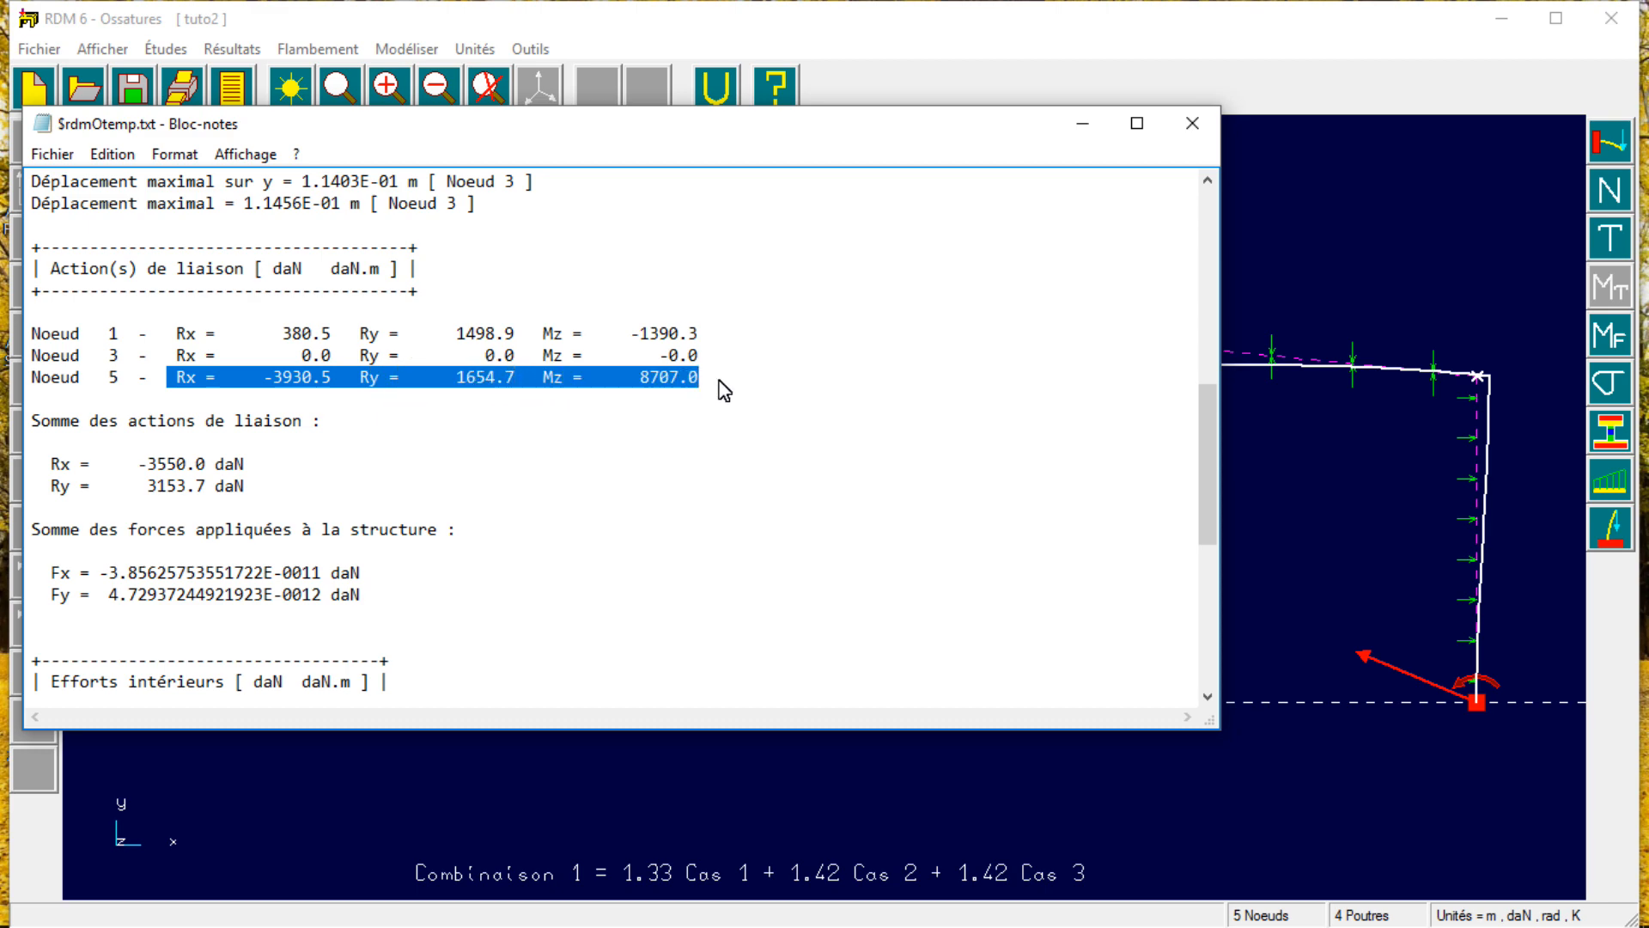
{"action": "left_click", "coordinate": [1201, 132]}
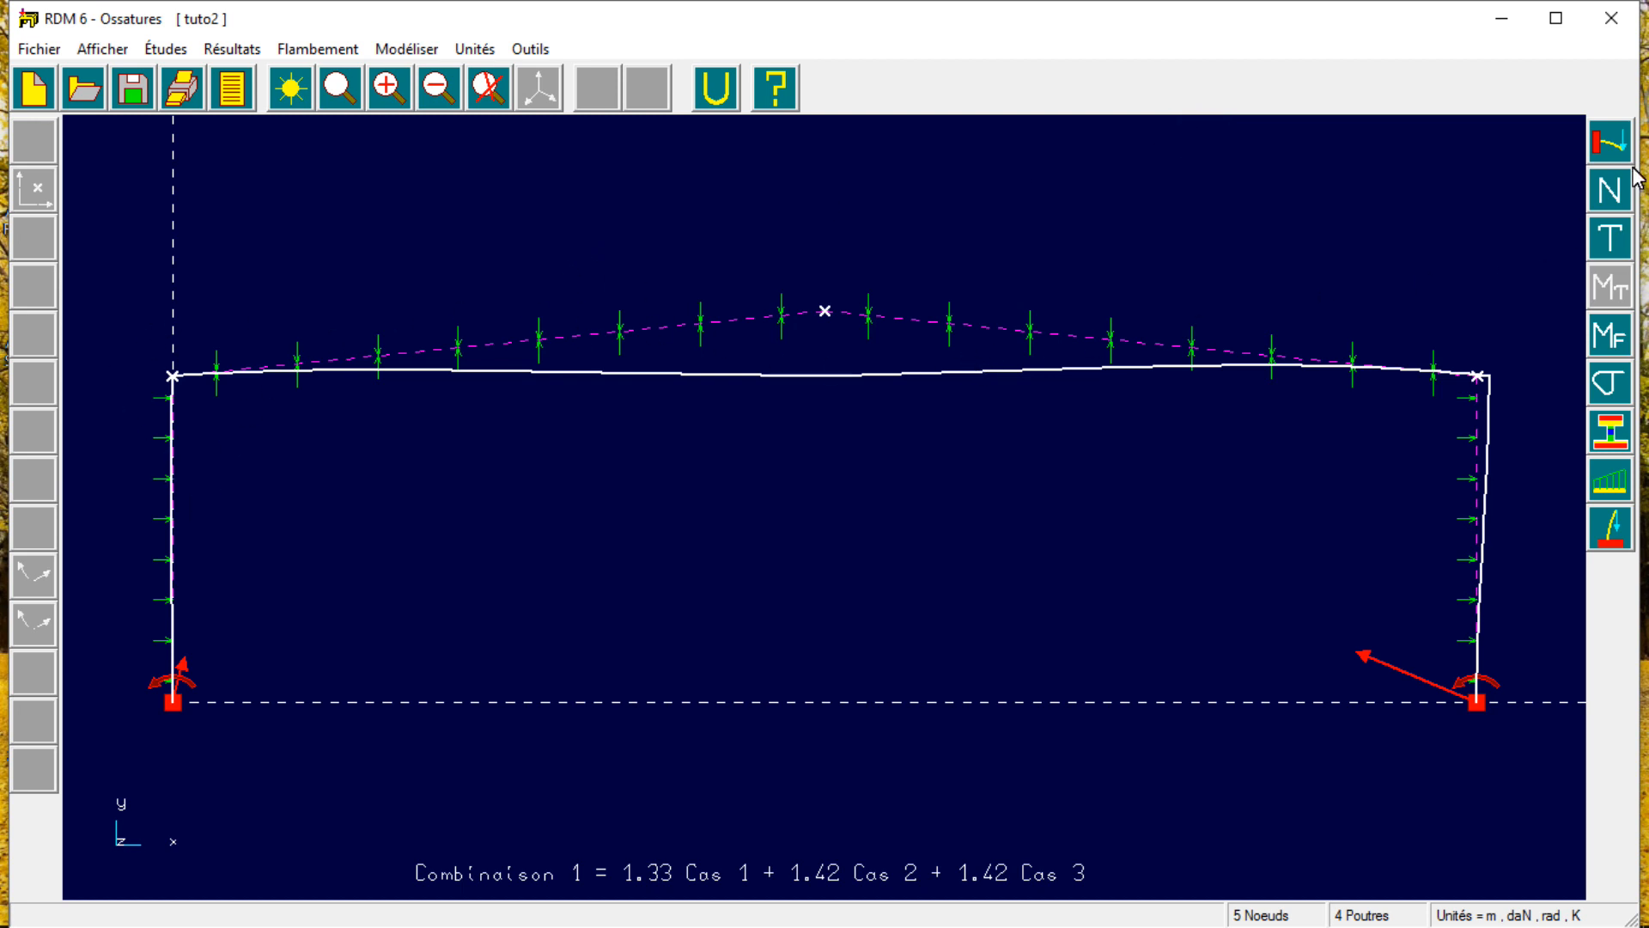
Display the normal force diagram of the frame for Combinaison 1.
{"action": "left_click", "coordinate": [1609, 187]}
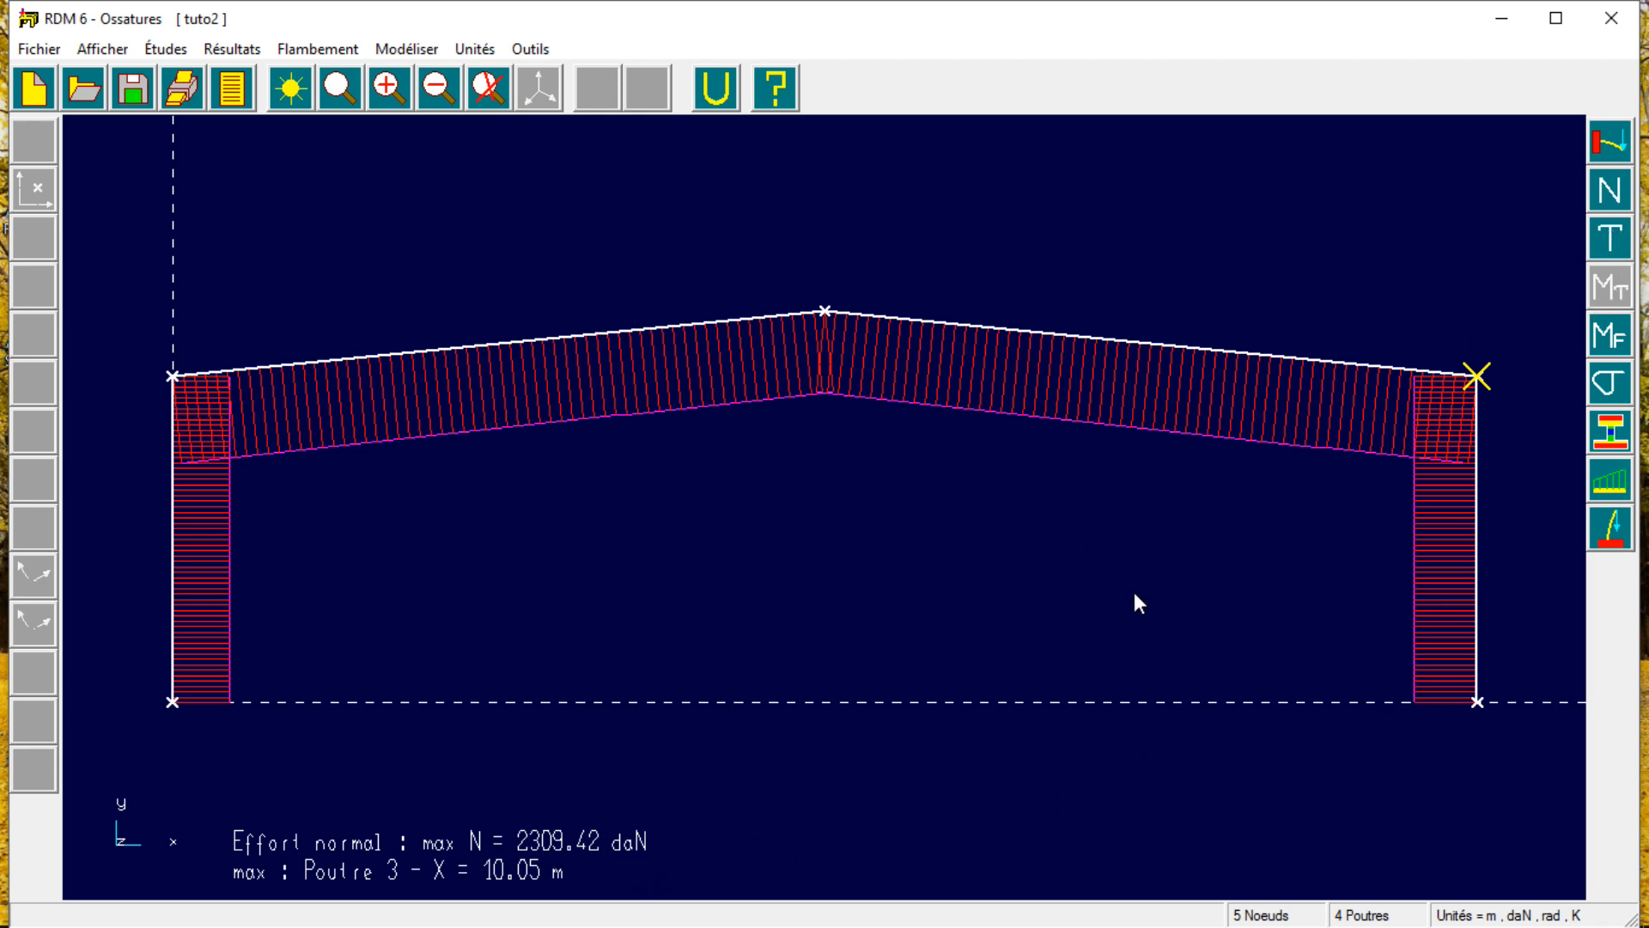
Display the frame's shear force, bending moment and normal stress diagrams one after another for Combinaison 1.
{"action": "left_click", "coordinate": [1610, 242]}
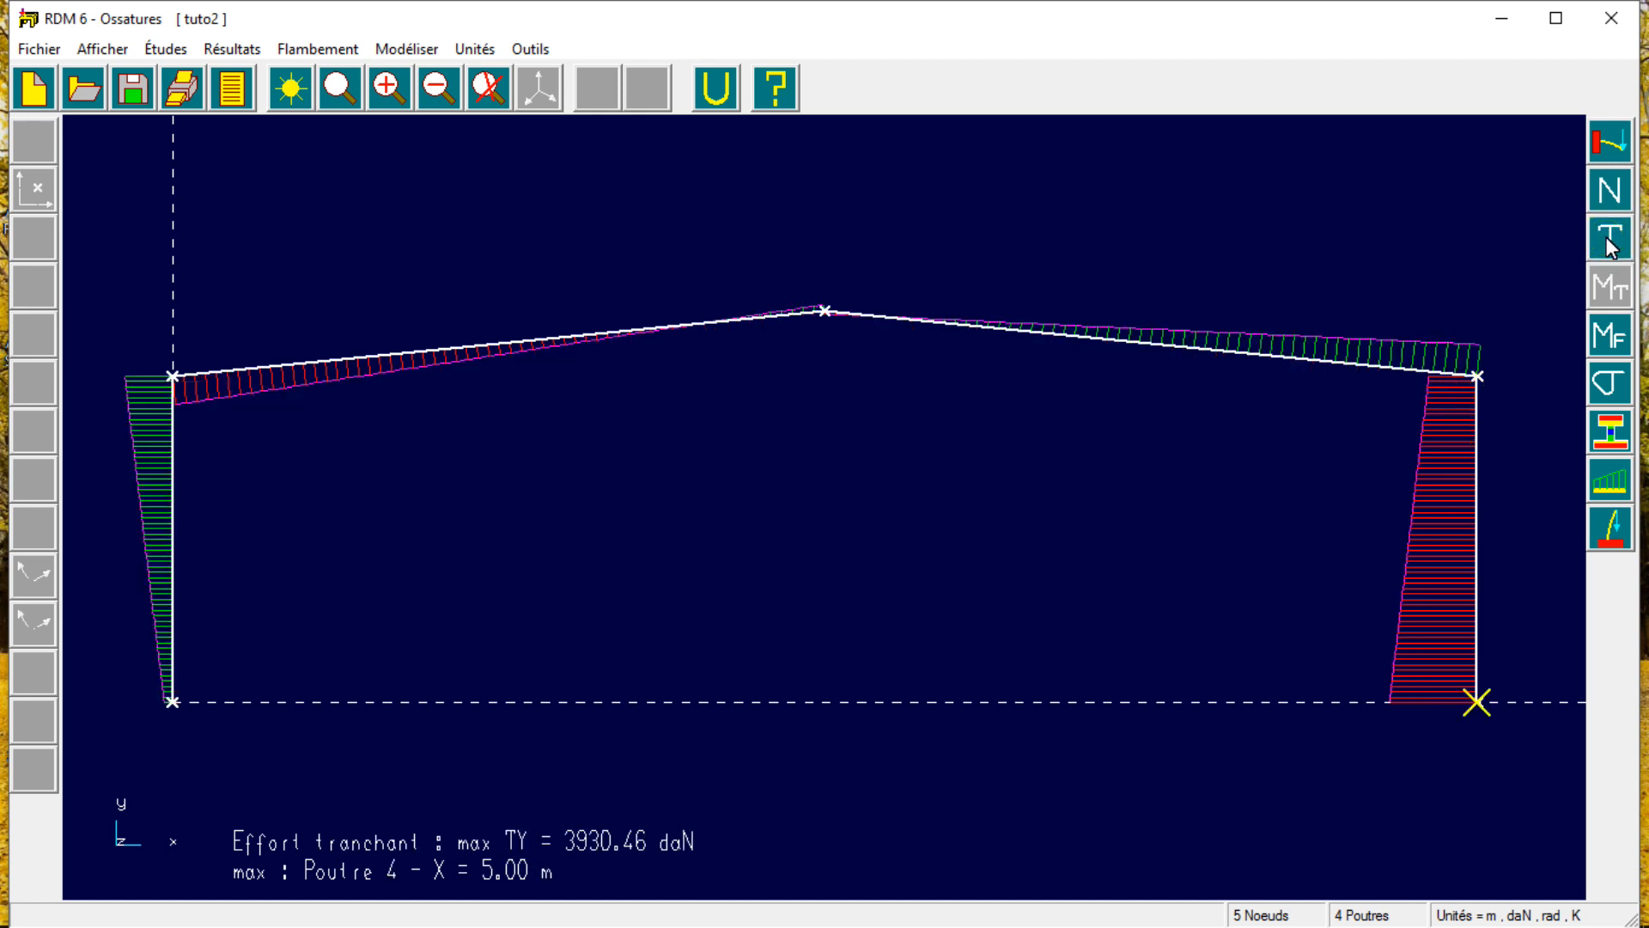
{"action": "left_click", "coordinate": [1626, 337]}
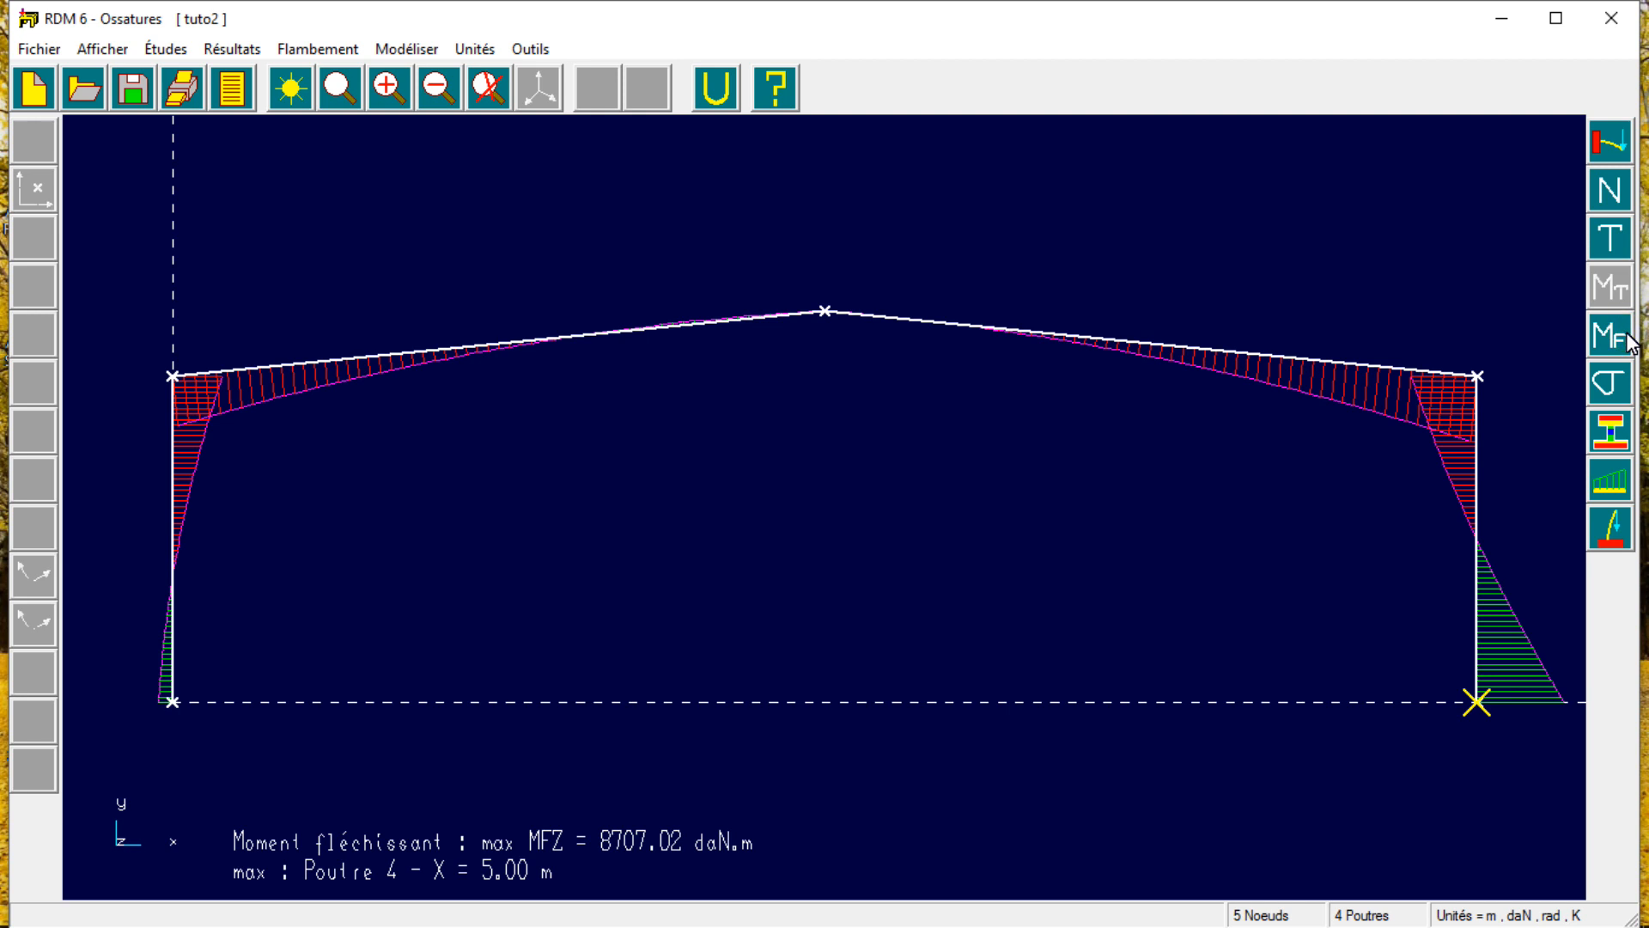
{"action": "left_click", "coordinate": [1613, 384]}
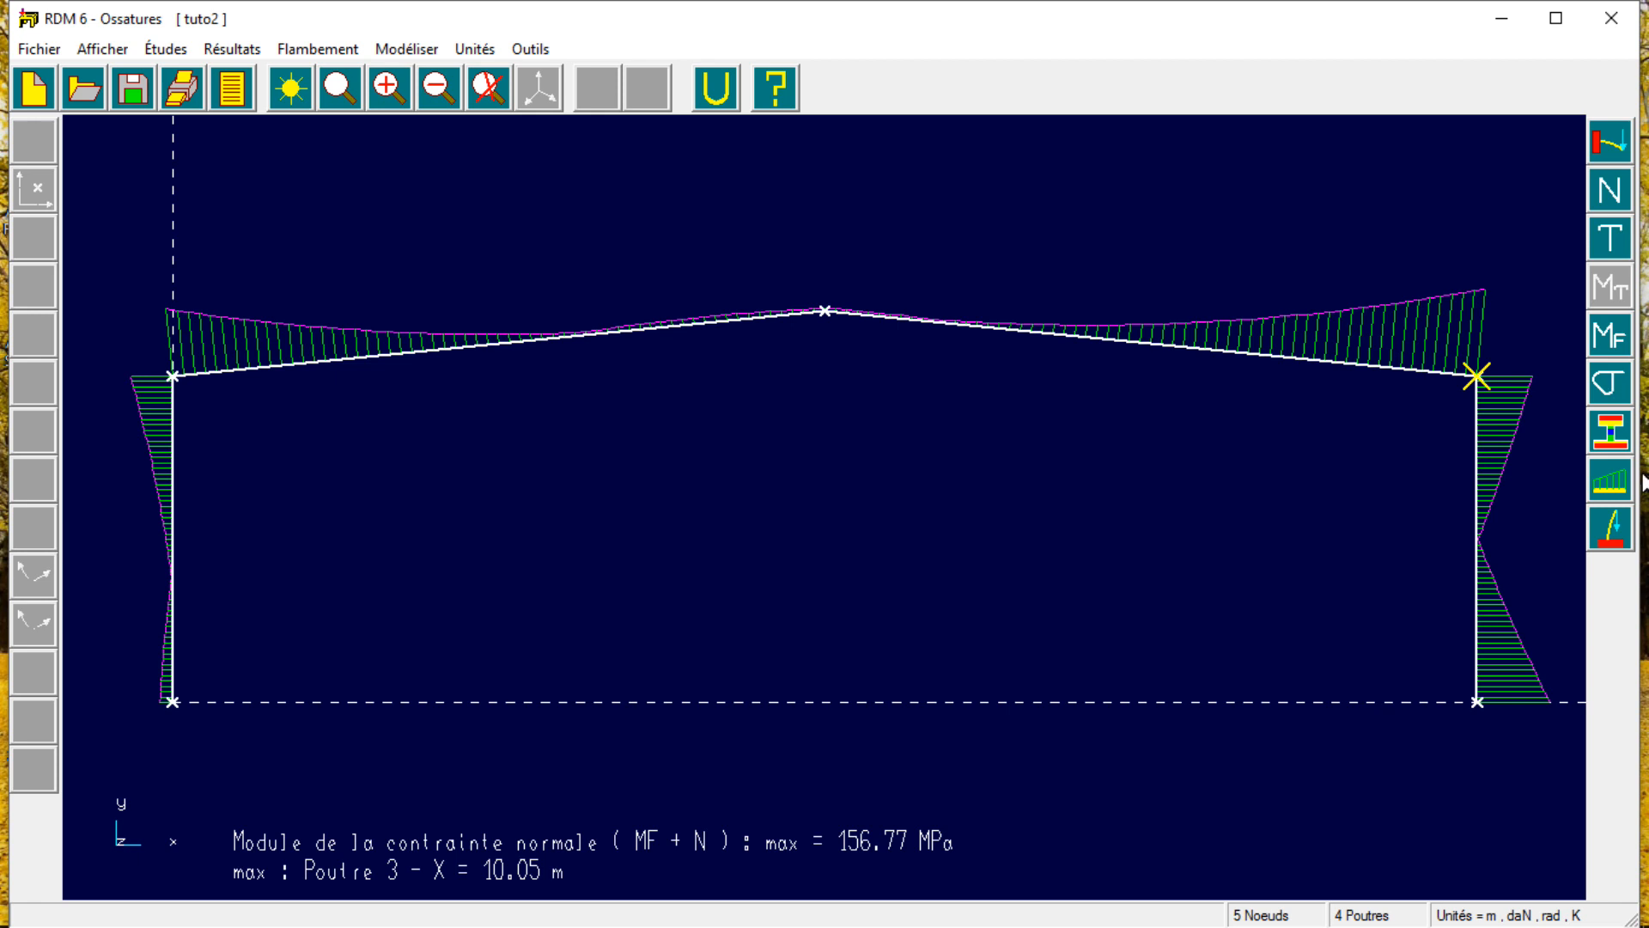
Open the cross-section stress view of beam 3, the right-hand rafter, and display its normal stress distribution (Contrainte normale).
{"action": "left_click", "coordinate": [1623, 436]}
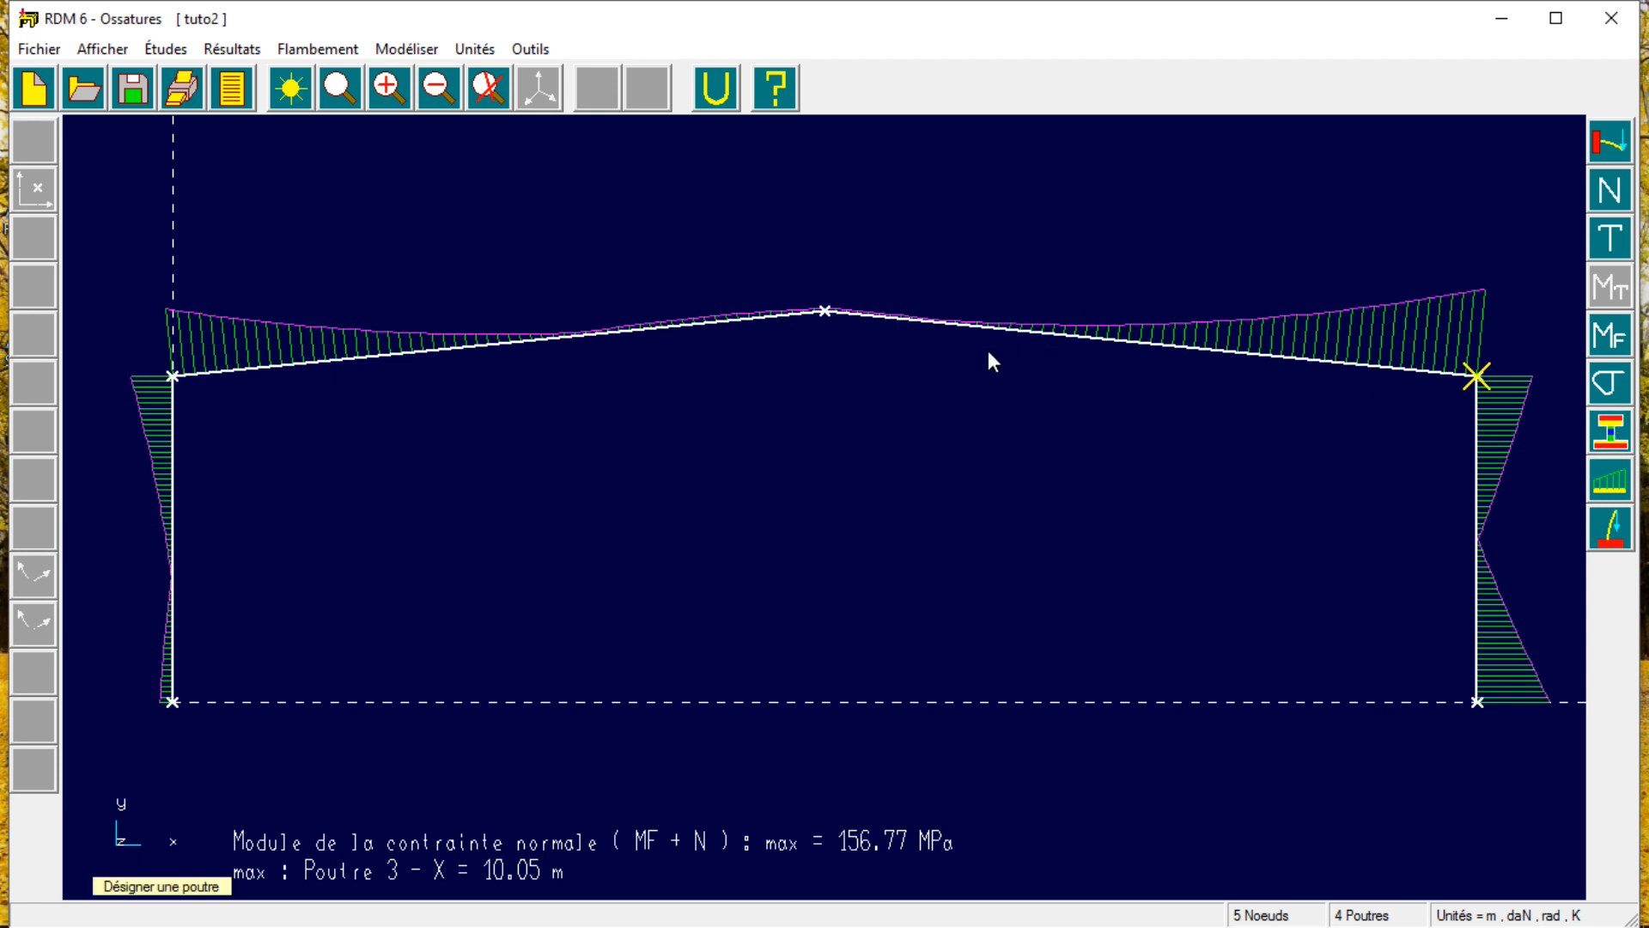
{"action": "left_click", "coordinate": [1614, 435]}
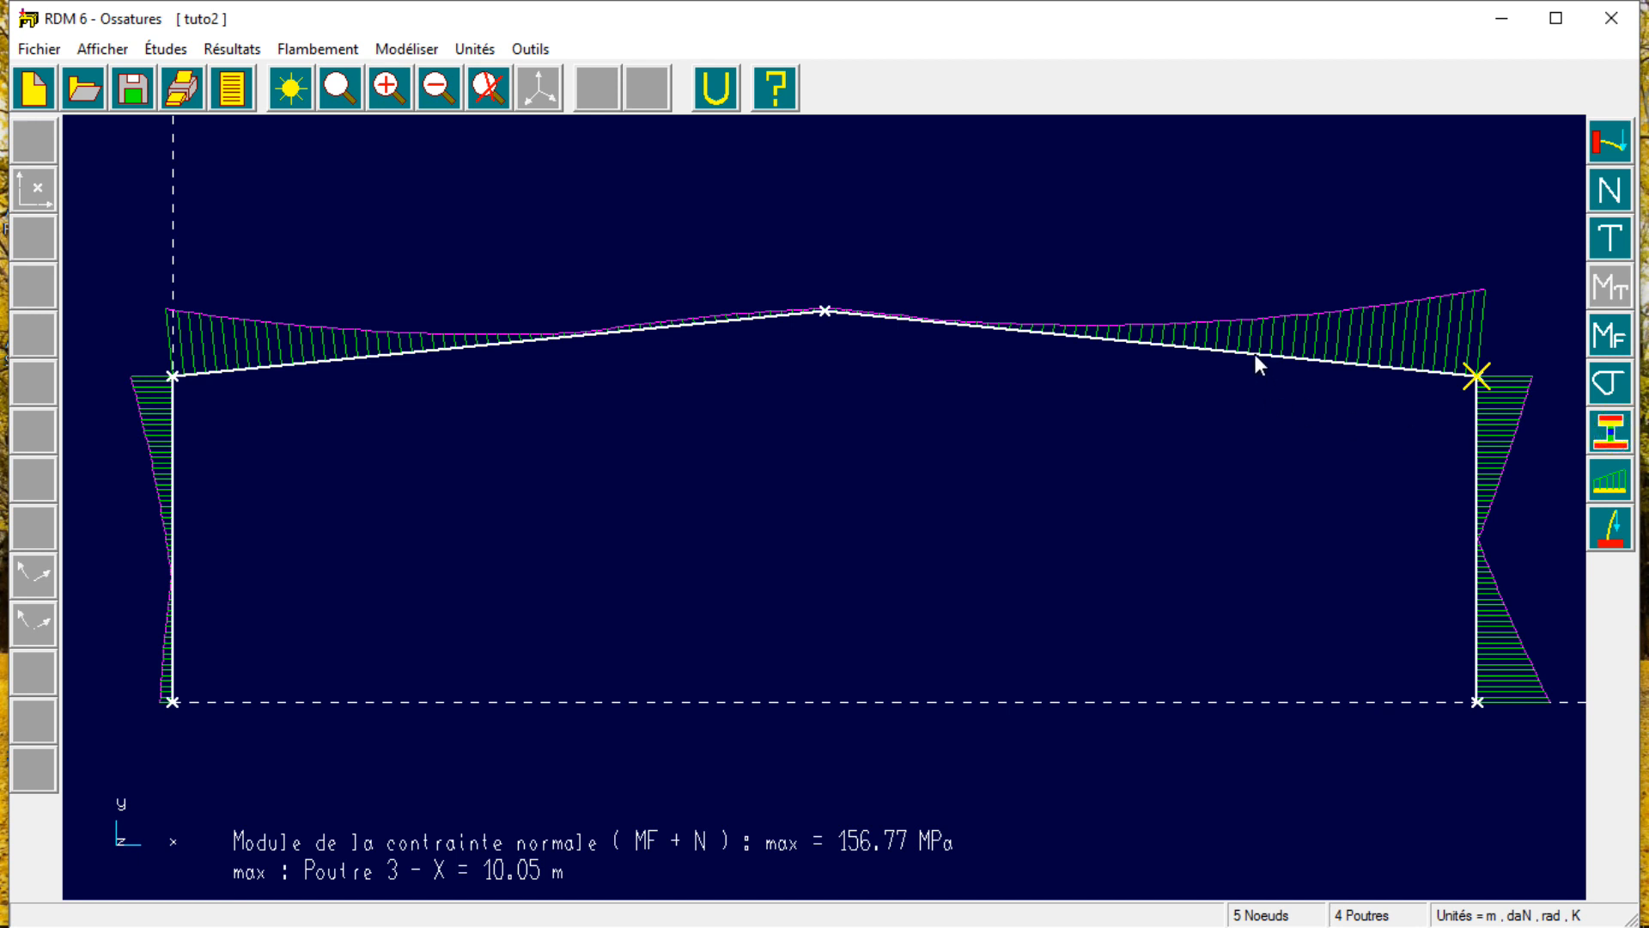
{"action": "left_click", "coordinate": [1611, 432]}
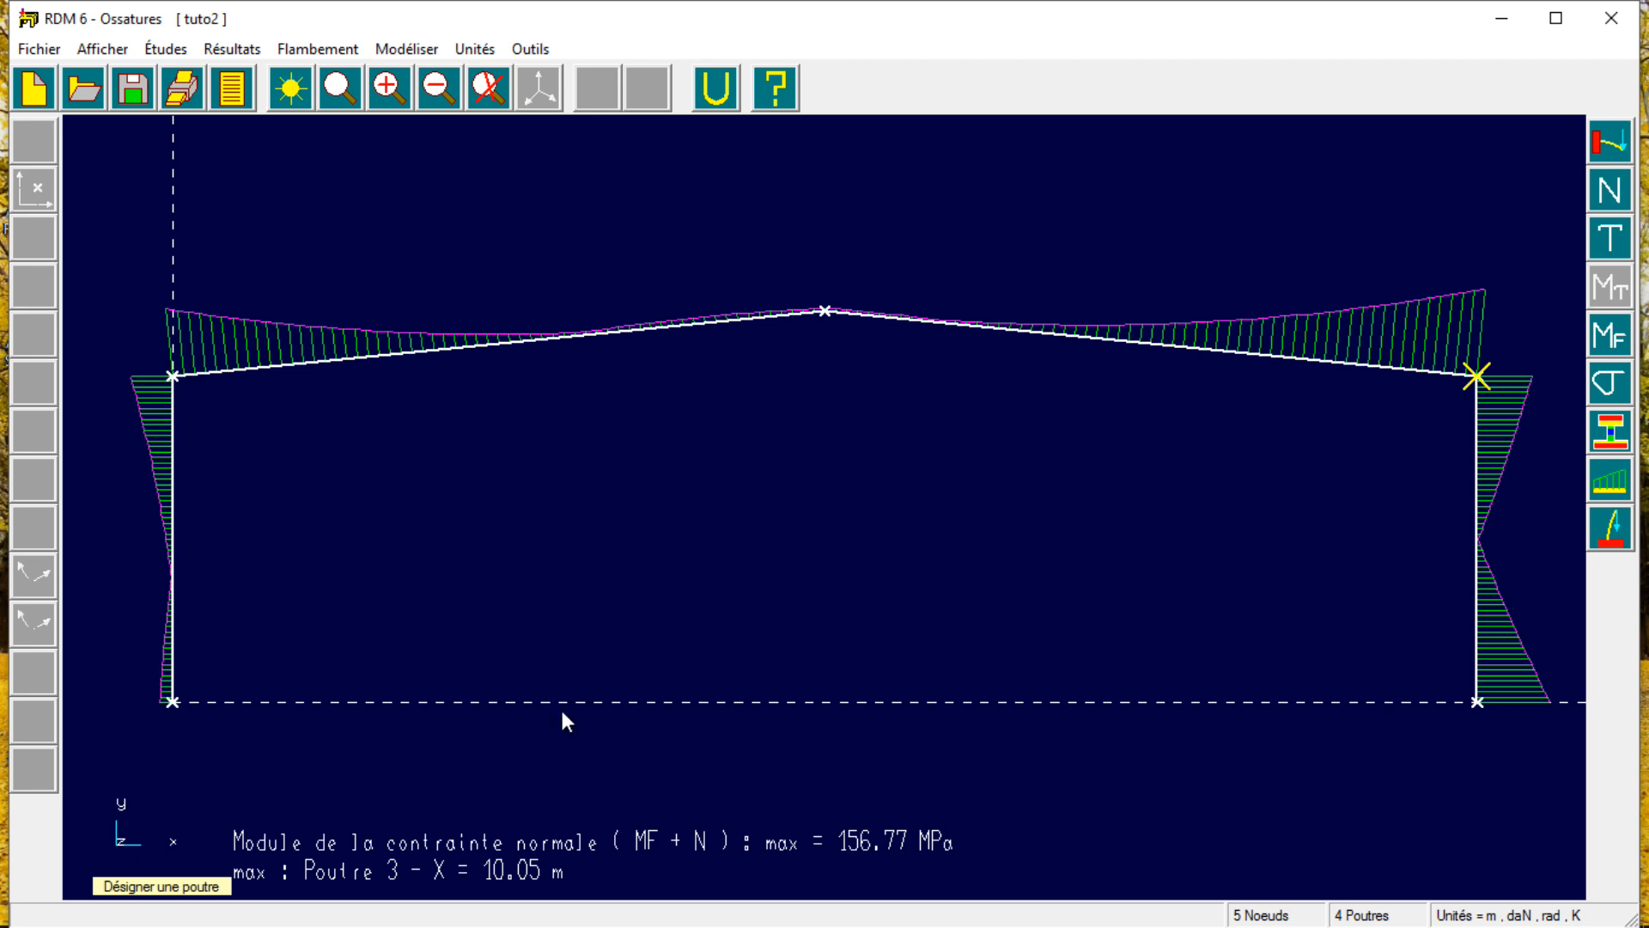
{"action": "left_click", "coordinate": [1048, 333]}
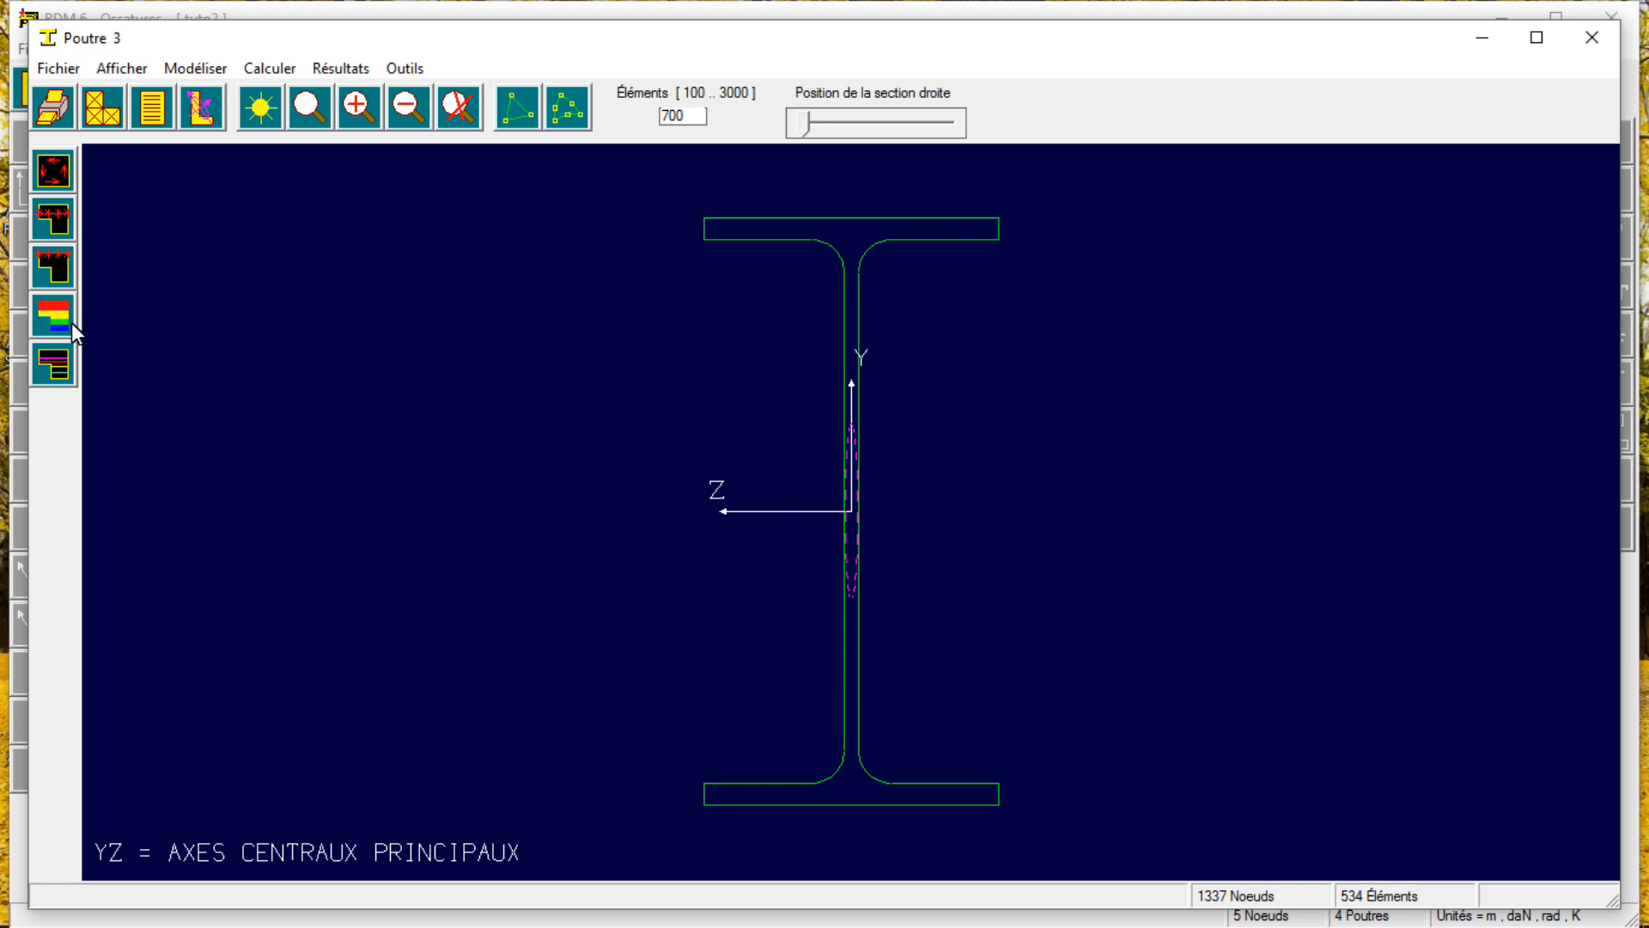
{"action": "left_click", "coordinate": [50, 323]}
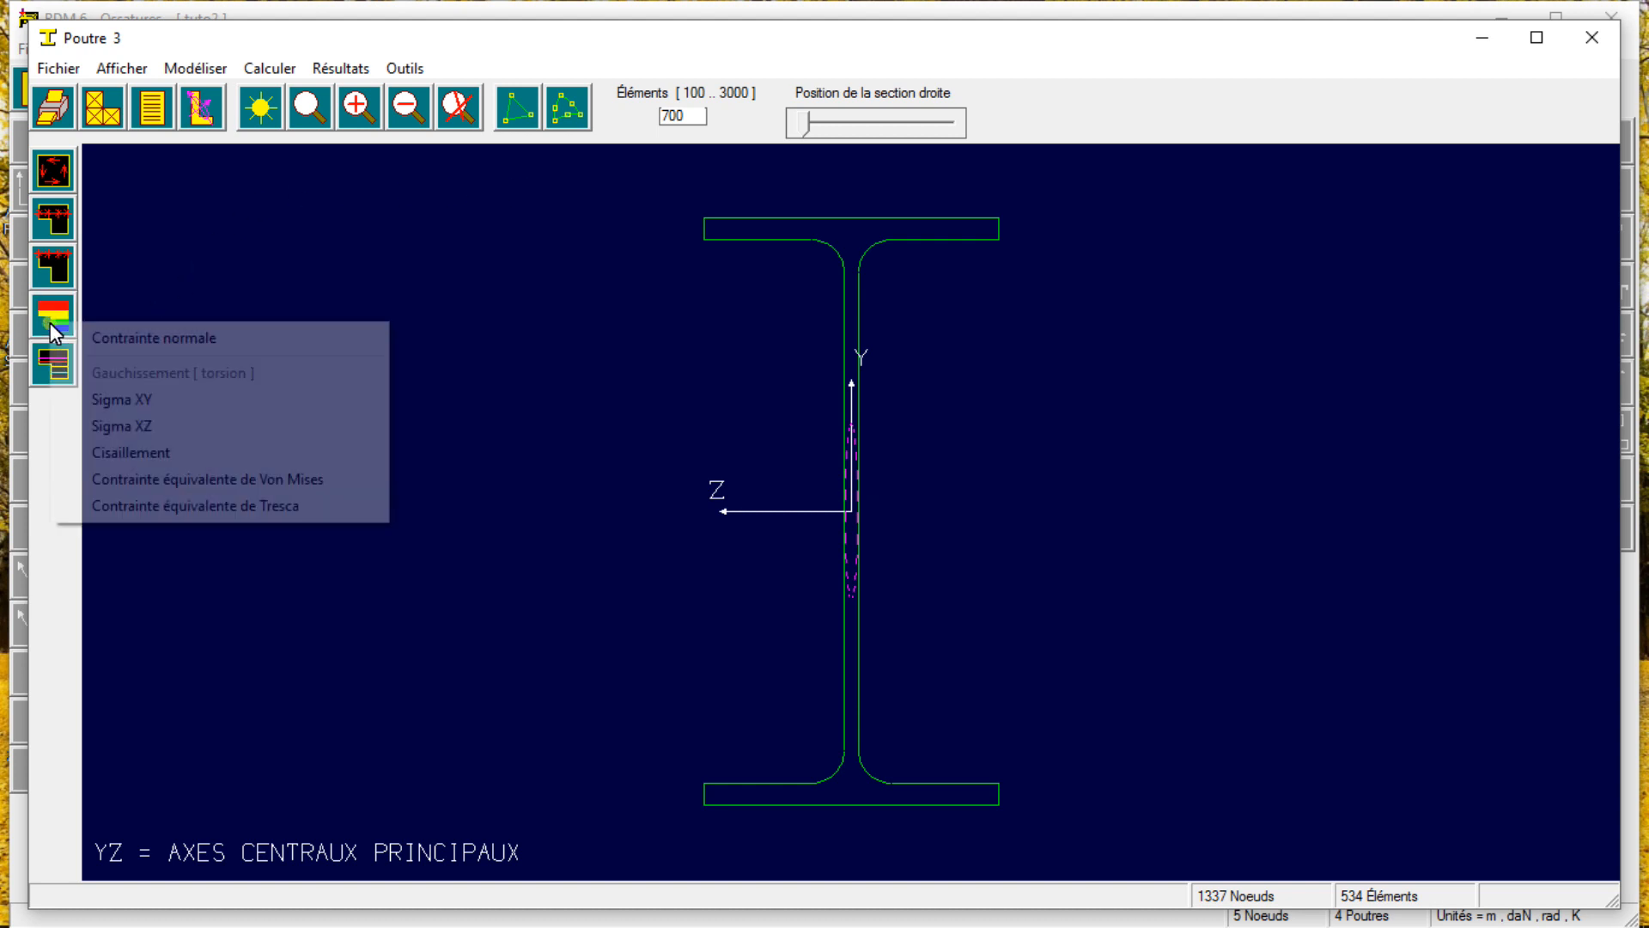
{"action": "left_click", "coordinate": [136, 340]}
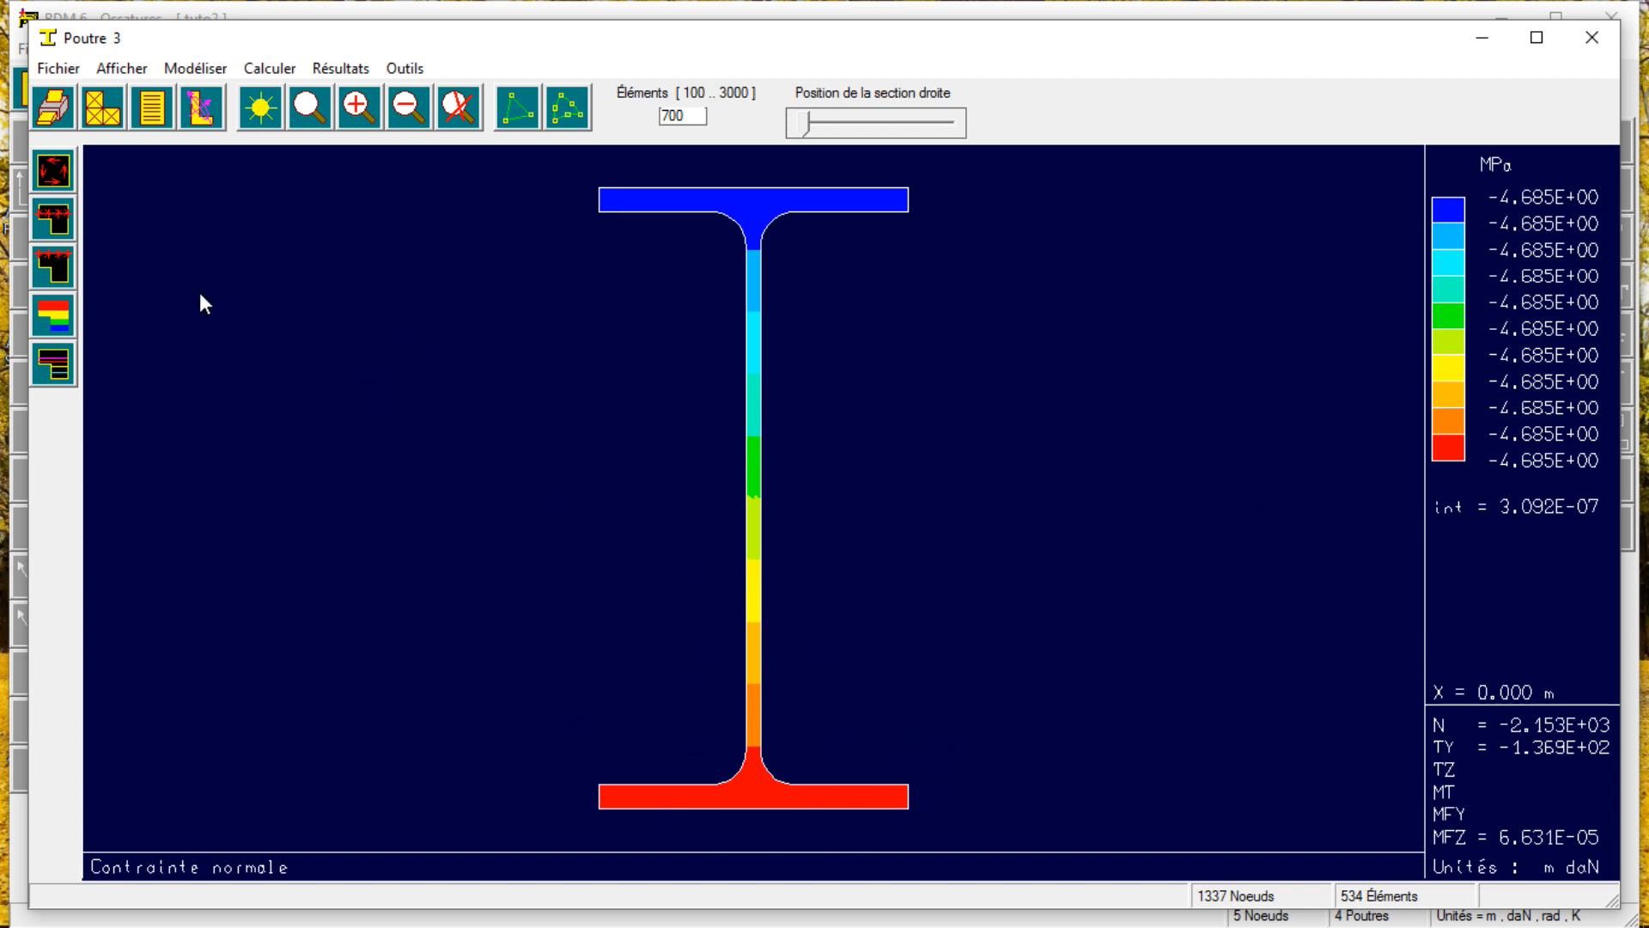
Redisplay the normal stress of beam 3, shift the cross-section position just past mid-length, and close the section view.
{"action": "left_click", "coordinate": [53, 319]}
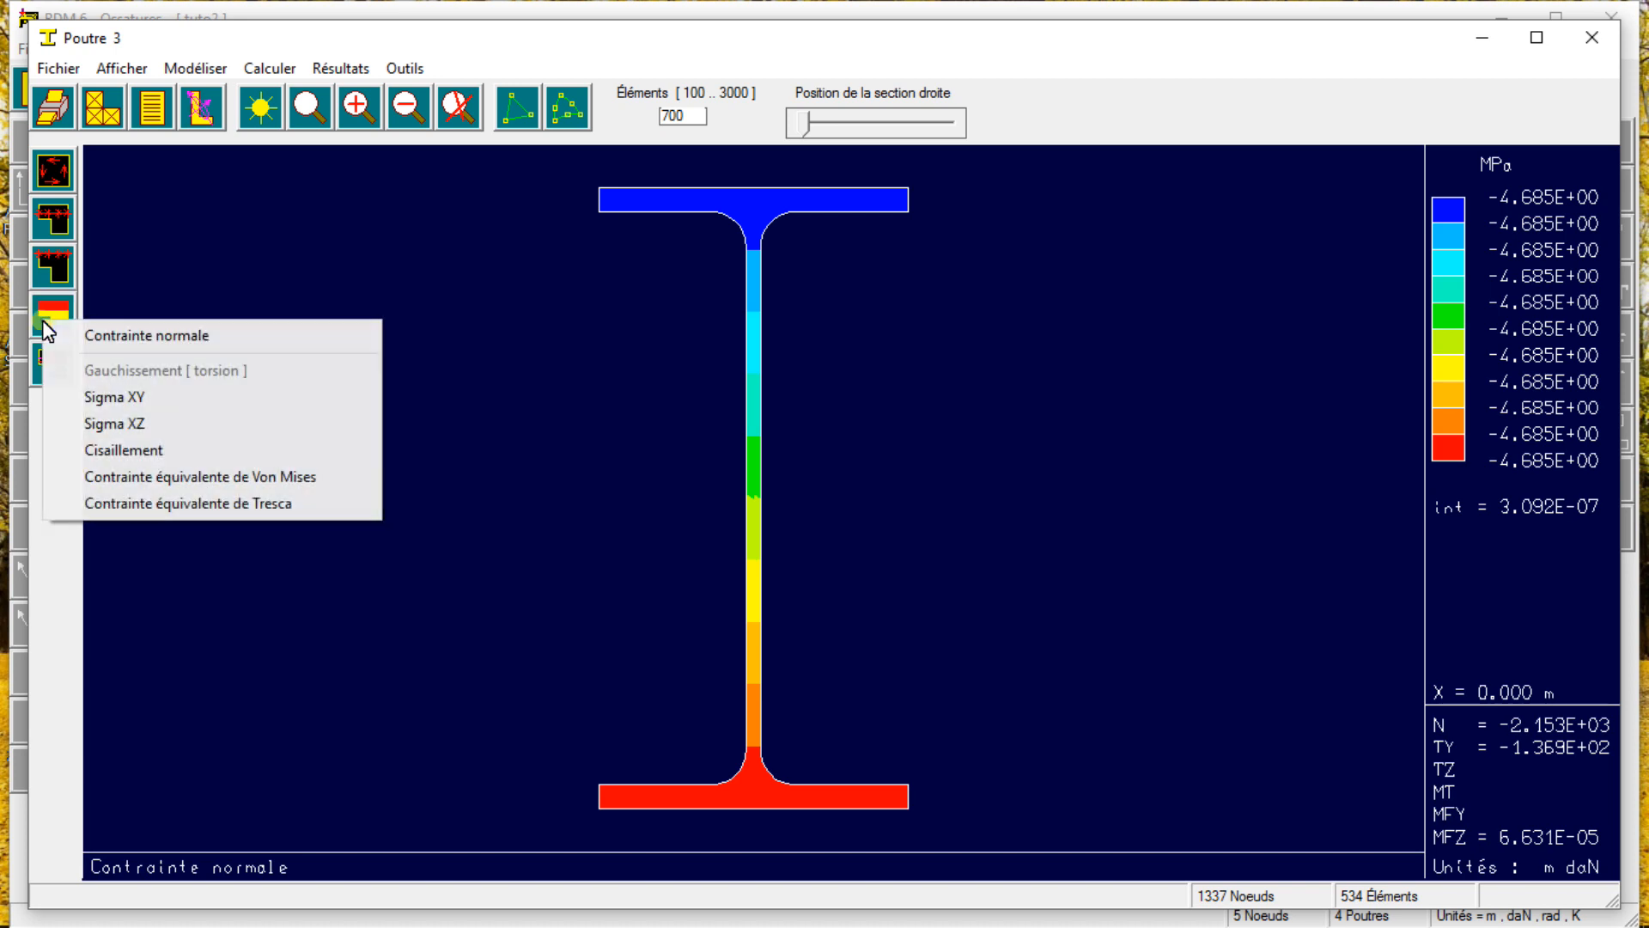
{"action": "left_click", "coordinate": [92, 338]}
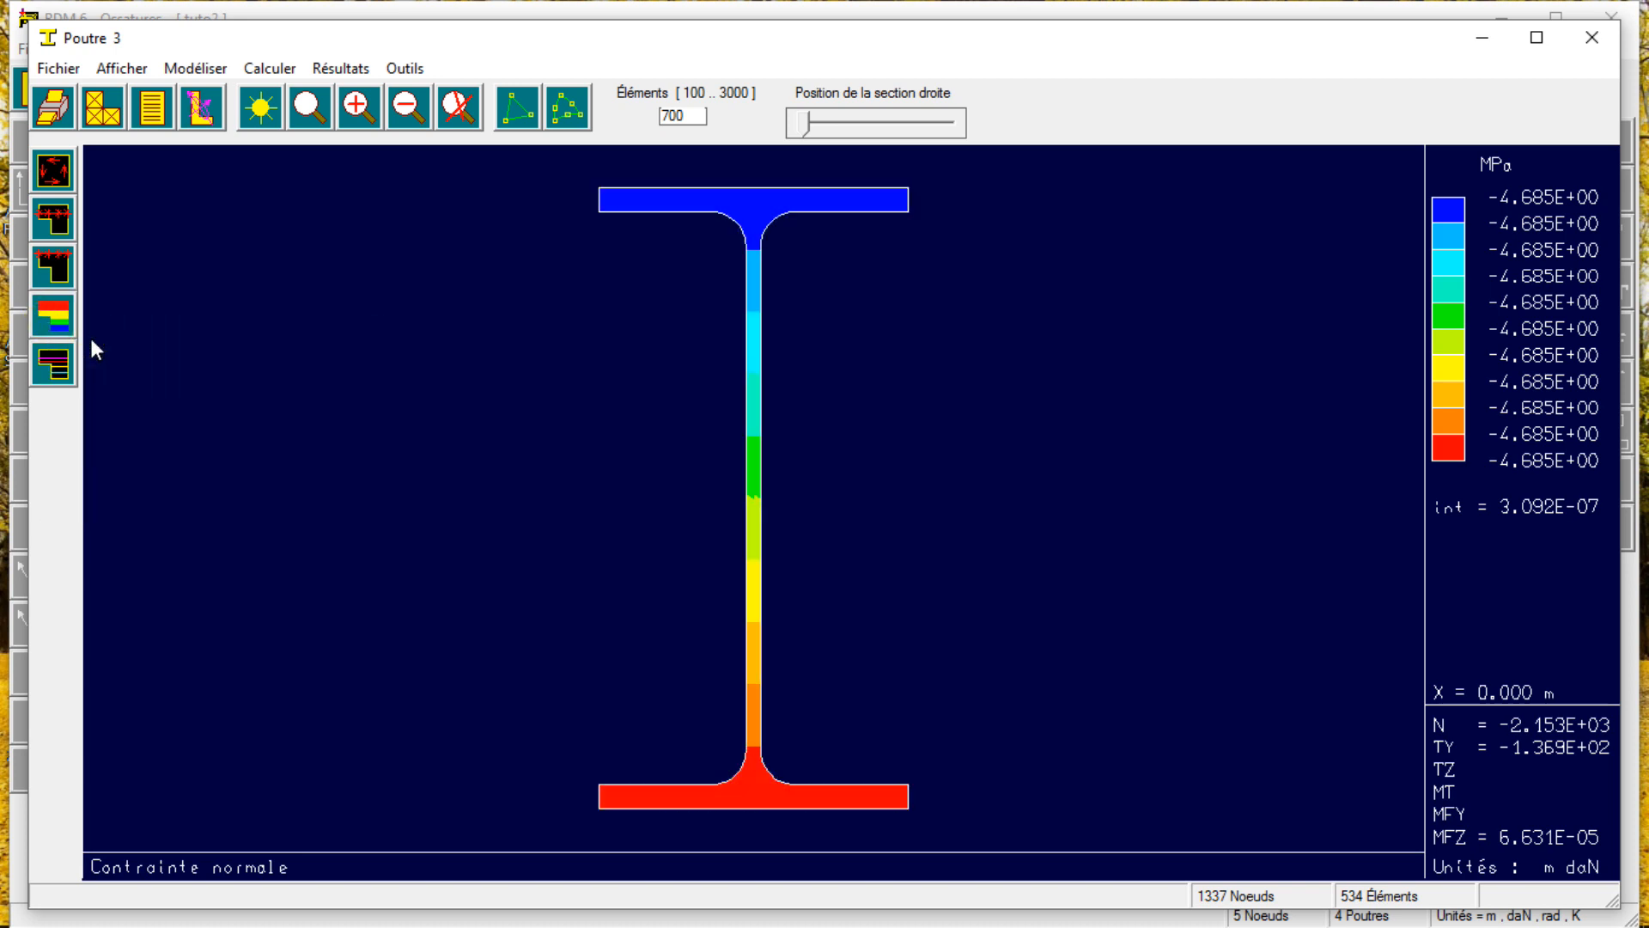
{"action": "left_click_drag", "start_coordinate": [803, 122], "coordinate": [910, 127]}
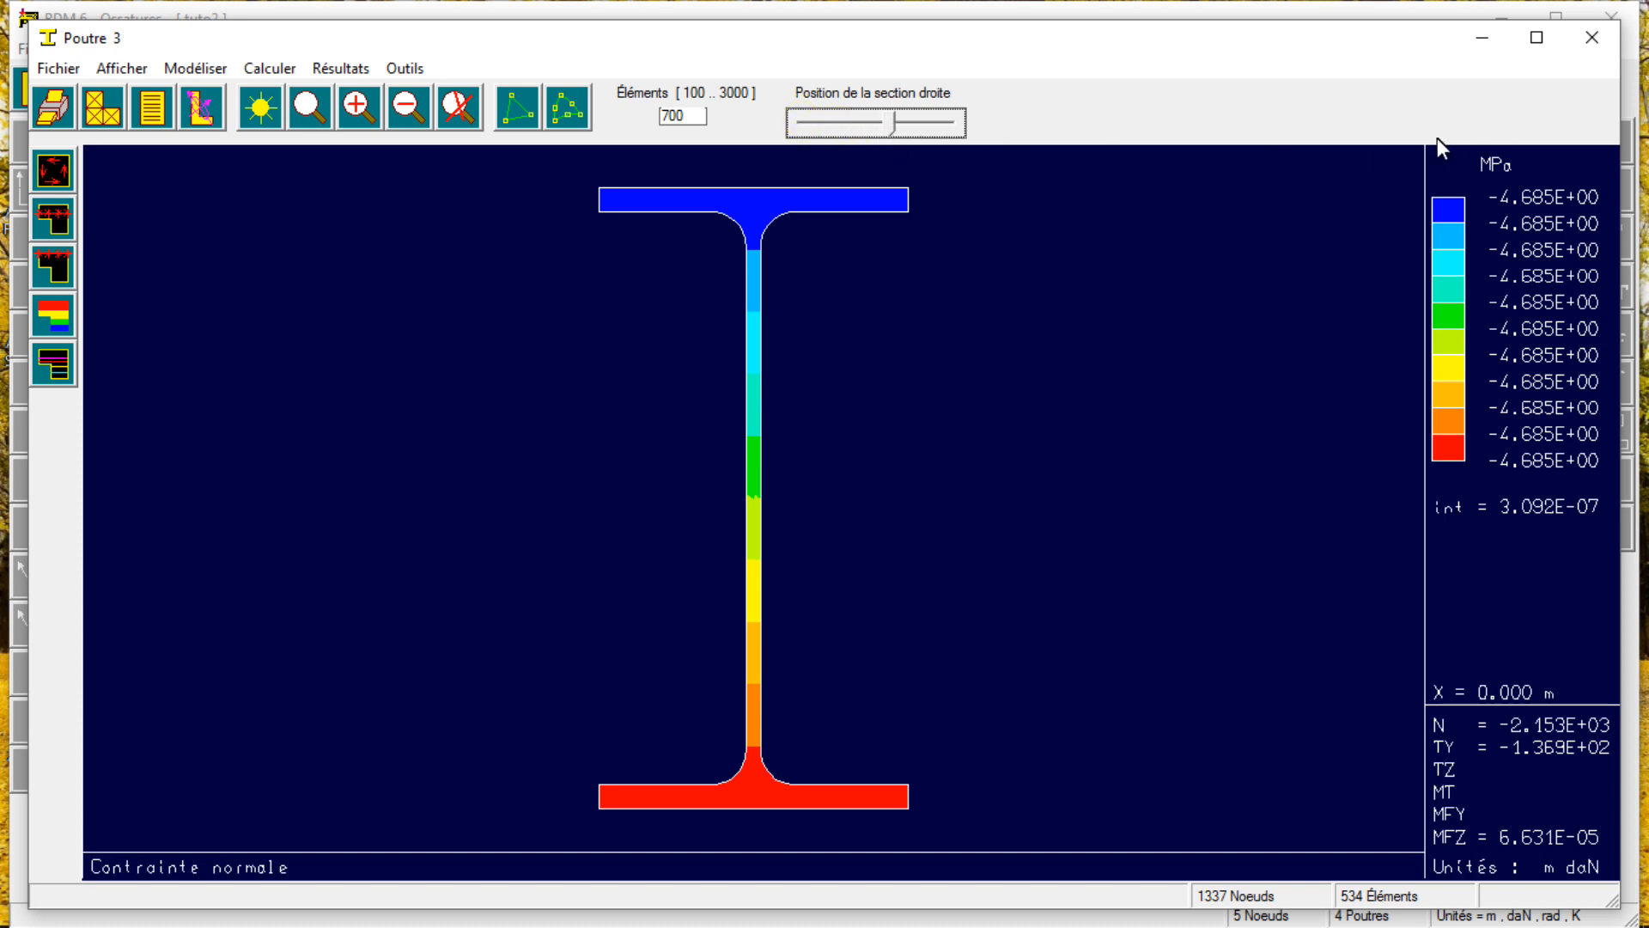
{"action": "left_click", "coordinate": [1591, 38]}
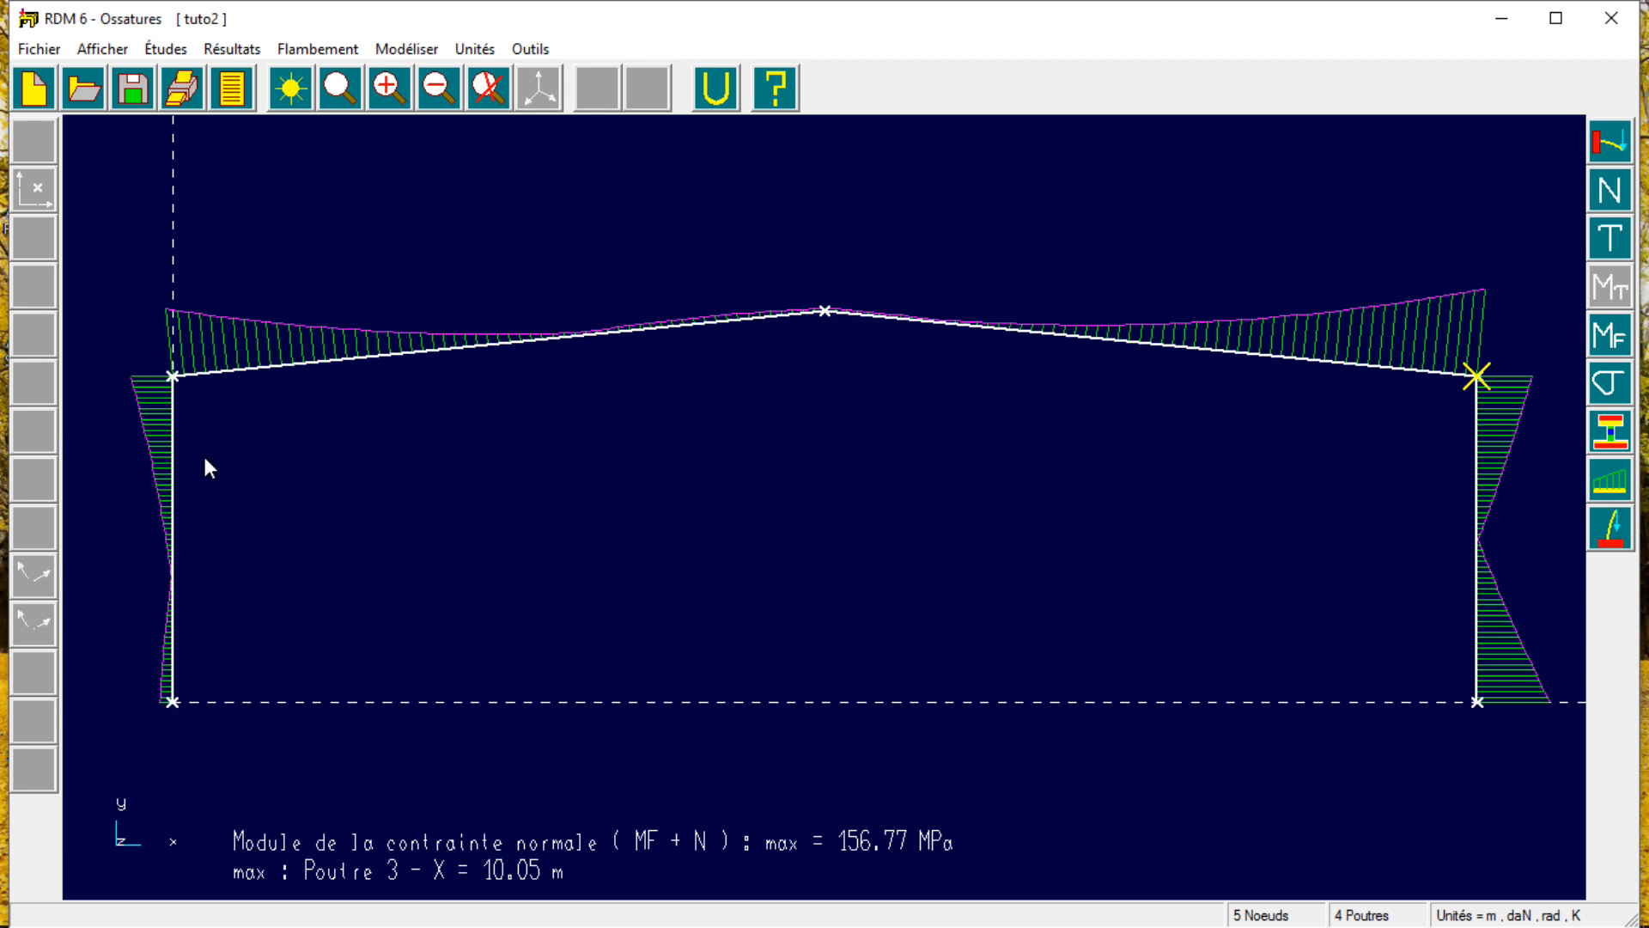
Open the individual results of beam 2, the left-hand rafter, and display its normal force diagram (Effort normal).
{"action": "left_click", "coordinate": [1611, 481]}
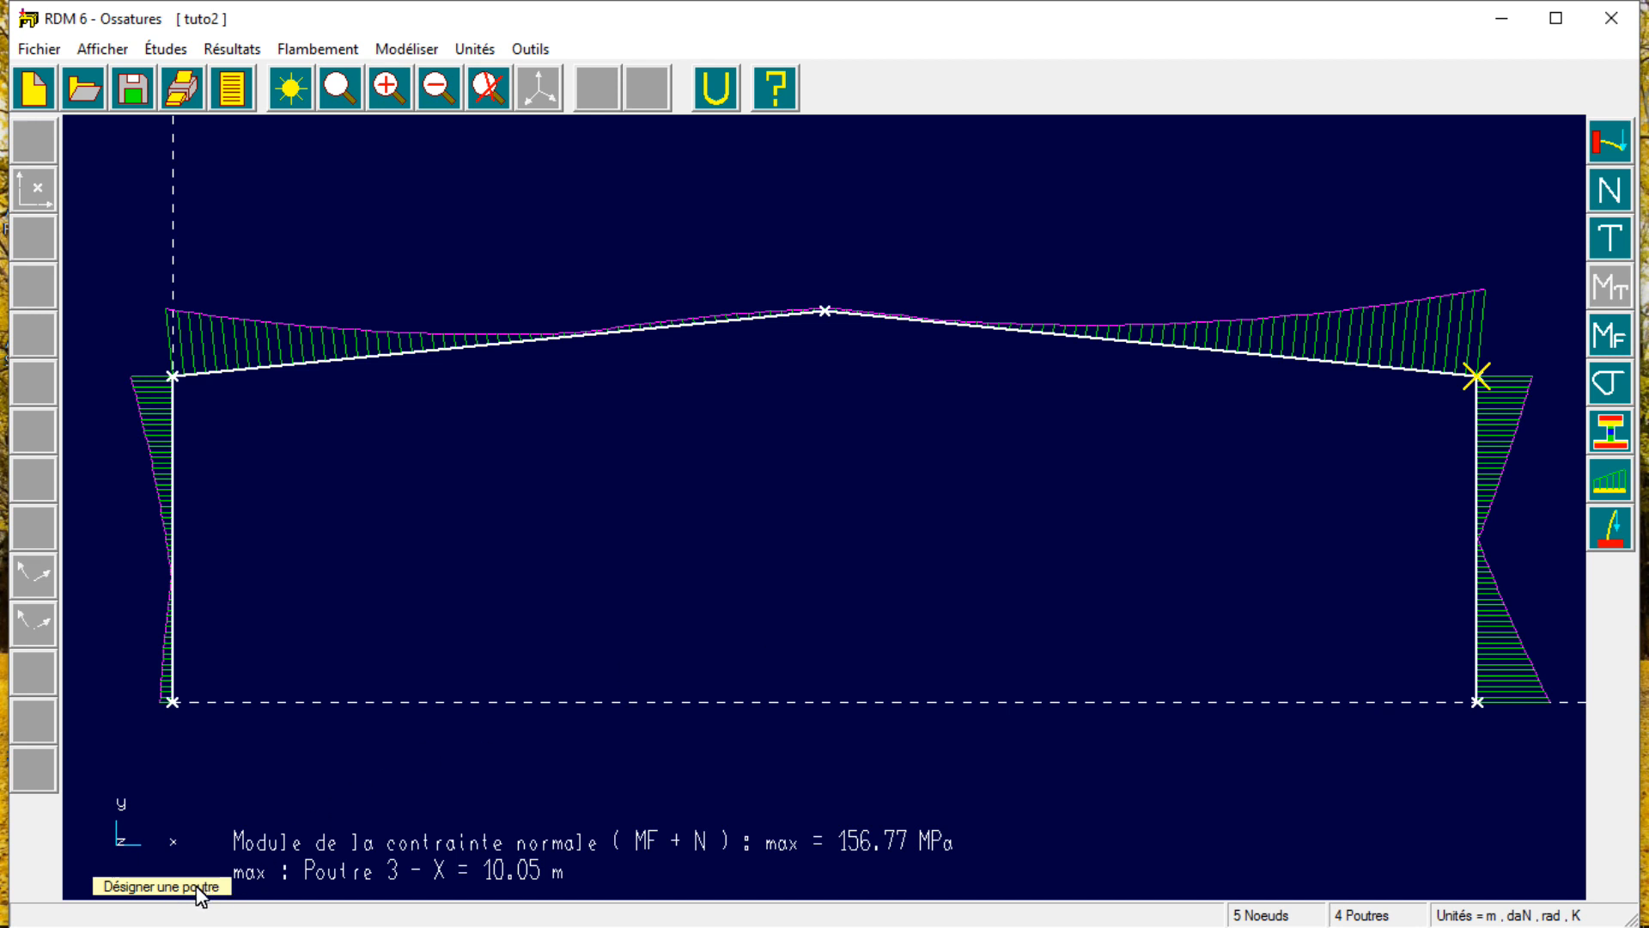
{"action": "left_click", "coordinate": [729, 333]}
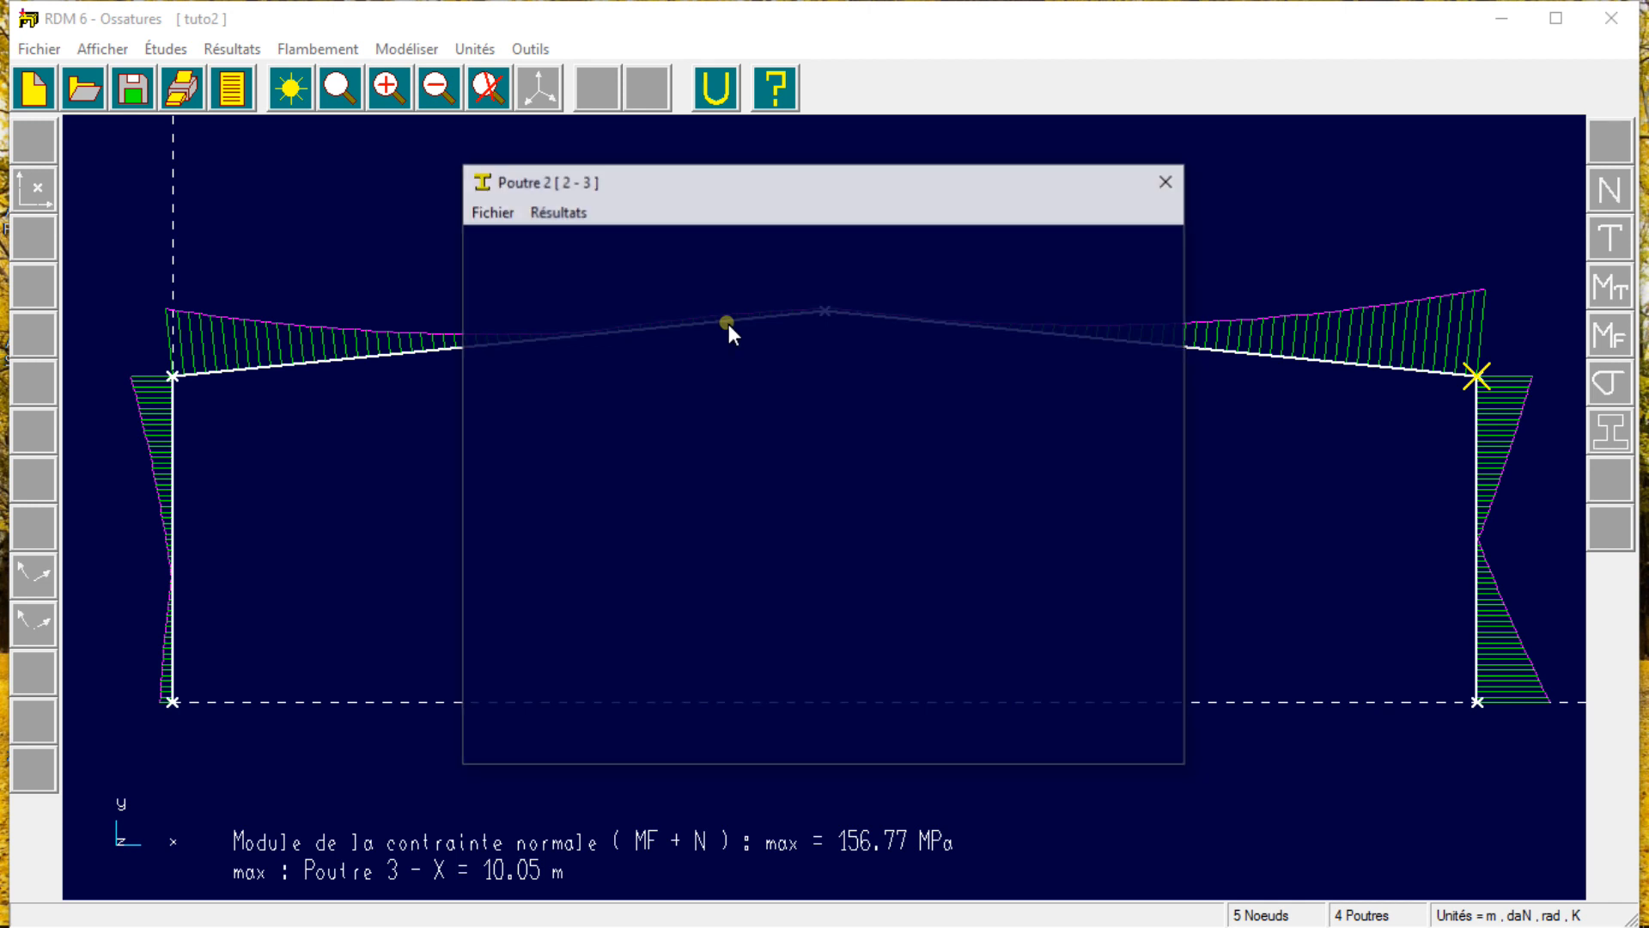
{"action": "left_click", "coordinate": [558, 213]}
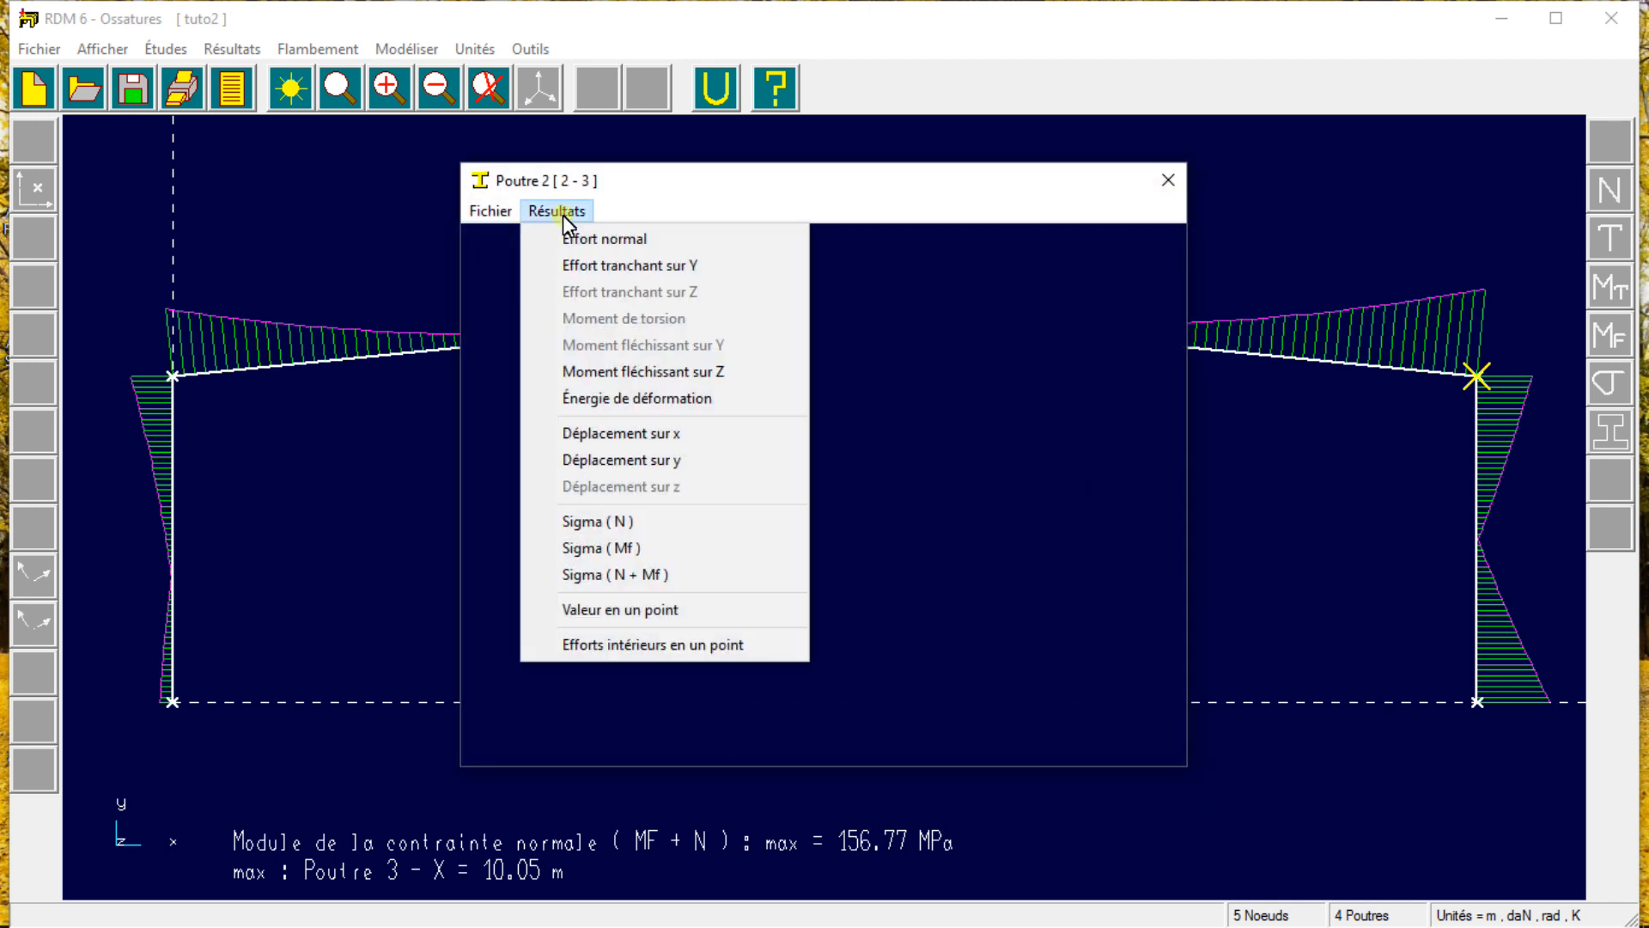
{"action": "left_click", "coordinate": [591, 239]}
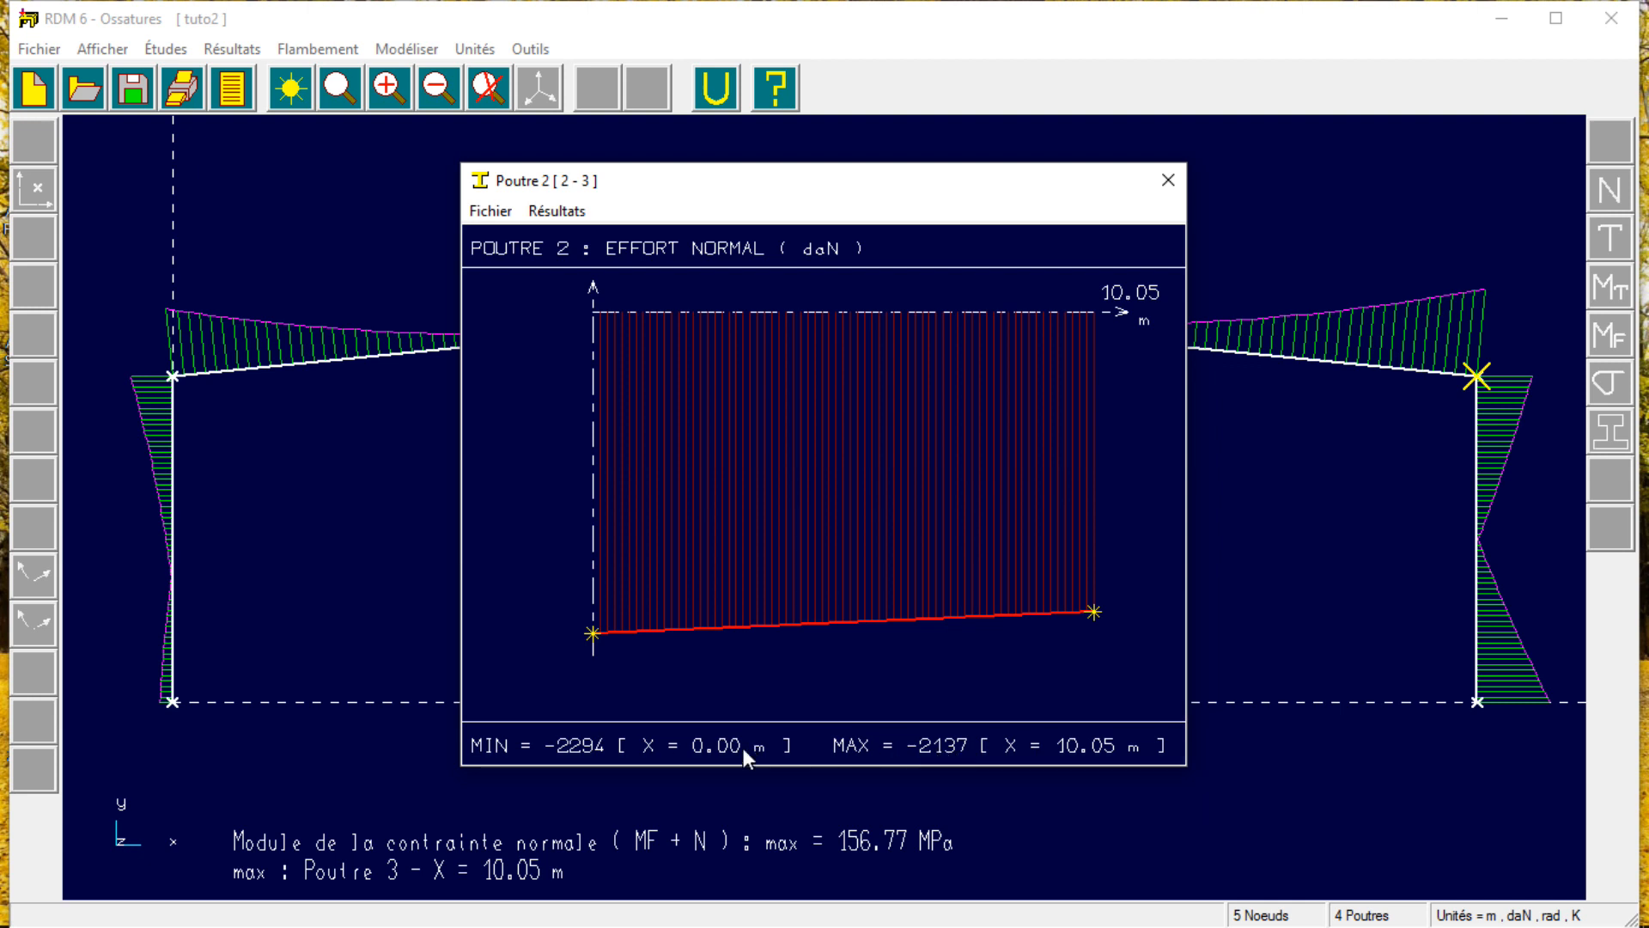
Display beam 2's shear force along Y, followed by its bending moment about Z.
{"action": "left_click", "coordinate": [579, 215]}
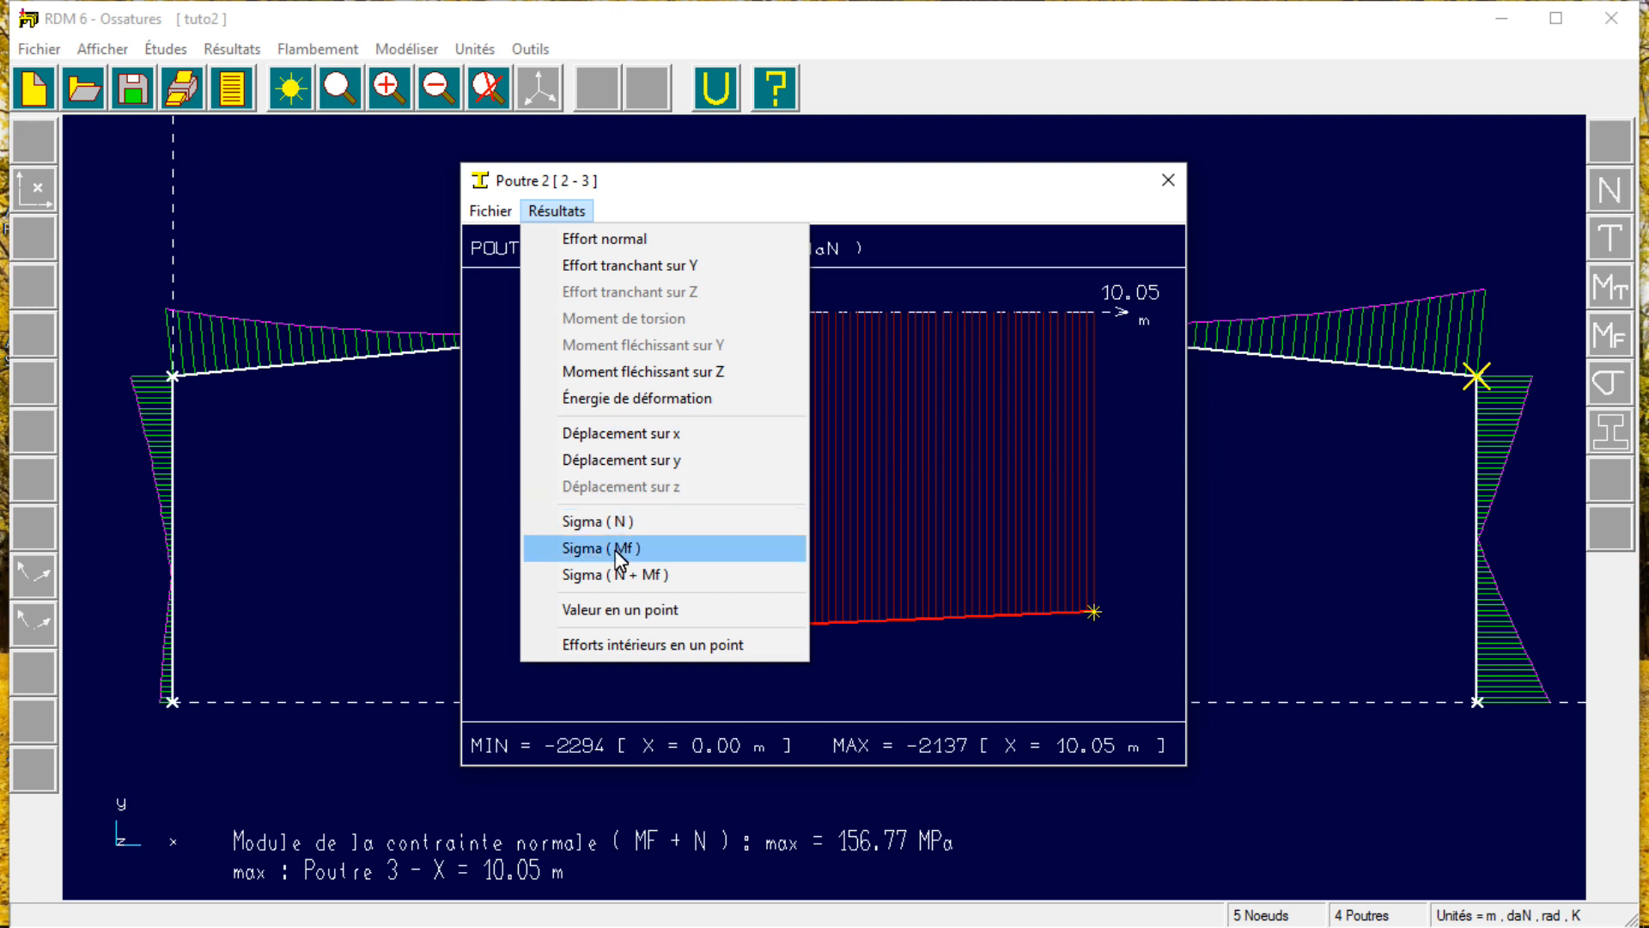
{"action": "left_click", "coordinate": [625, 278]}
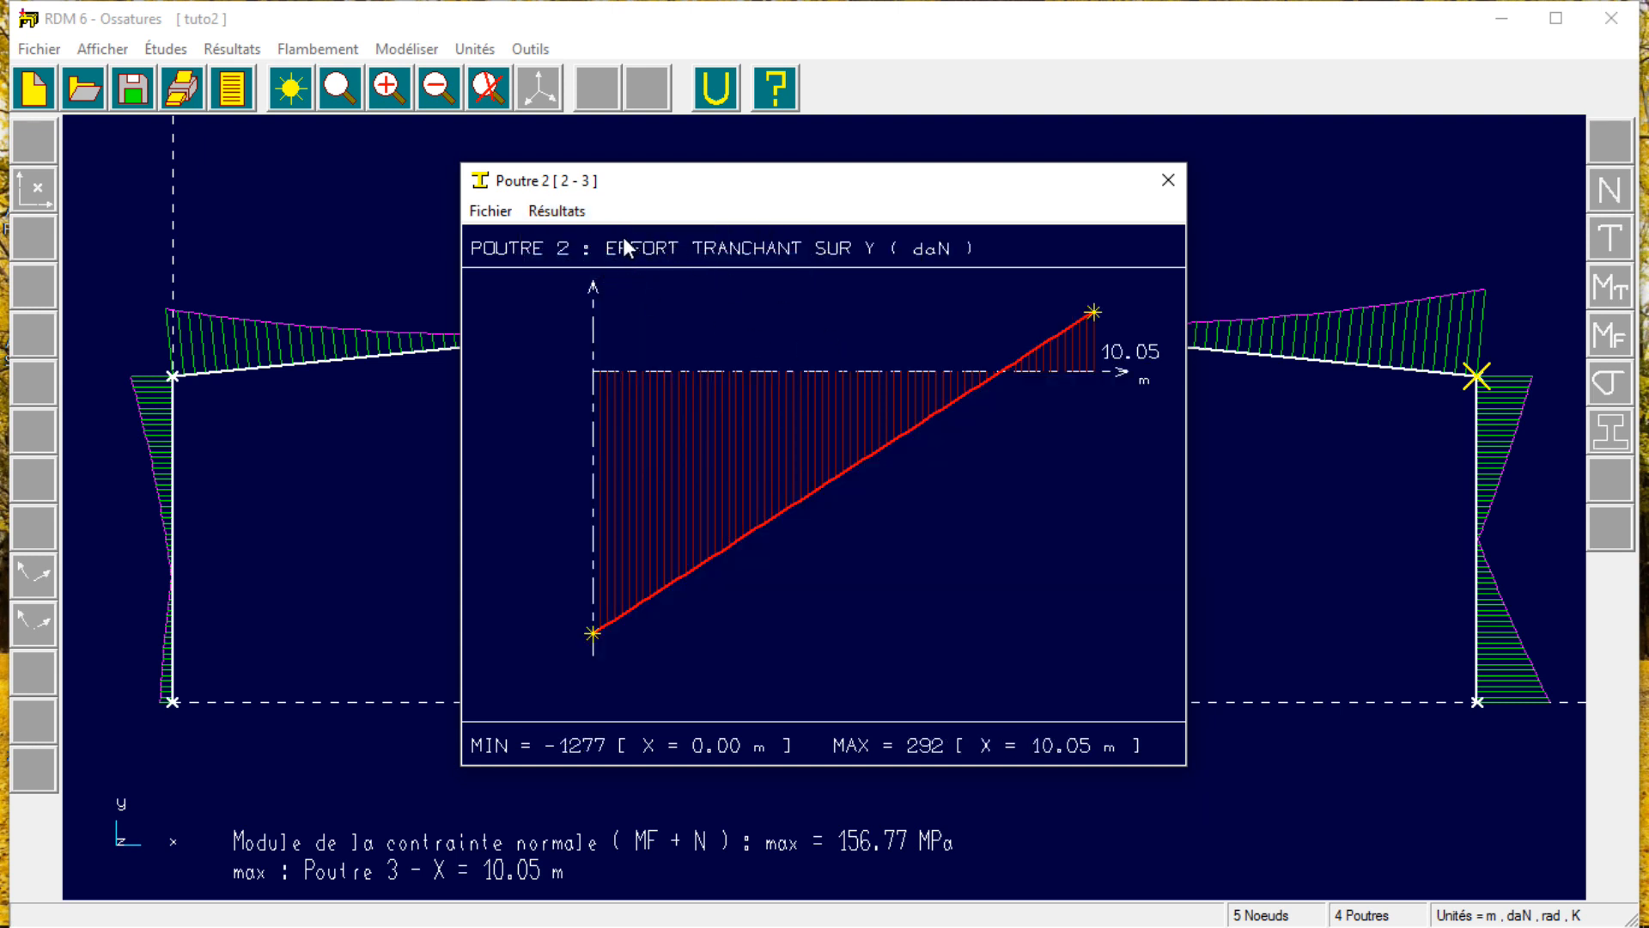
{"action": "left_click", "coordinate": [570, 216]}
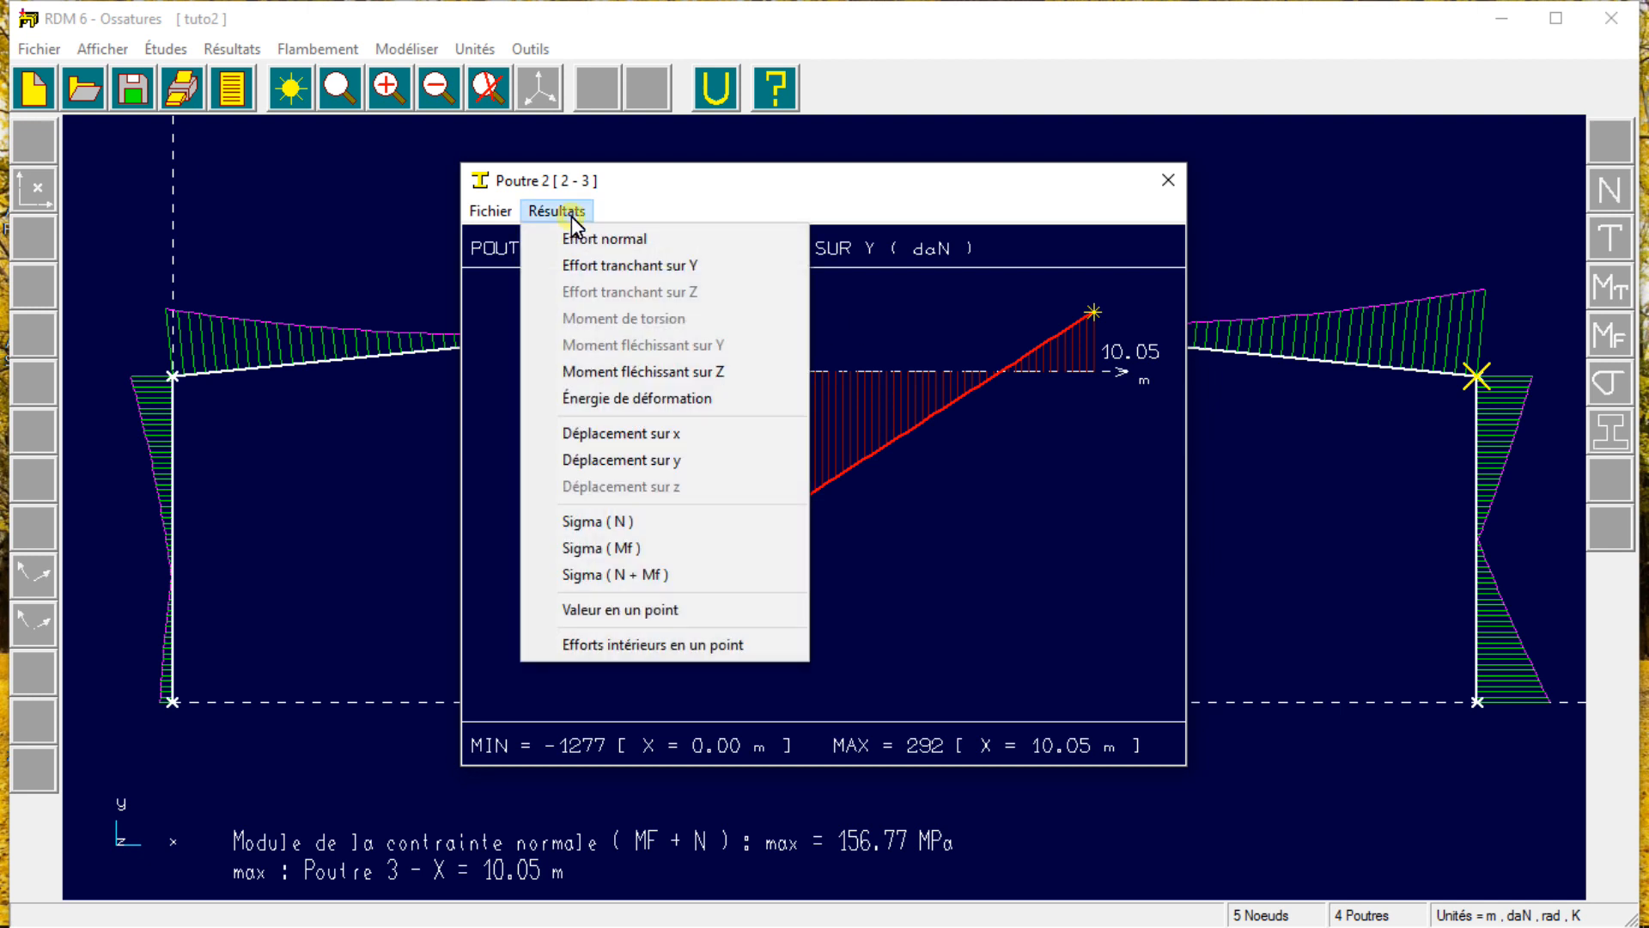
{"action": "left_click", "coordinate": [620, 372]}
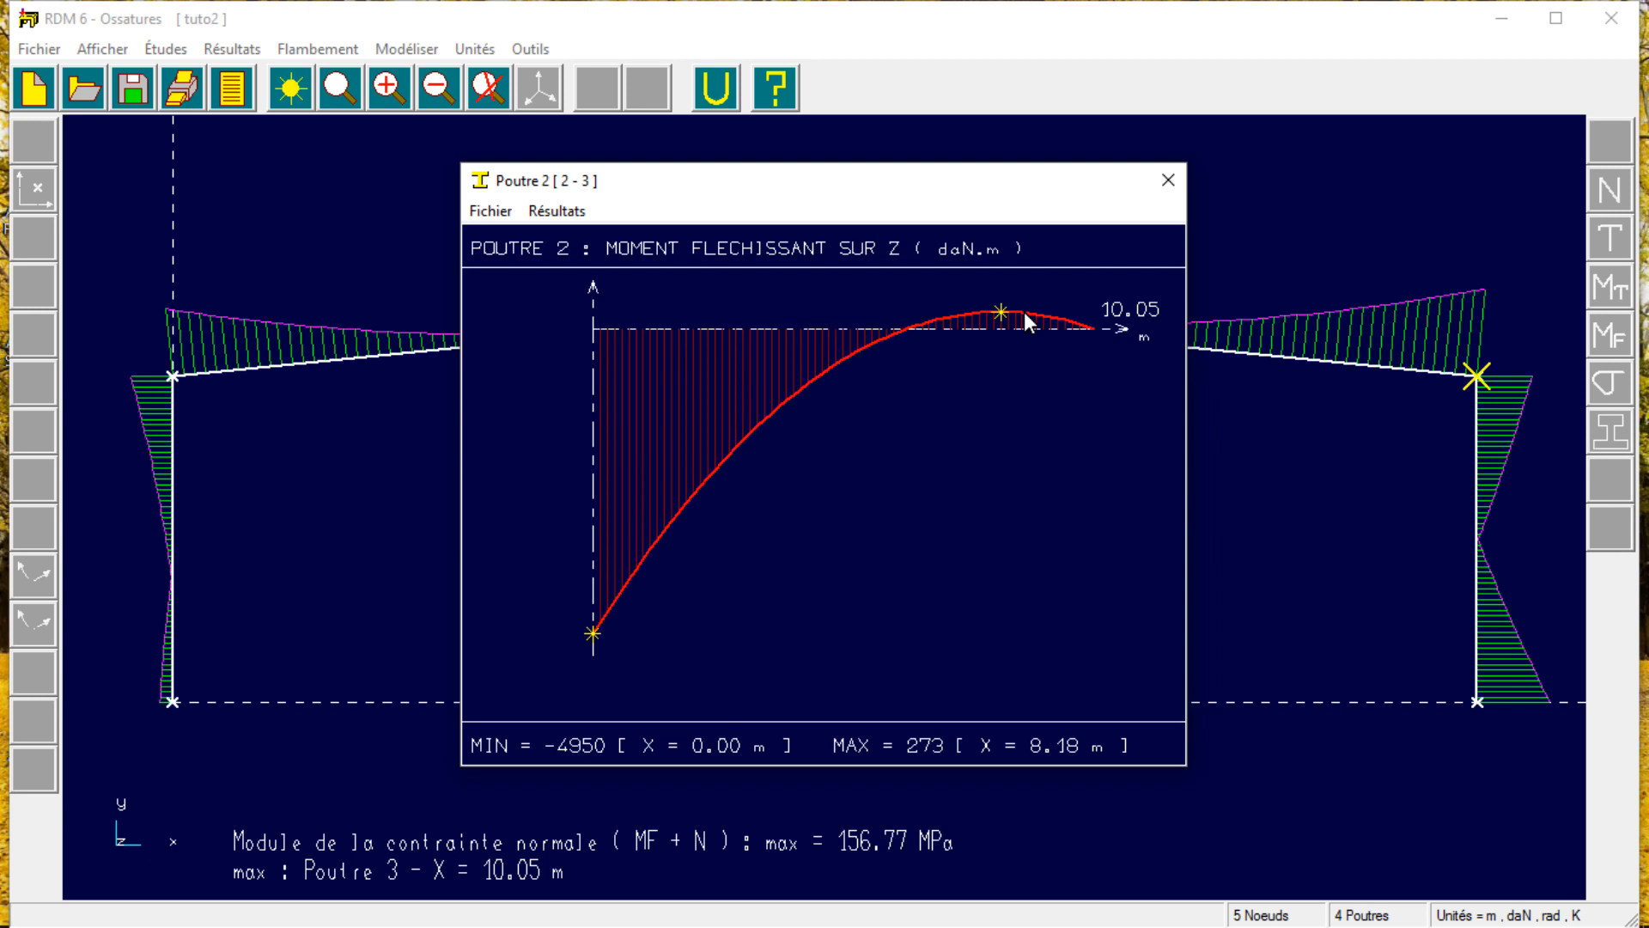
Display beam 2's displacement along x, followed by its normal stress diagram Sigma ( N ).
{"action": "left_click", "coordinate": [574, 218]}
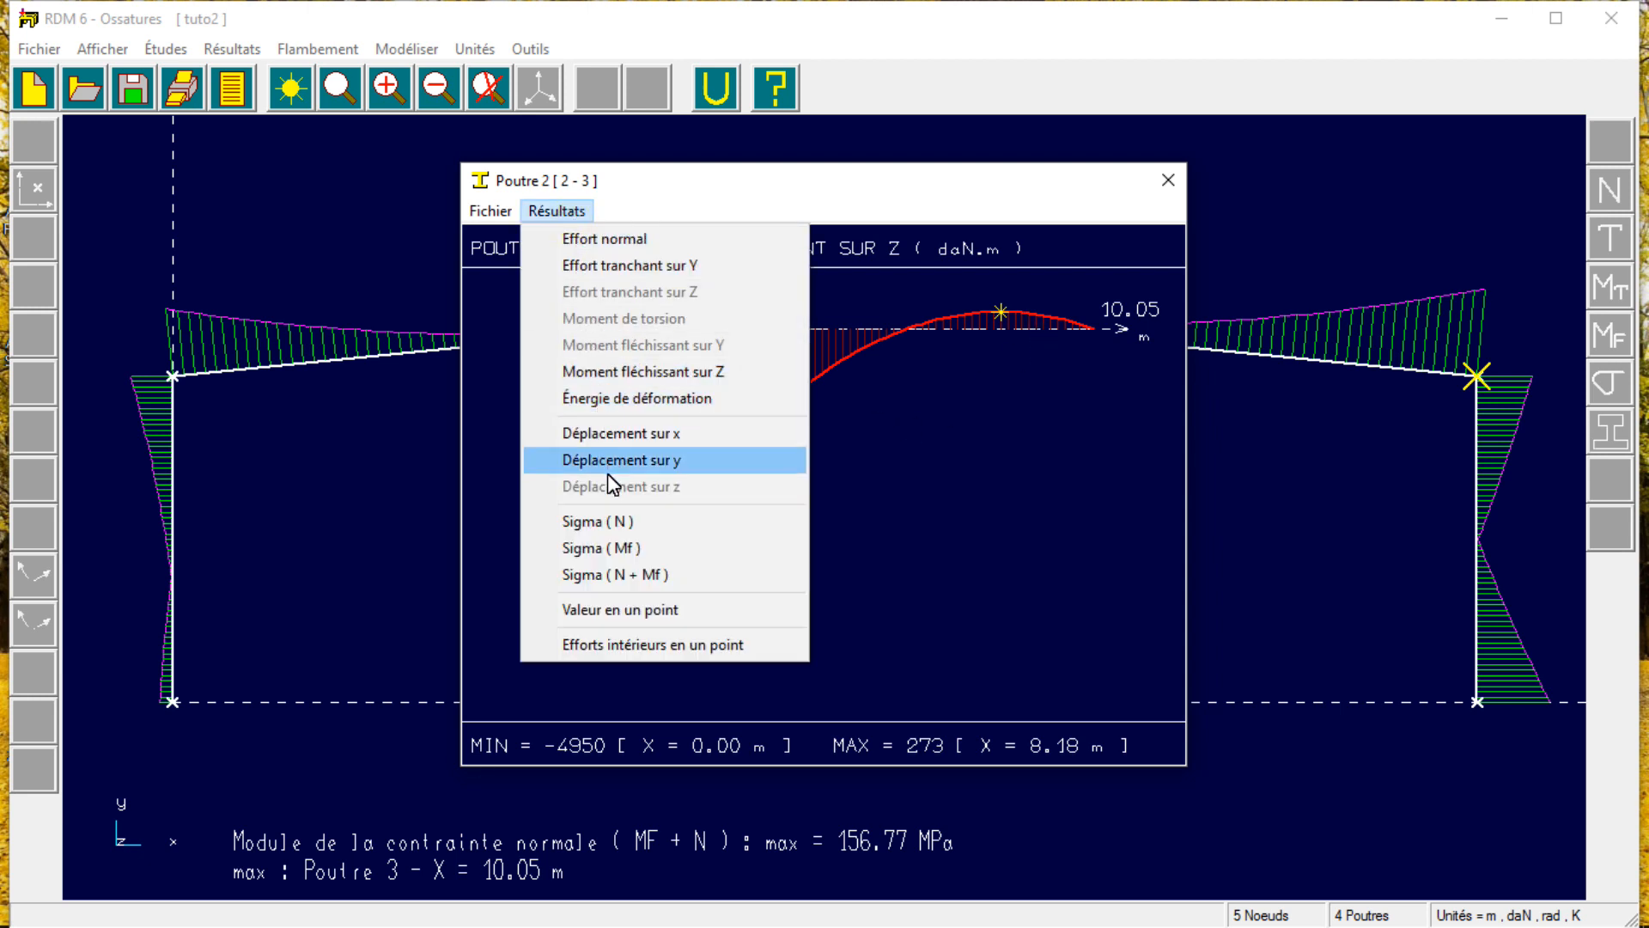
{"action": "left_click", "coordinate": [607, 436]}
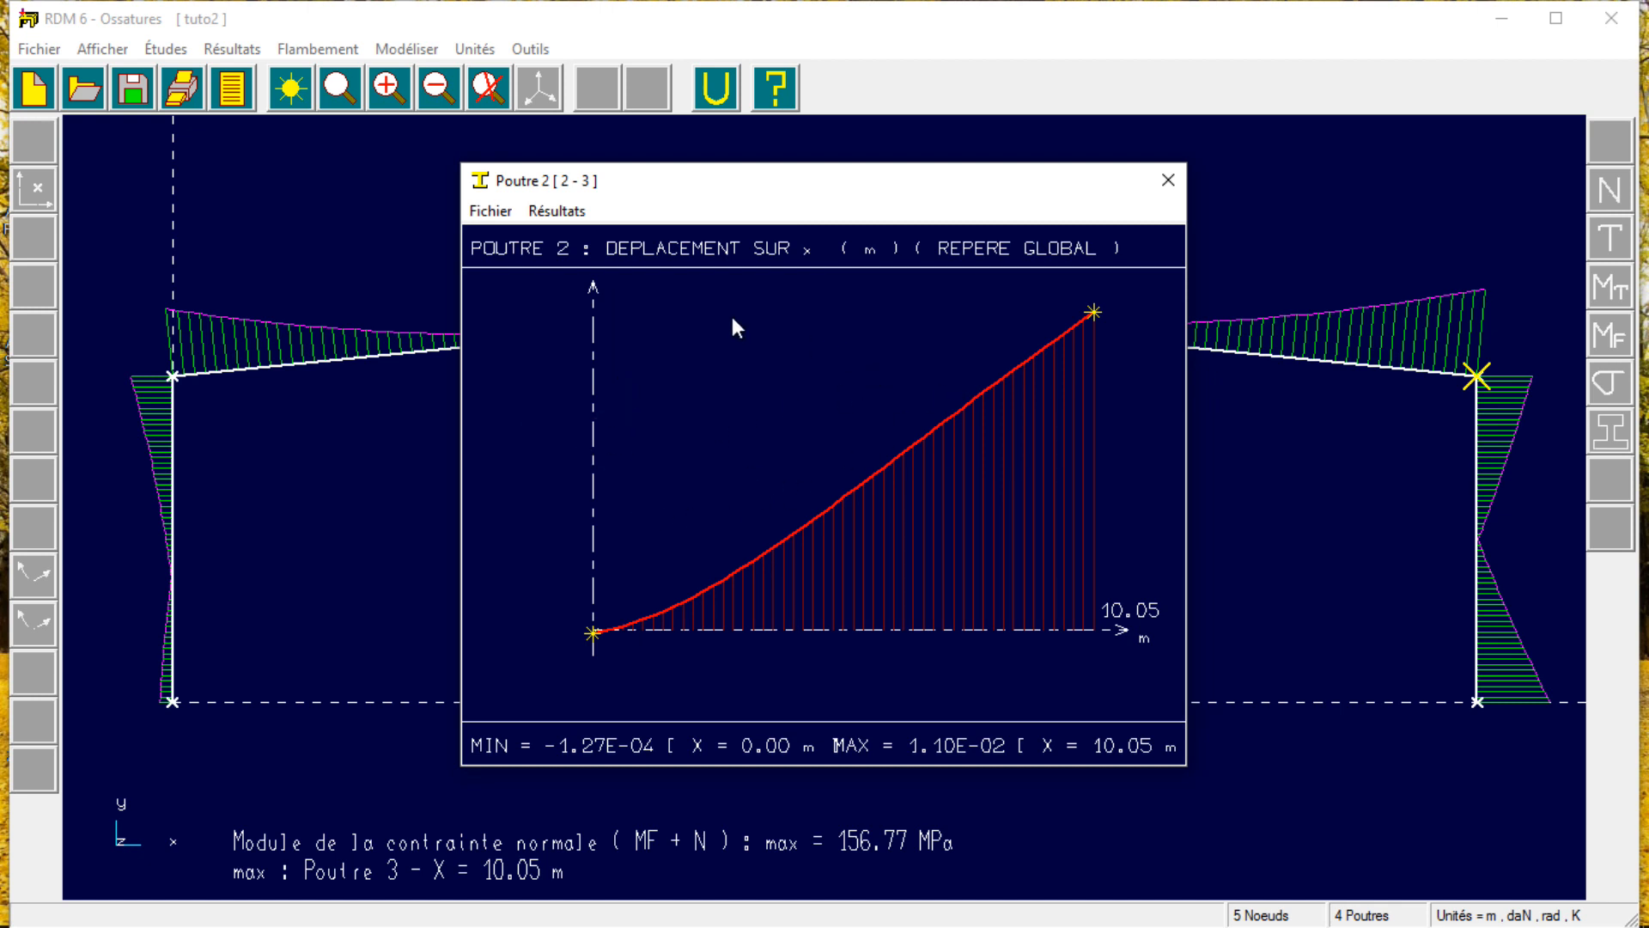
{"action": "left_click", "coordinate": [560, 213]}
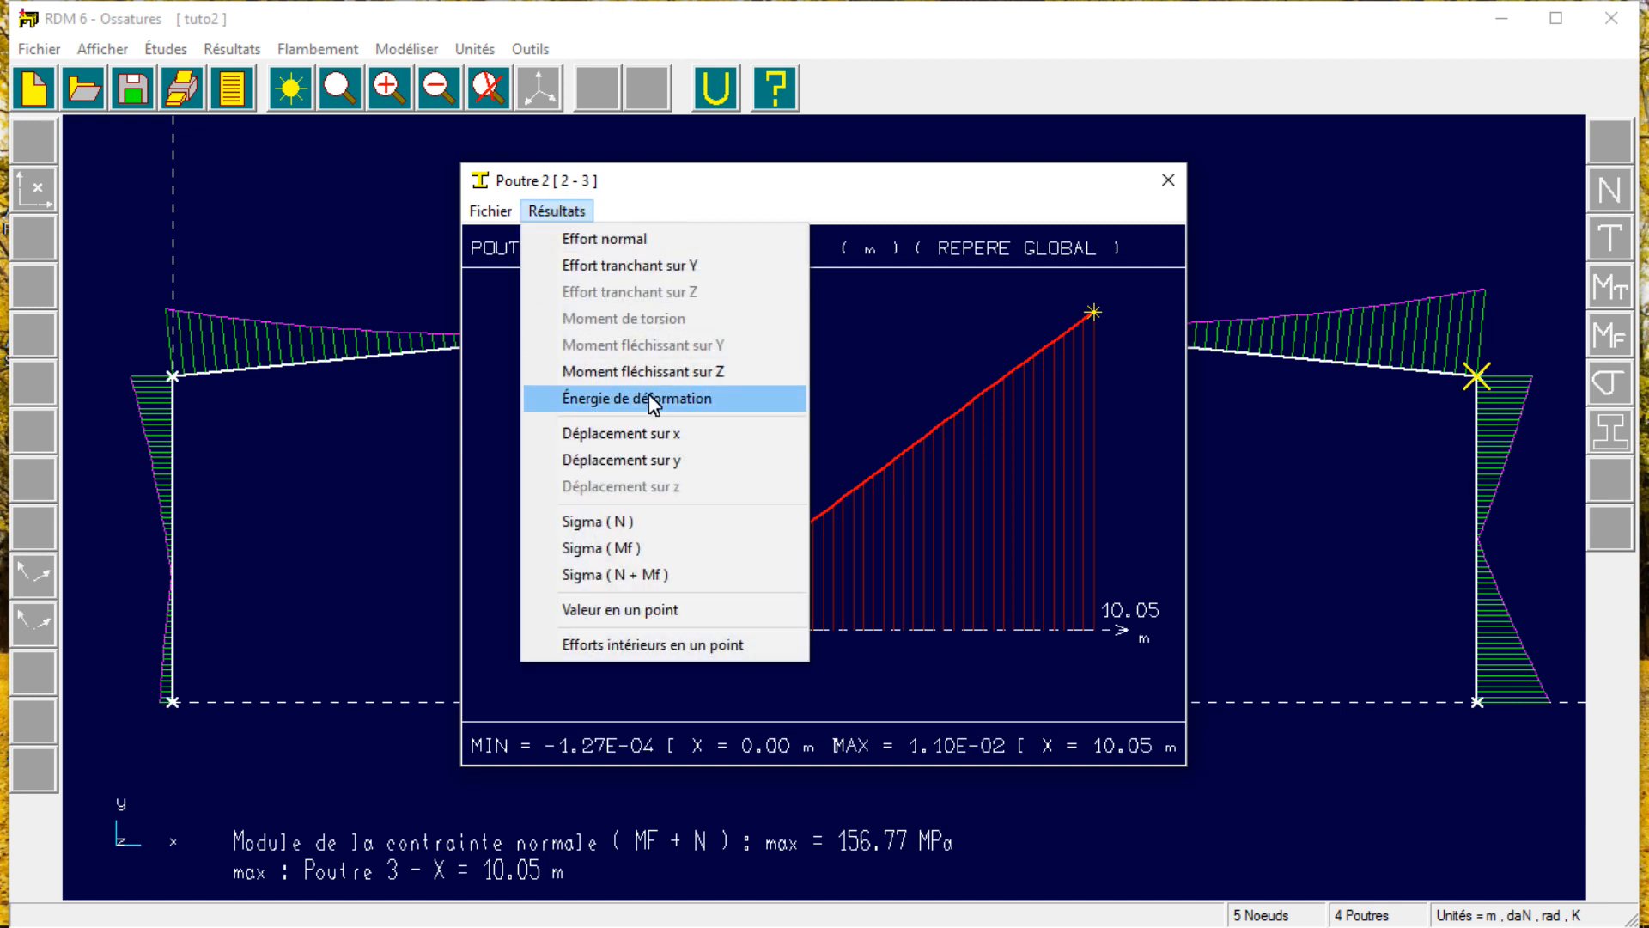
{"action": "left_click", "coordinate": [639, 521]}
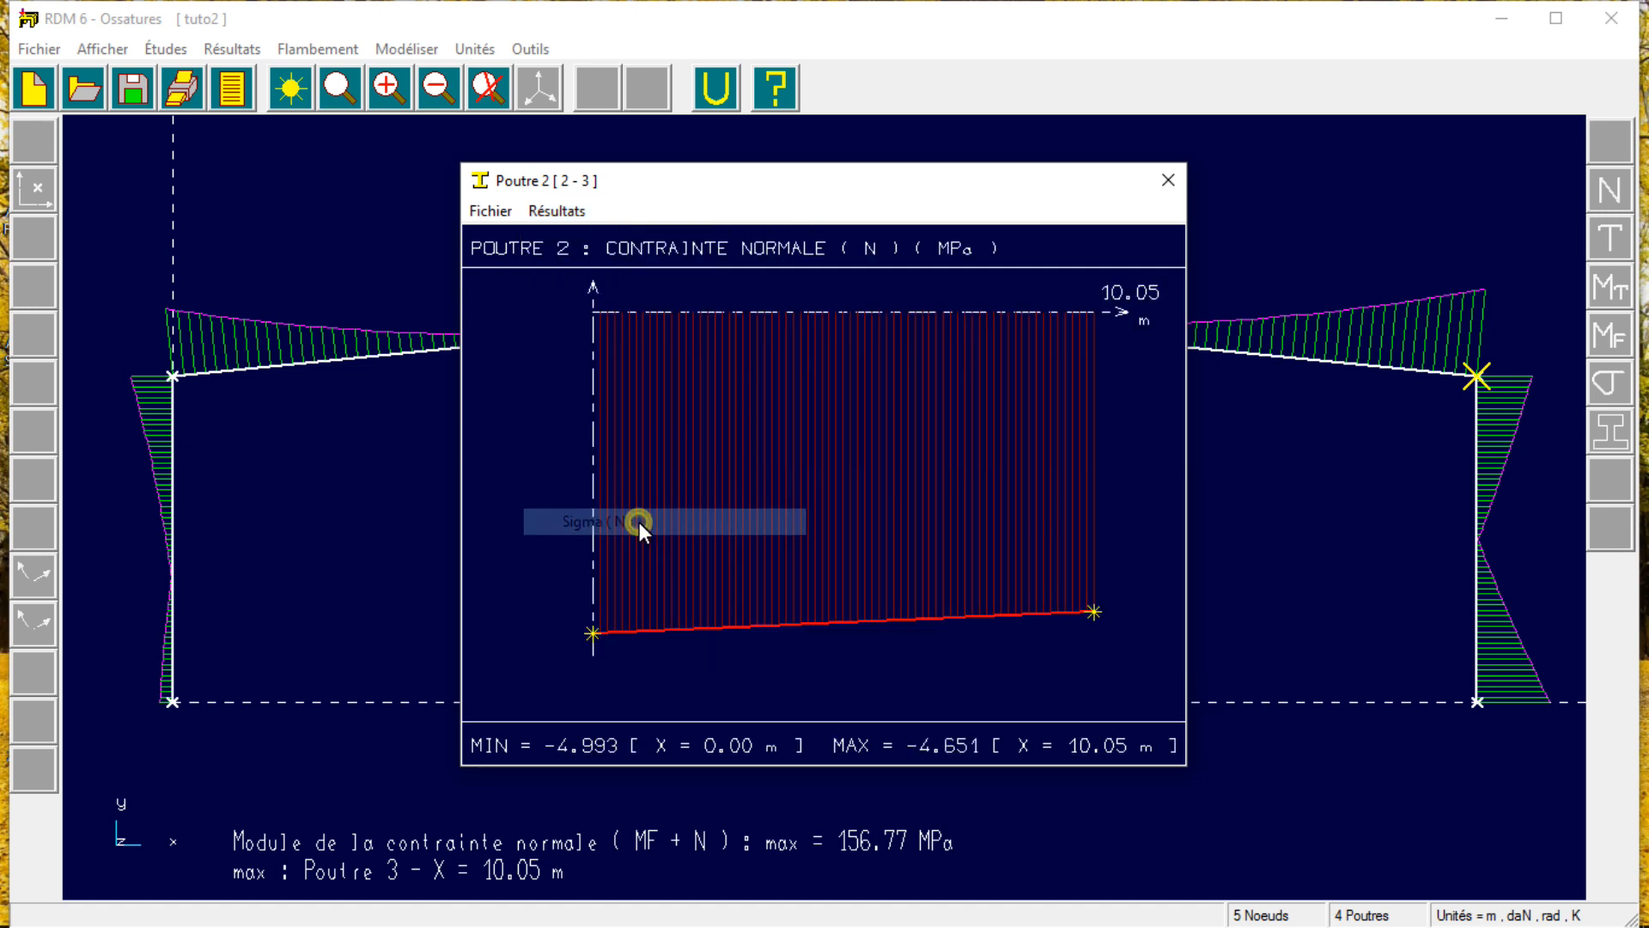
{"action": "left_click", "coordinate": [575, 215]}
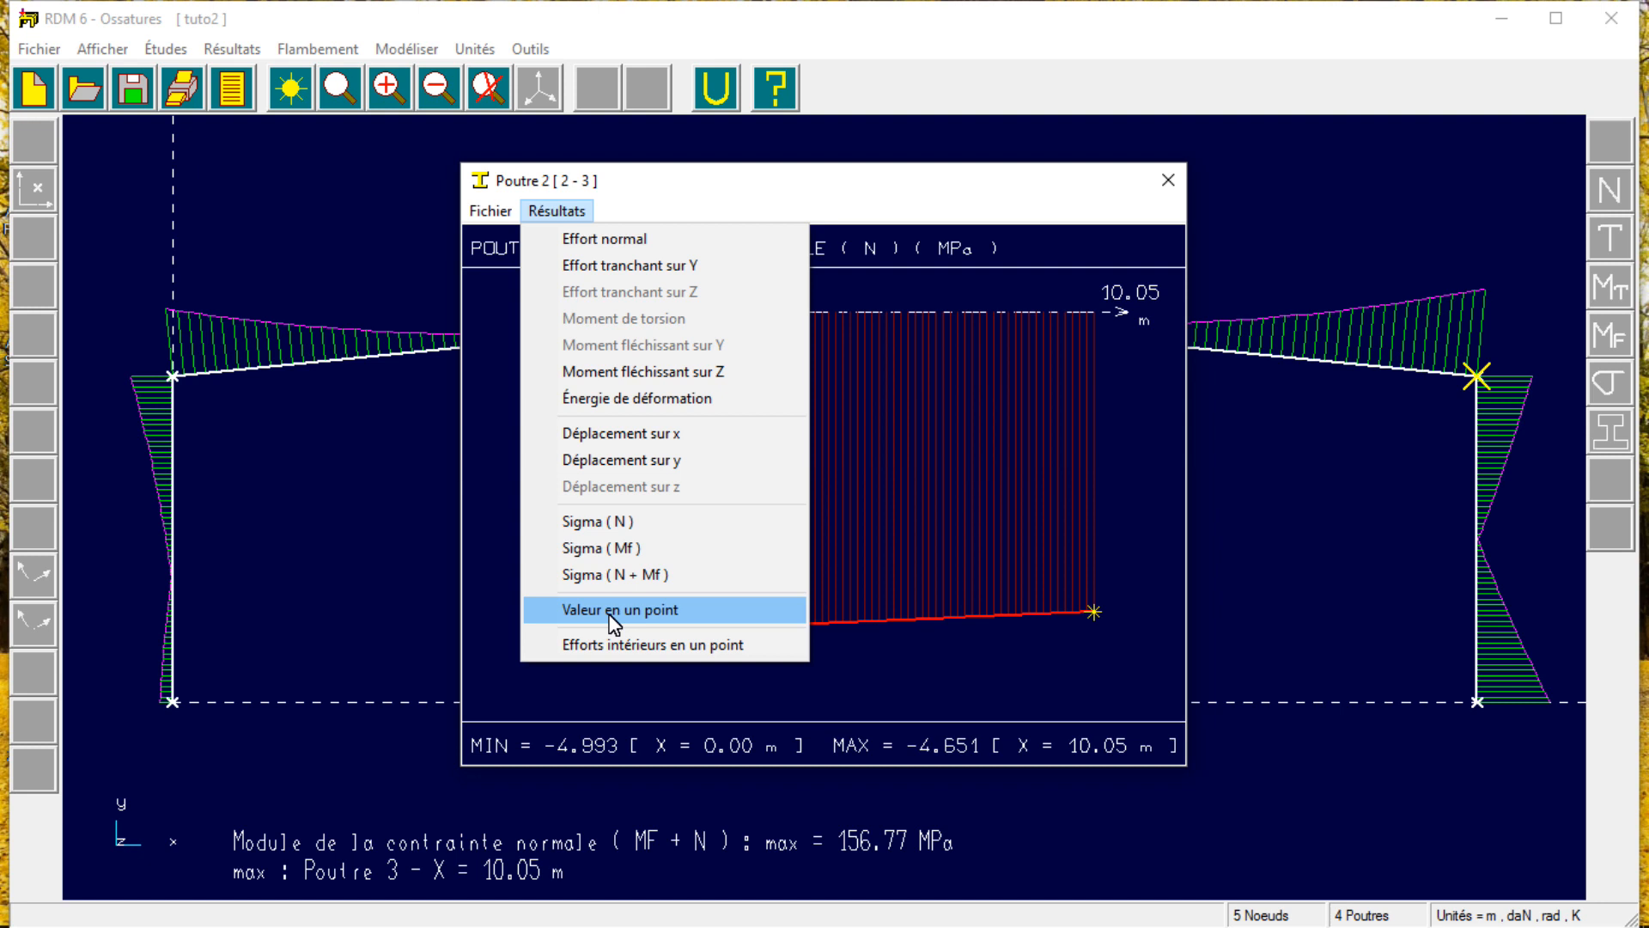
{"action": "left_click", "coordinate": [924, 203]}
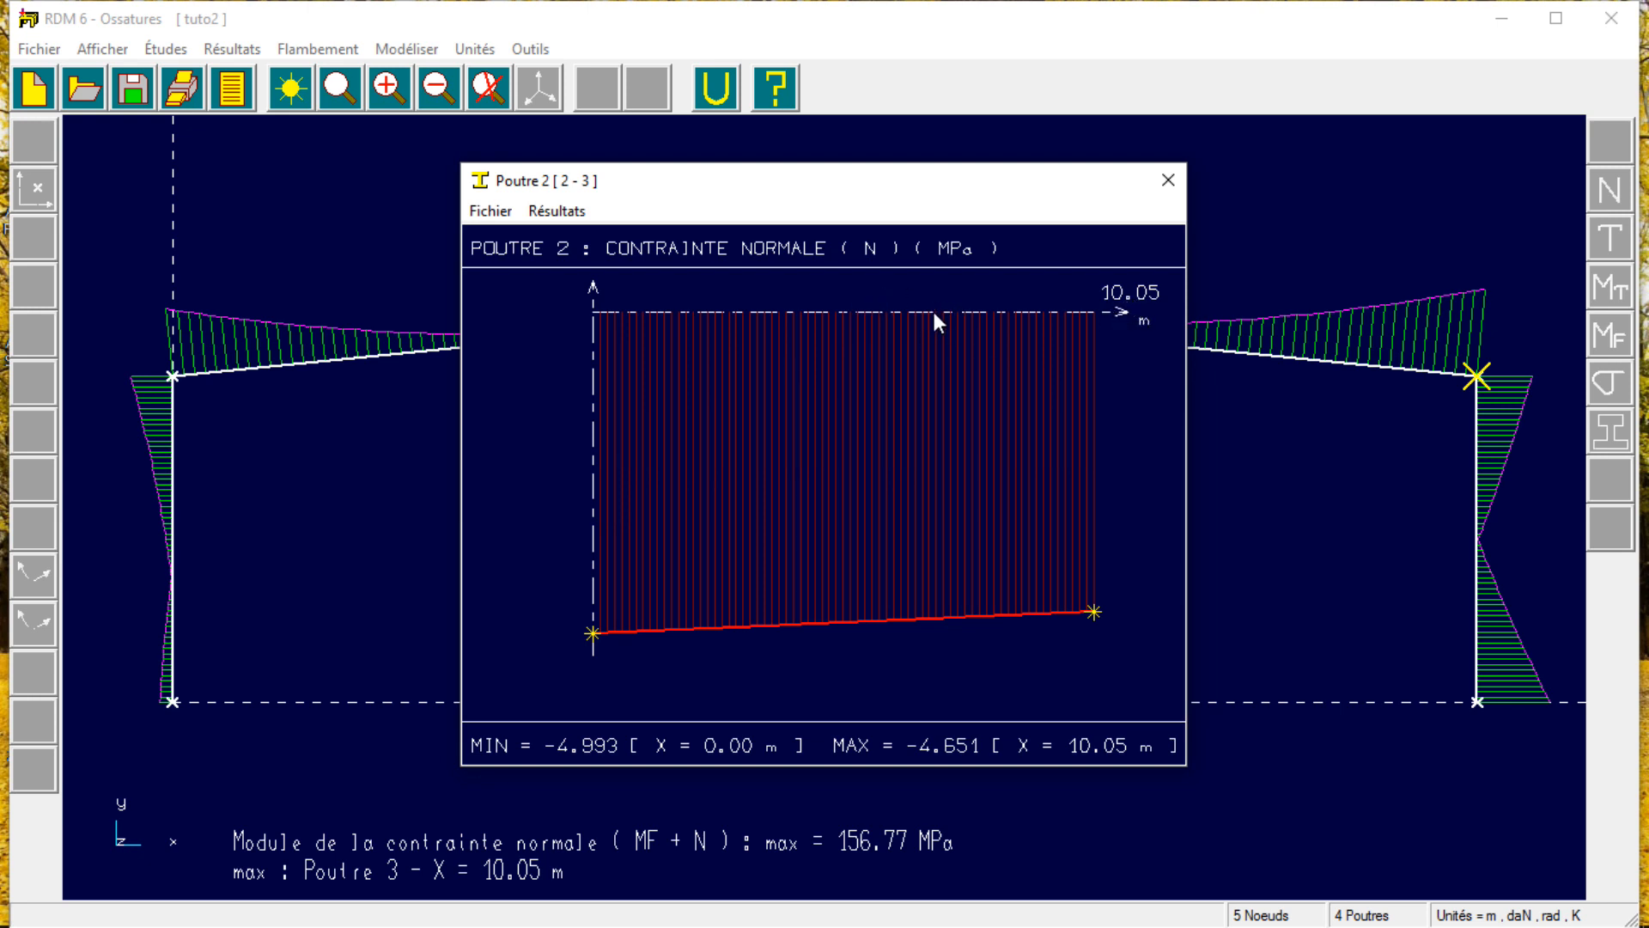
Query beam 2's bending moment about Z at the point 8 m along the beam, and close its results.
{"action": "left_click", "coordinate": [578, 213]}
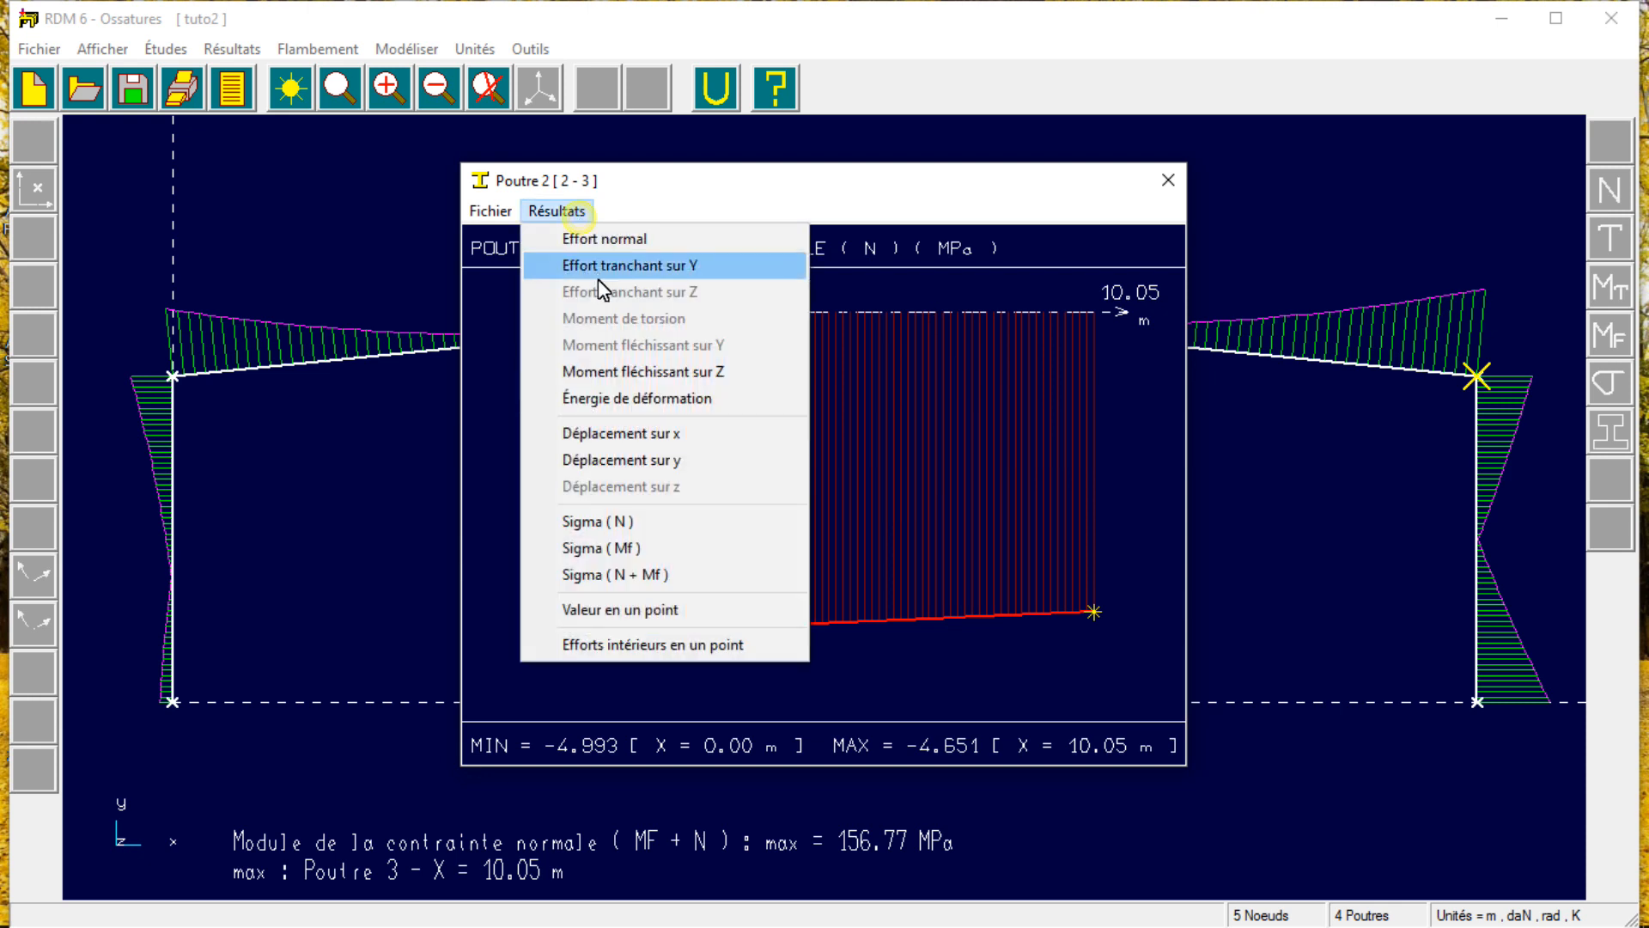
{"action": "left_click", "coordinate": [620, 371]}
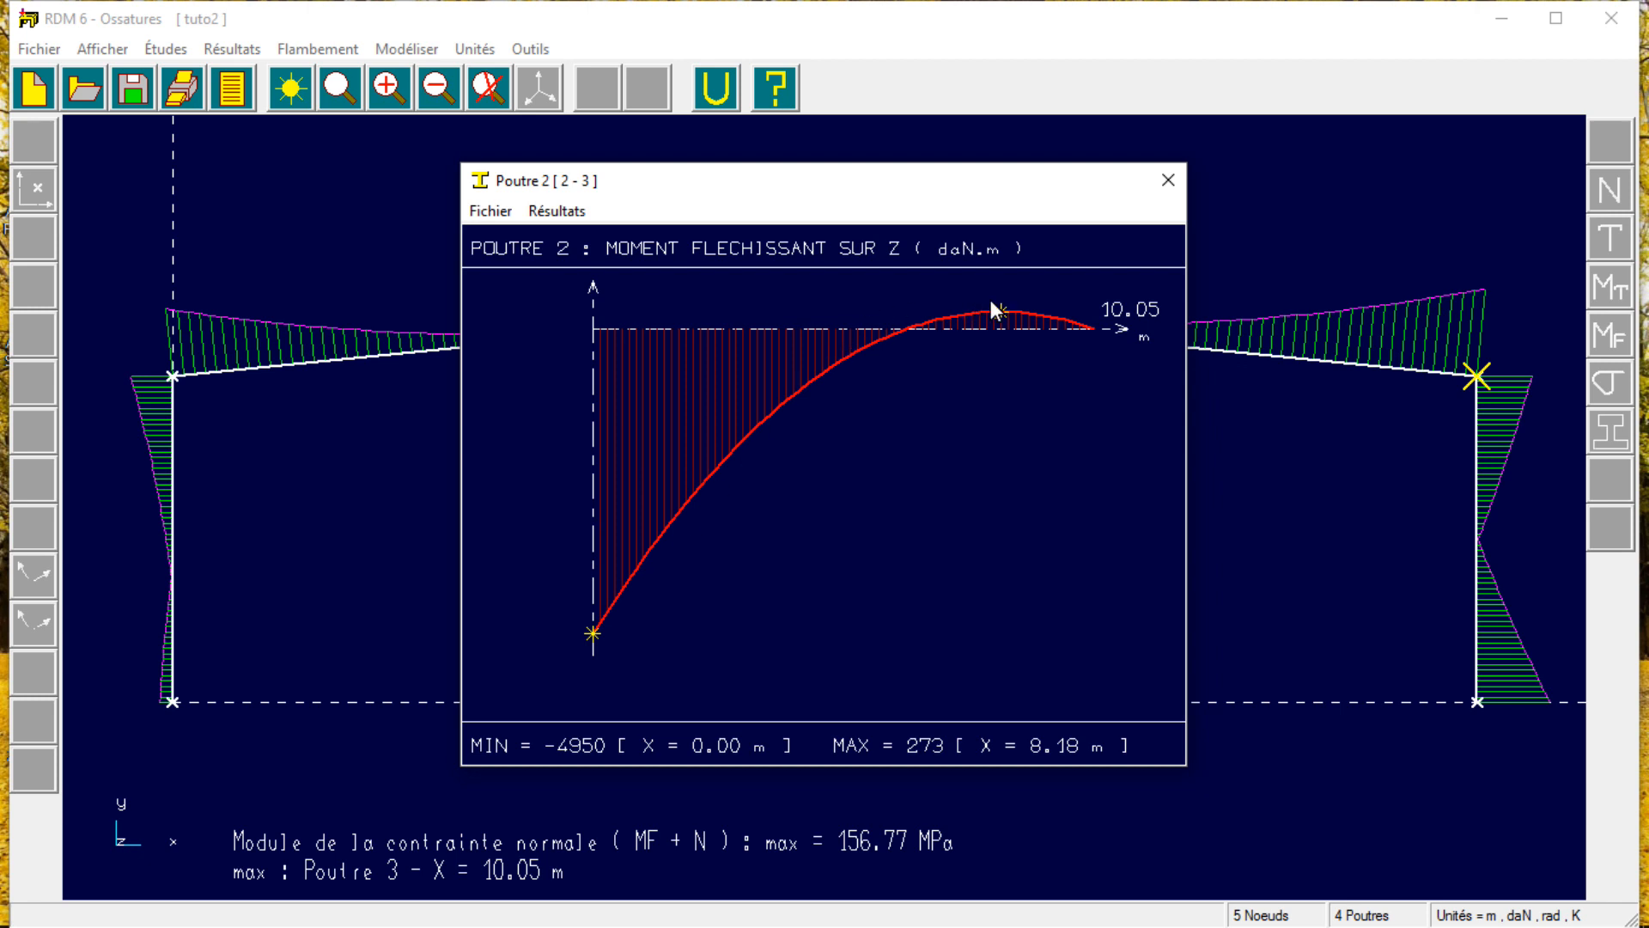
{"action": "left_click", "coordinate": [569, 212]}
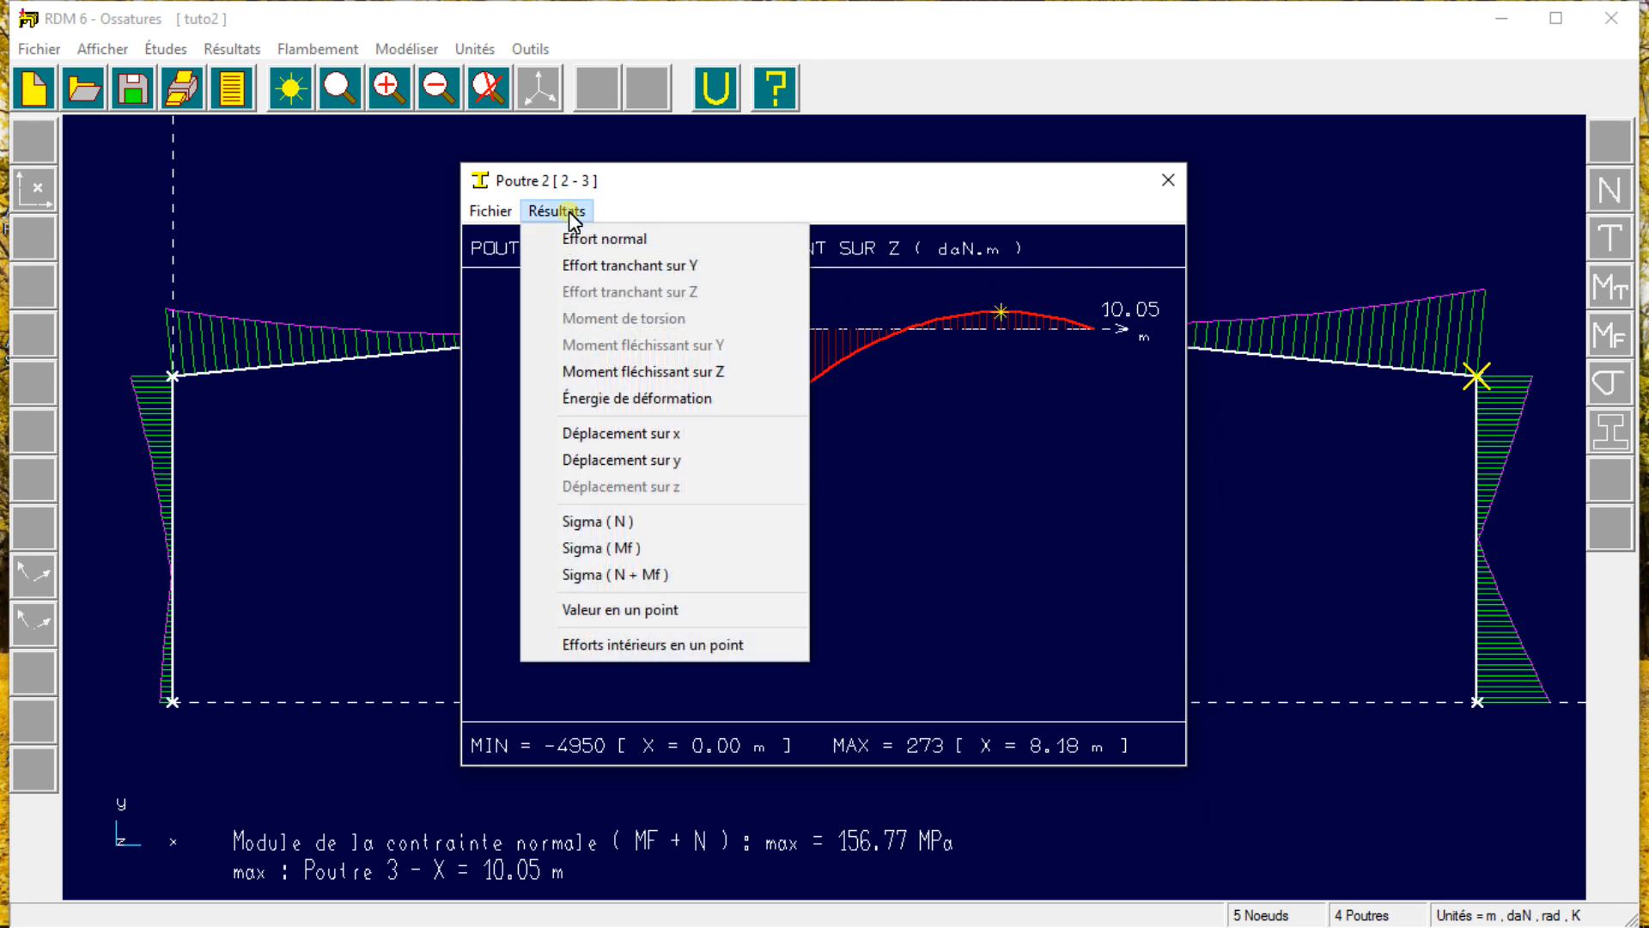
{"action": "left_click", "coordinate": [622, 611]}
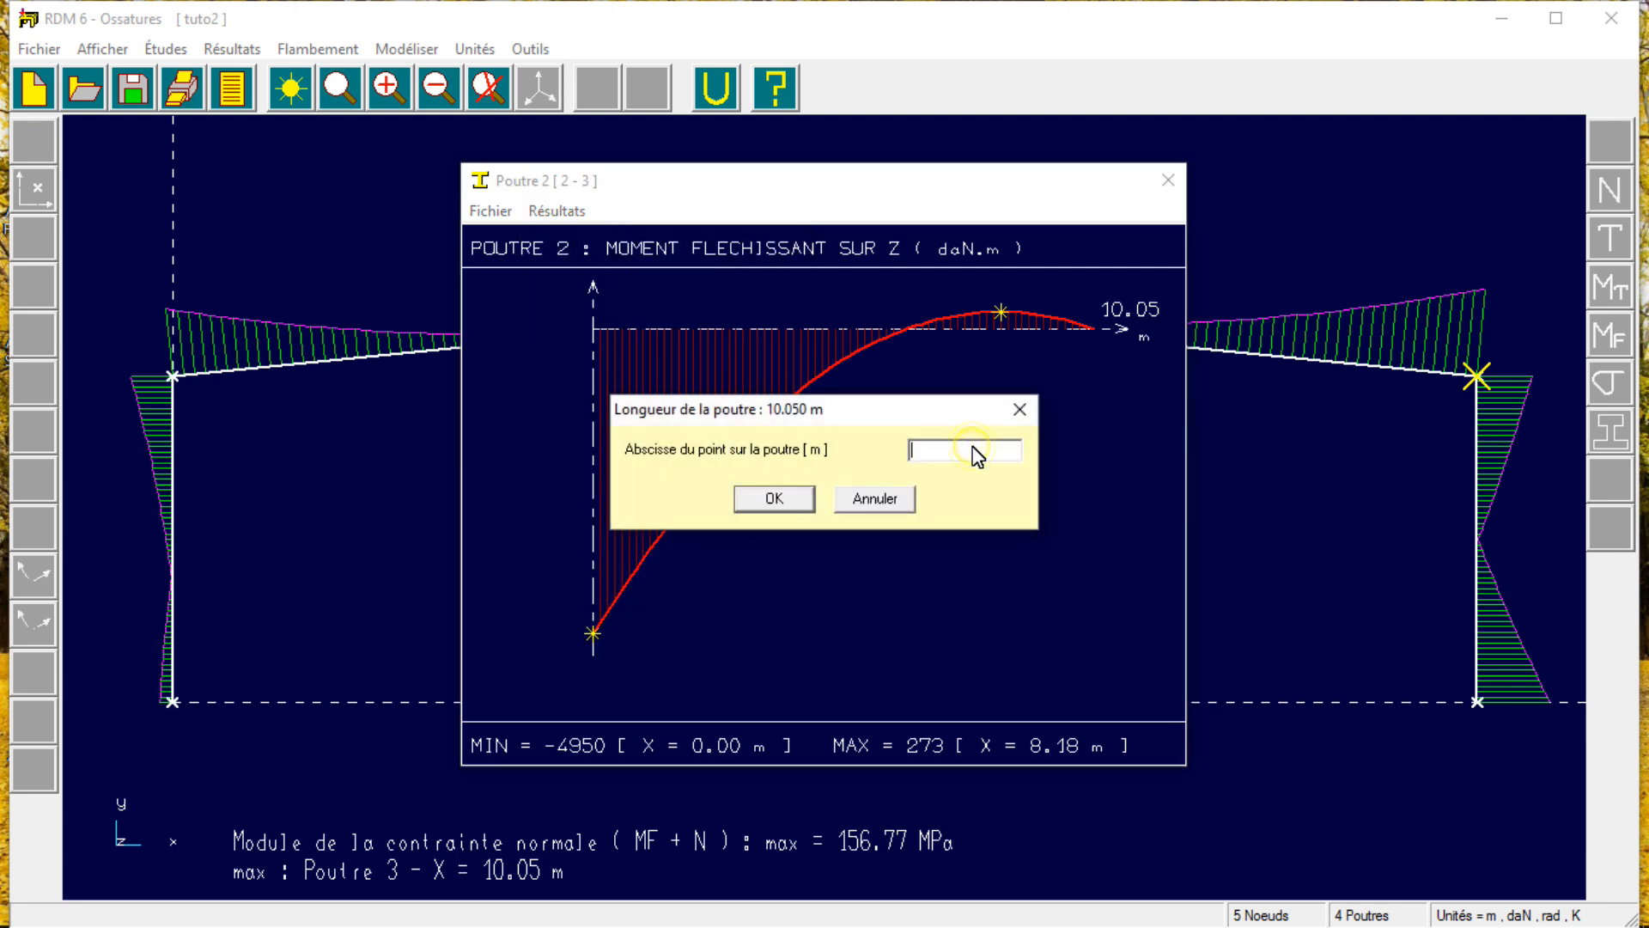
{"action": "type", "text": "8"}
{"action": "left_click", "coordinate": [775, 501]}
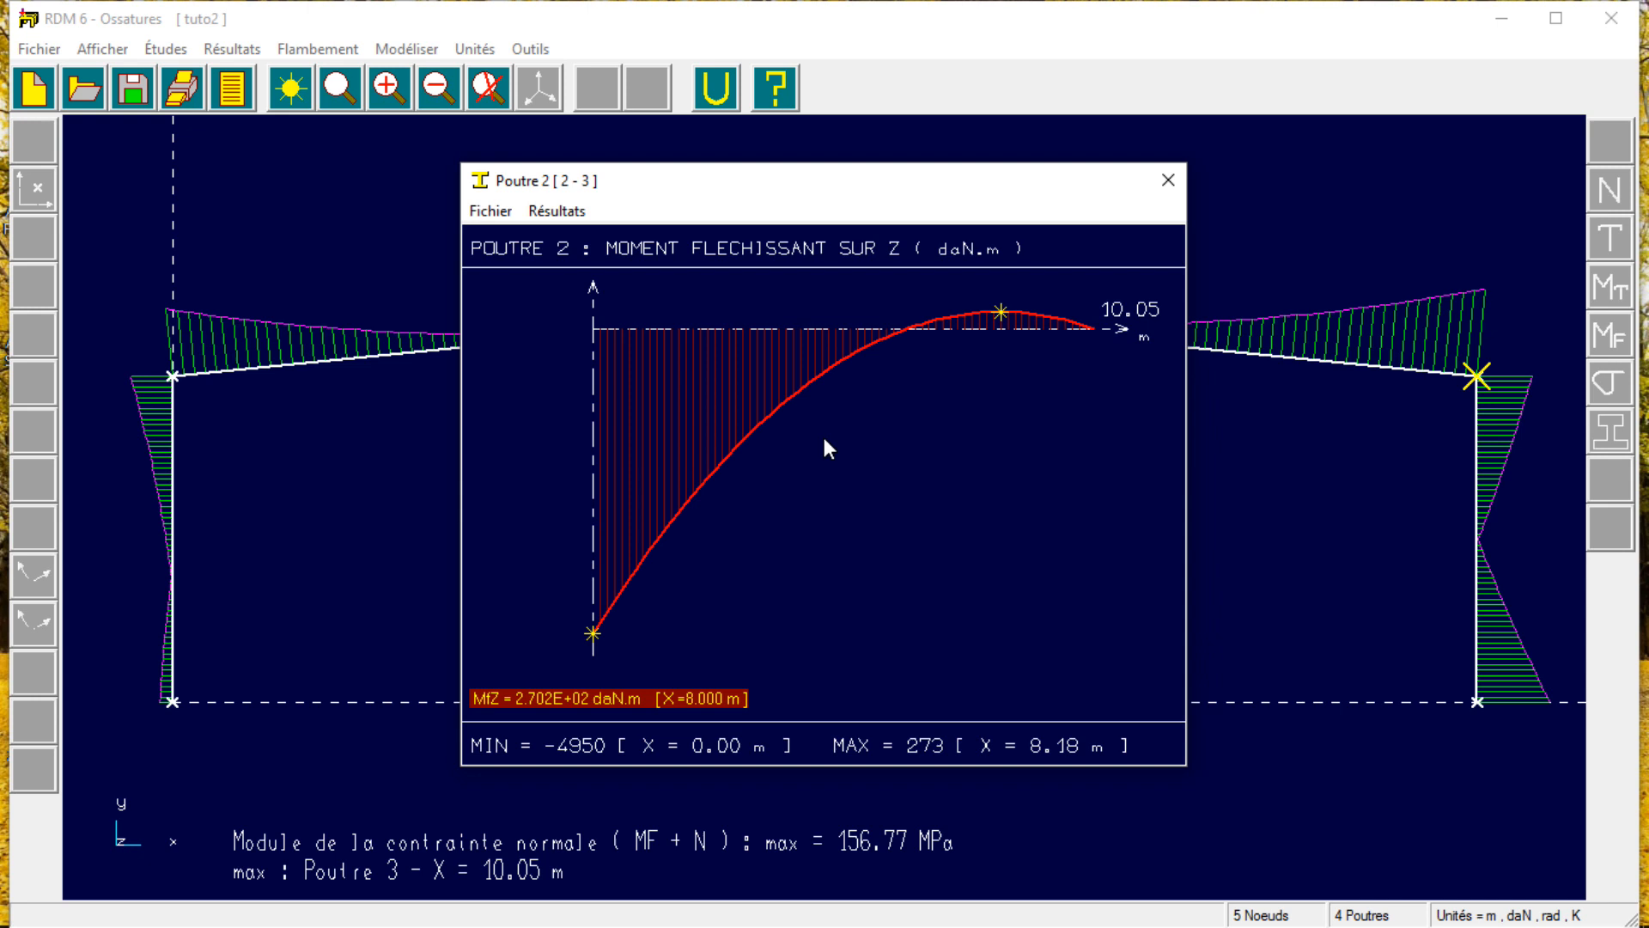
{"action": "left_click", "coordinate": [1170, 180]}
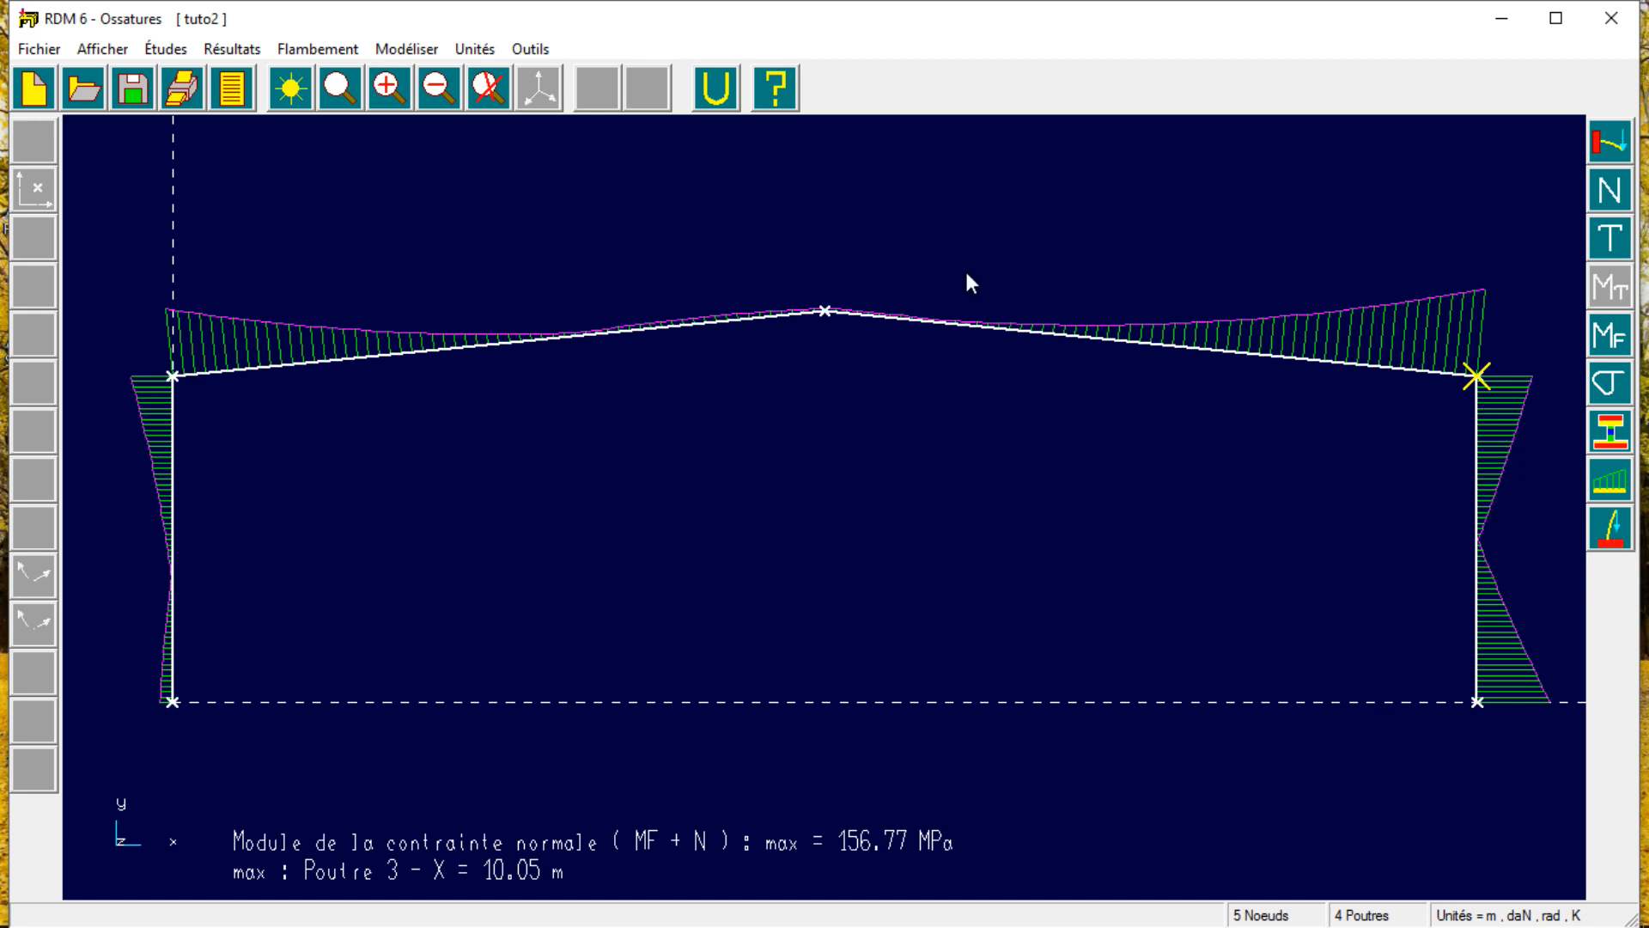
Run the buckling mode calculation with 1 mode, 20 elements and a precision of 0.010000.
{"action": "left_click", "coordinate": [1610, 526]}
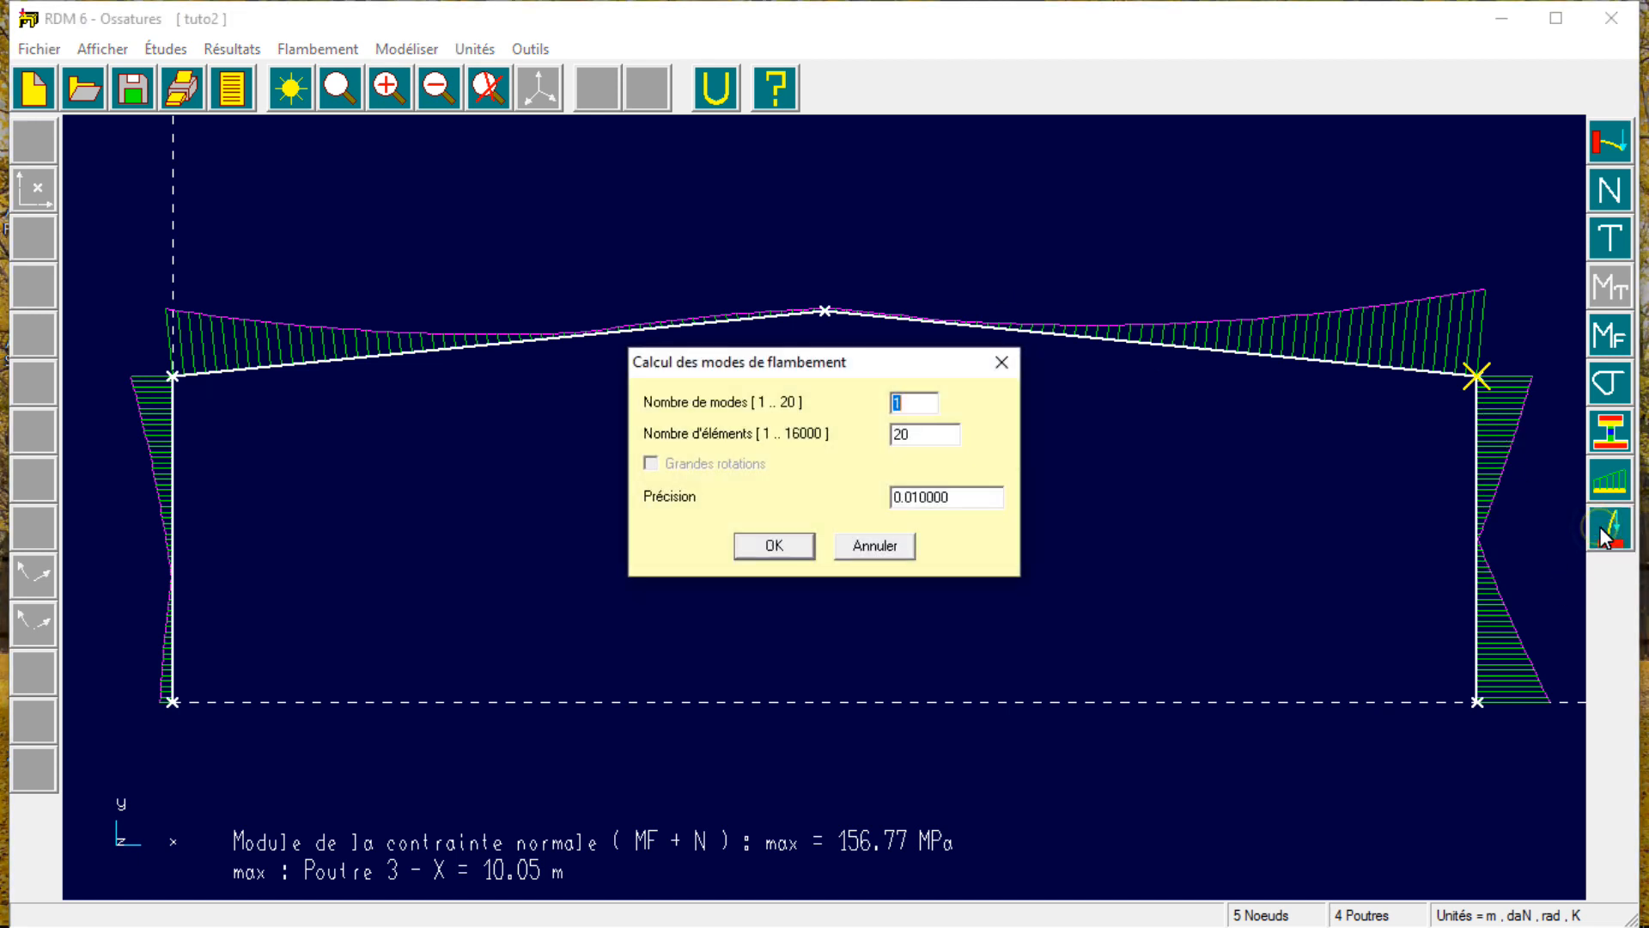
{"action": "left_click", "coordinate": [785, 541]}
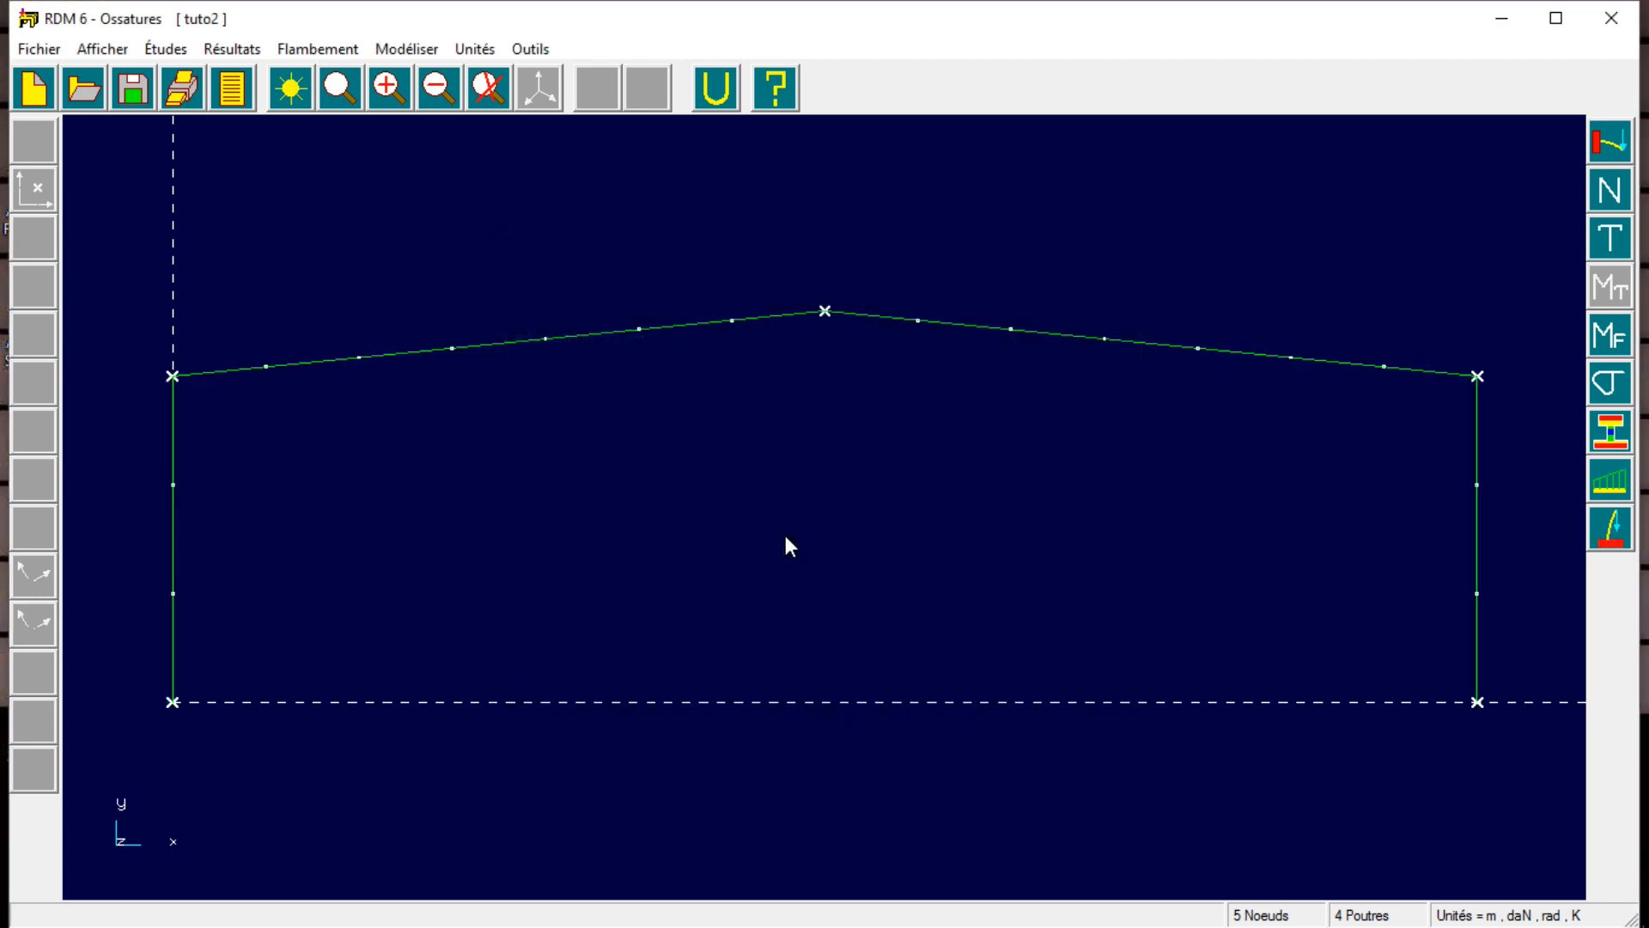
Check the critical coefficient of buckling mode 1 and select that mode for display.
{"action": "left_click", "coordinate": [344, 51]}
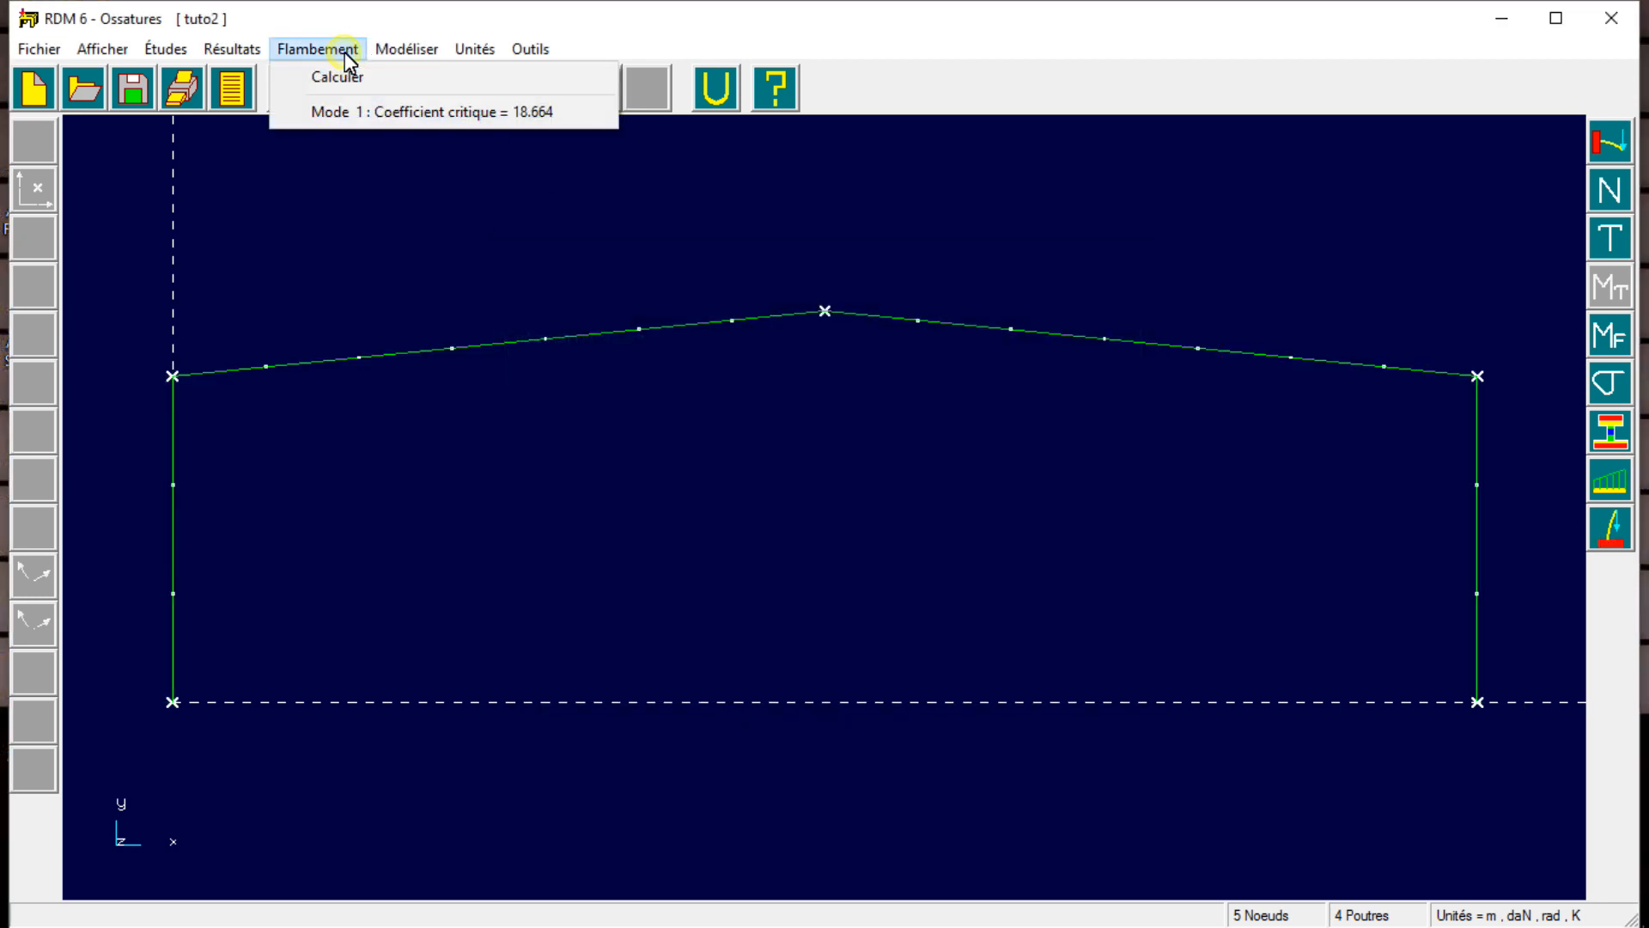
{"action": "left_click", "coordinate": [536, 113]}
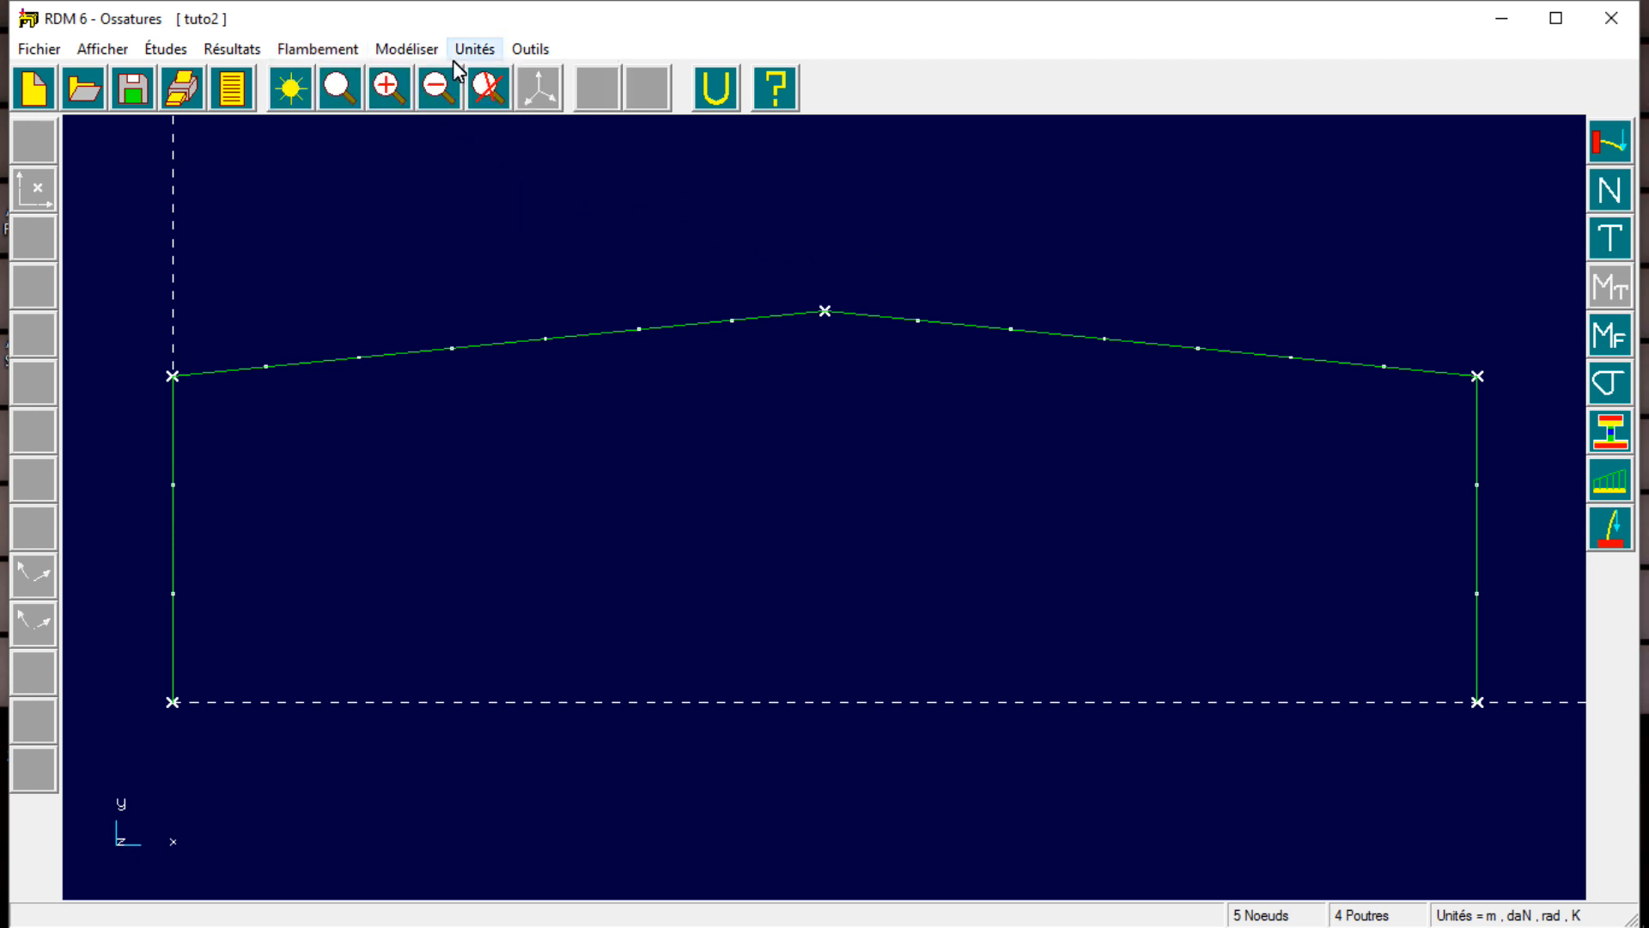
Return to the frame model, load the static results for Combinaison 2, and display the frame's deformed shape.
{"action": "left_click", "coordinate": [407, 50]}
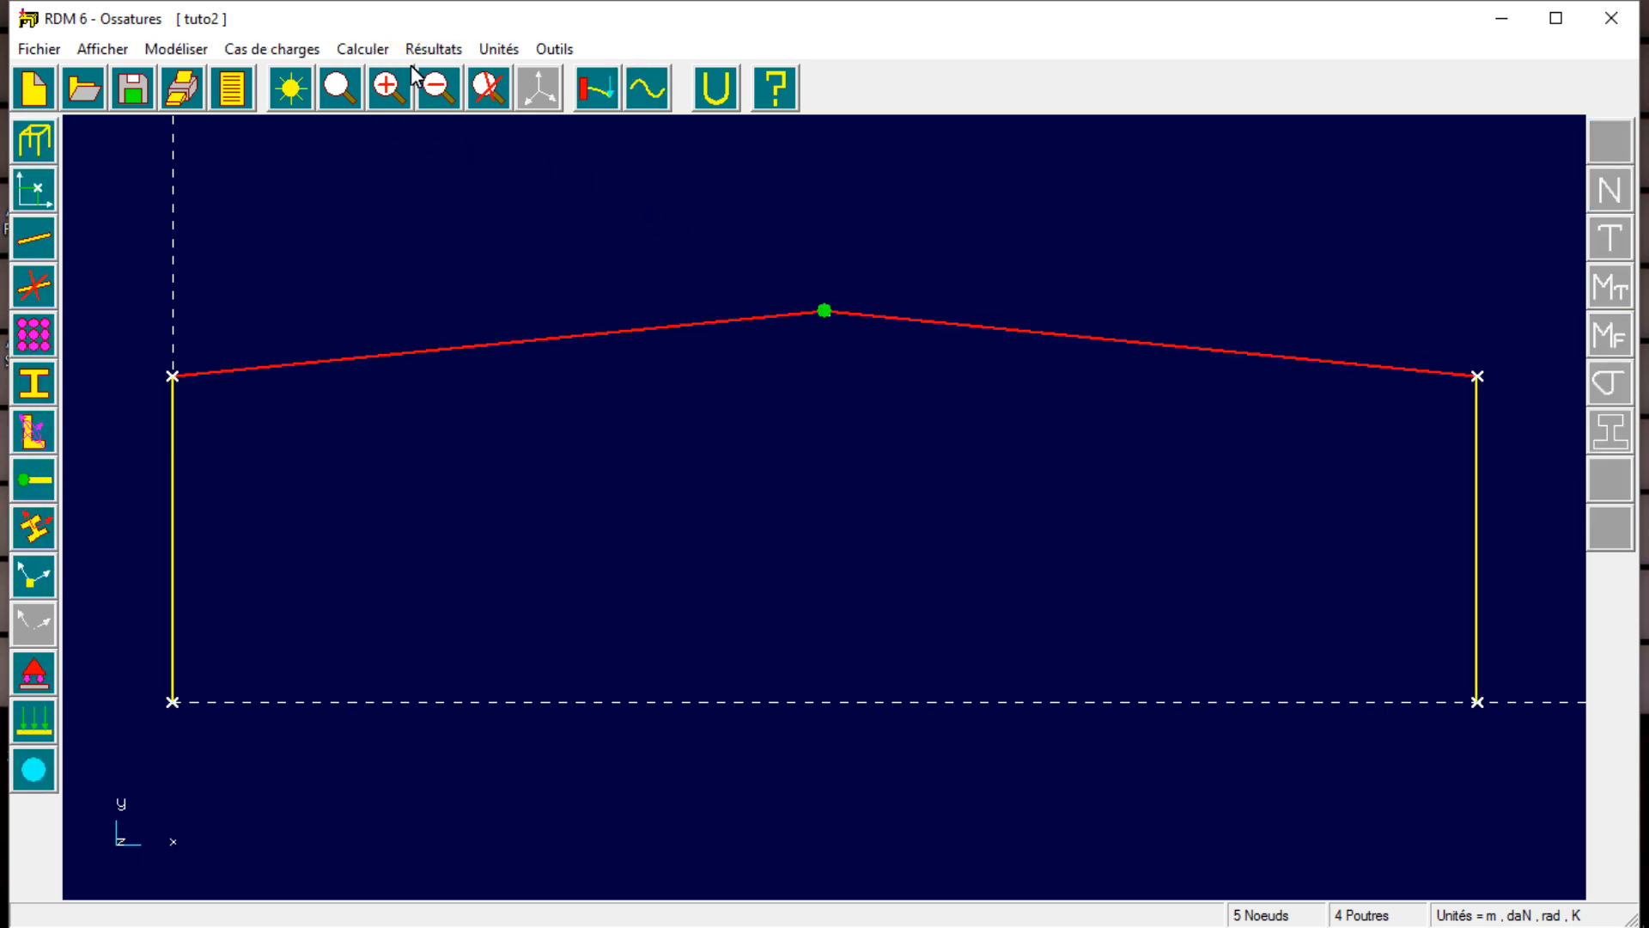
{"action": "left_click", "coordinate": [426, 57]}
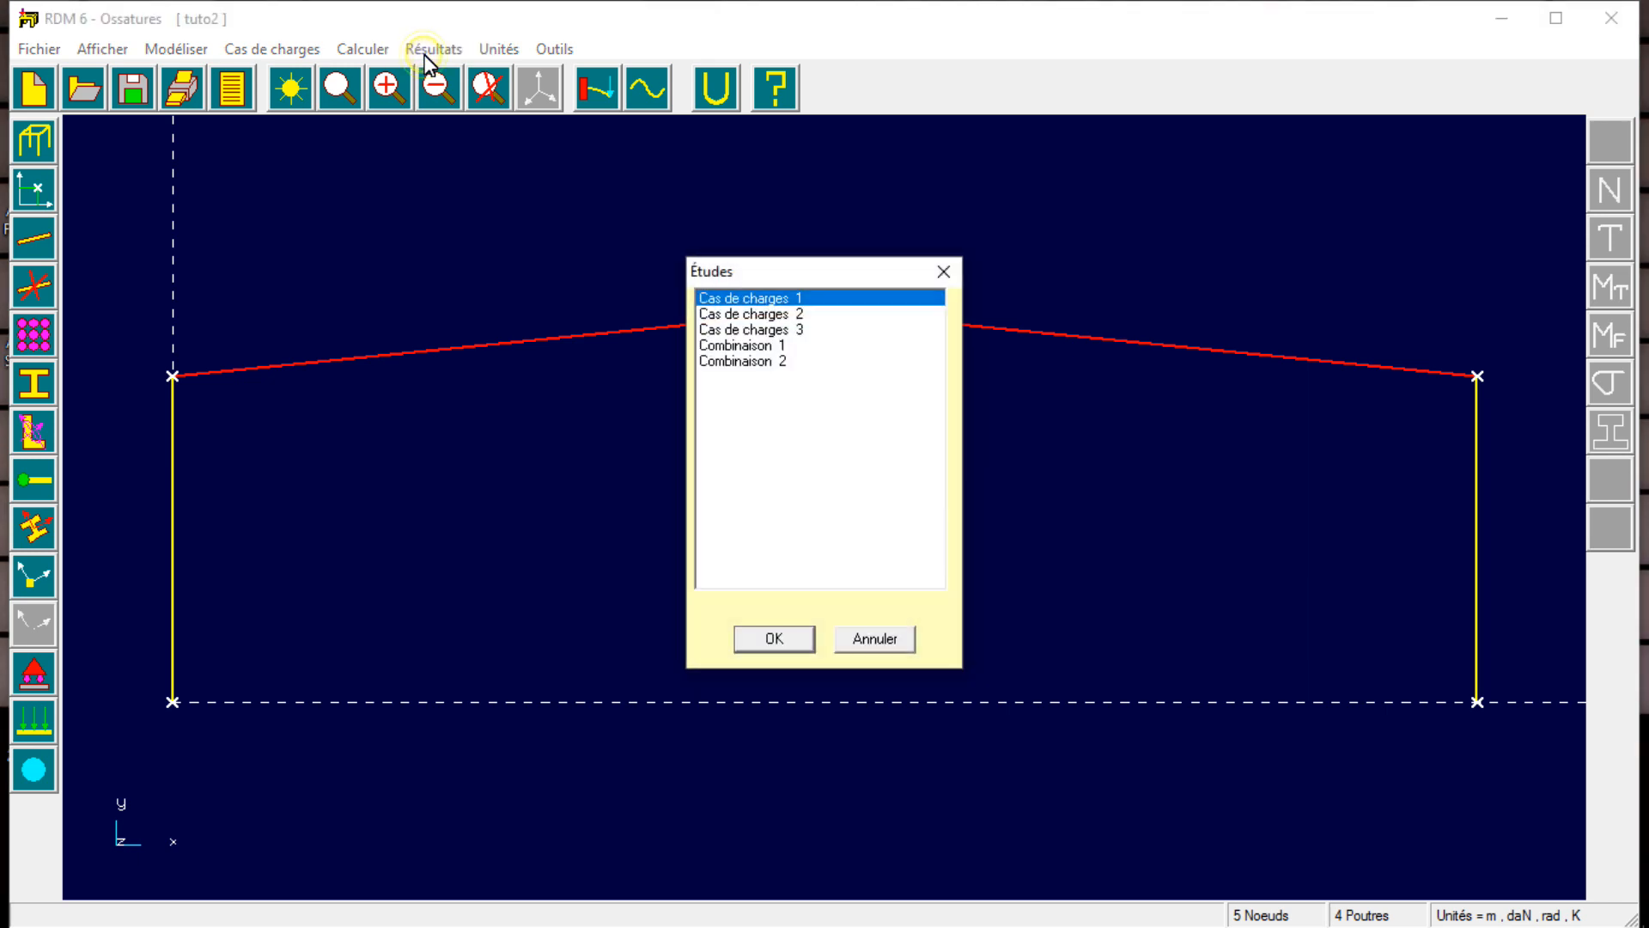
{"action": "left_click", "coordinate": [752, 365]}
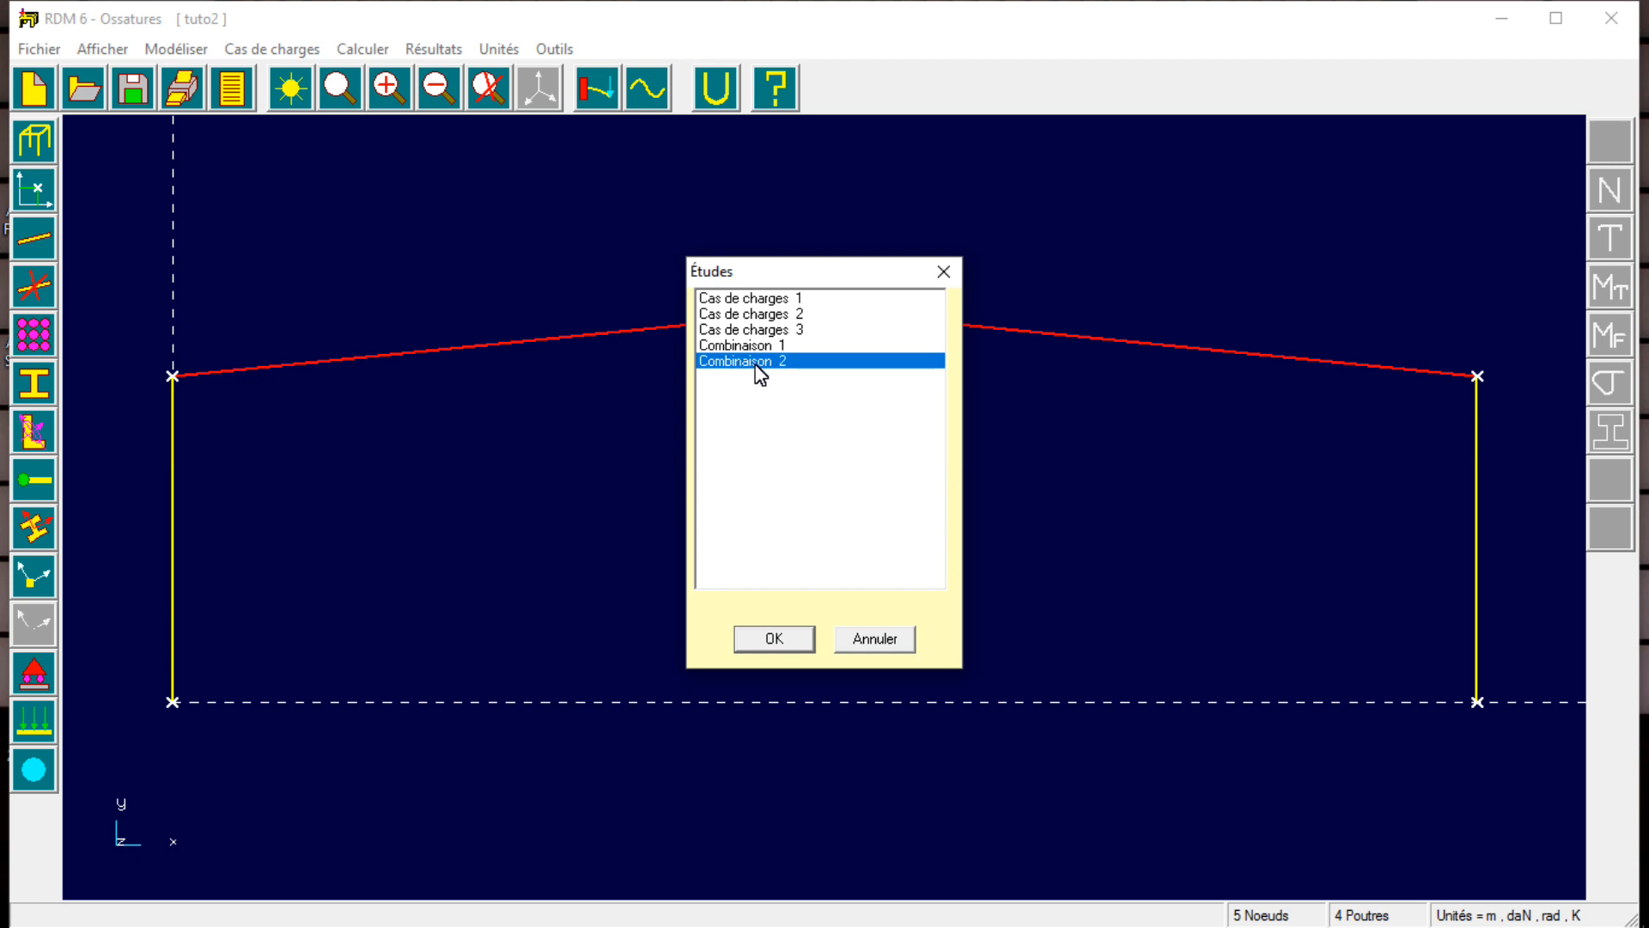
{"action": "left_click", "coordinate": [780, 638]}
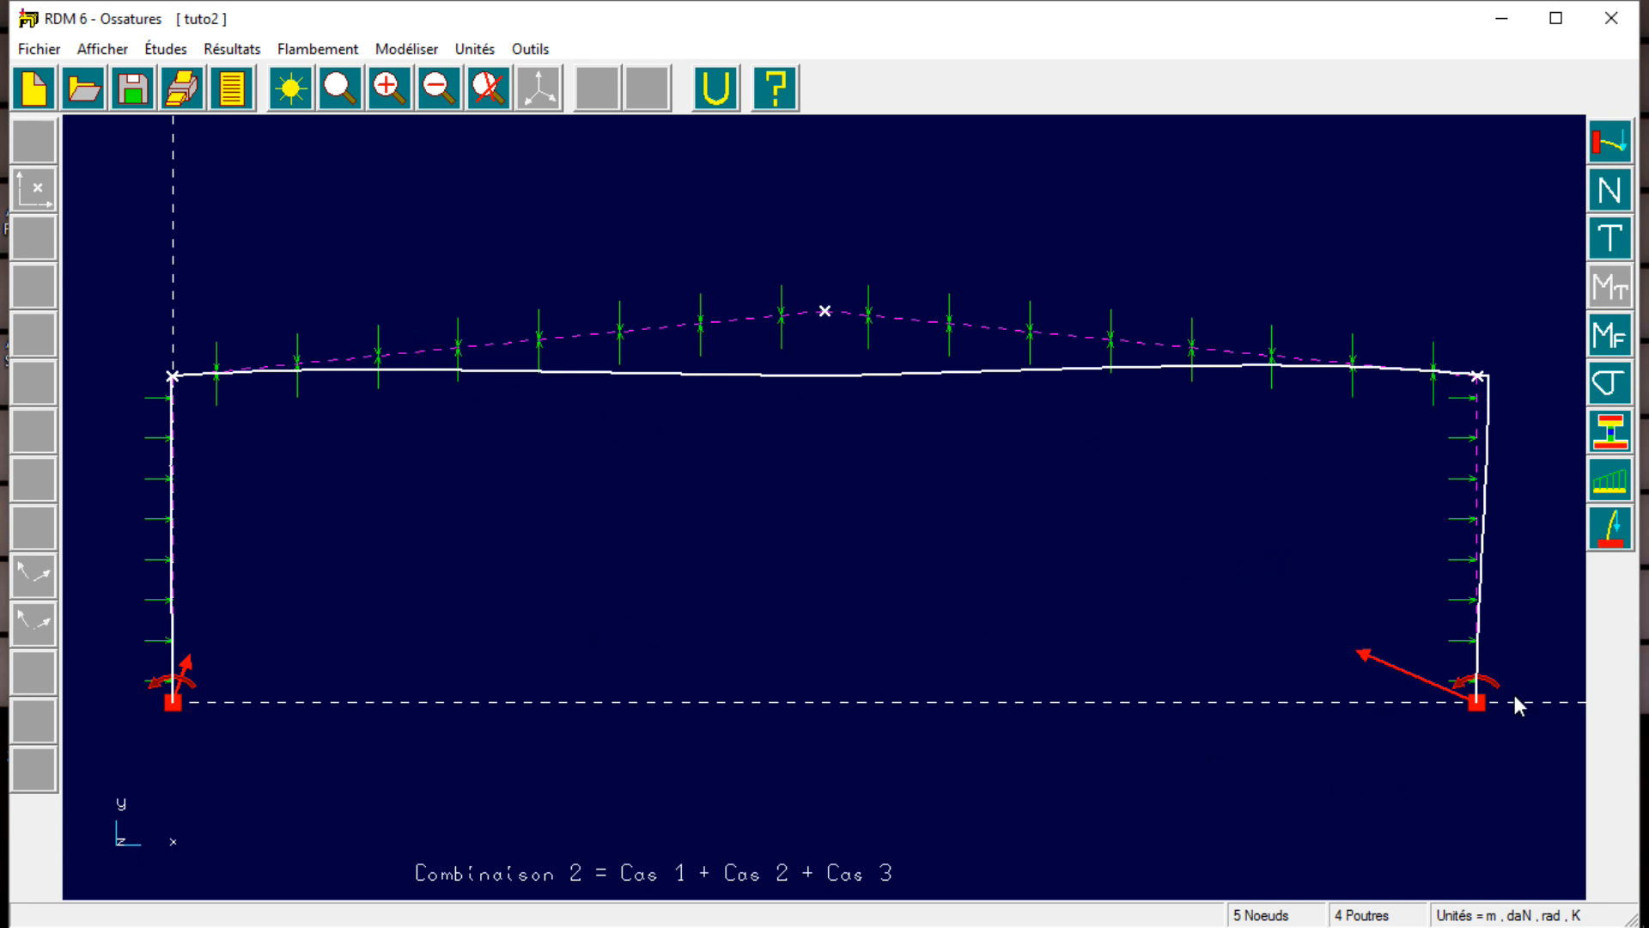
{"action": "left_click", "coordinate": [1618, 157]}
{"action": "left_click", "coordinate": [1618, 155]}
Display beam 2's displacement along y for Combinaison 2, and close its results.
{"action": "left_click", "coordinate": [1616, 488]}
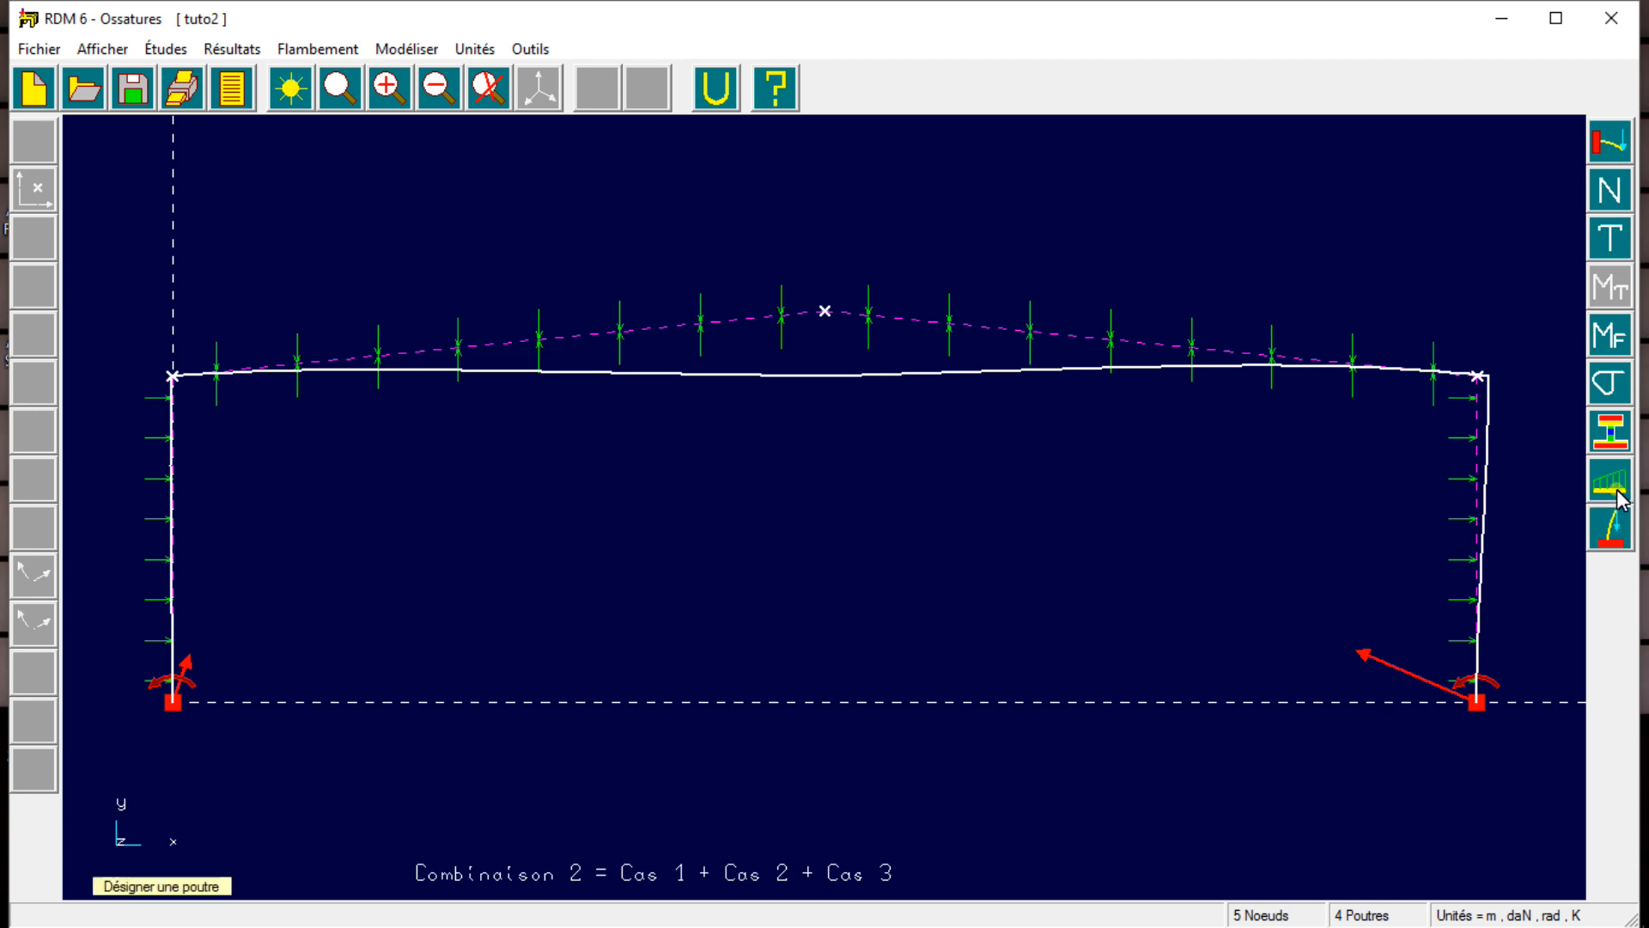
{"action": "left_click", "coordinate": [653, 333]}
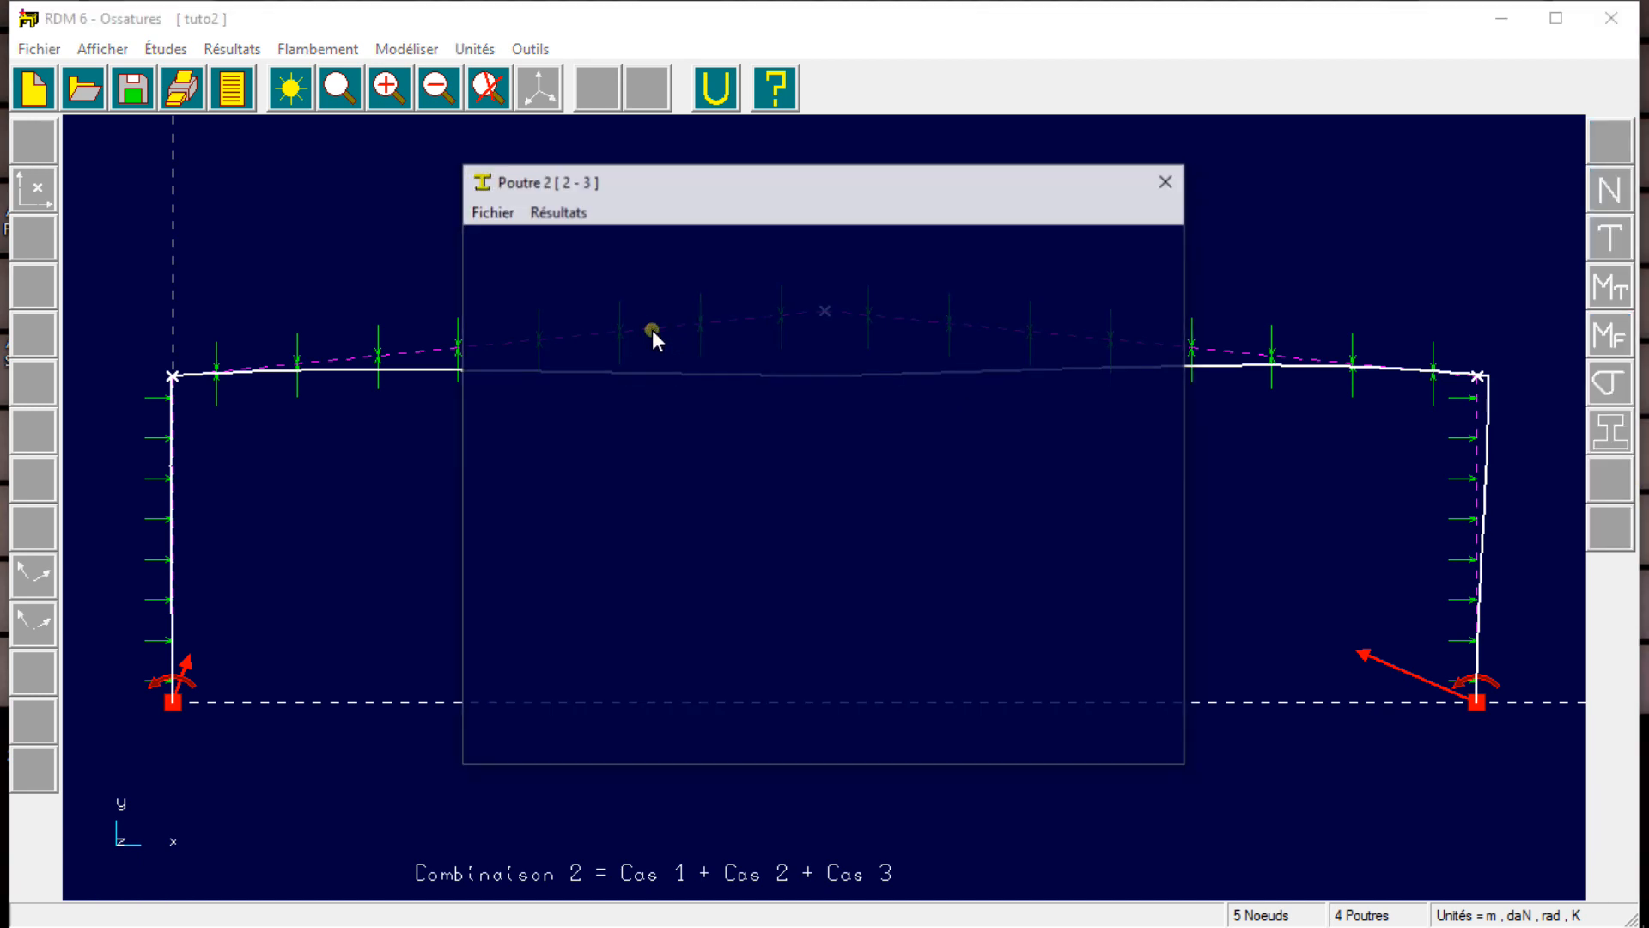
{"action": "left_click", "coordinate": [558, 215]}
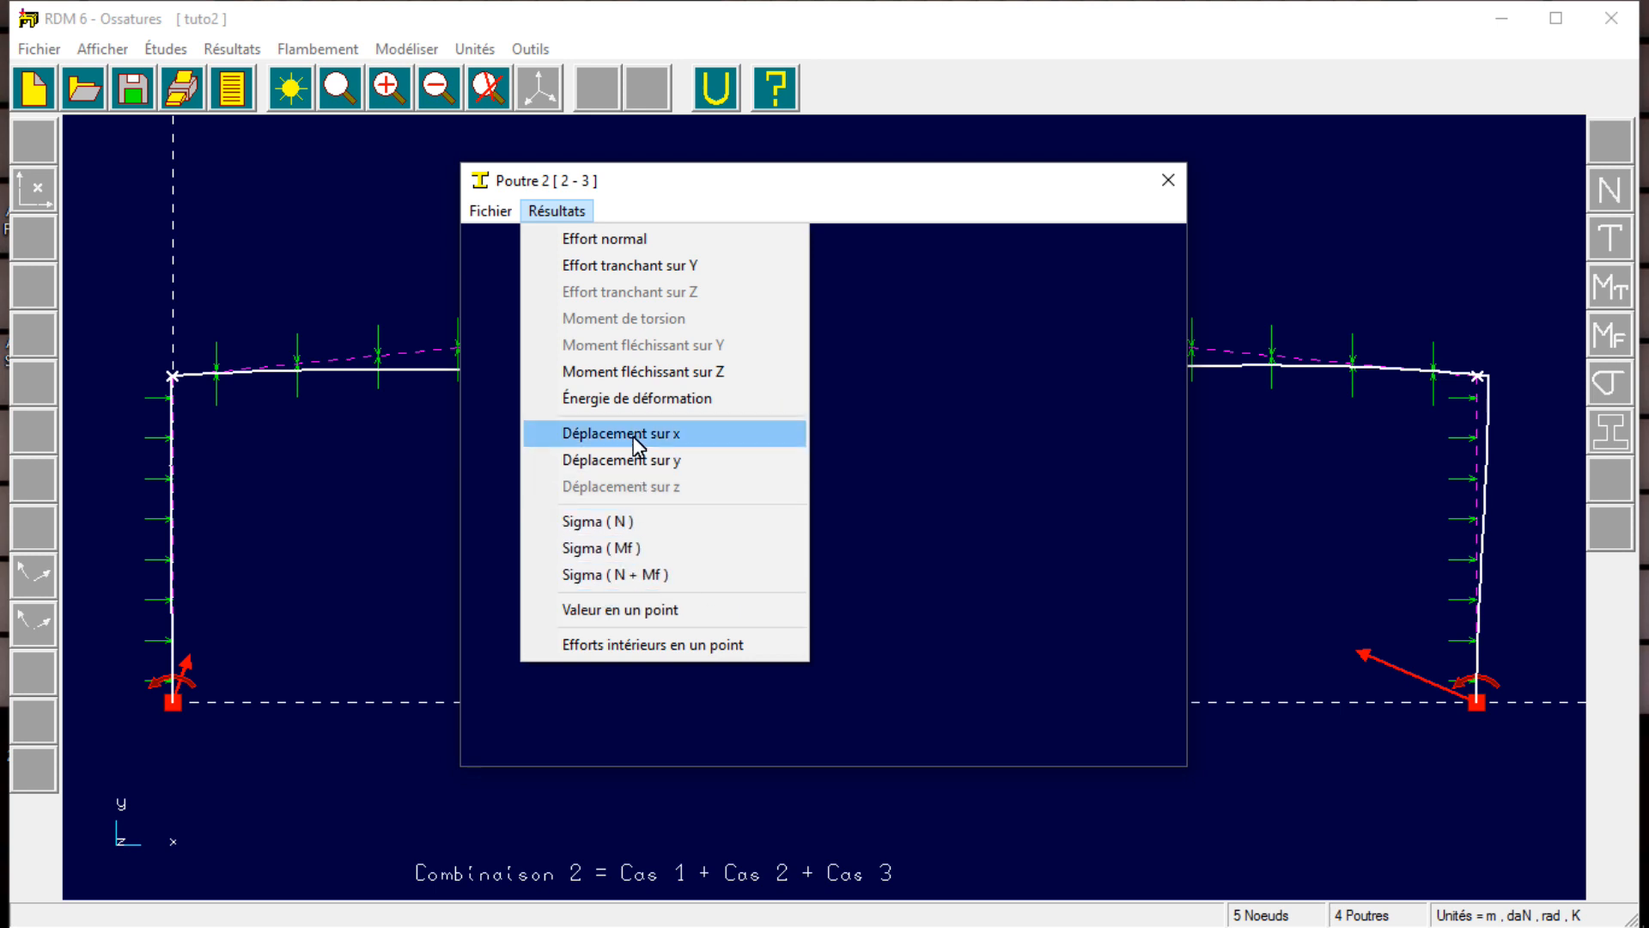
{"action": "left_click", "coordinate": [633, 461]}
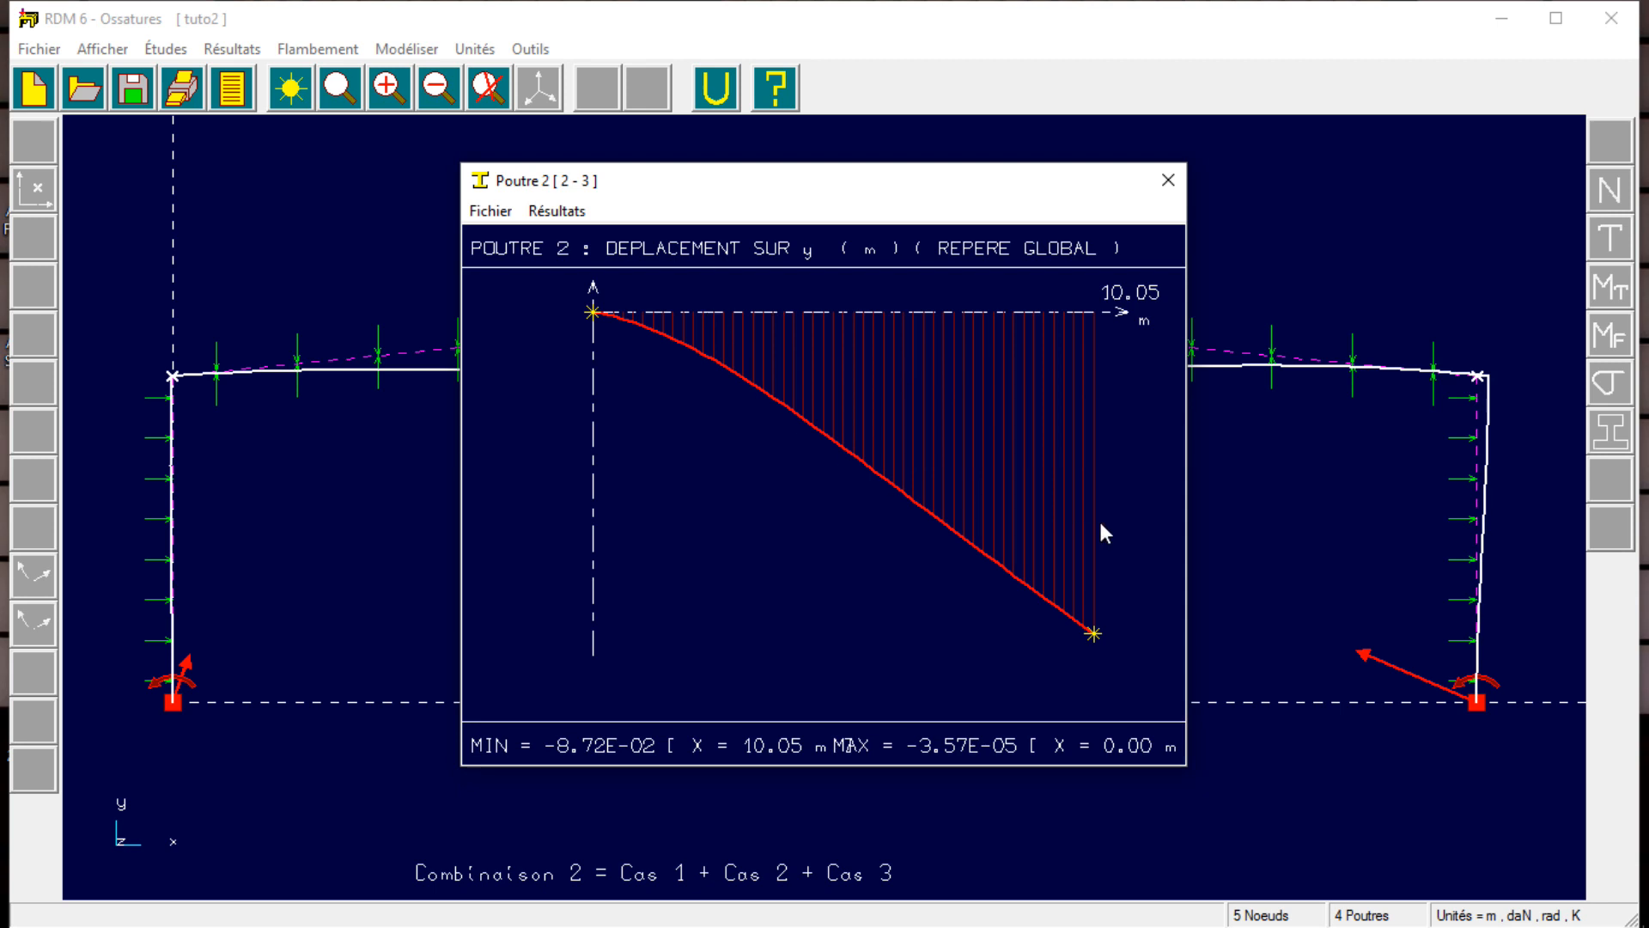
{"action": "left_click", "coordinate": [1166, 197]}
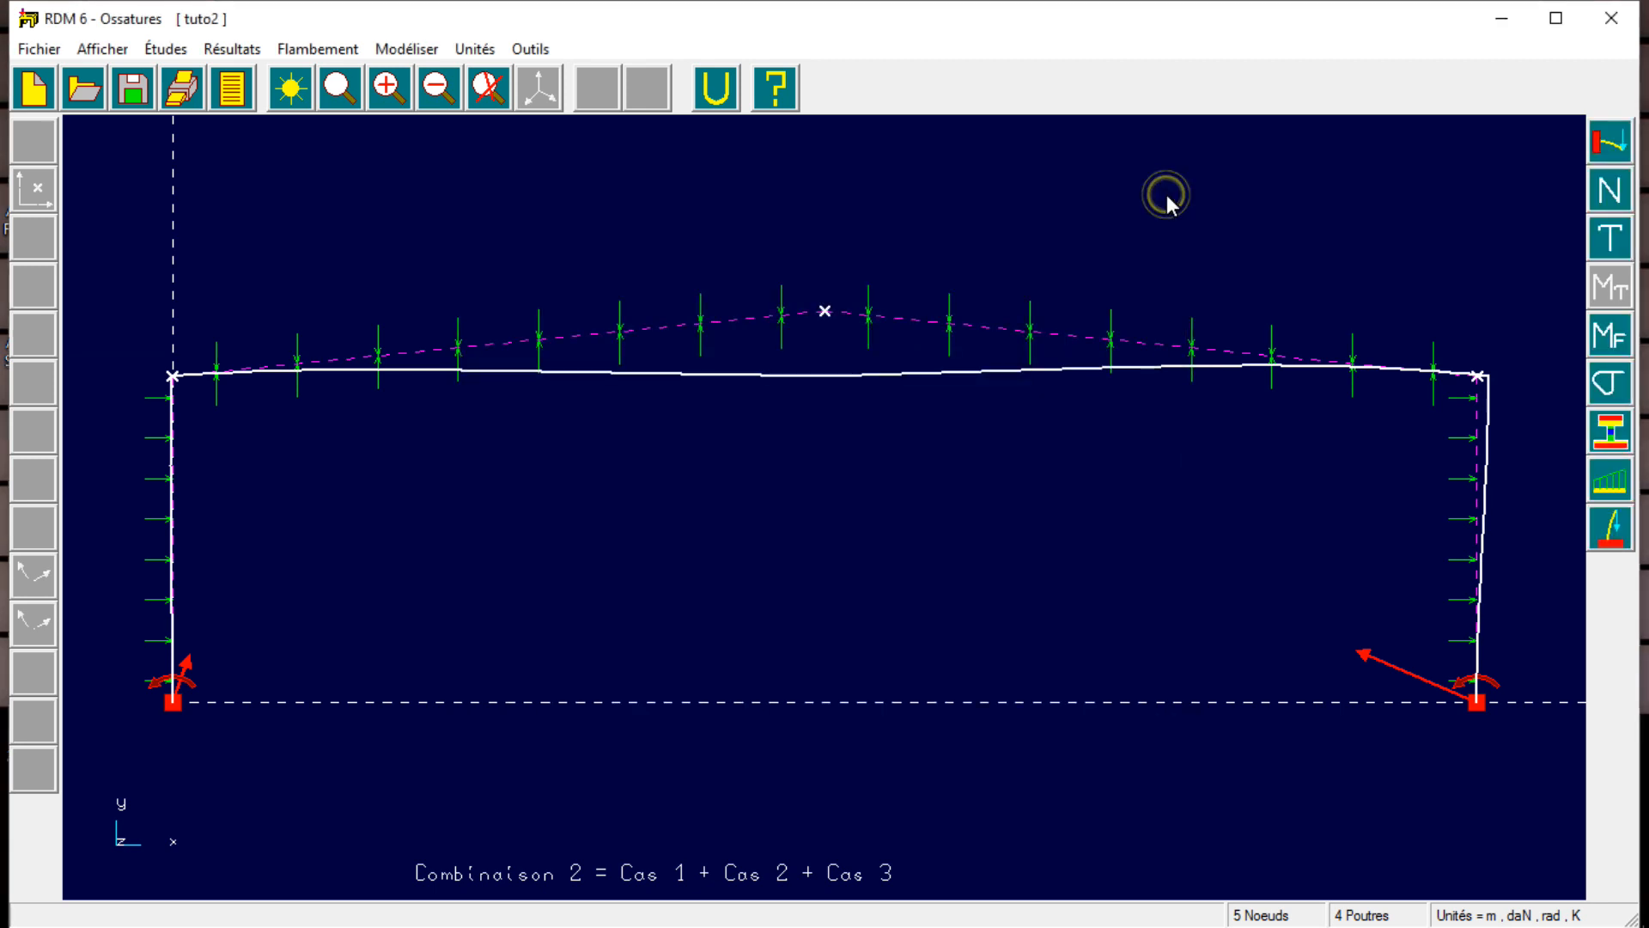